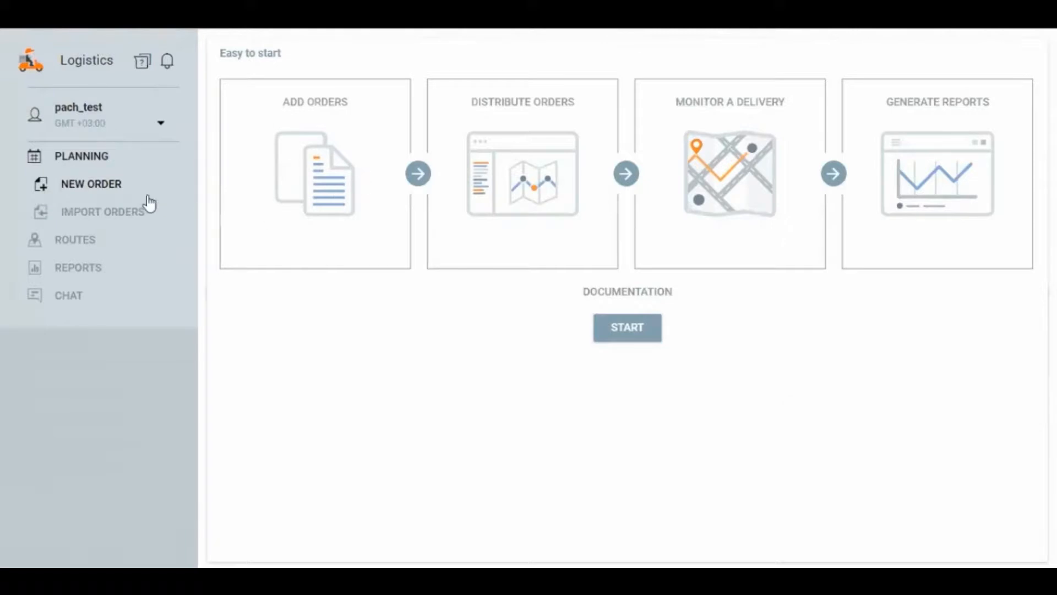
Step: Open a new order and place its delivery point on the map just northeast of Warsaw
left_click(91, 187)
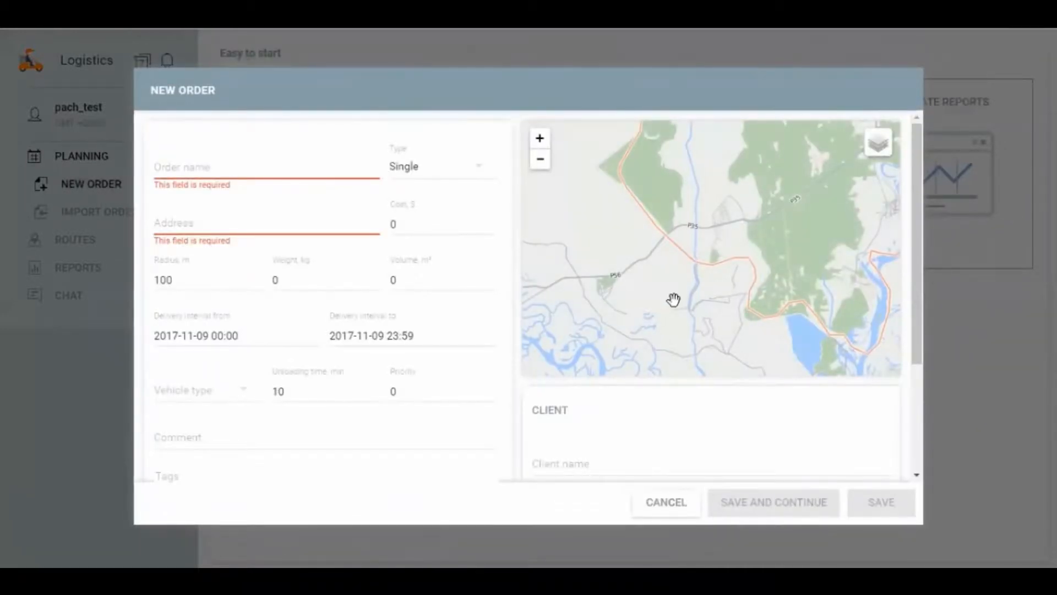
scroll(672, 284, "down", 4)
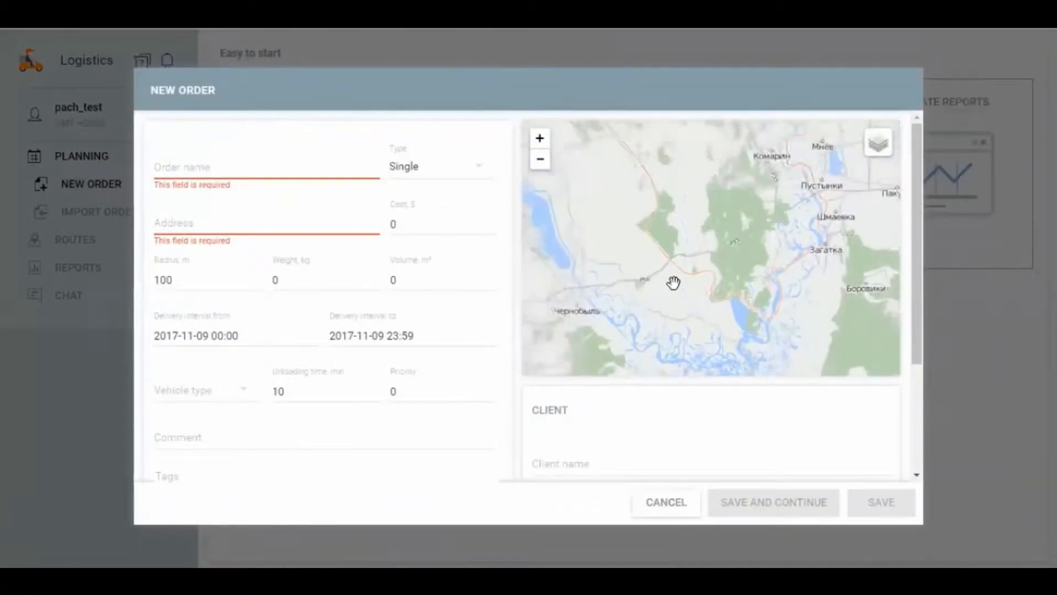
scroll(659, 272, "down", 2)
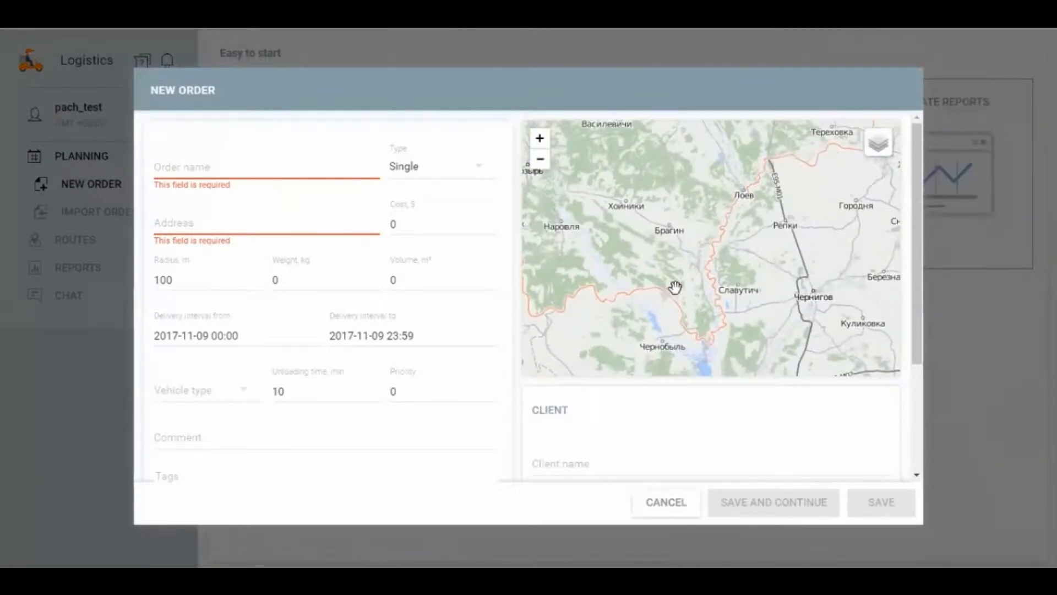
left_click_drag(662, 261, 685, 316)
scroll(675, 290, "down", 1)
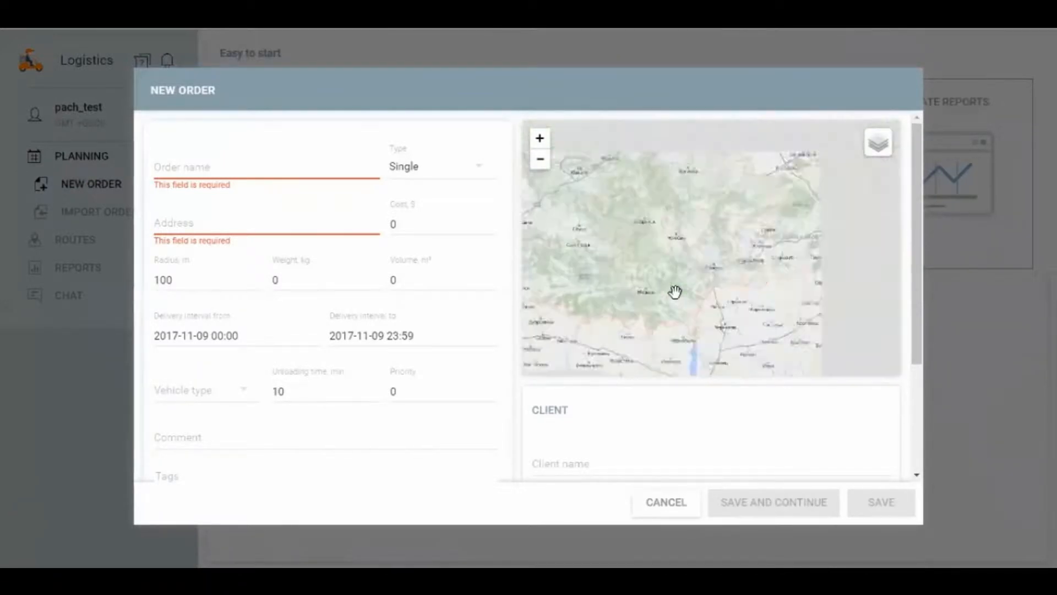
left_click_drag(572, 282, 738, 285)
scroll(665, 307, "down", 1)
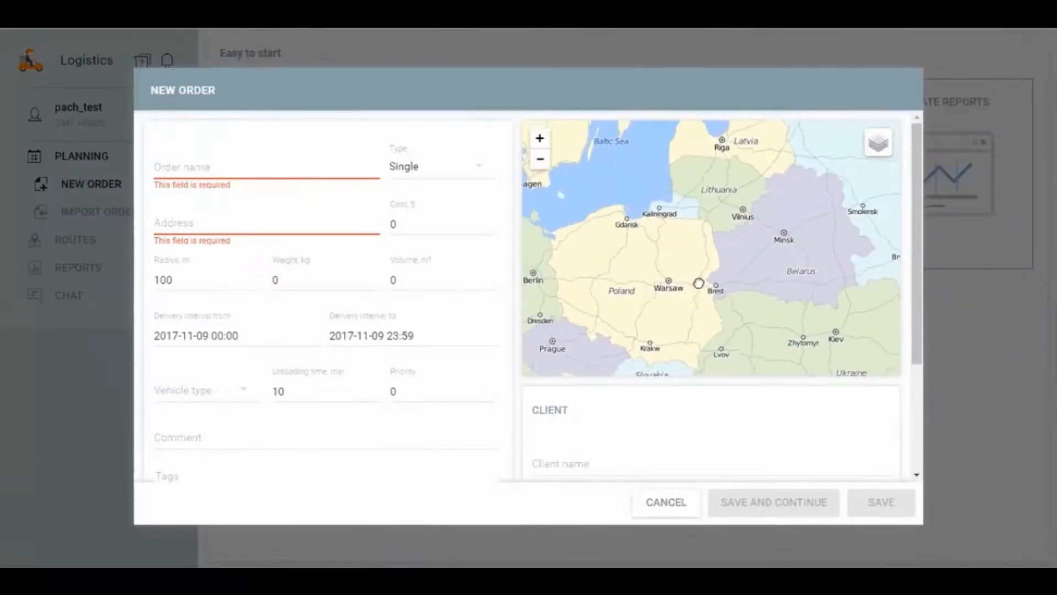
scroll(671, 285, "up", 1)
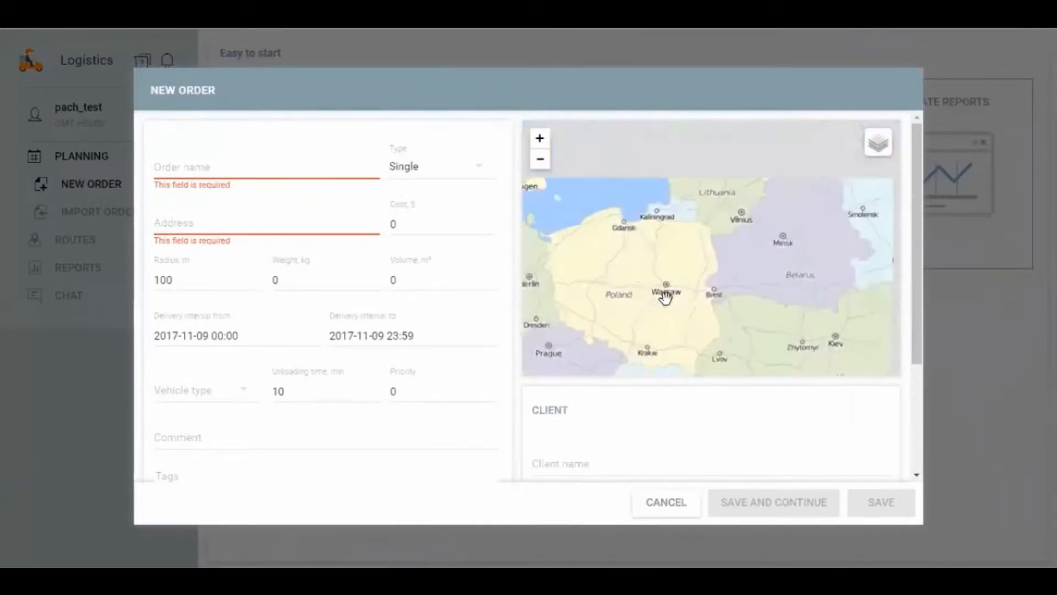
scroll(665, 295, "down", 1)
scroll(667, 294, "up", 2)
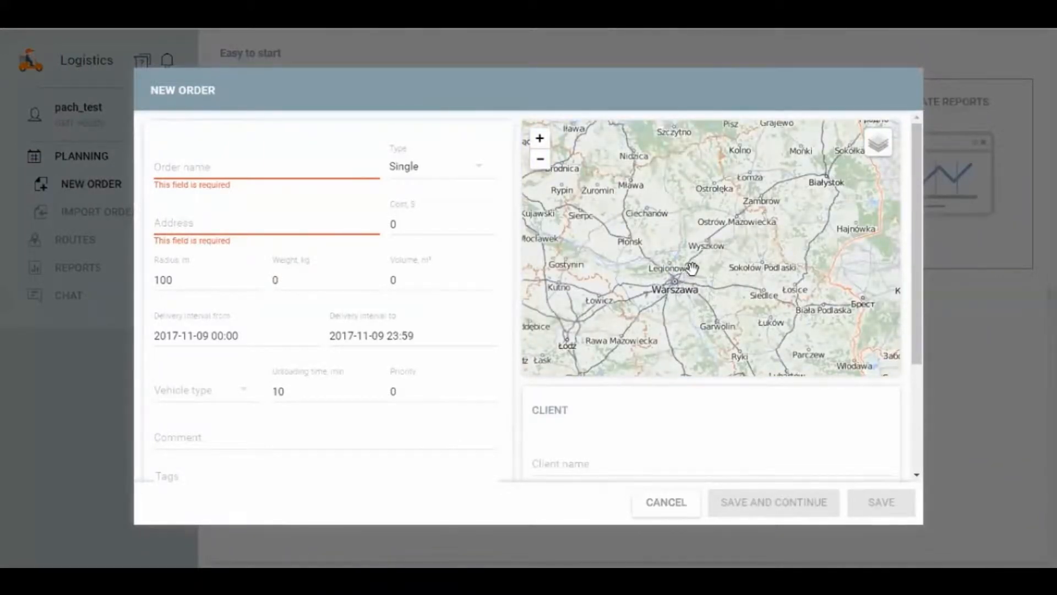
left_click_drag(691, 267, 689, 258)
scroll(684, 260, "up", 1)
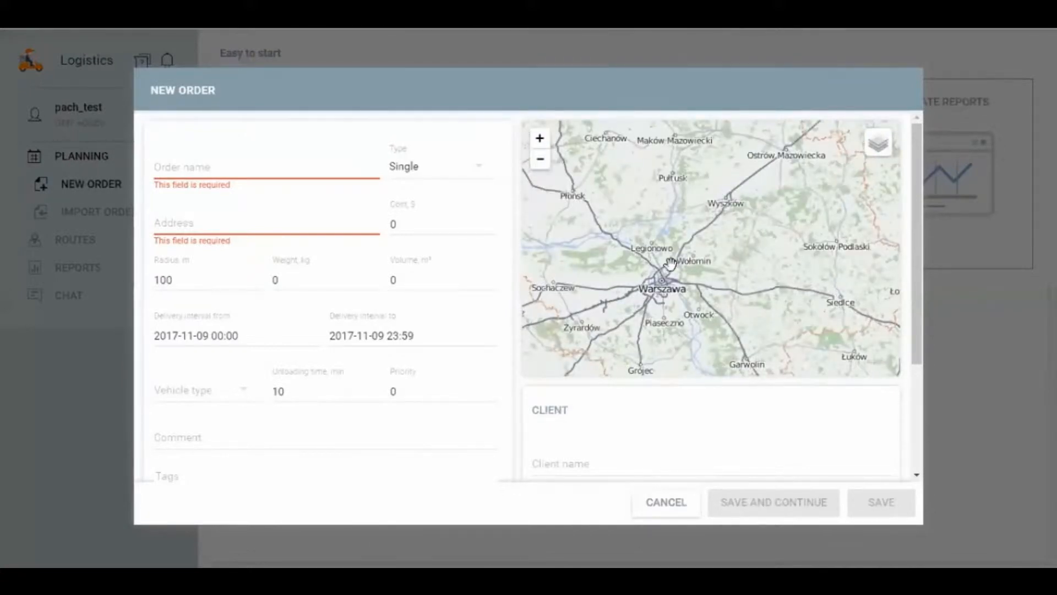
double_click(673, 266)
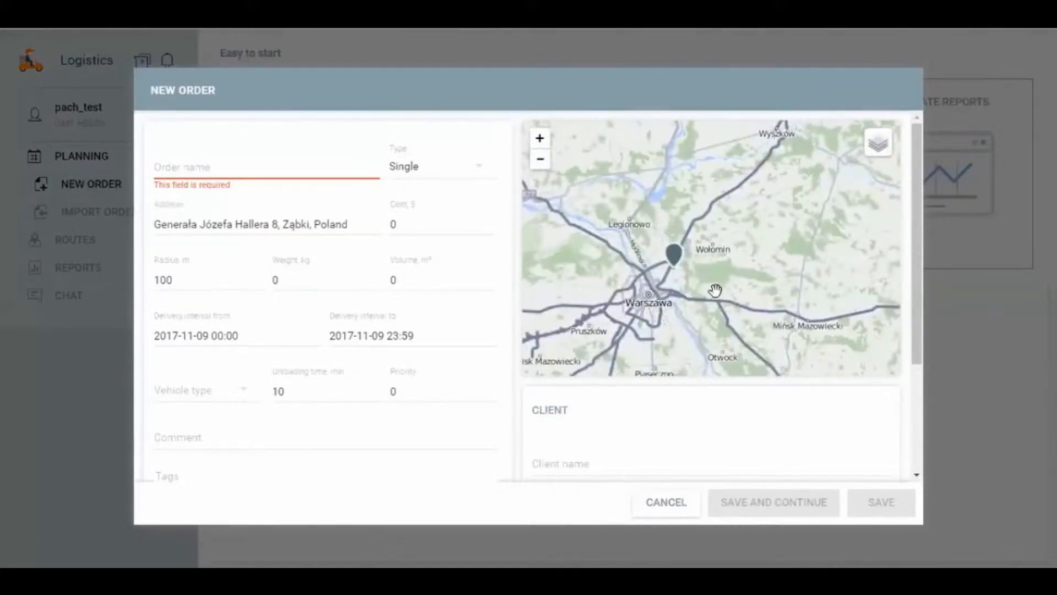
Step: Reposition the order's delivery marker on the map to the main road junction in Marki, northeast of Warsaw
left_click_drag(678, 267, 676, 271)
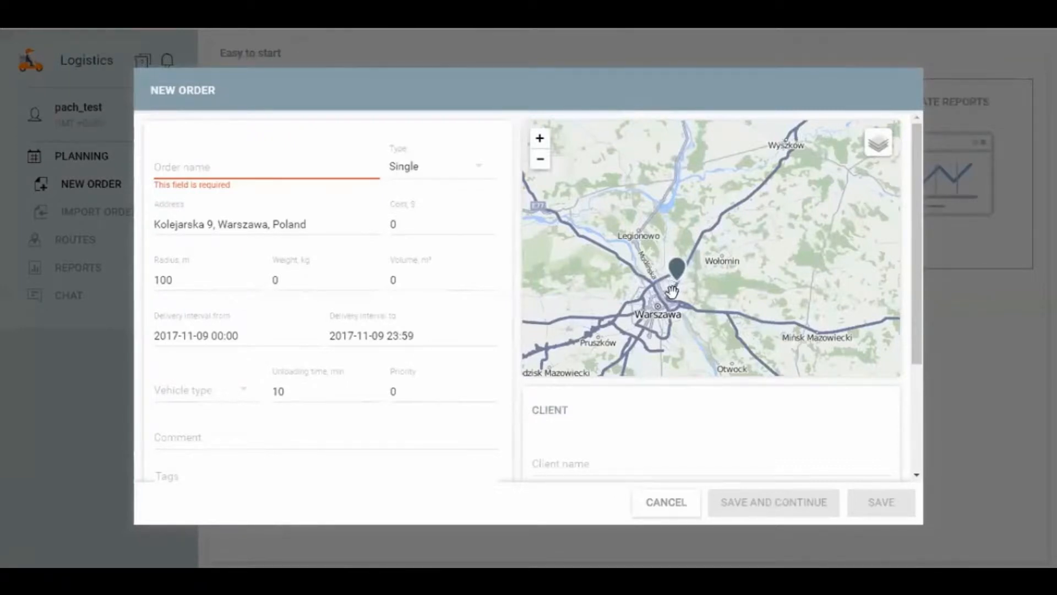
mouse_move(662, 304)
left_mouse_down()
mouse_move(665, 265)
mouse_move(689, 224)
left_mouse_up()
left_click(665, 265)
scroll(664, 265, "up", 1)
scroll(689, 224, "up", 1)
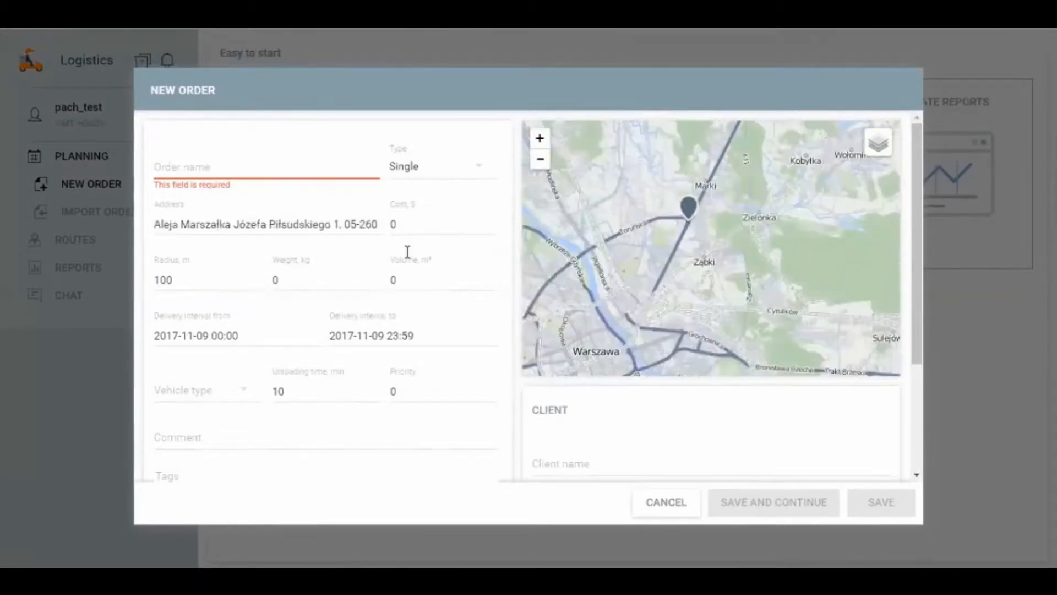
Step: Copy the order's address, clear the field and look through the saved places it offers
triple_click(368, 224)
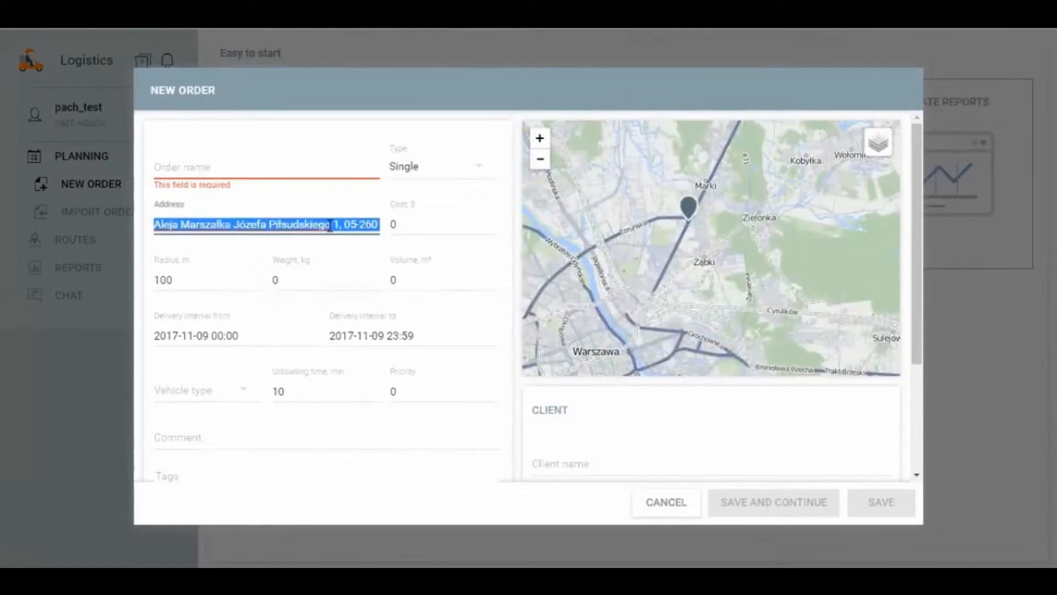
key("BackSpace")
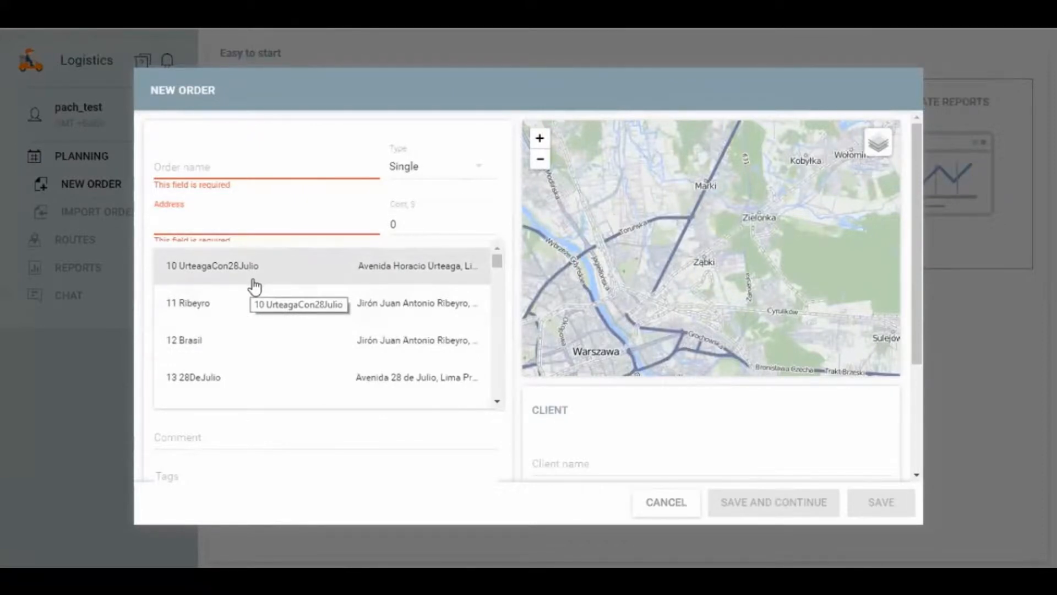
scroll(261, 286, "down", 20)
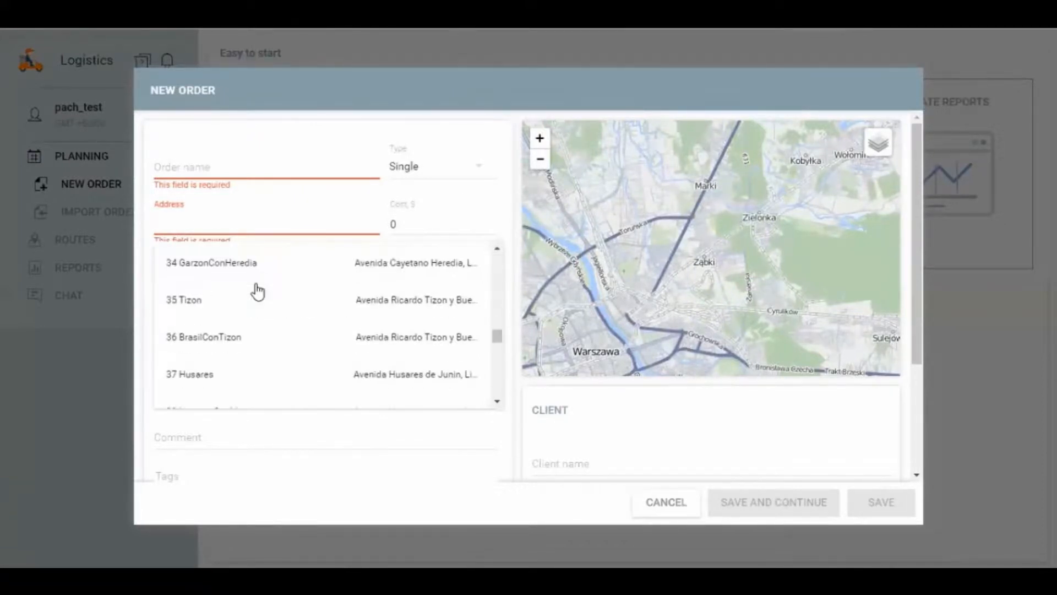
scroll(259, 299, "down", 2)
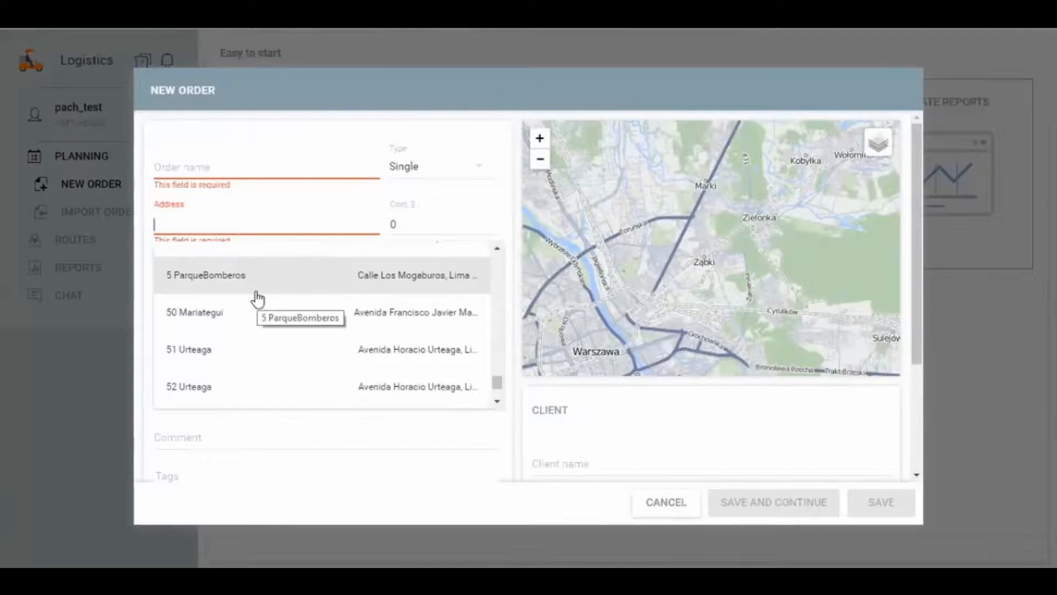
scroll(259, 292, "up", 6)
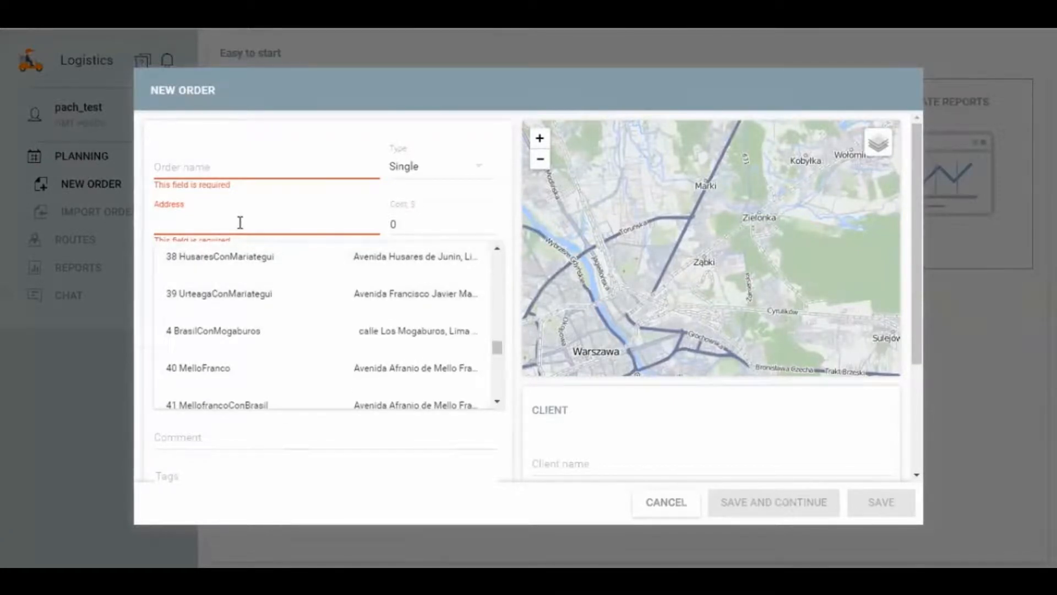
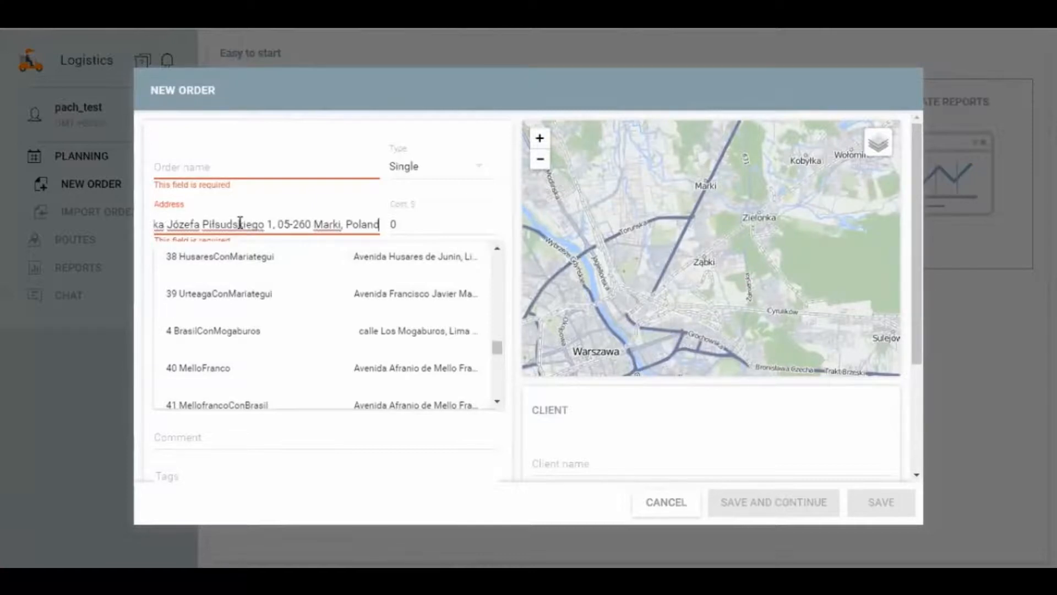
Step: Fill in the copied address from its matching suggestion and shift the delivery marker slightly south onto the main road
left_click(580, 103)
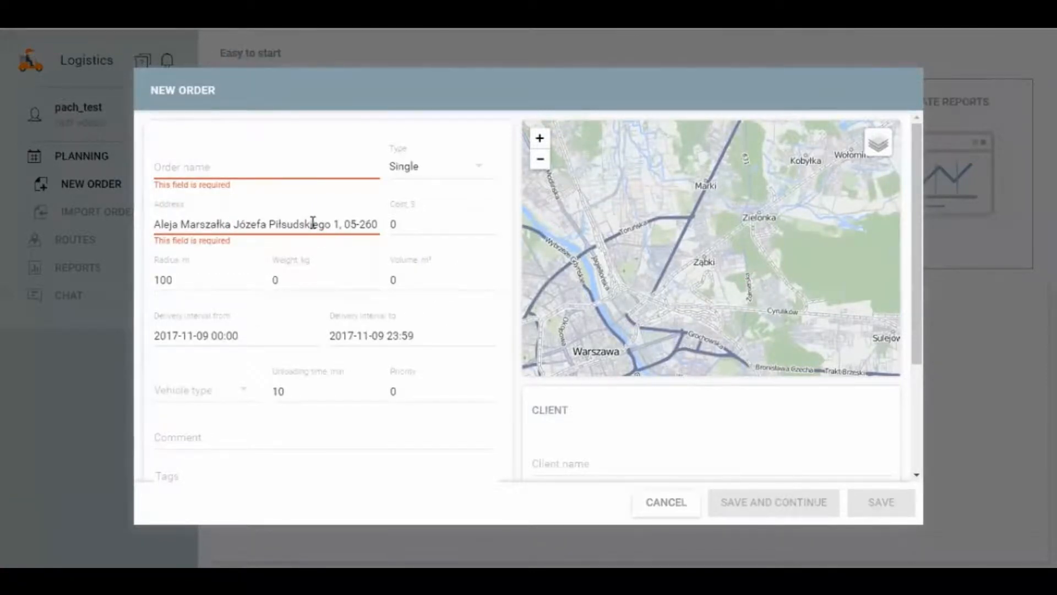
left_click(363, 224)
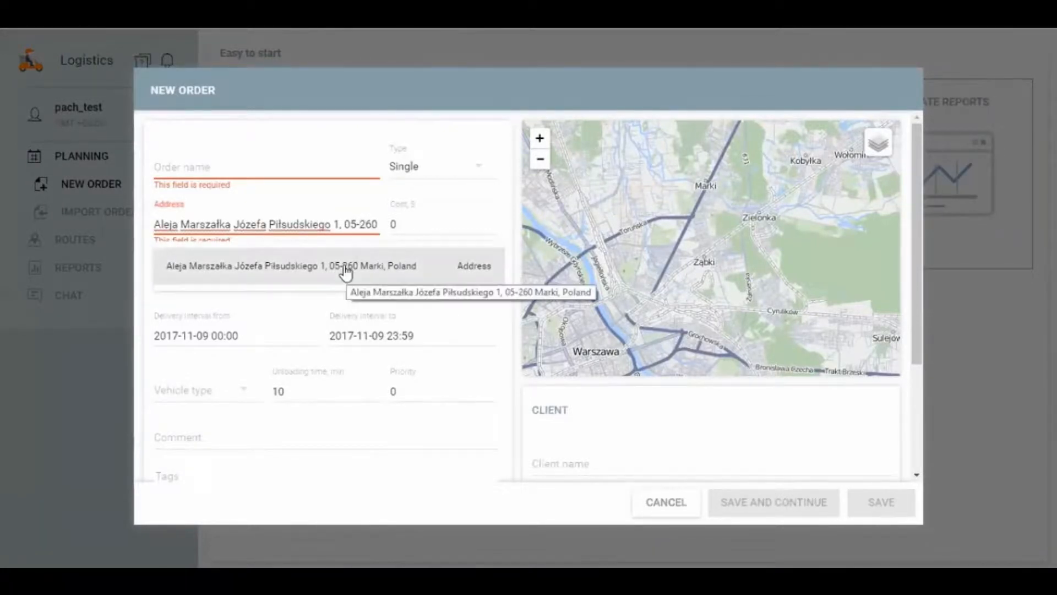
left_click(311, 272)
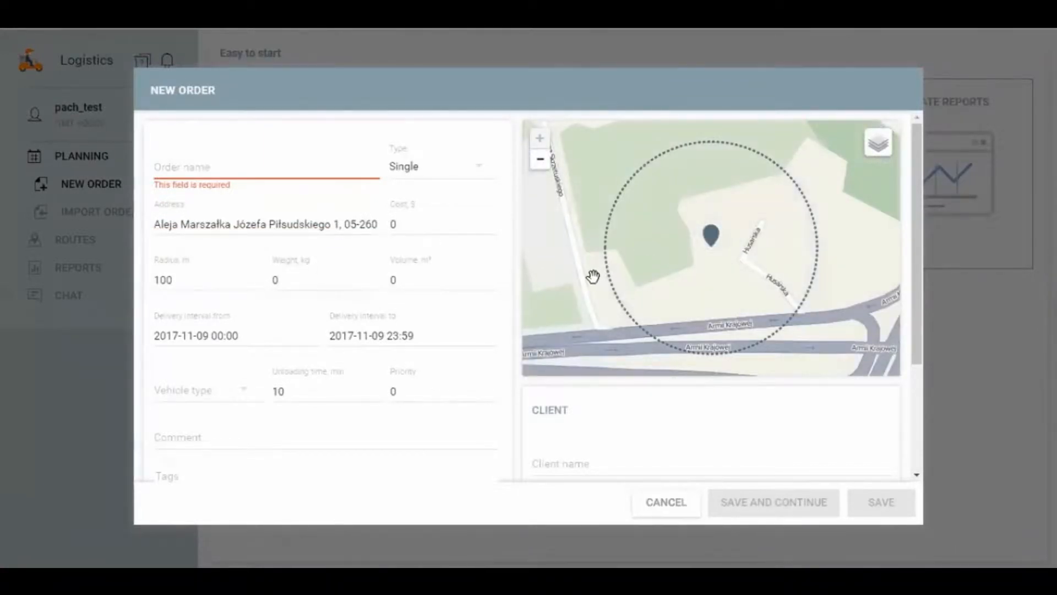
scroll(699, 285, "down", 3)
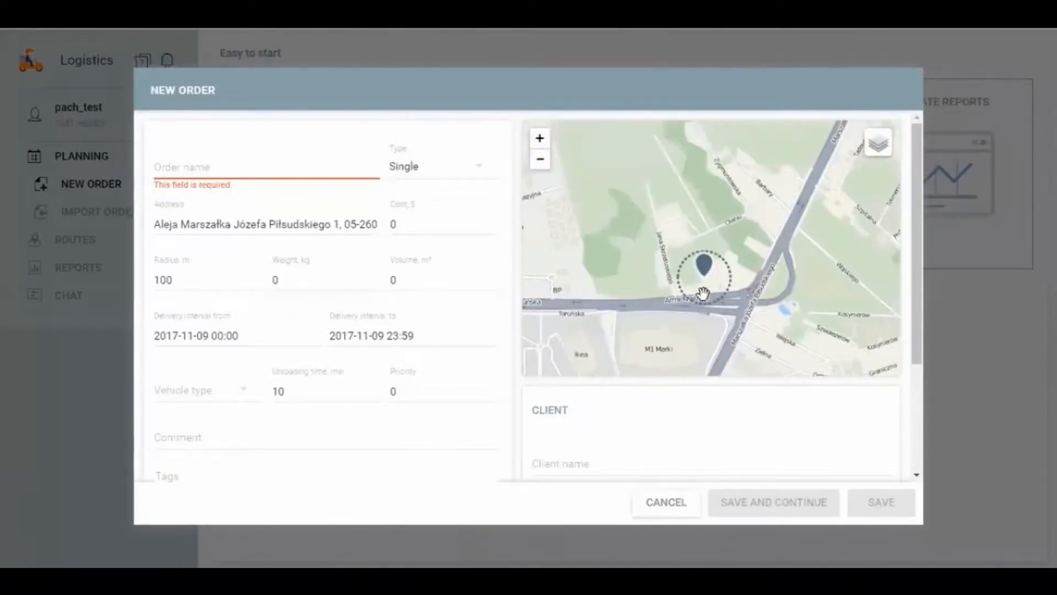
left_click_drag(706, 280, 703, 302)
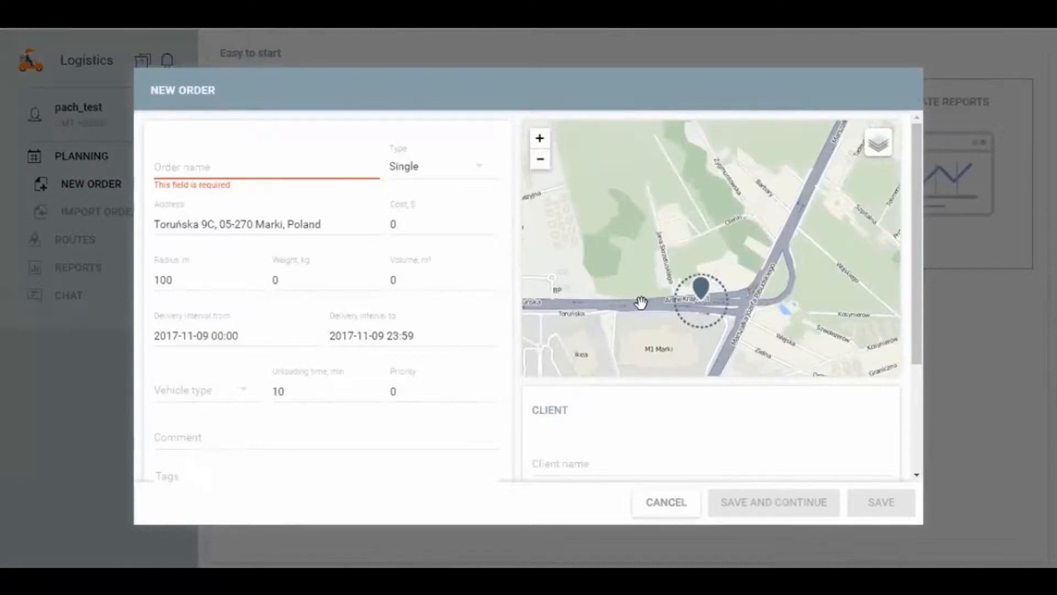
Step: Replace the address with only the street name of the copied address, leaving out house number, postcode and city
left_click_drag(329, 224, 158, 225)
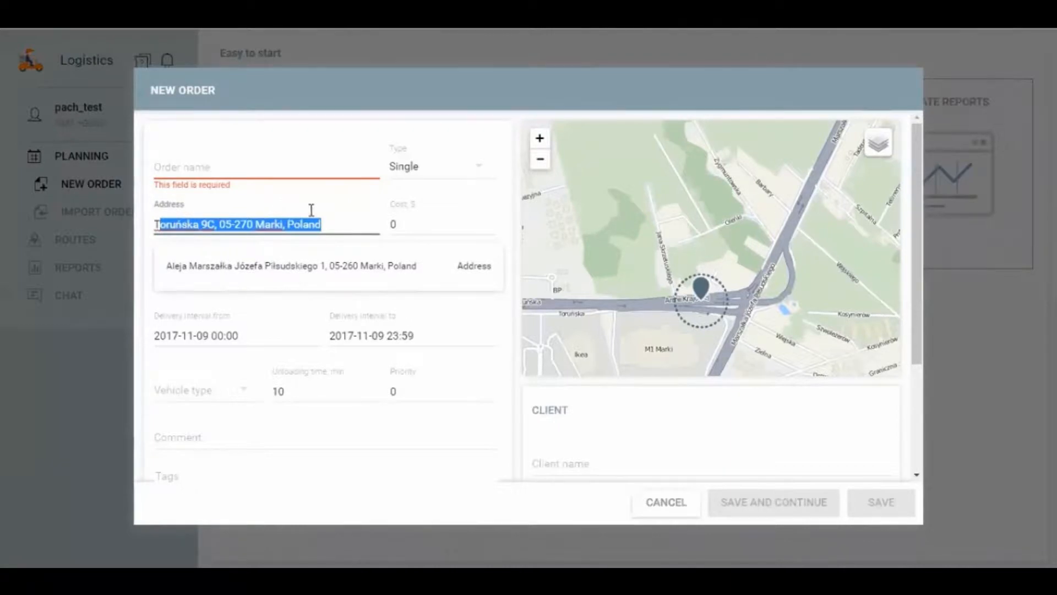
key("BackSpace")
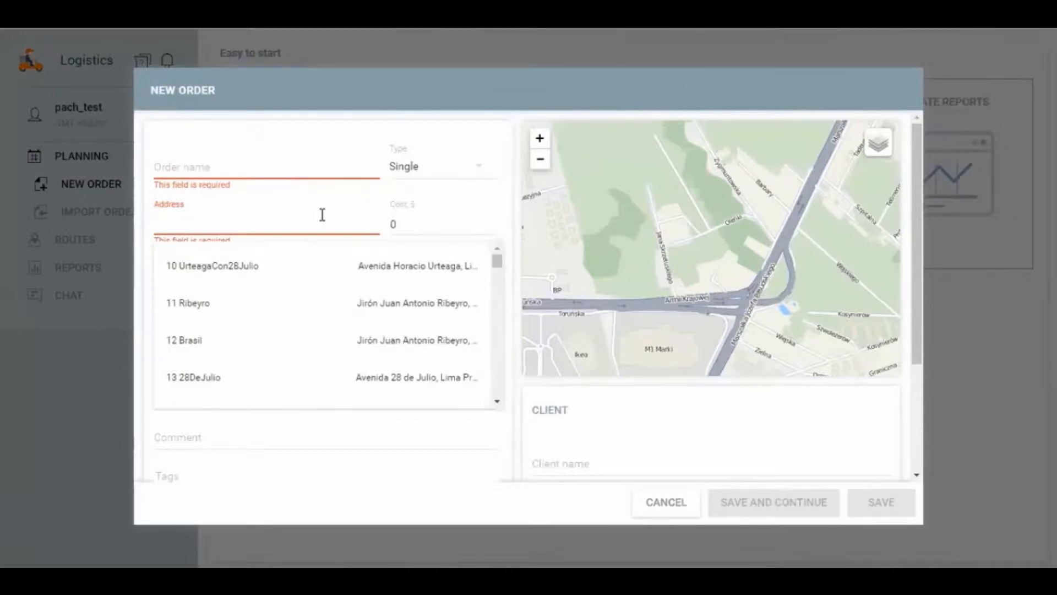
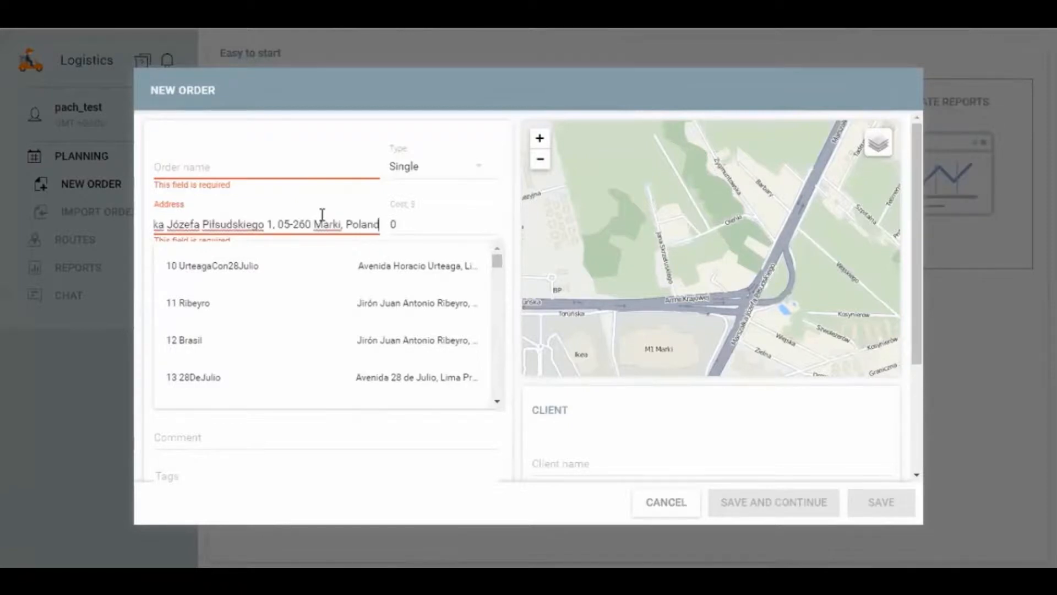
left_click_drag(265, 224, 391, 227)
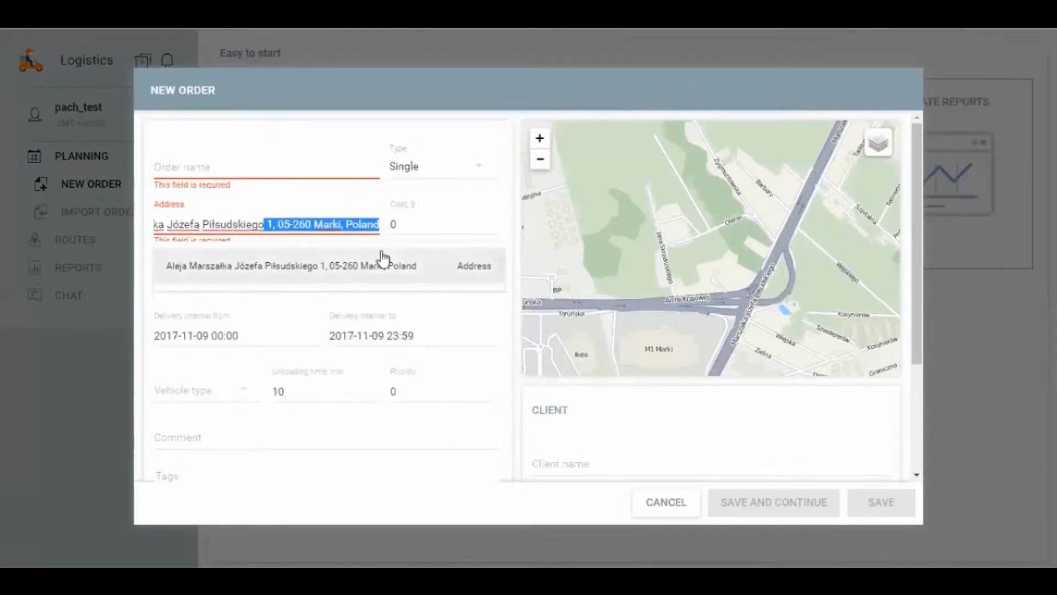
key("BackSpace")
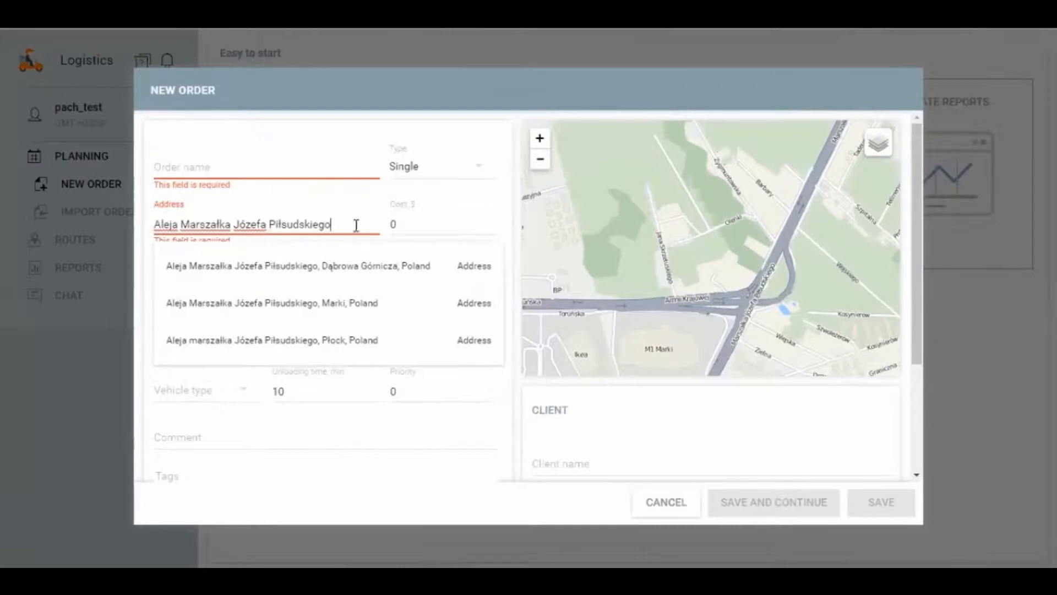
Step: Replace the partial address with the full copied address and select its matching suggestion
left_click_drag(357, 225, 148, 228)
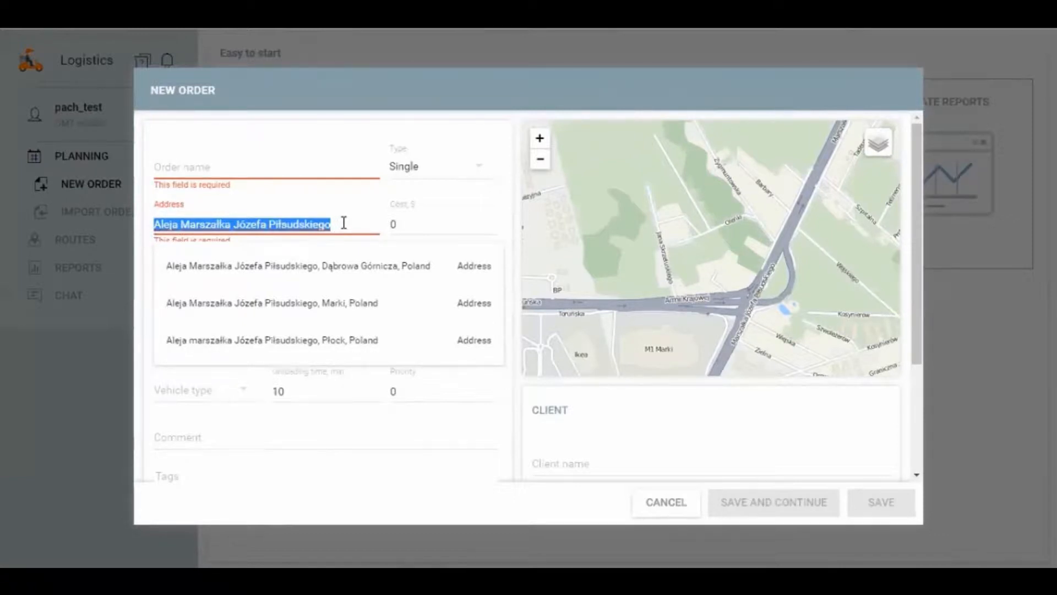
key("BackSpace")
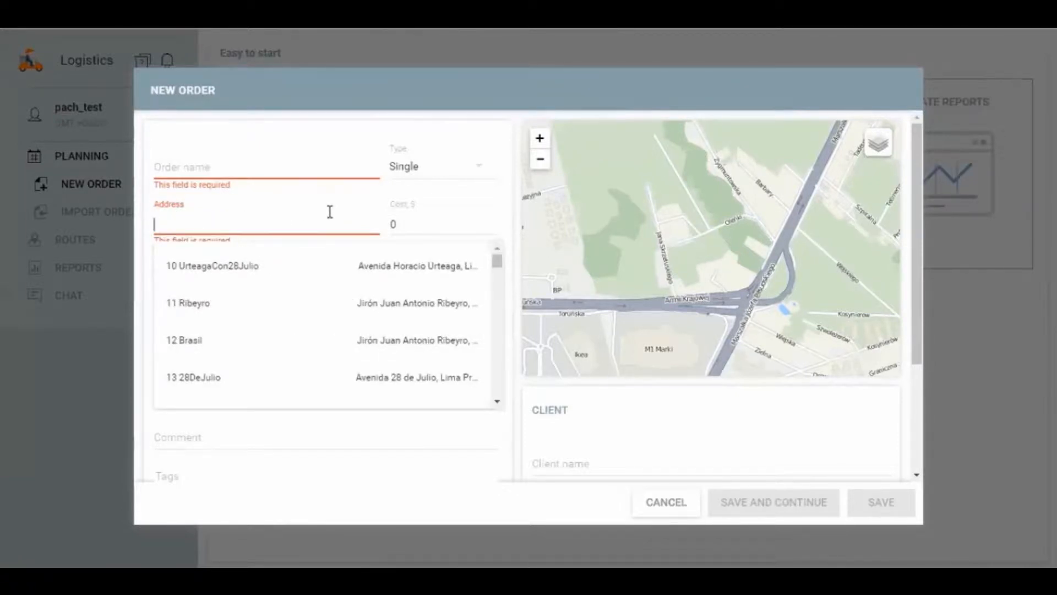
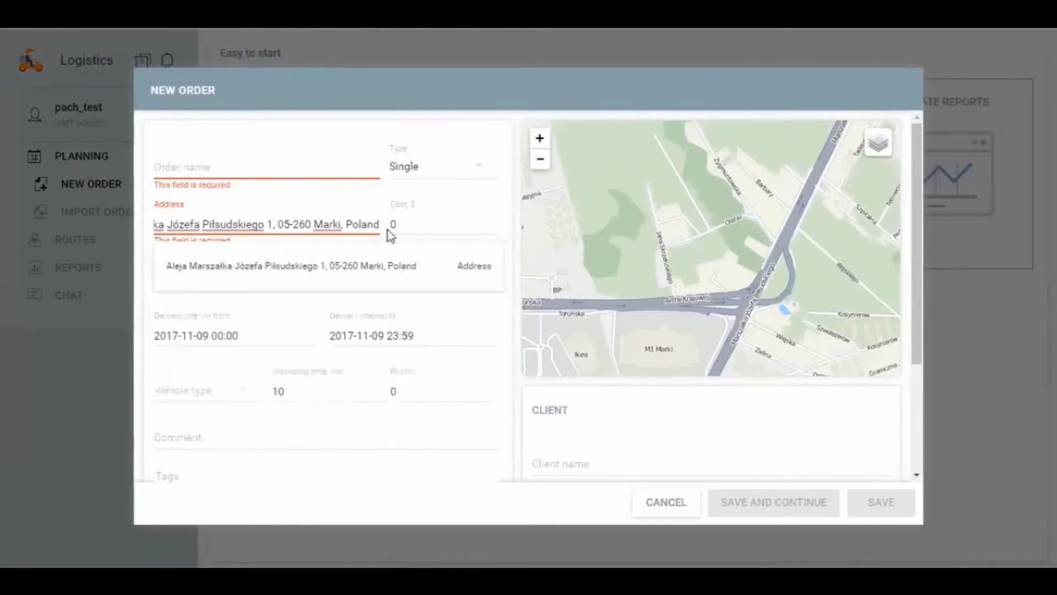
left_click(388, 265)
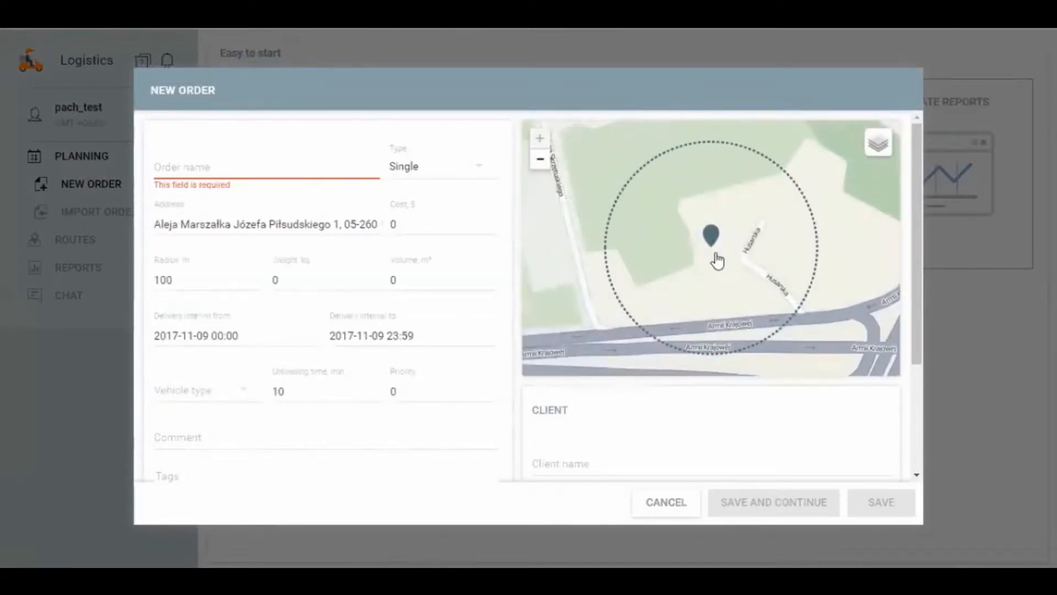
Step: Move the delivery marker slightly south onto the E67 road in Marki
scroll(711, 271, "down", 2)
left_click_drag(713, 258, 709, 264)
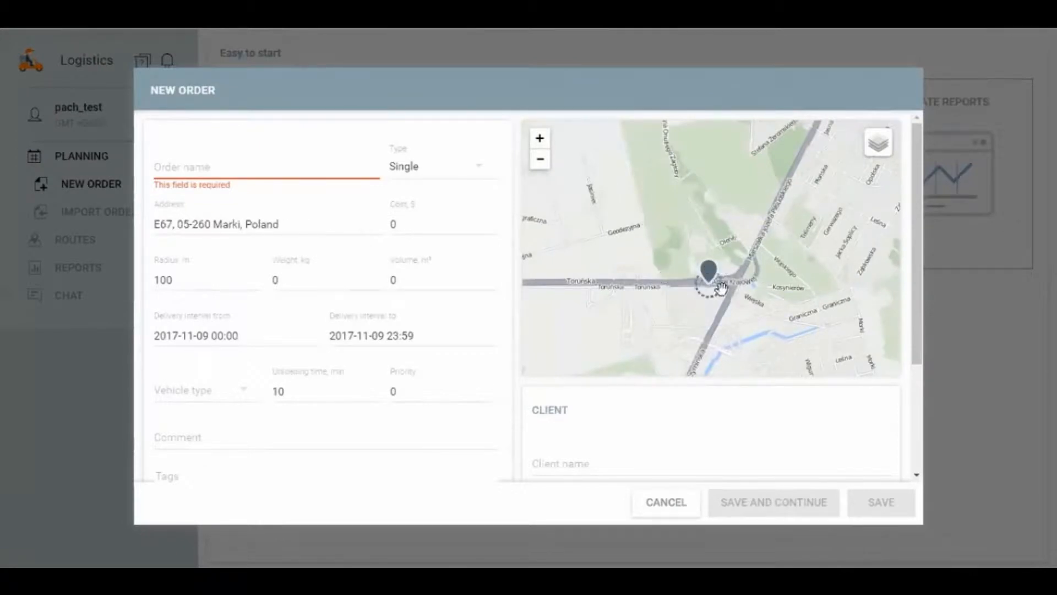
left_click_drag(642, 290, 628, 308)
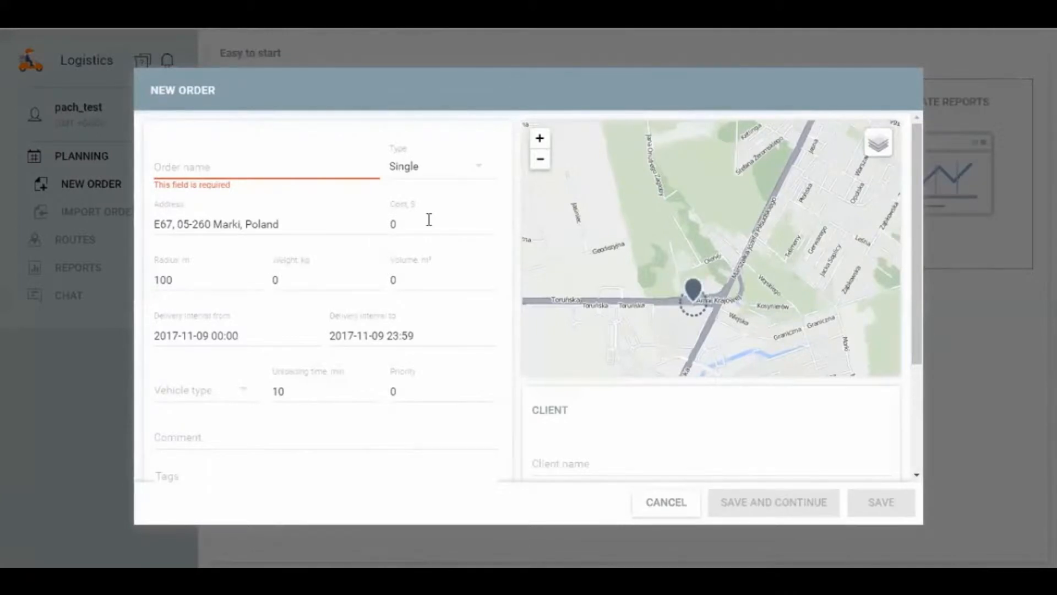
Step: Enter Milk as the name of the new order
left_click(255, 164)
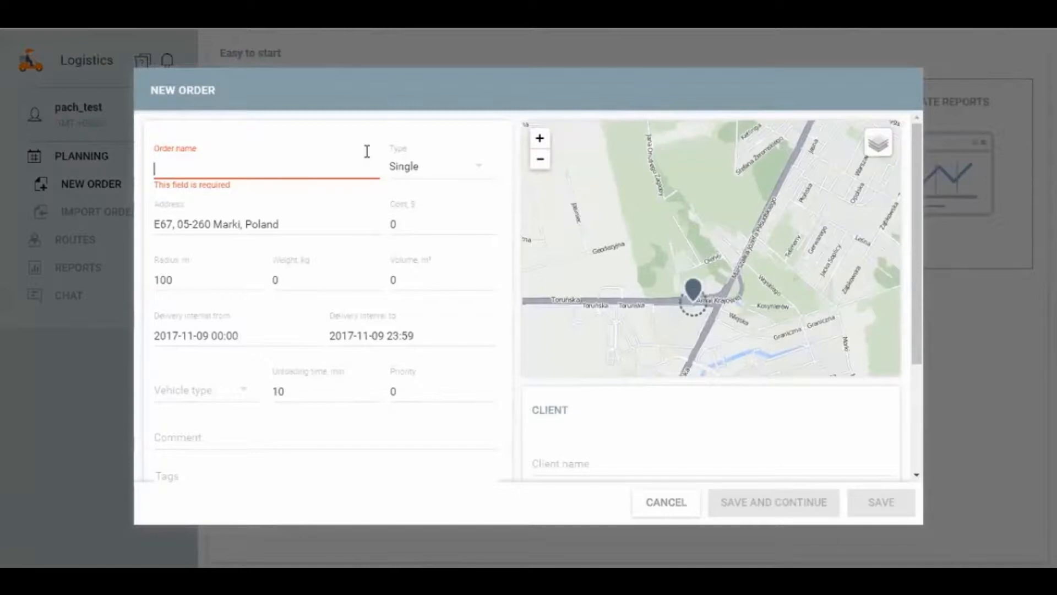
type("Bun")
key("BackSpace")
key("BackSpace")
key("BackSpace")
type("Du")
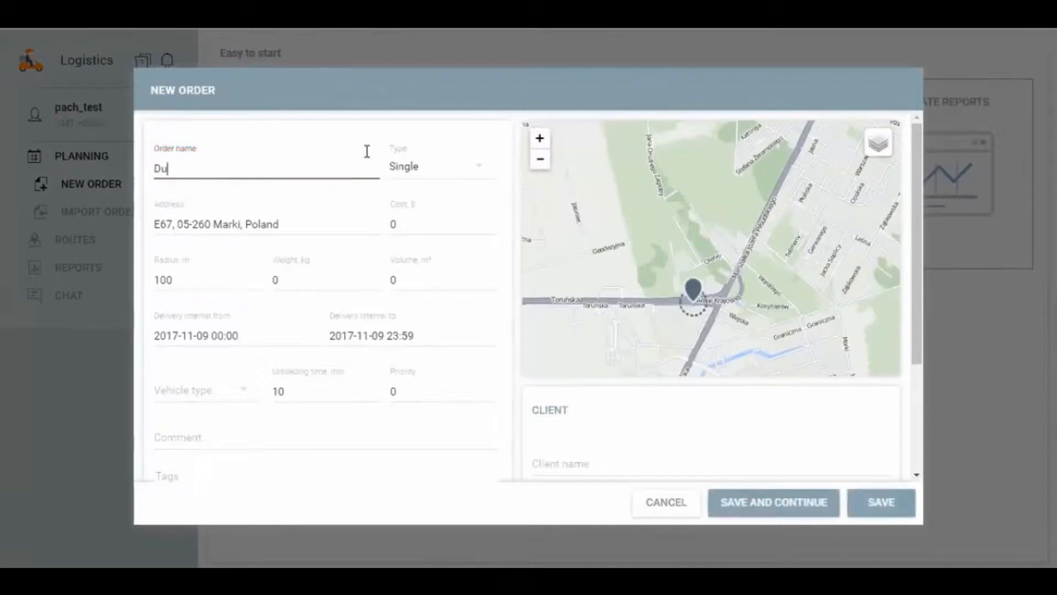
type("n")
key("BackSpace")
type("Milk")
Step: Look through the order form's optional fields: cost, weight, volume, delivery interval, unloading time, comment, tags, attachment and client details
scroll(297, 379, "down", 3)
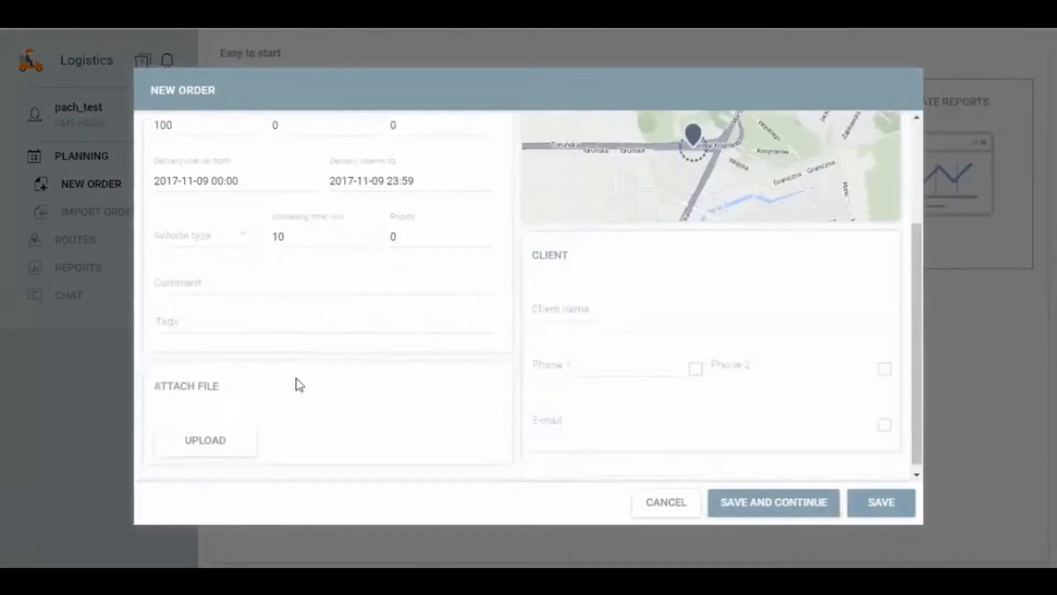
scroll(258, 332, "up", 3)
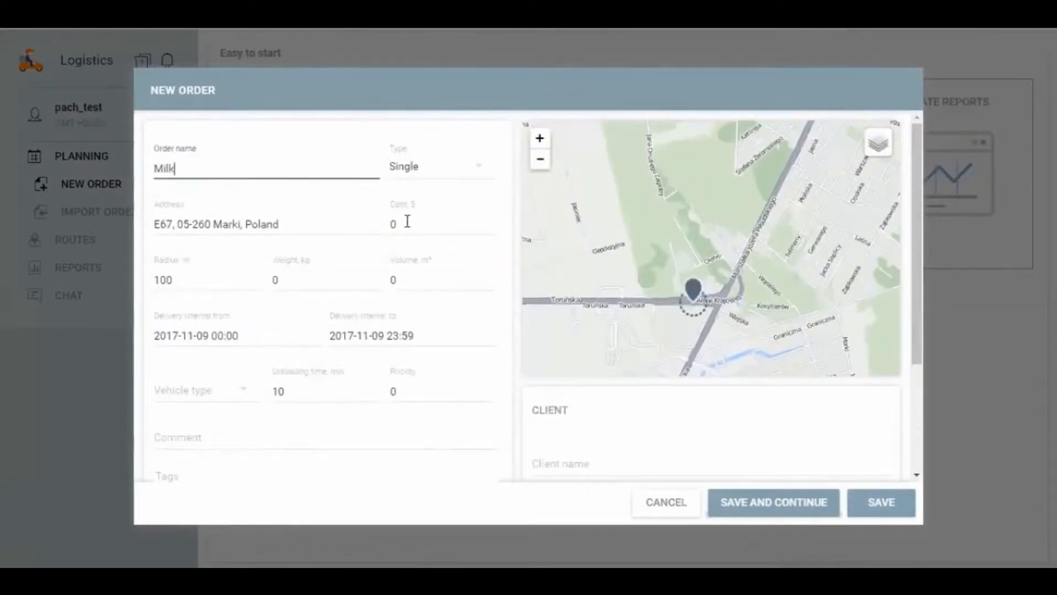
left_click(417, 228)
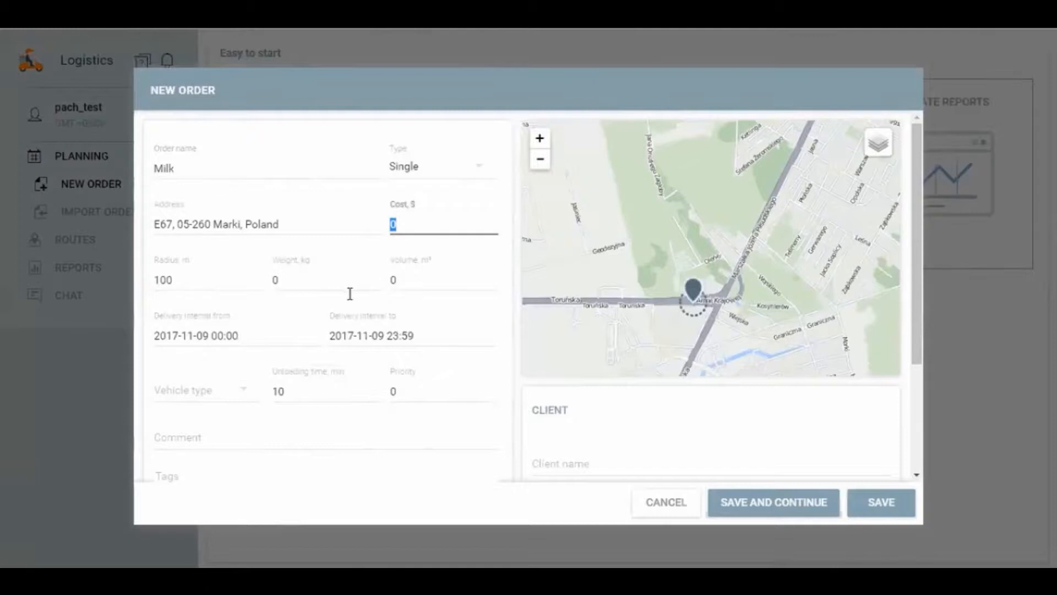
left_click(275, 281)
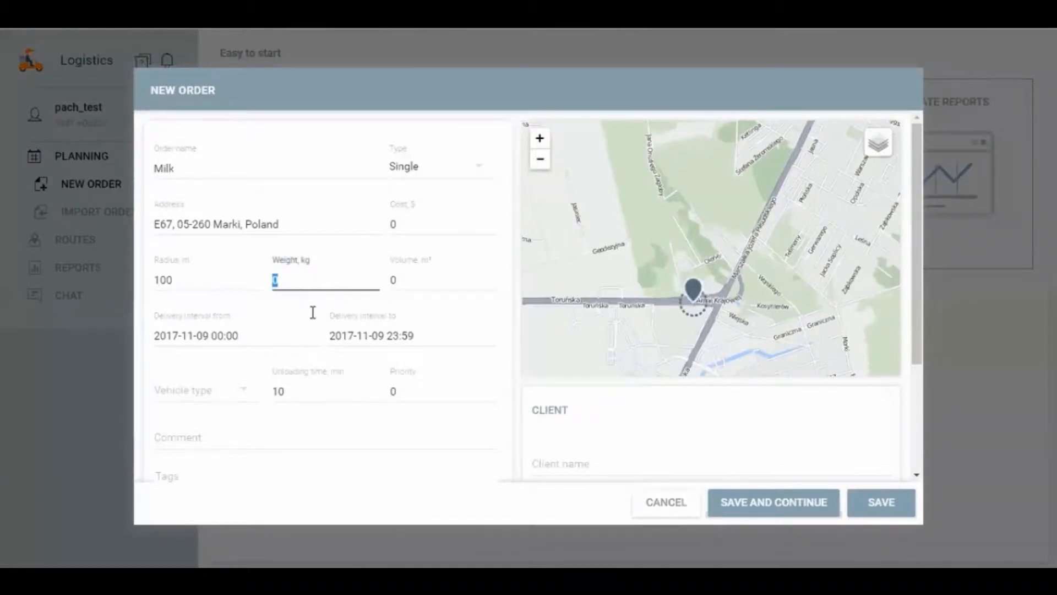
left_click(406, 283)
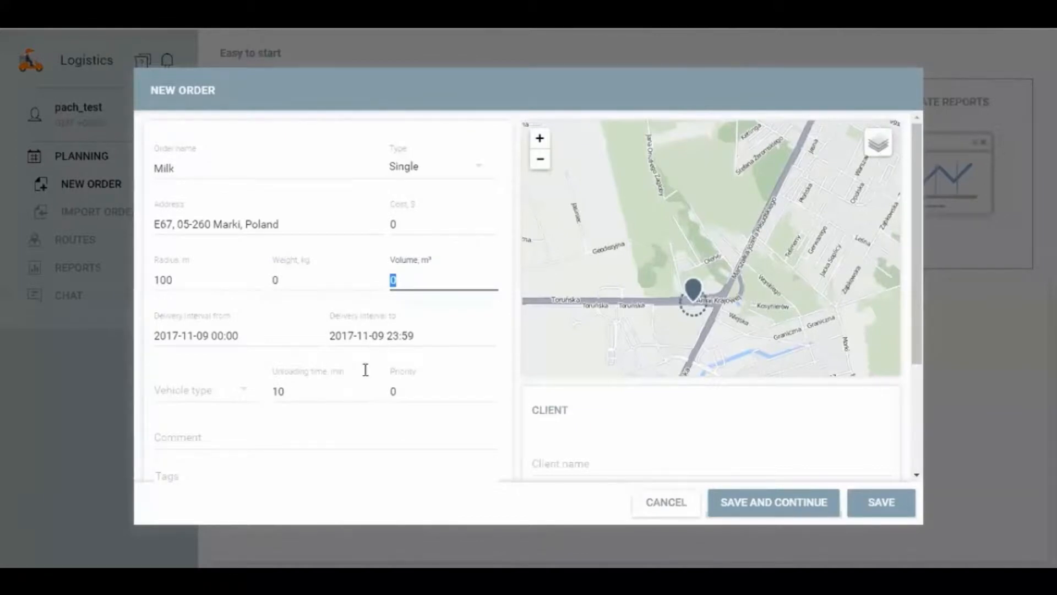
scroll(331, 408, "down", 2)
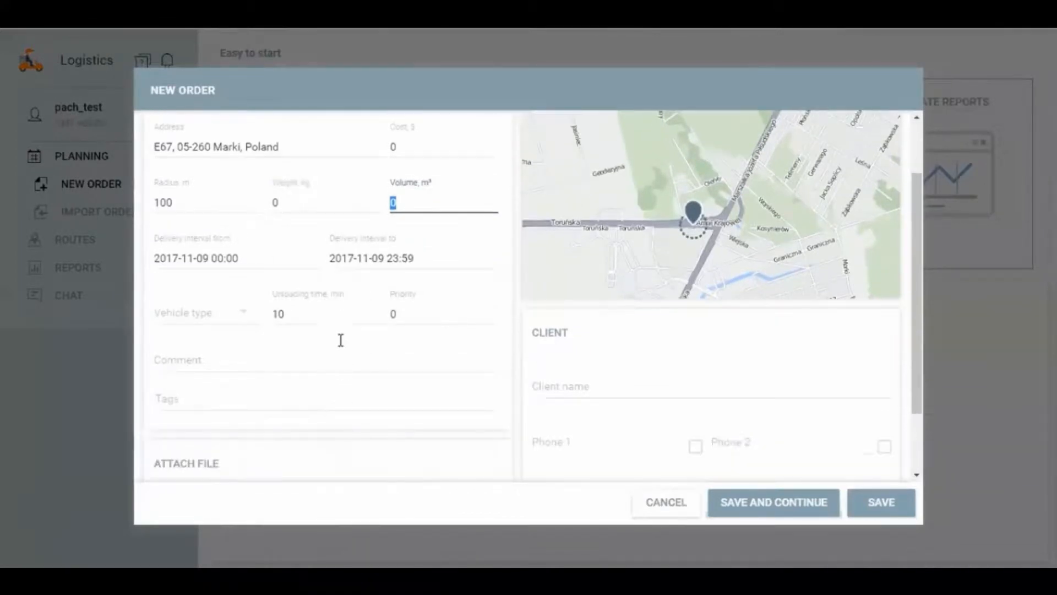
double_click(281, 314)
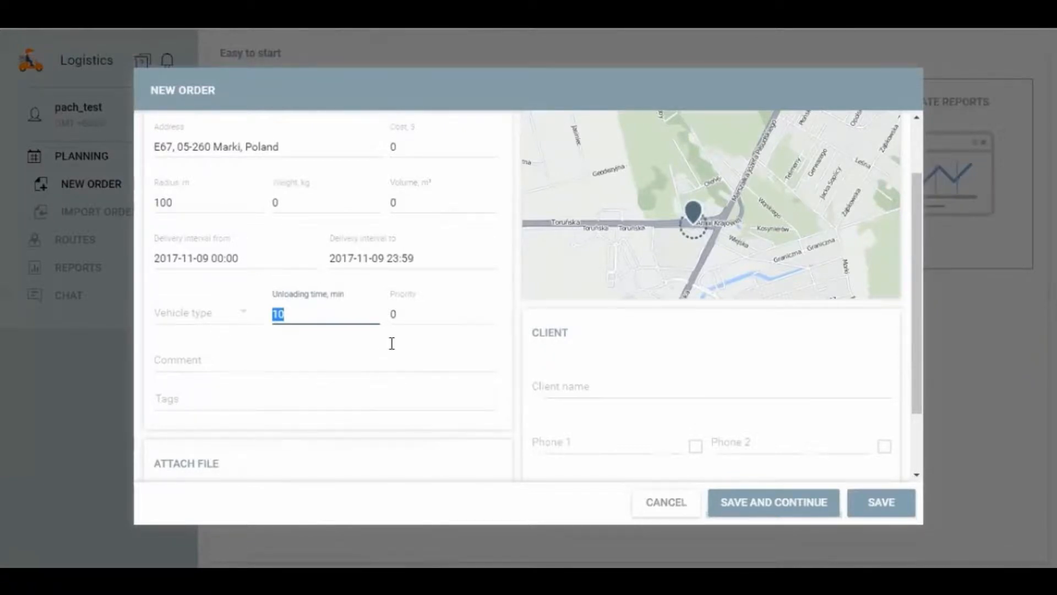
left_click(215, 397)
left_click(281, 361)
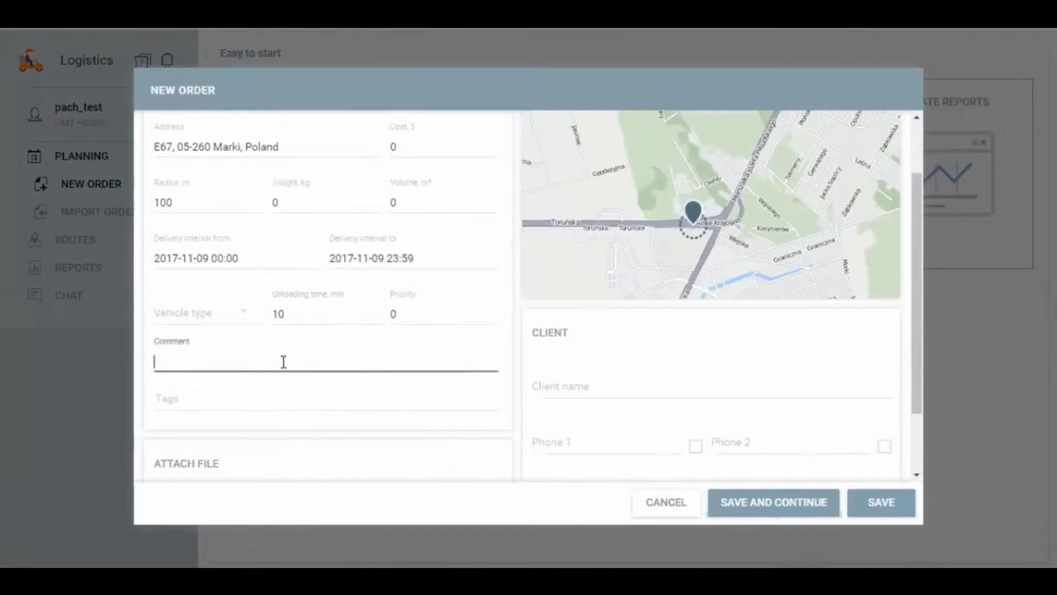
scroll(324, 330, "up", 2)
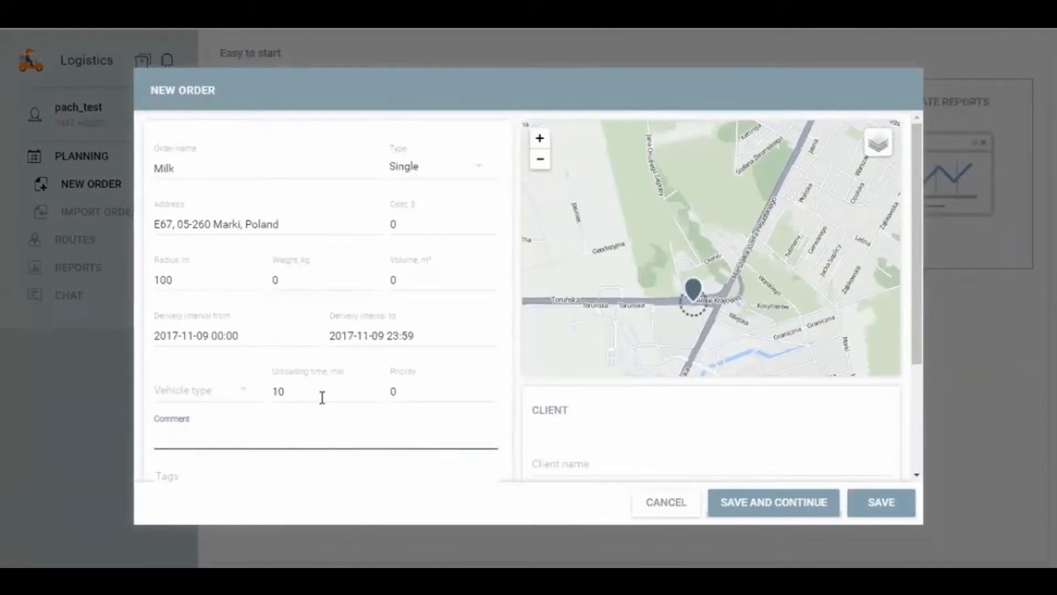
left_click(573, 100)
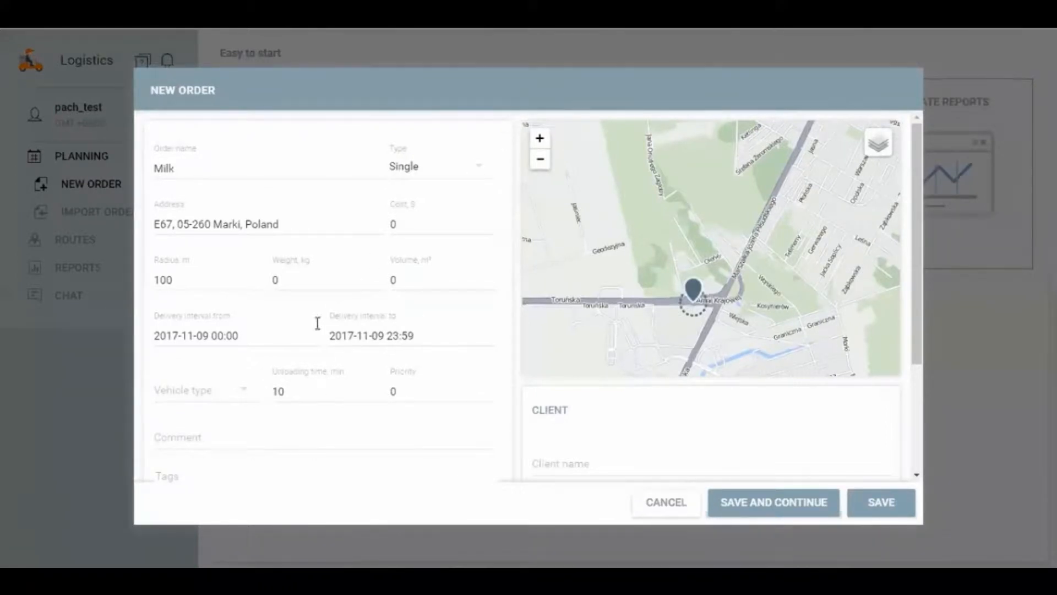
Step: Set the order's cost to 10 $, its weight to 1 kg and its volume to 1 m³
left_click(435, 224)
type("1")
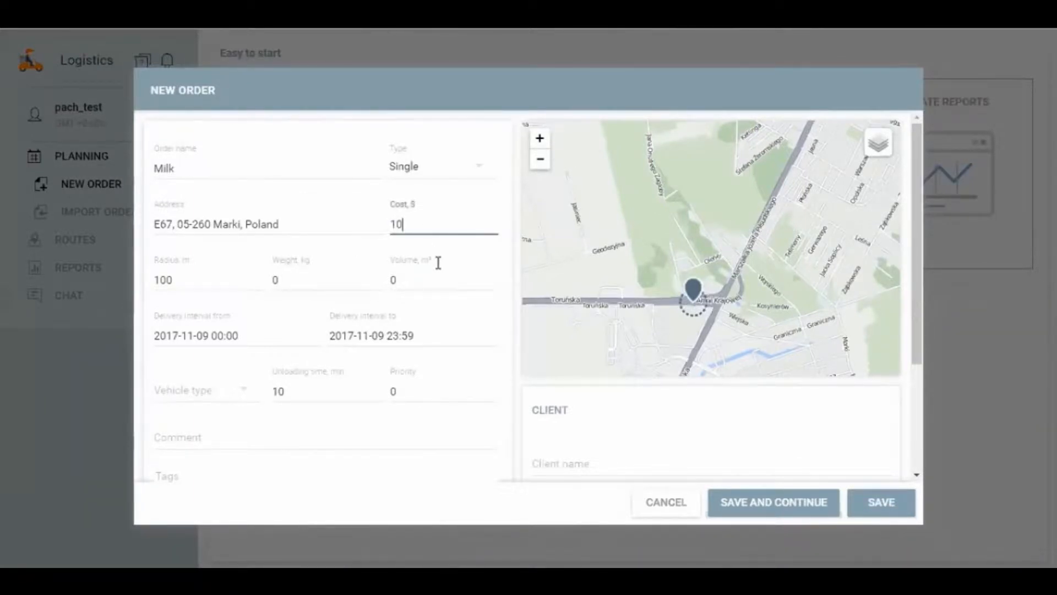
left_click(274, 281)
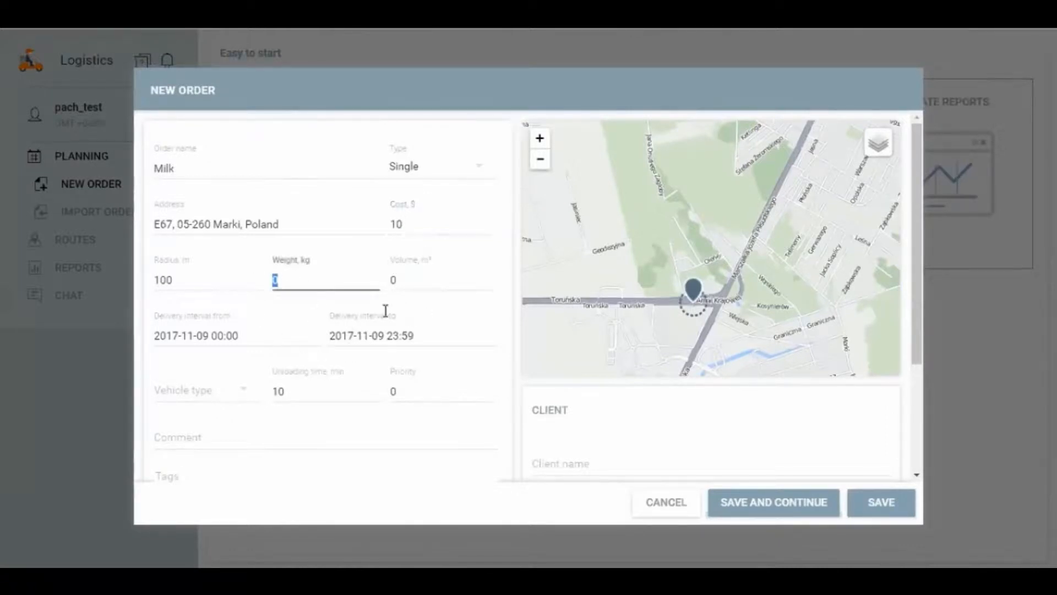
type("1")
key("Tab")
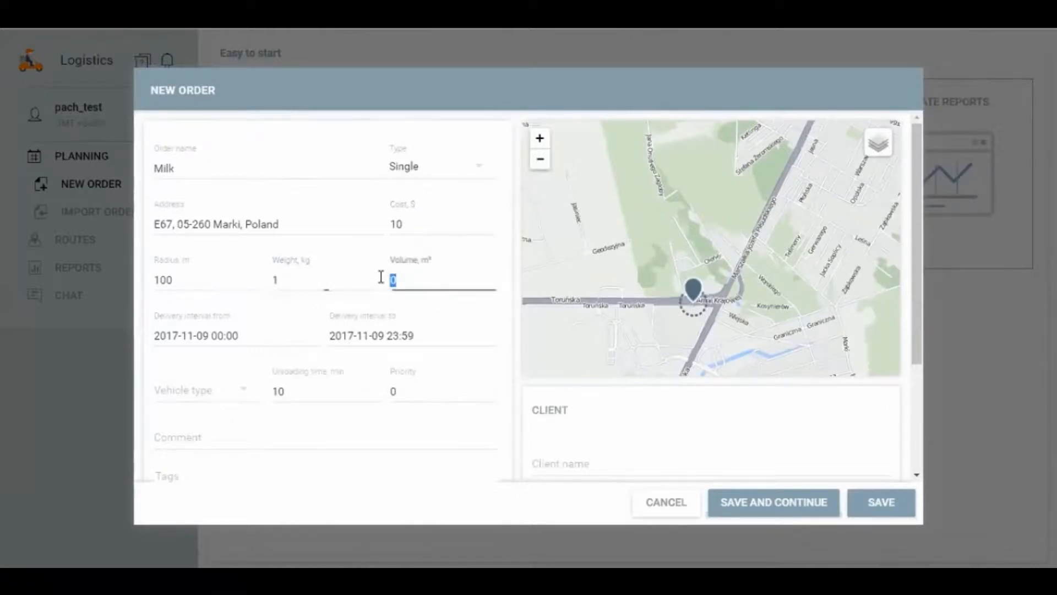
type("1")
Step: Set the delivery radius to 150 m
left_click_drag(198, 282, 136, 283)
scroll(695, 315, "up", 1)
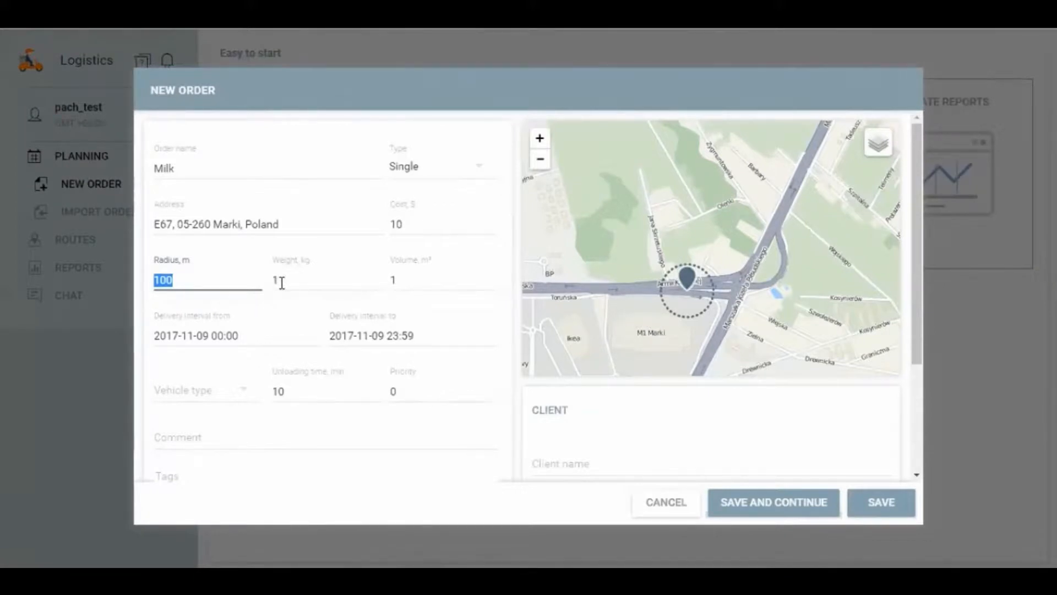
type("150")
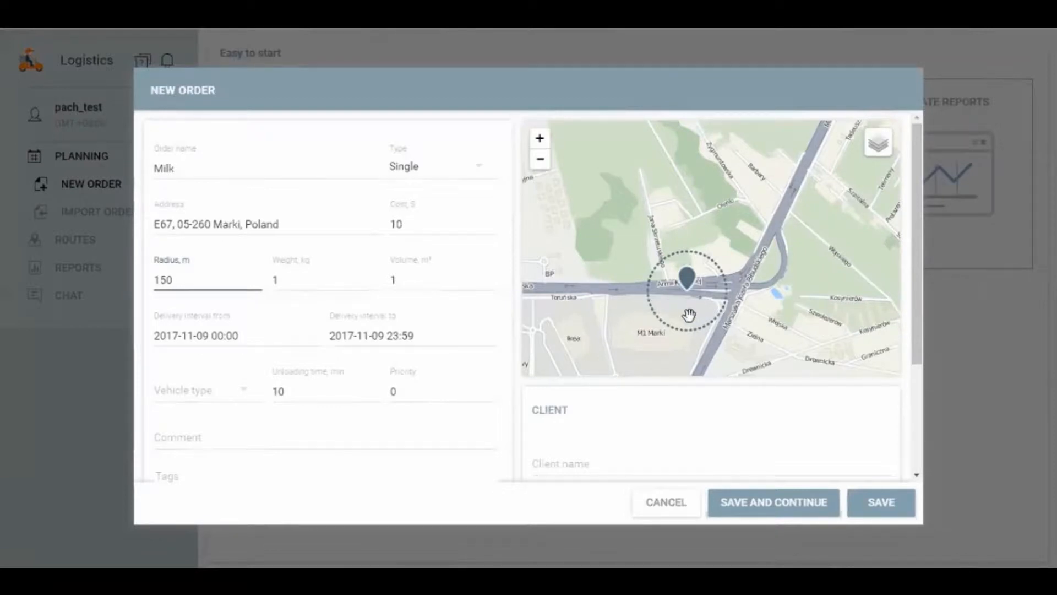
Step: Restore the delivery radius to 100 m
left_click_drag(205, 281, 144, 280)
type("100")
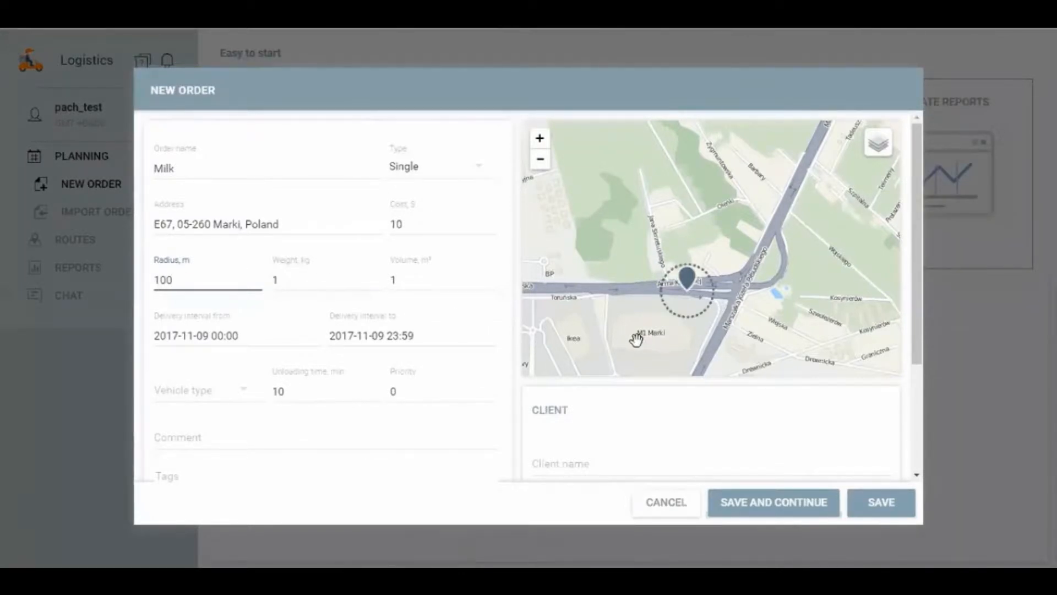
left_click(305, 279)
scroll(289, 345, "down", 2)
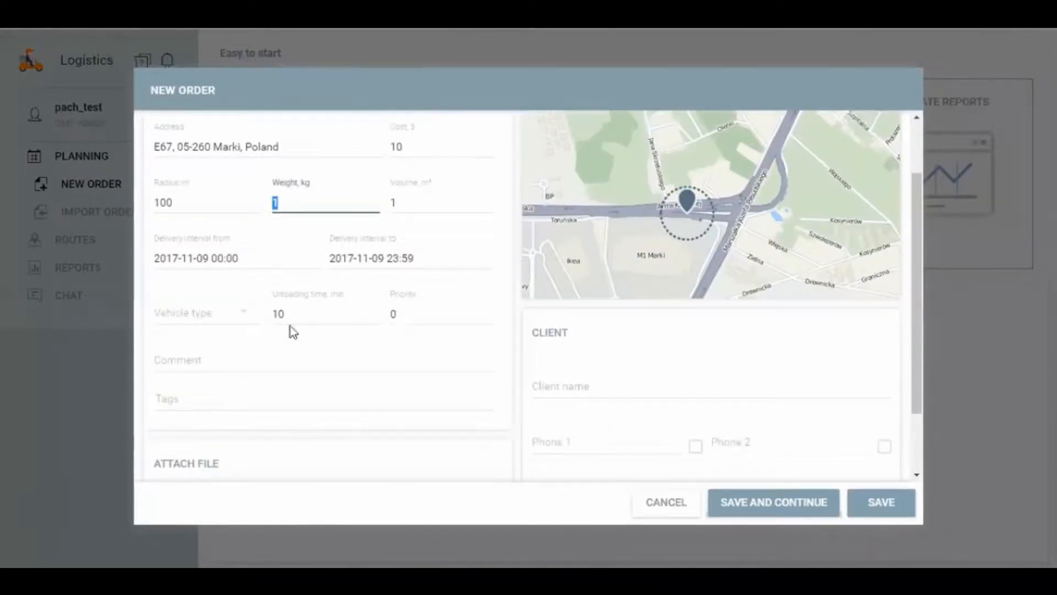
scroll(326, 272, "up", 2)
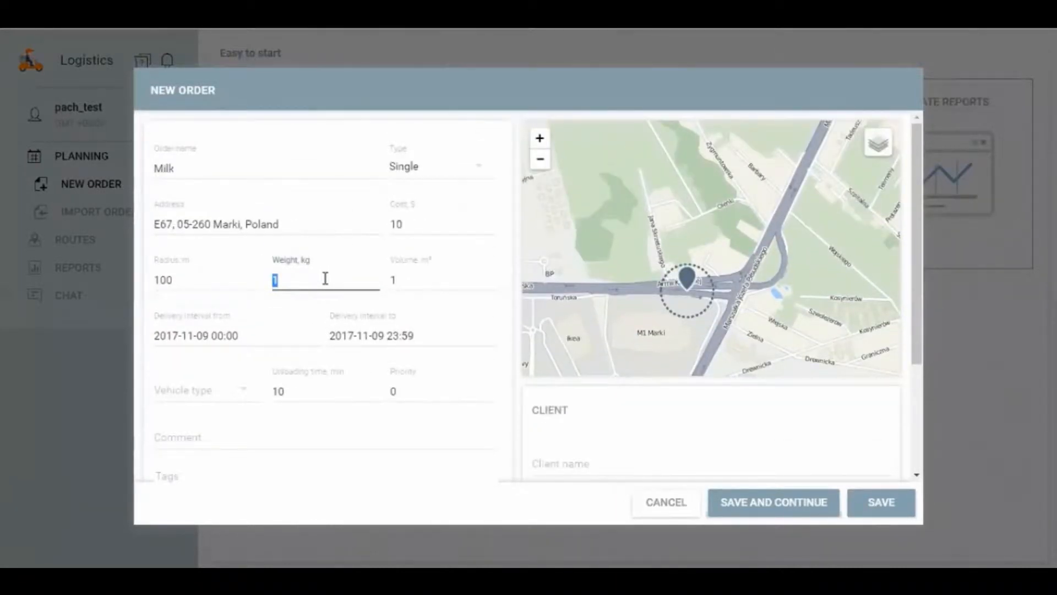
scroll(271, 330, "down", 2)
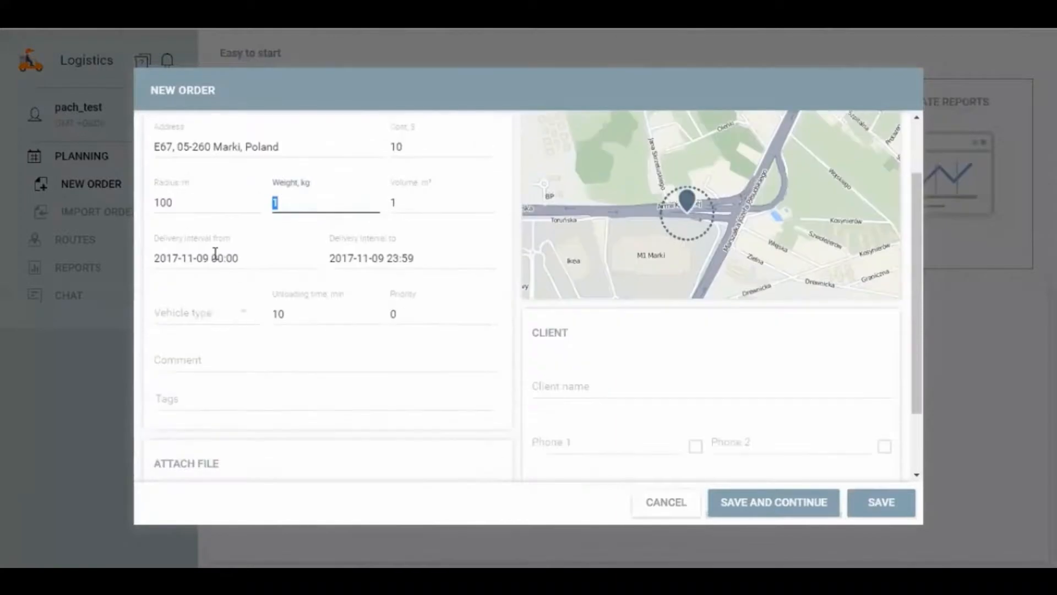
left_click(222, 258)
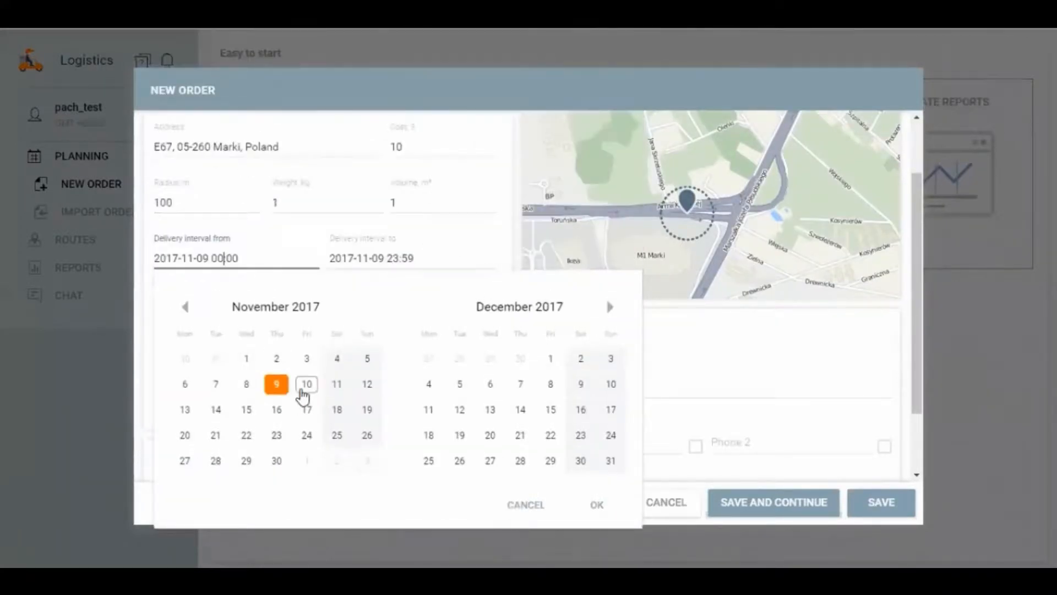
left_click(276, 389)
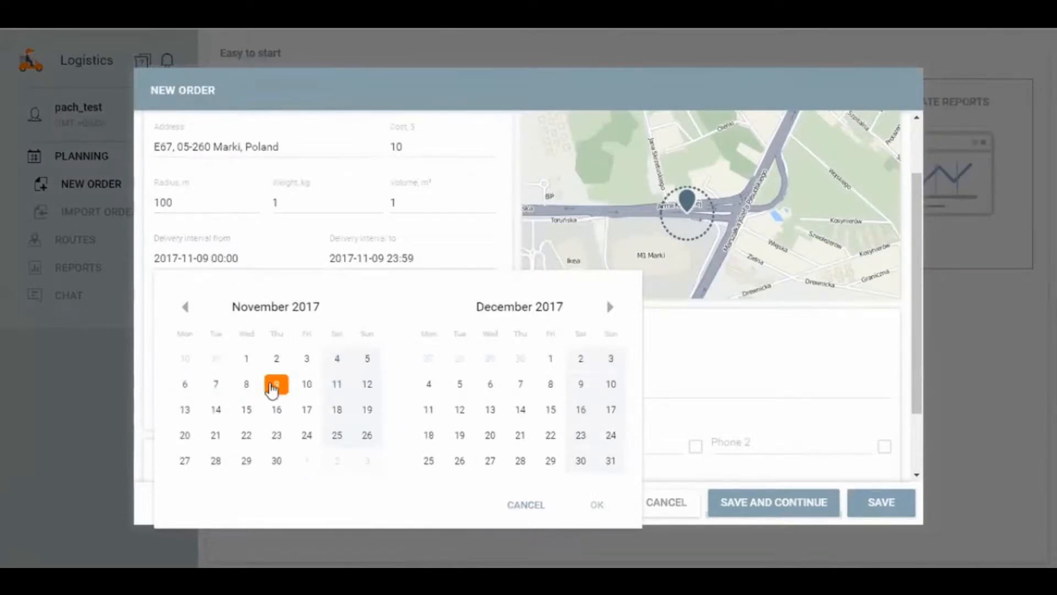
left_click(220, 259)
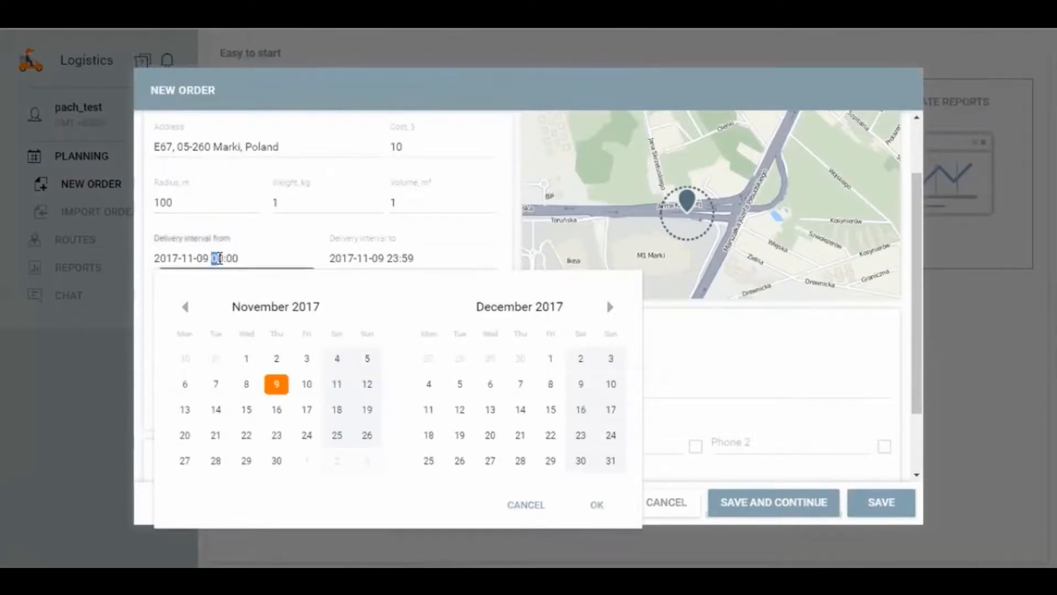
type("15:00")
key("Left")
key("Left")
key("Left")
key("BackSpace")
type("6:3")
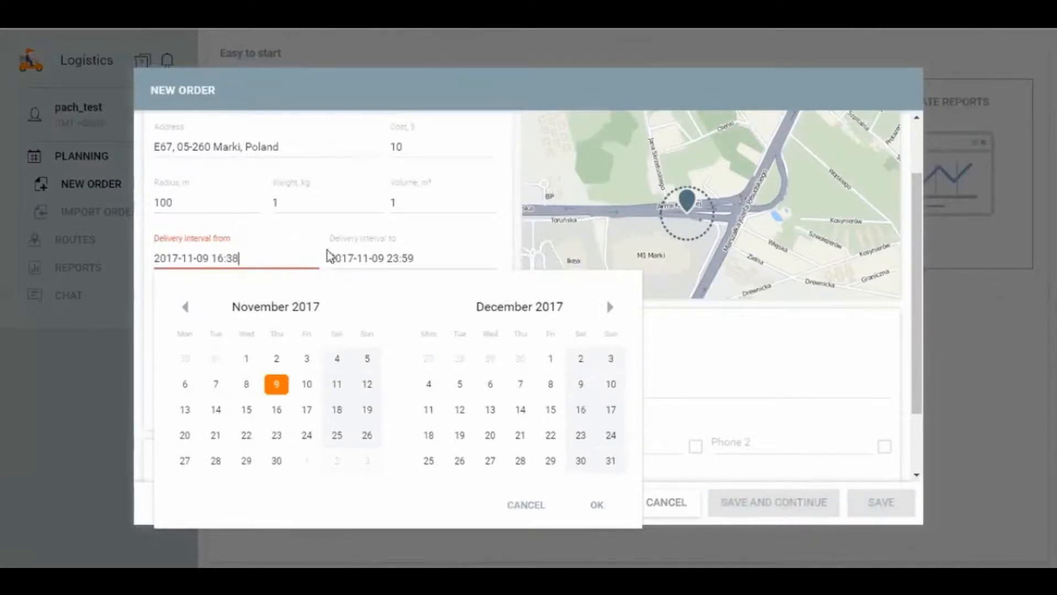
left_click(578, 496)
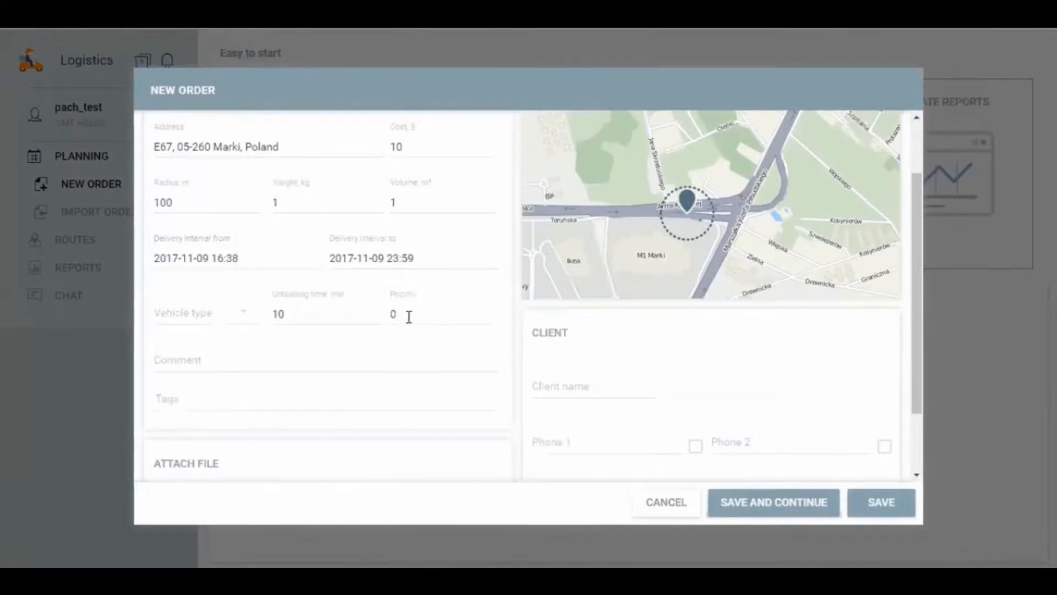
Step: Add the tags food and milk to the order
scroll(380, 339, "down", 2)
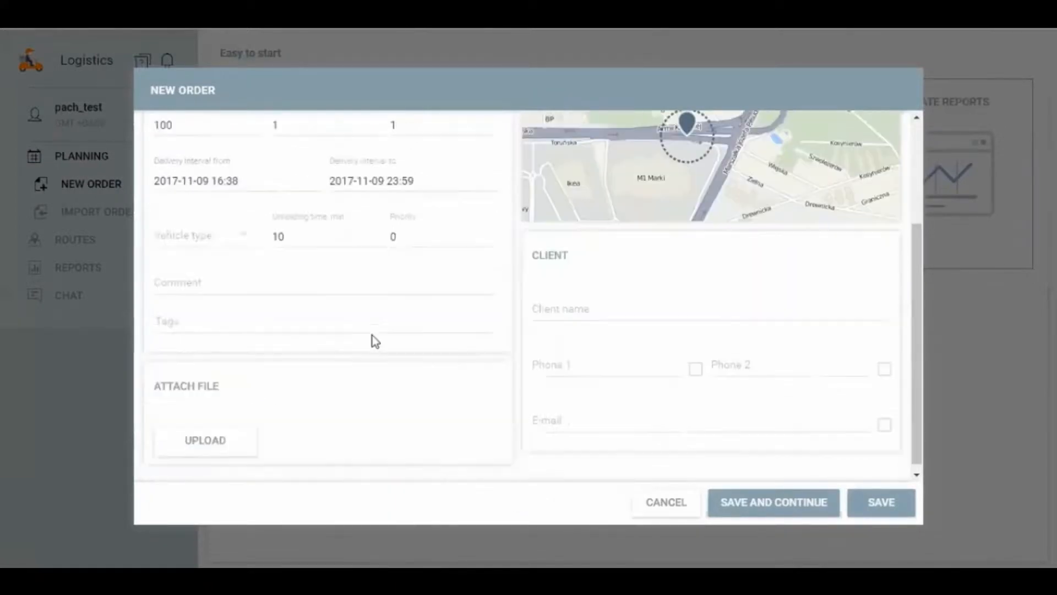
scroll(365, 333, "up", 2)
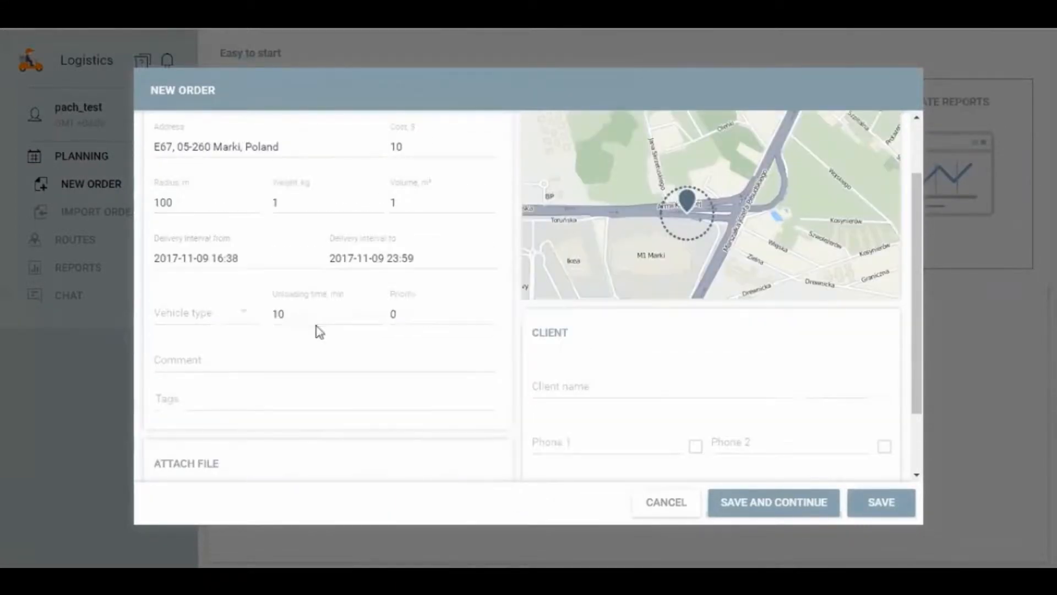
left_click(220, 359)
left_click(280, 400)
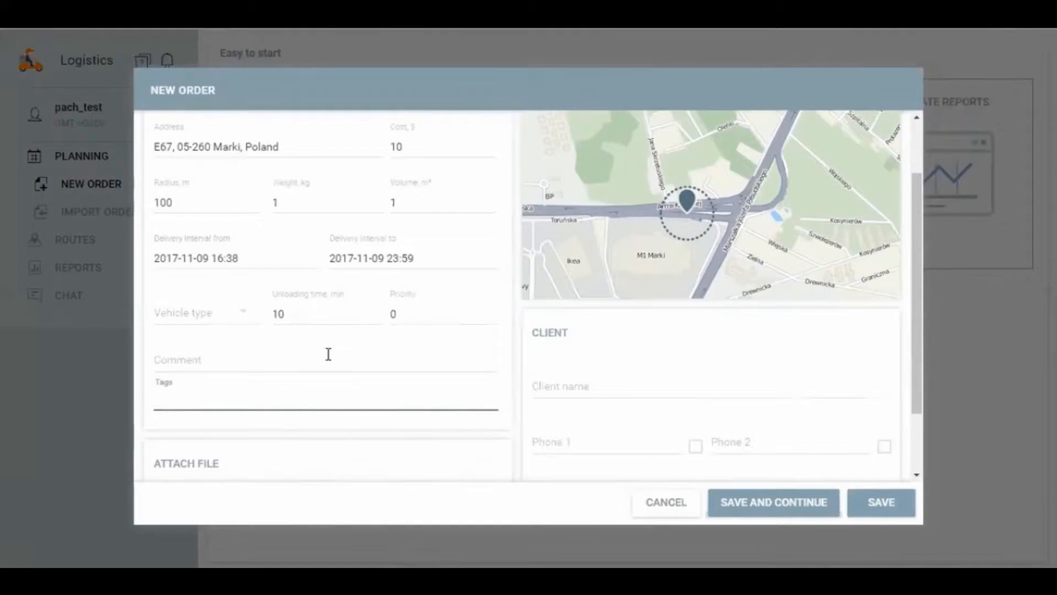
type("food")
key("Return")
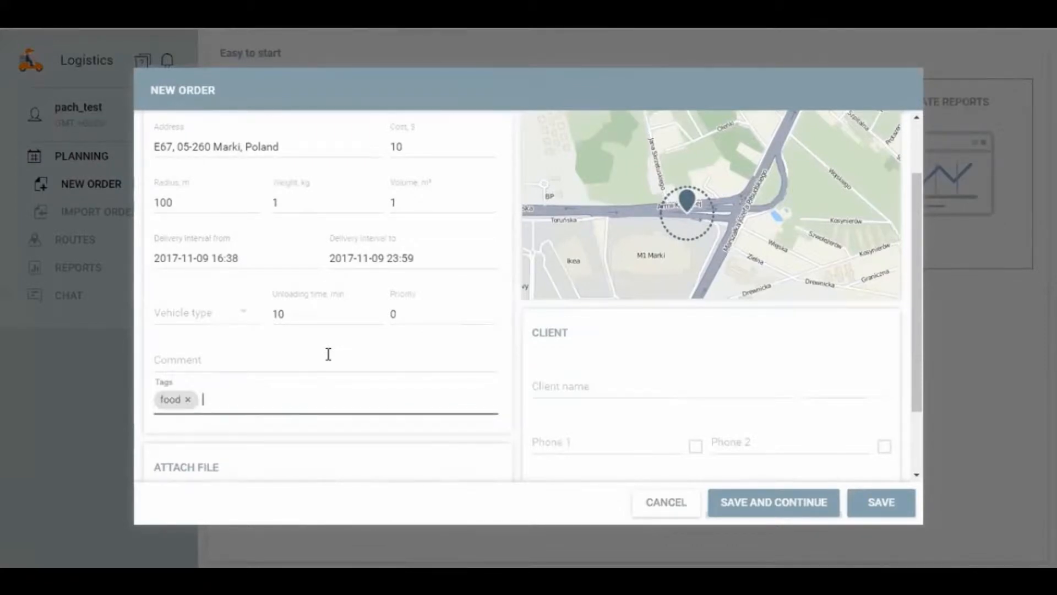
type("milk")
key("Return")
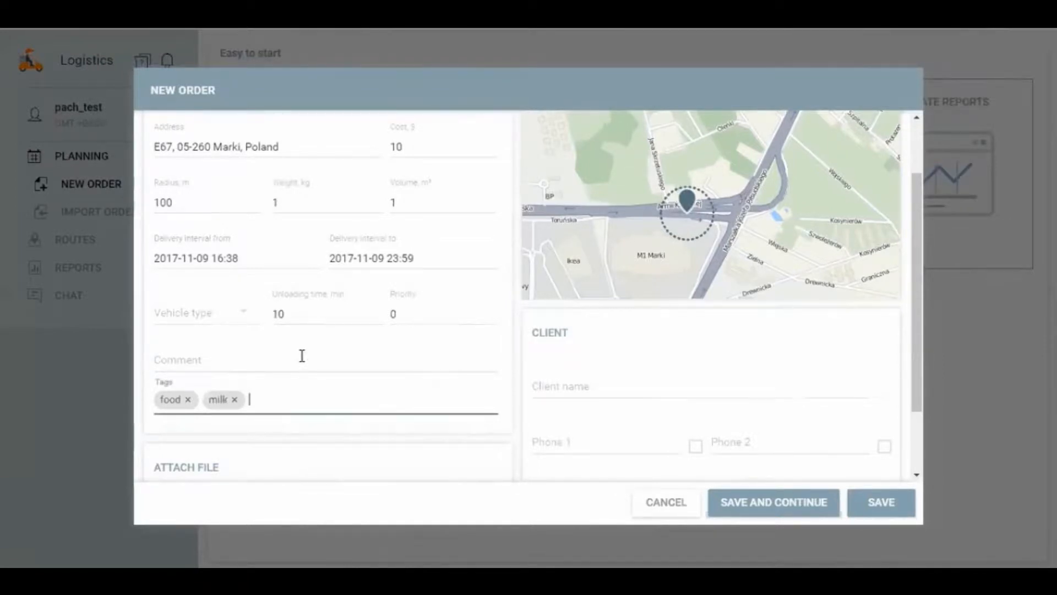
Step: Set the order's type to Permanent
scroll(298, 359, "up", 2)
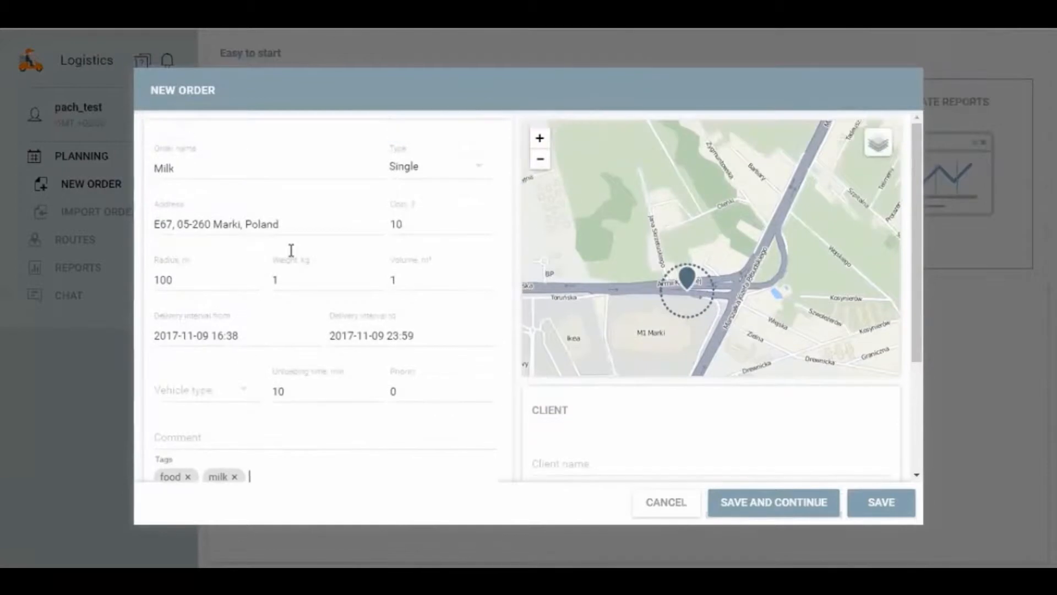
left_click(414, 170)
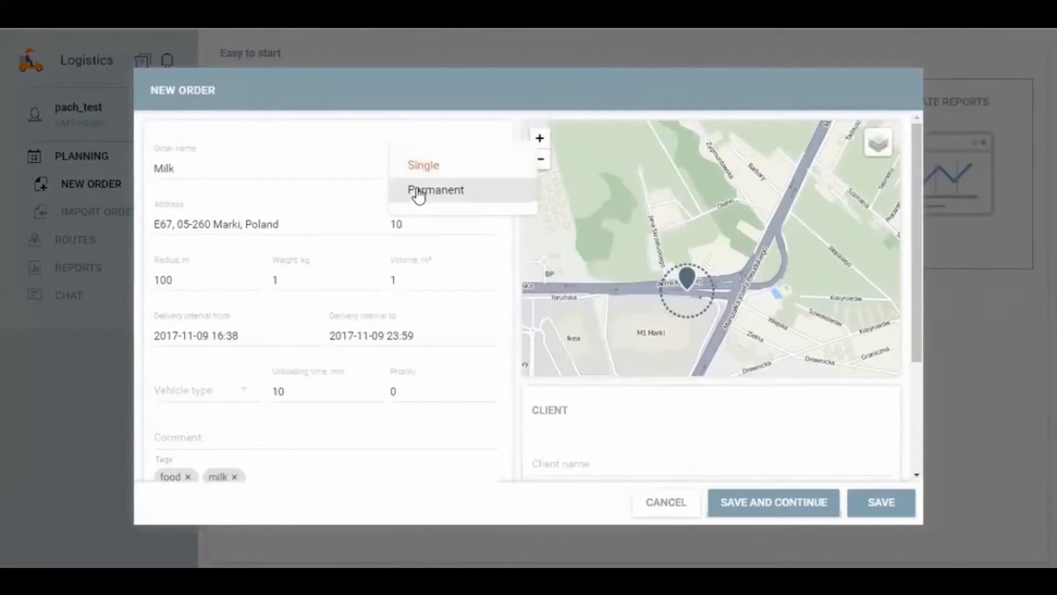
left_click(419, 172)
left_click(428, 173)
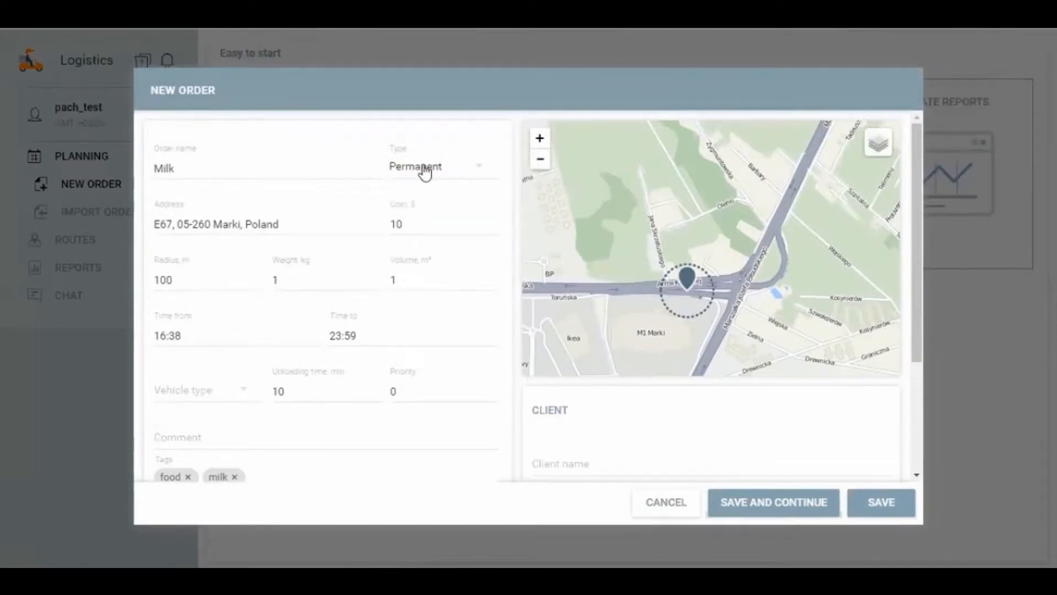
Step: Return the order's type to Single and leave the type choices without another change
left_click(432, 172)
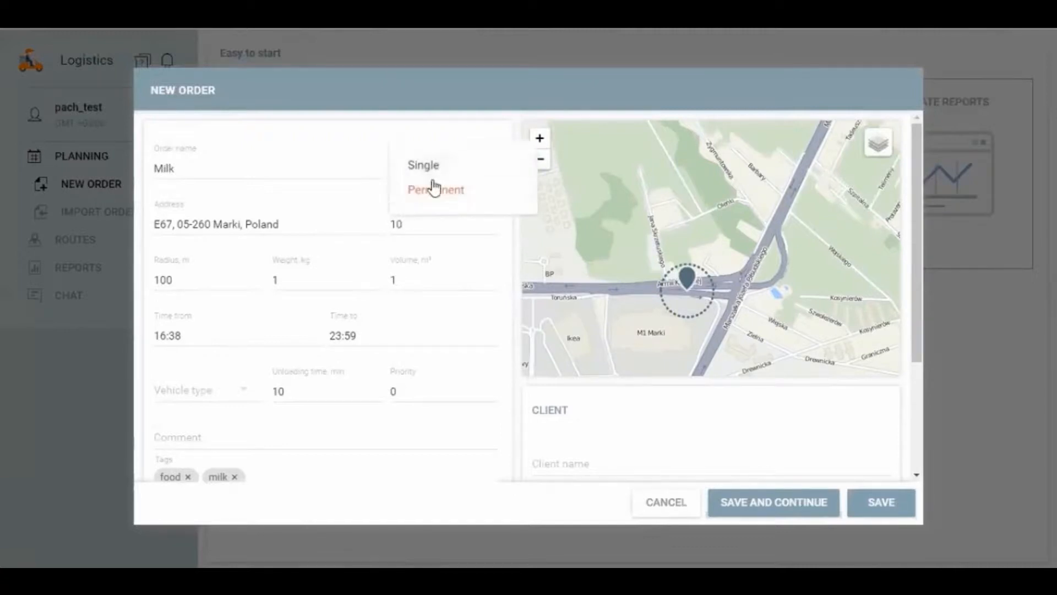
left_click(410, 164)
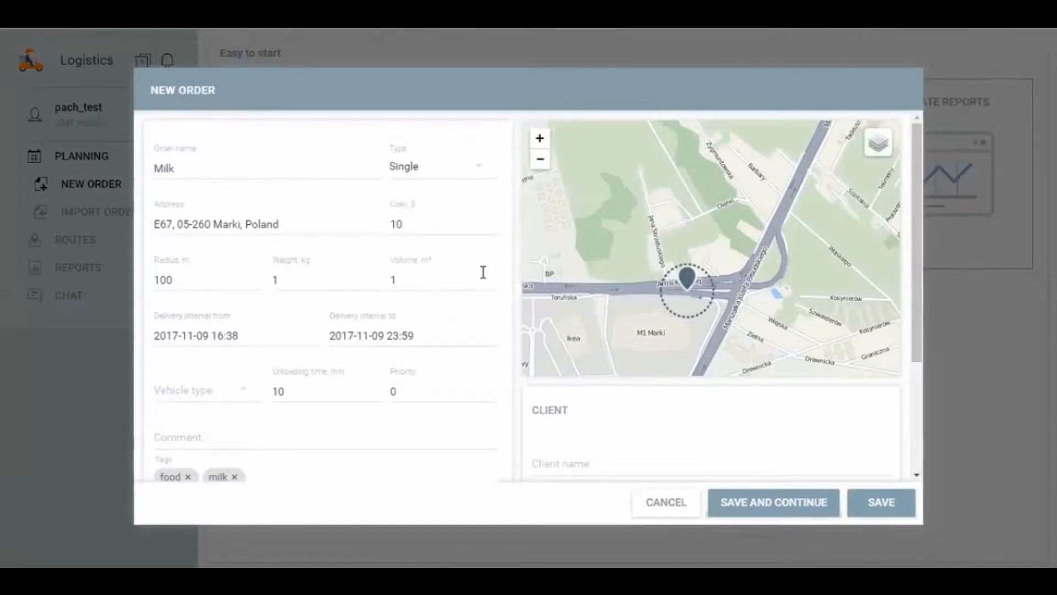
left_click(432, 176)
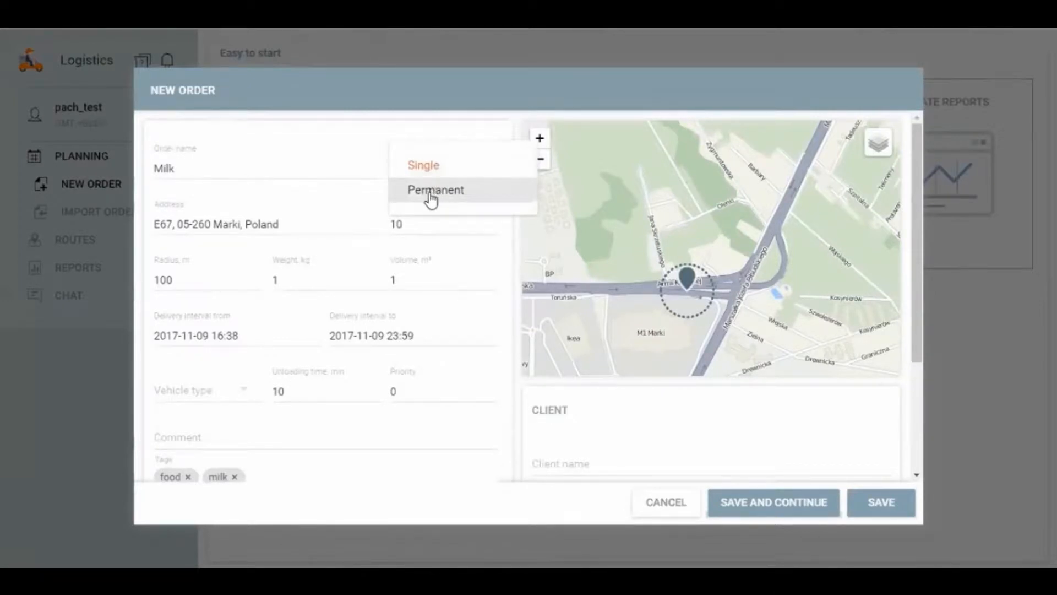
left_click(484, 286)
Step: Attach the file Orders RU from the Logistics folder to the order
scroll(460, 349, "down", 3)
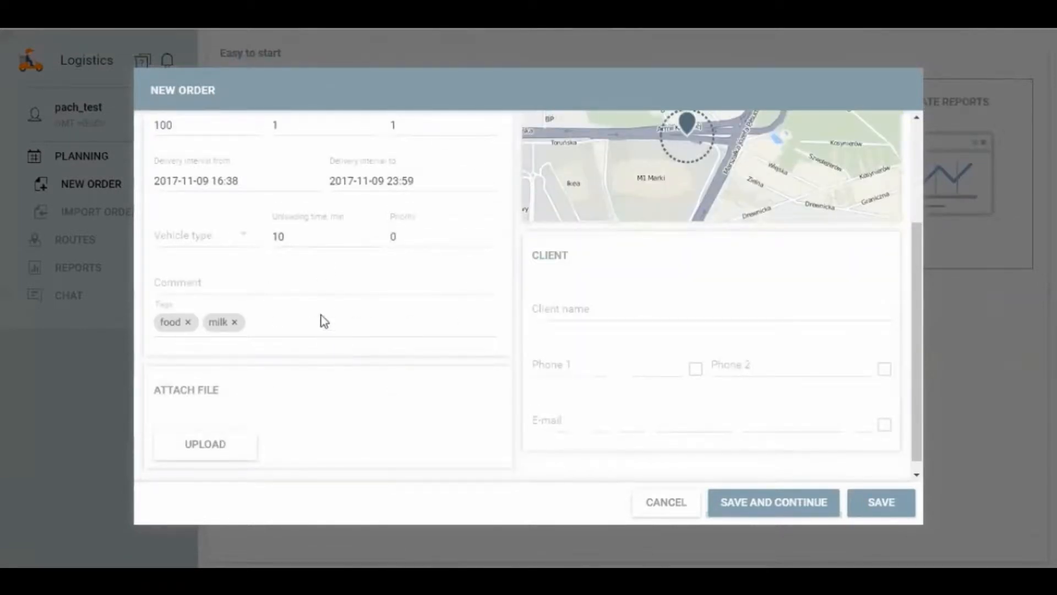
scroll(341, 405, "down", 1)
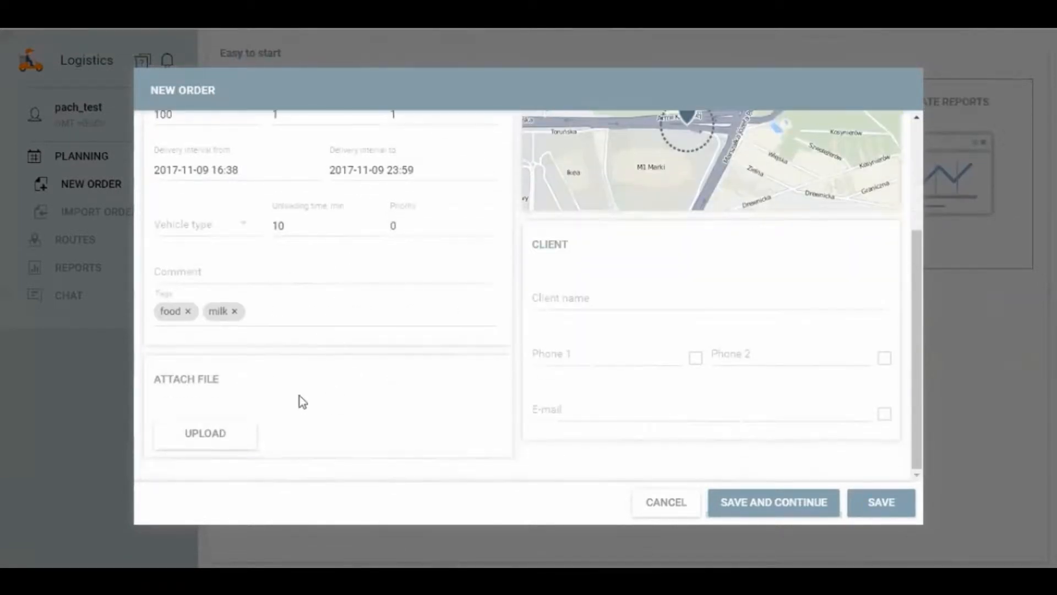
left_click(213, 434)
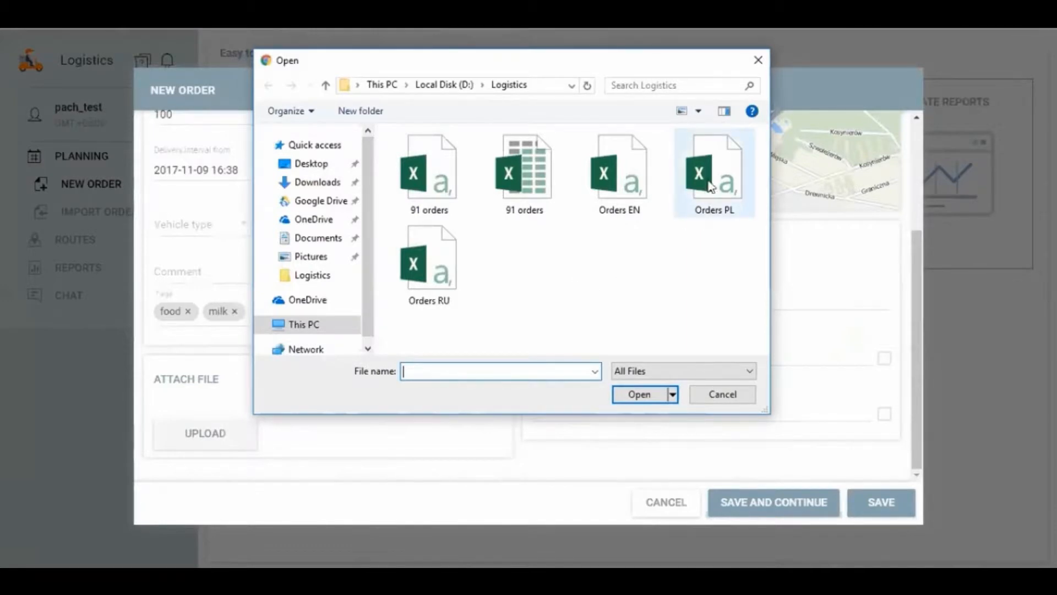
double_click(429, 264)
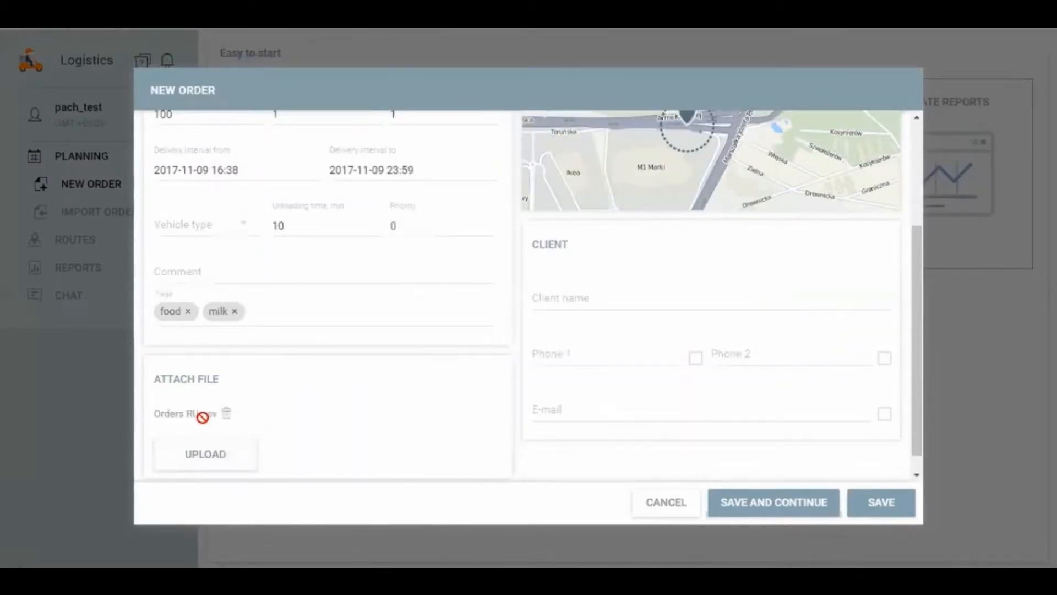
Step: Enter the client's name and the first phone number in international format
left_click(600, 298)
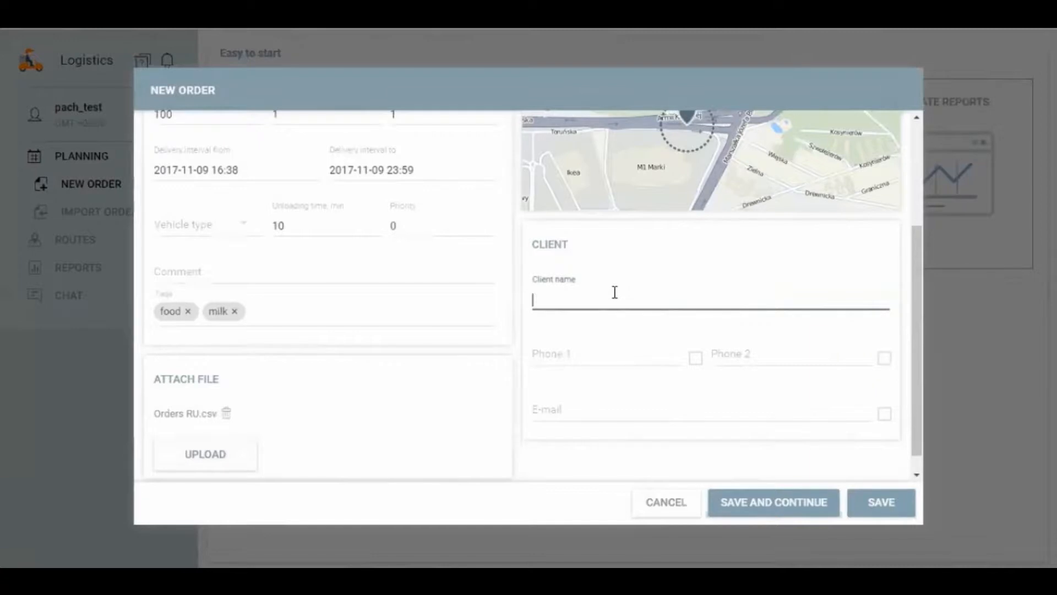
type("Mike")
left_click(588, 350)
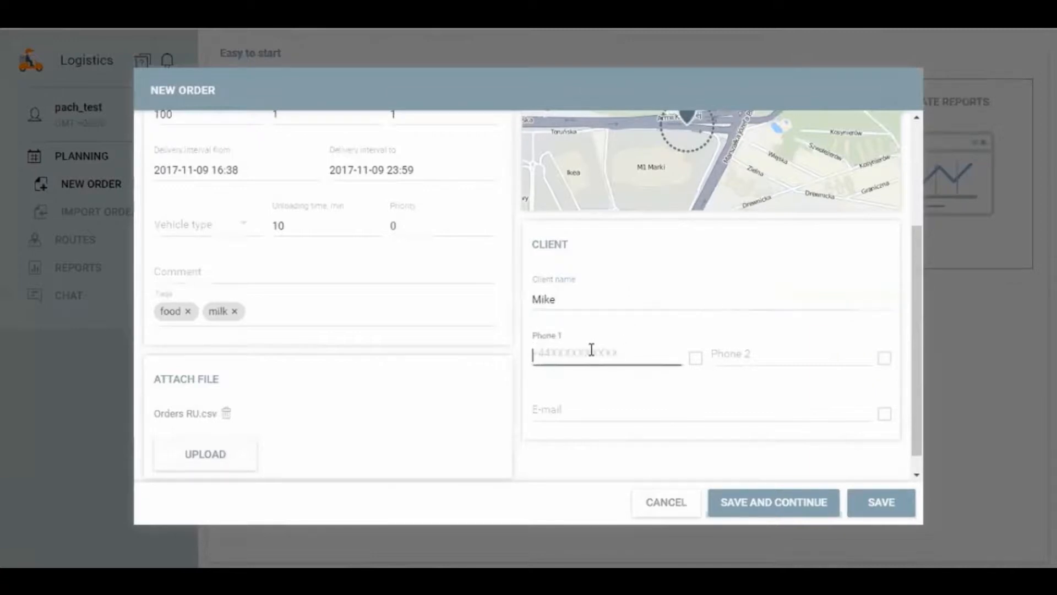
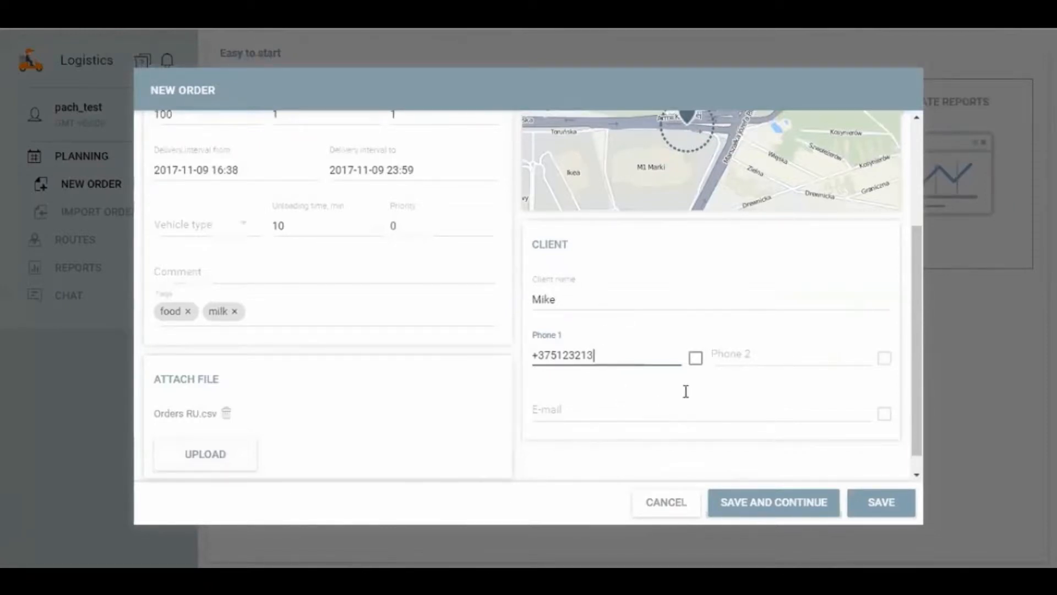
Step: Fill in the client's e-mail and enable client notifications for both the first phone and the e-mail
left_click(696, 360)
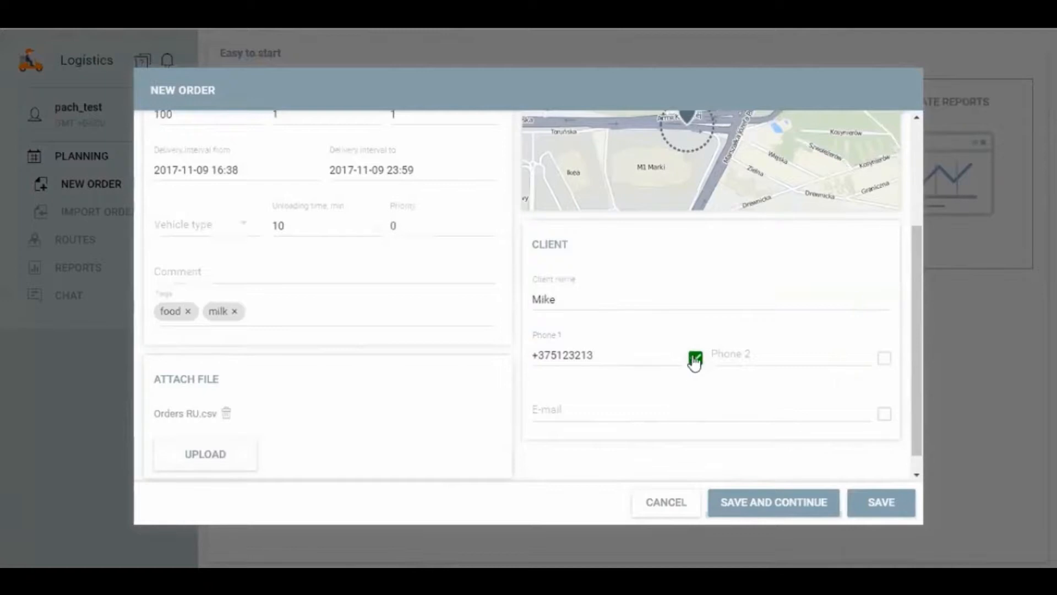
left_click(599, 417)
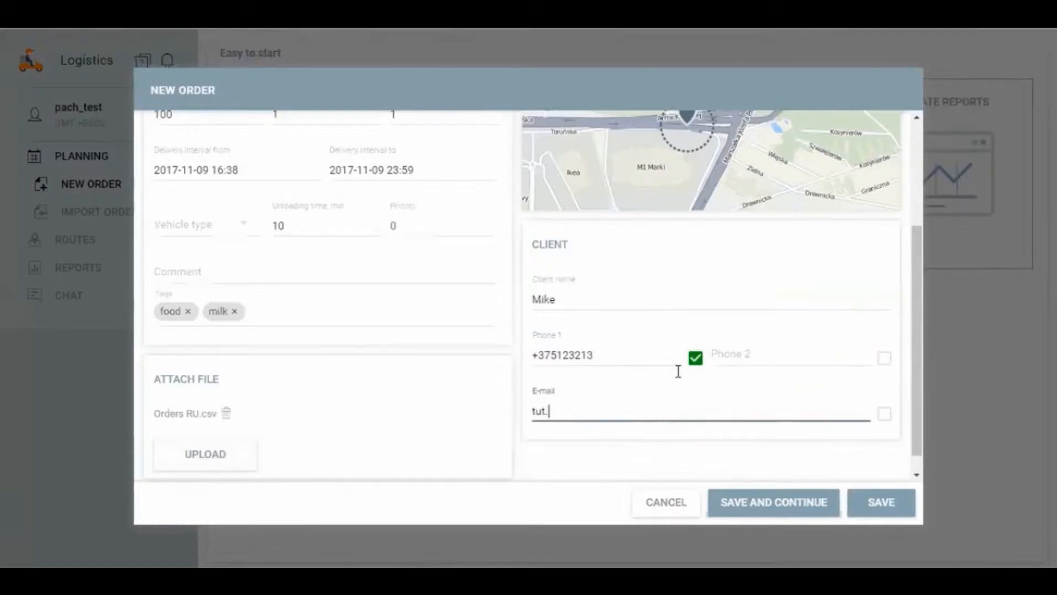
left_click(884, 414)
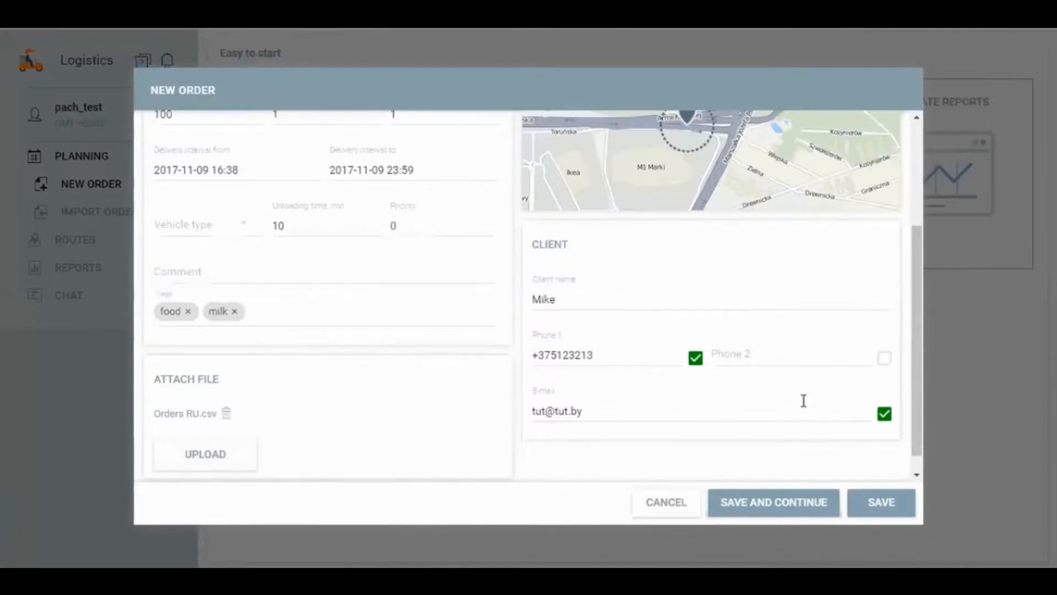
Step: Turn off the client notifications for the e-mail and the first phone
left_click(885, 414)
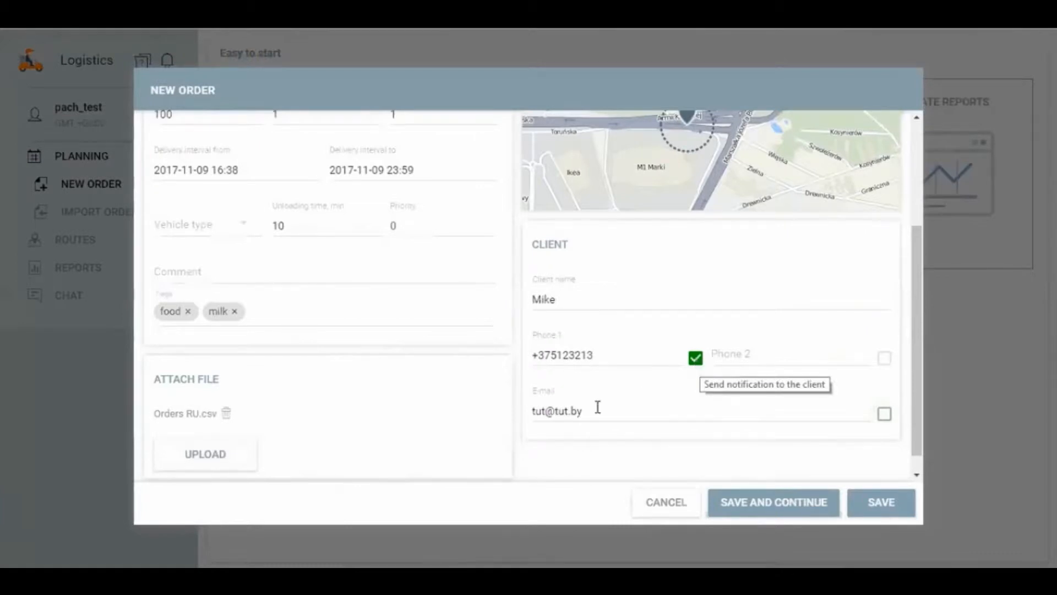
left_click(559, 411)
key("ctrl+a")
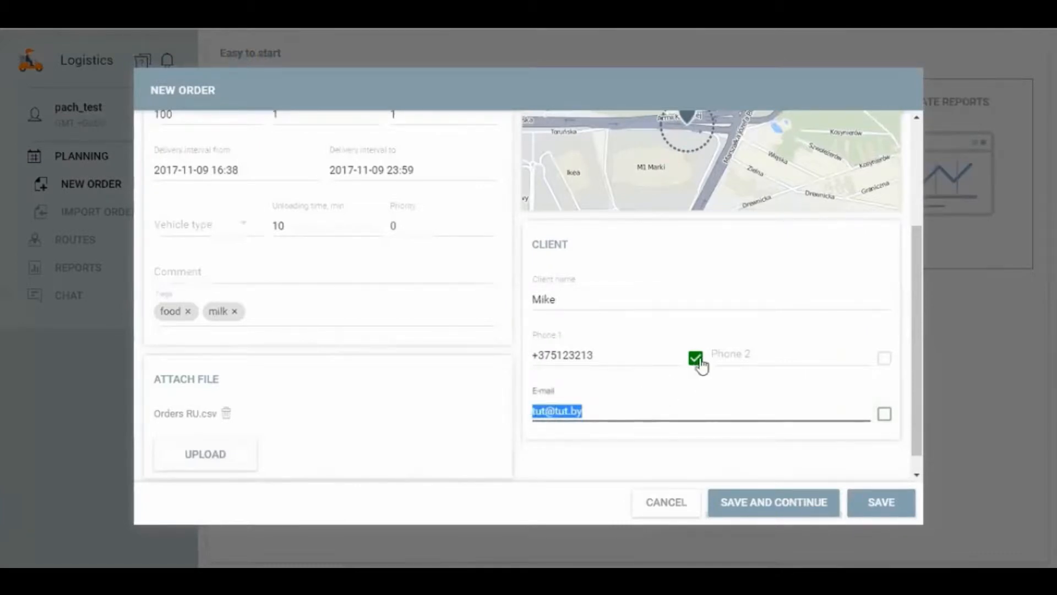
left_click(605, 357)
key("ctrl+a")
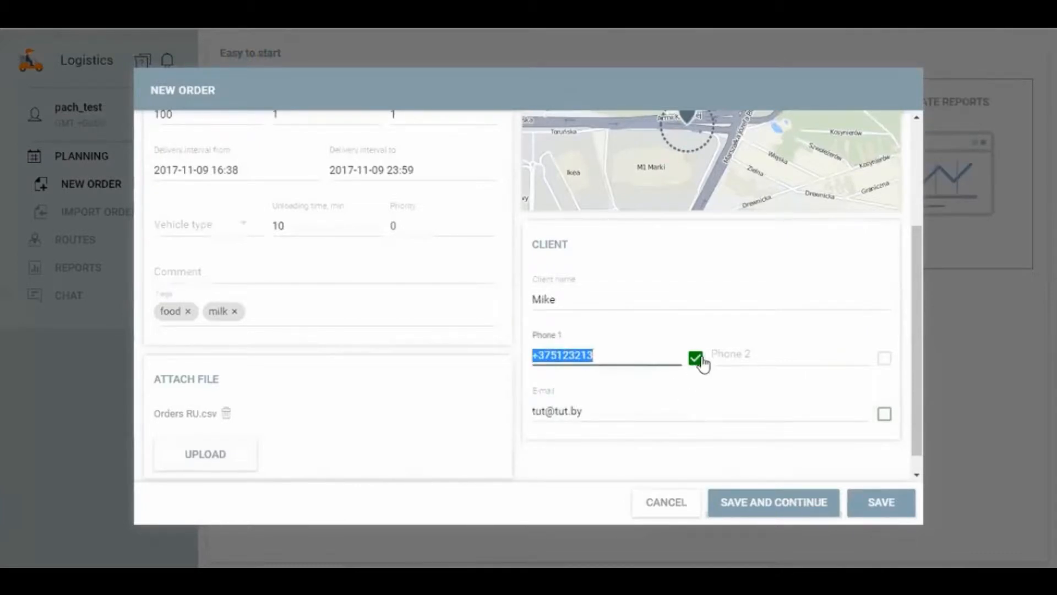
left_click(696, 358)
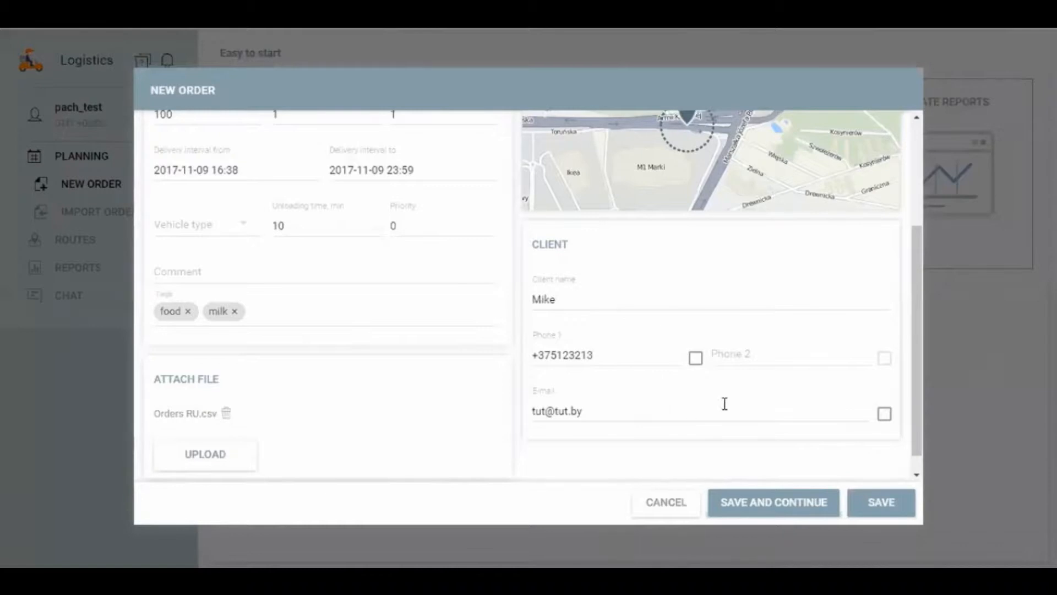
Step: Review the completed order form and save the new order
scroll(719, 405, "up", 3)
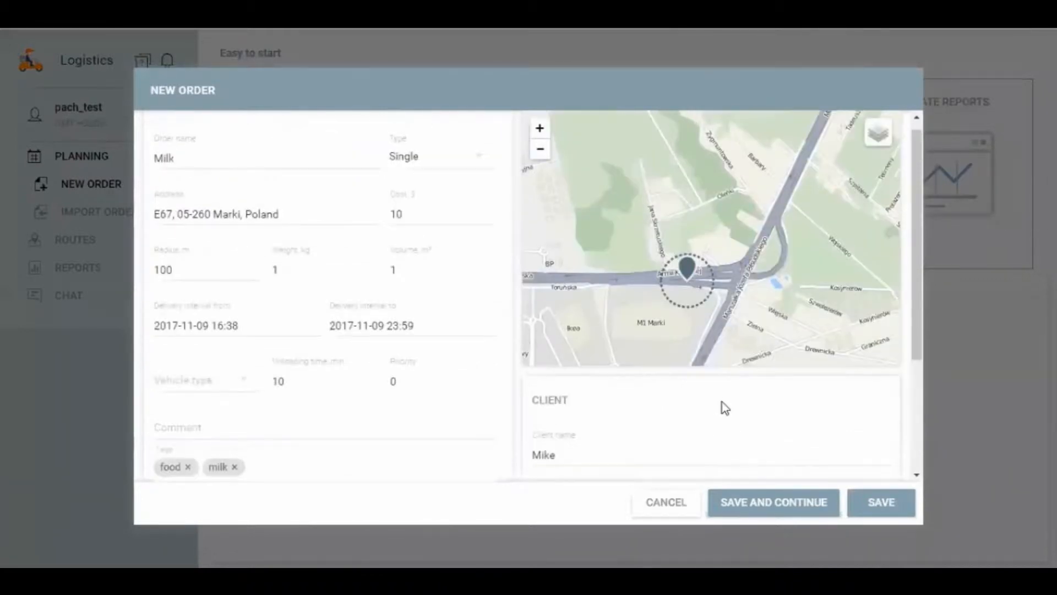
scroll(722, 405, "up", 1)
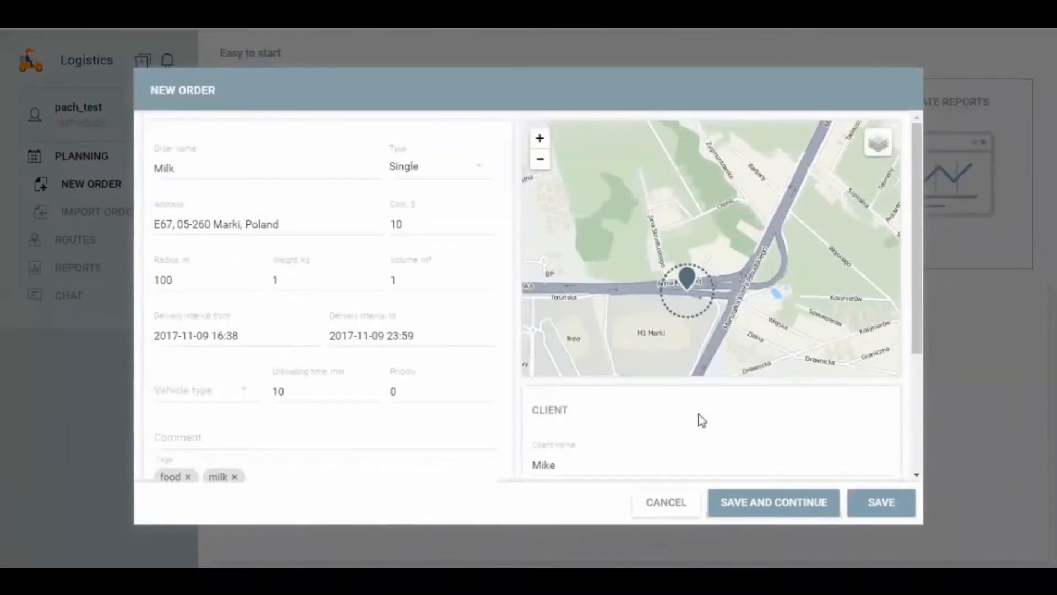
scroll(760, 441, "down", 2)
left_click(880, 503)
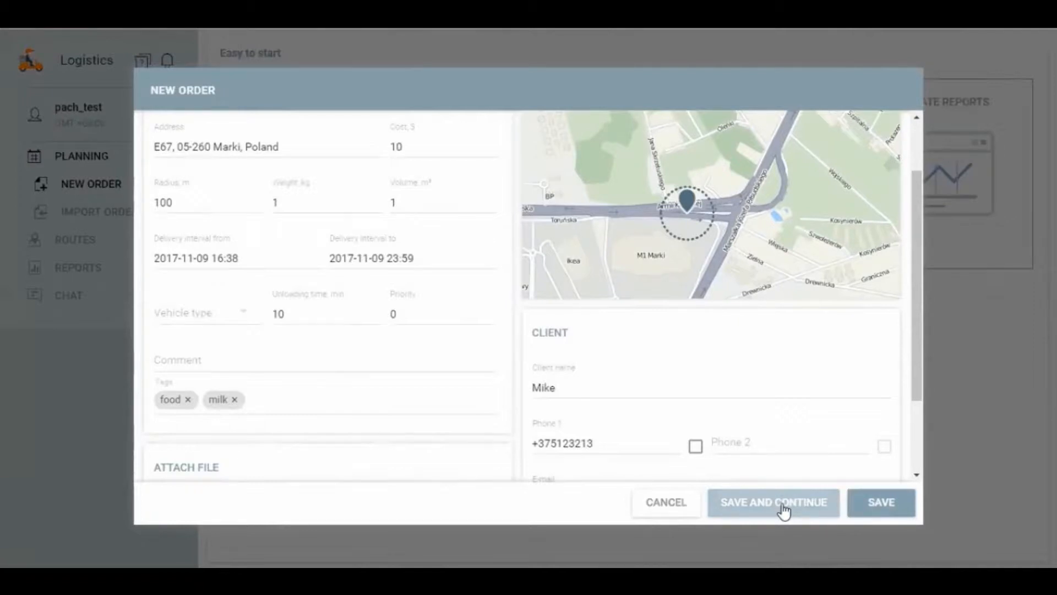
left_click(890, 509)
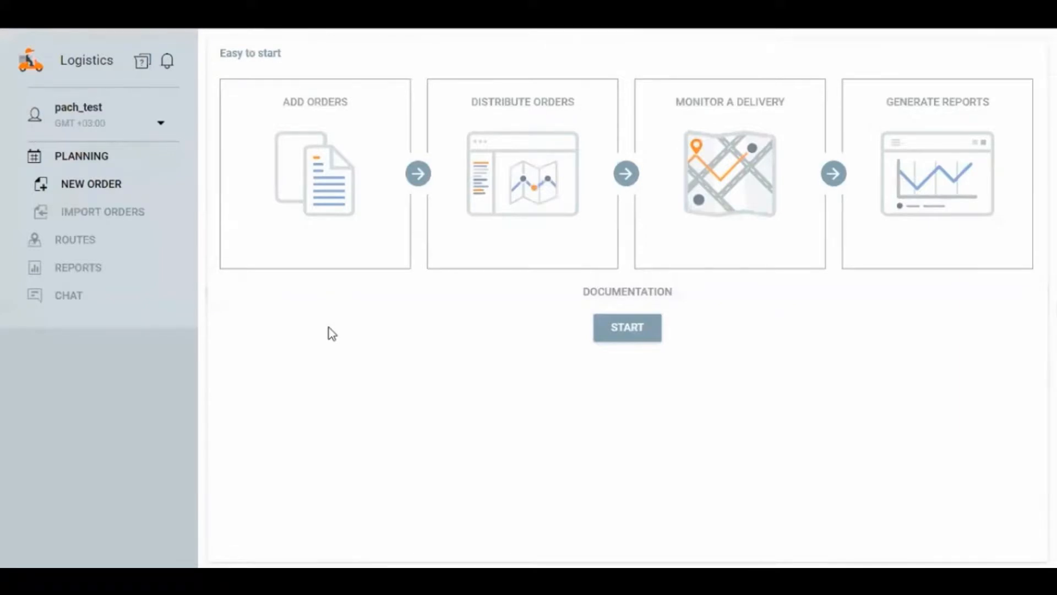
Step: Switch to the Logistics folder in File Explorer and open the Orders PL file in Excel
key("alt+Tab")
key("alt+Tab")
key("alt+Tab")
key("alt+Tab")
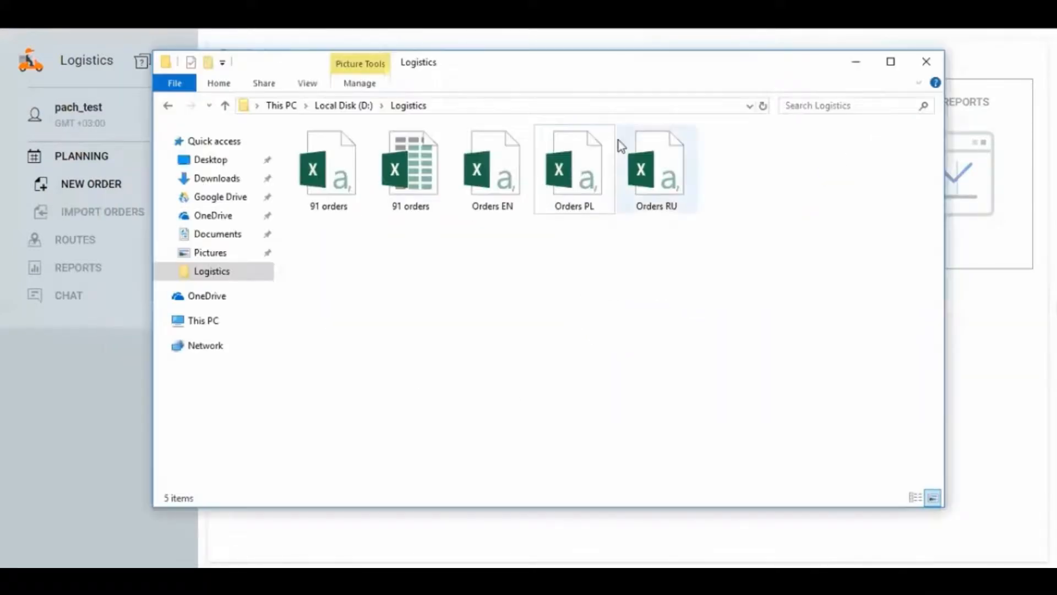
left_click_drag(589, 74, 614, 103)
left_click_drag(730, 248, 316, 155)
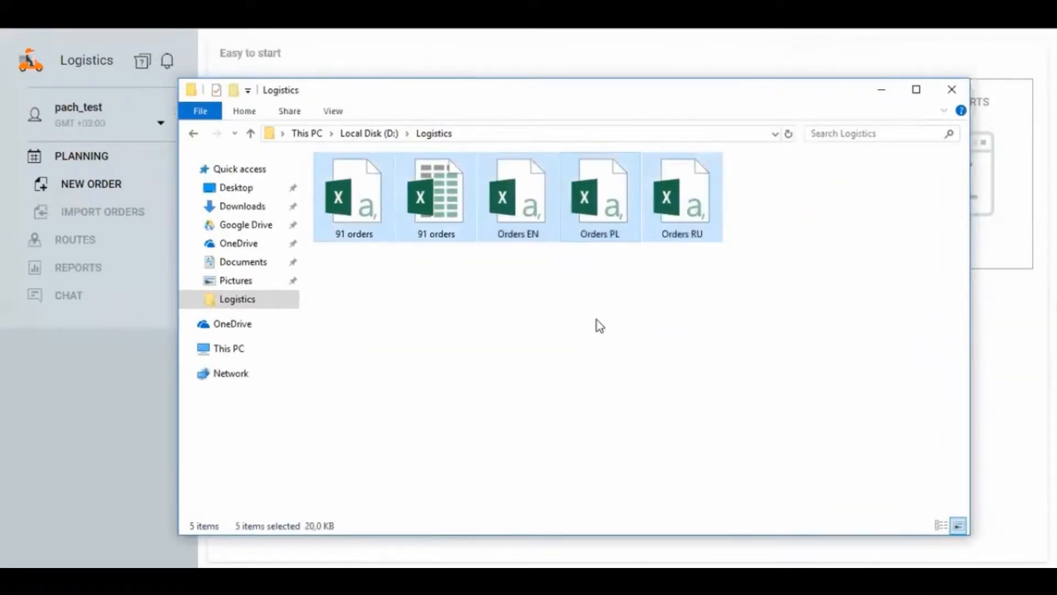
left_click(599, 326)
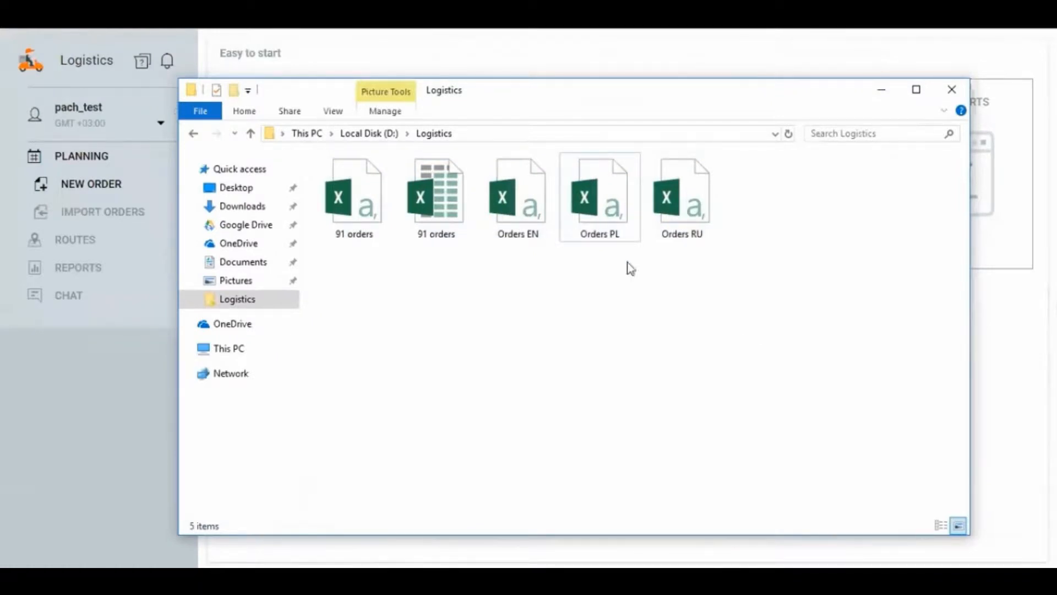
double_click(616, 214)
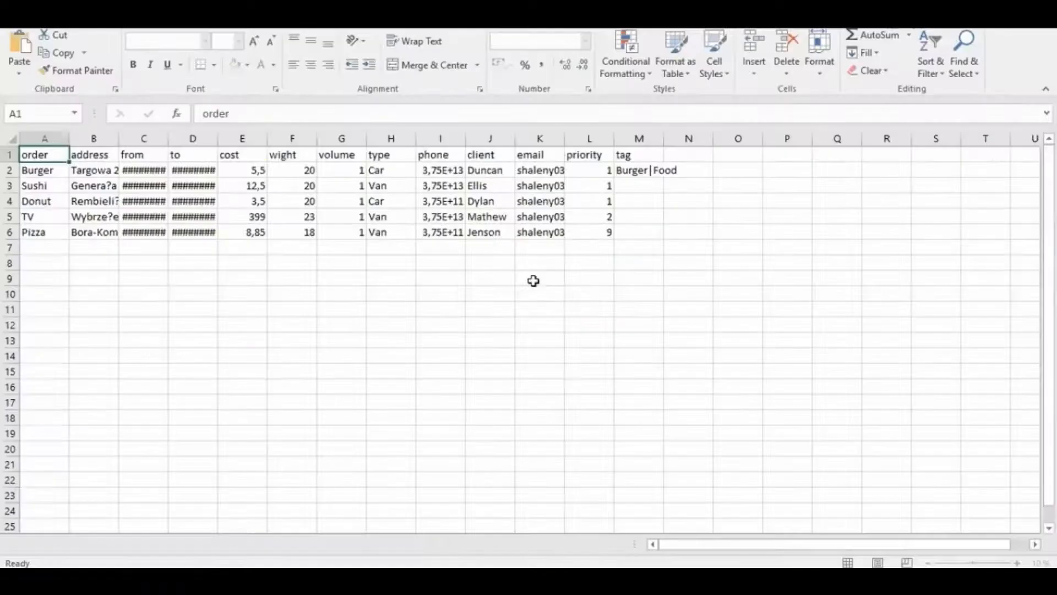
Step: Widen the address, from and to columns so that more of their contents fits
left_click_drag(218, 137, 363, 144)
left_click_drag(168, 138, 274, 138)
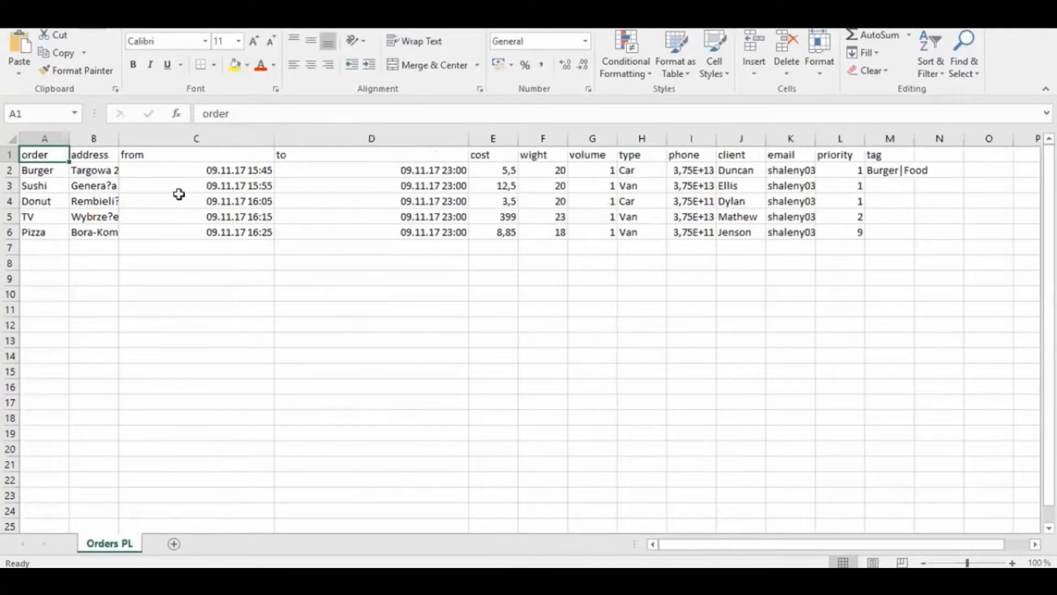
left_click_drag(118, 138, 191, 138)
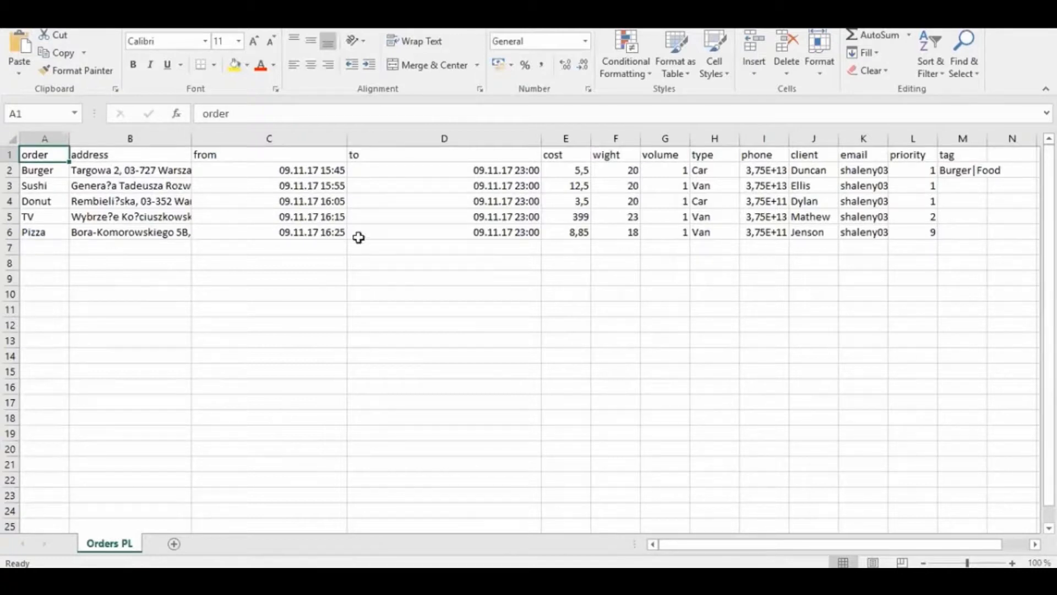
Step: Examine the address, from and to values in B2:D6, including the date and time format of the first order
left_click(470, 229)
left_click_drag(470, 230, 141, 173)
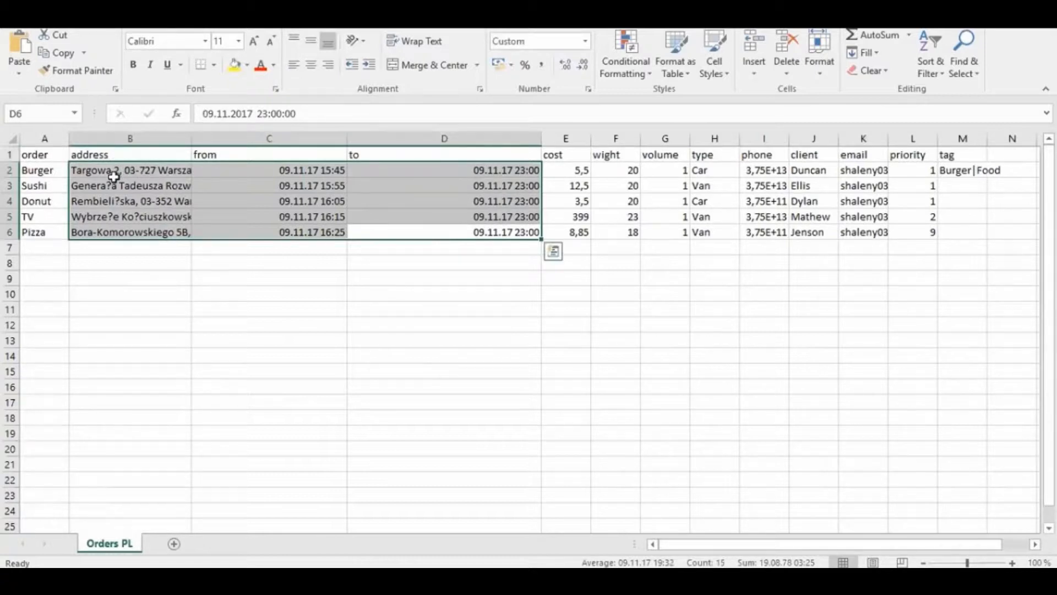
double_click(270, 175)
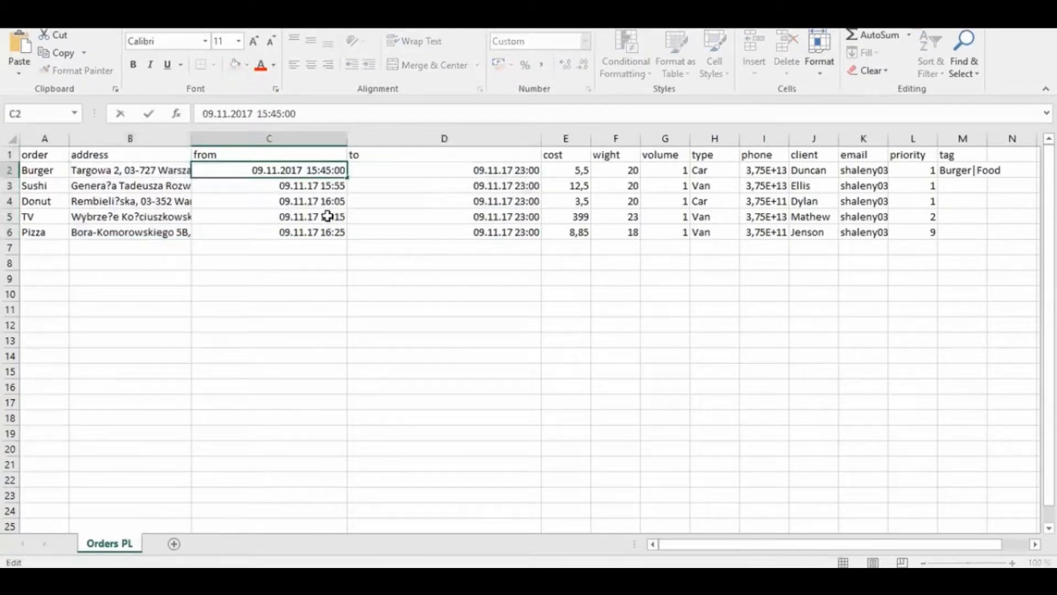
left_click(425, 171)
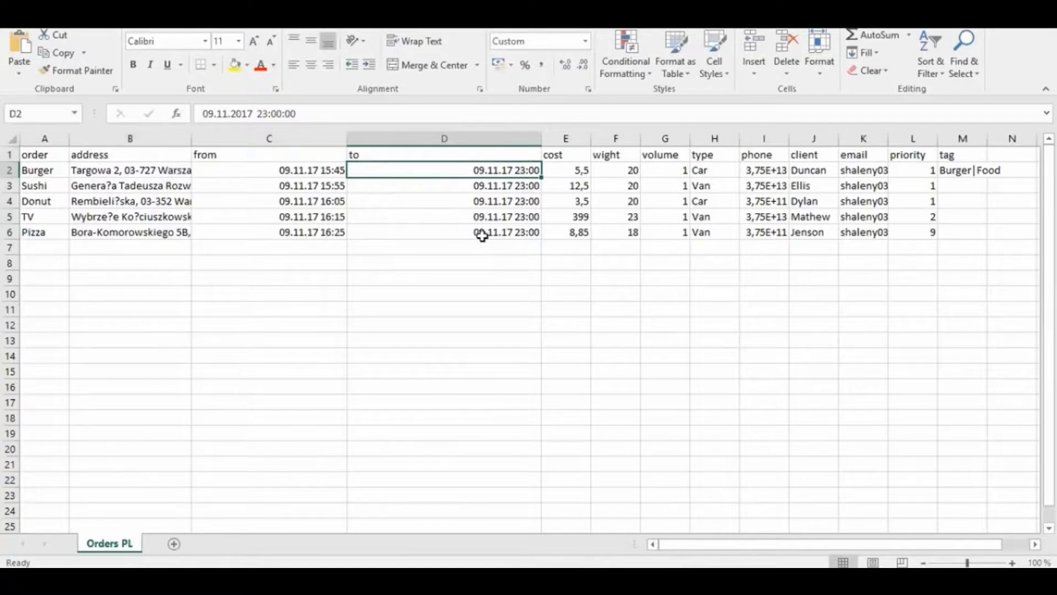
left_click_drag(481, 232, 140, 174)
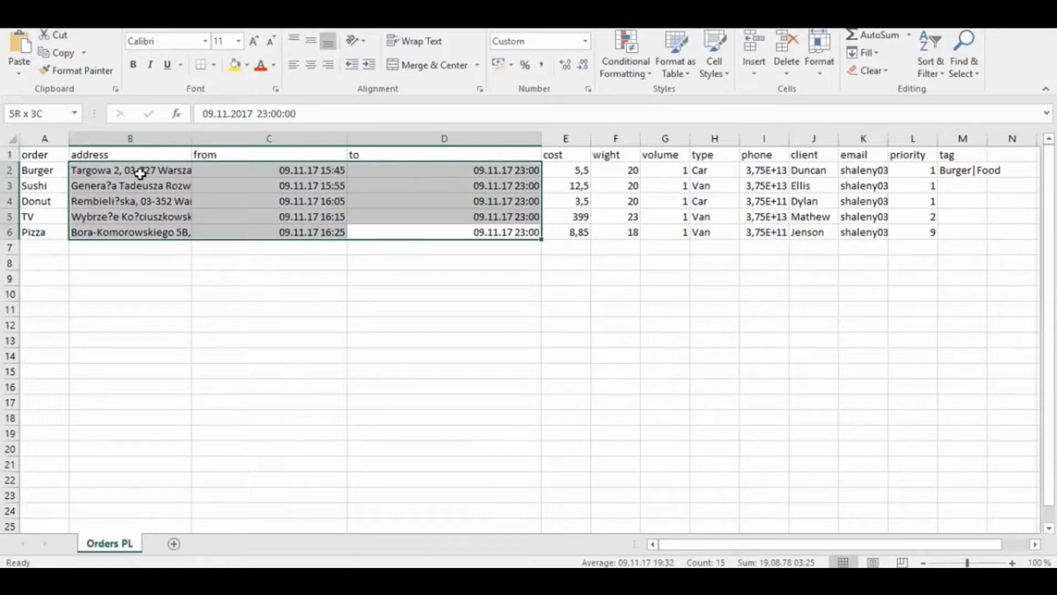
Step: Examine the priority and tag headings and how several tags are separated in the Burger order's tag cell
left_click_drag(139, 174, 140, 175)
left_click(917, 159)
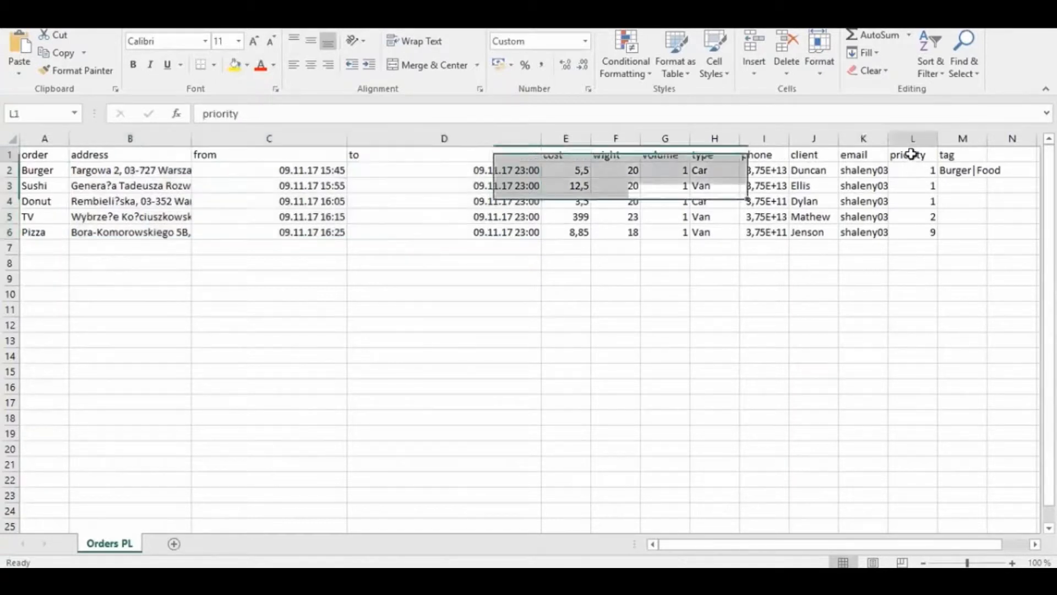
left_click(963, 157)
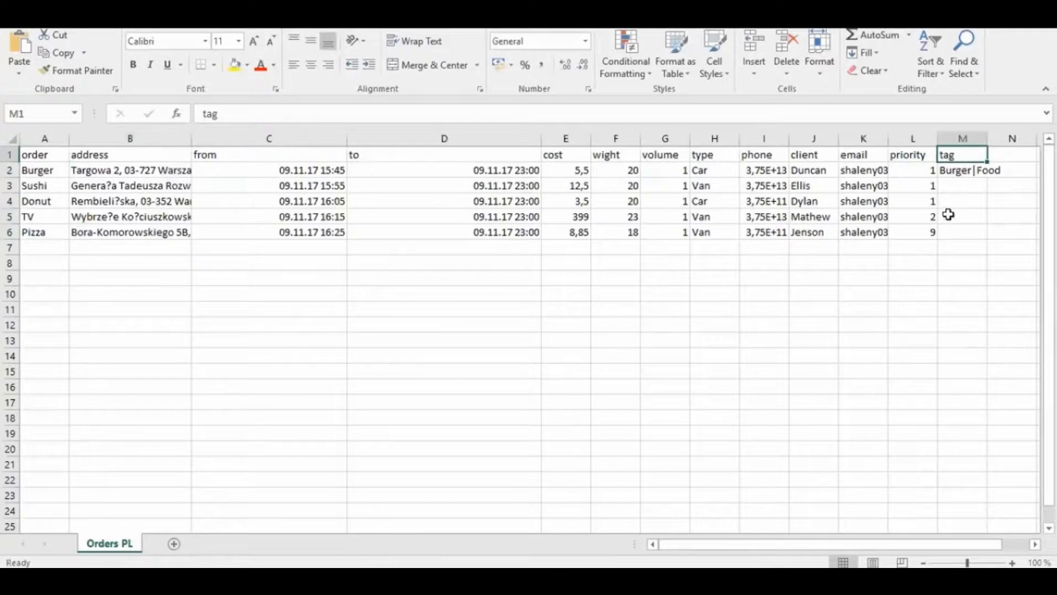
double_click(970, 170)
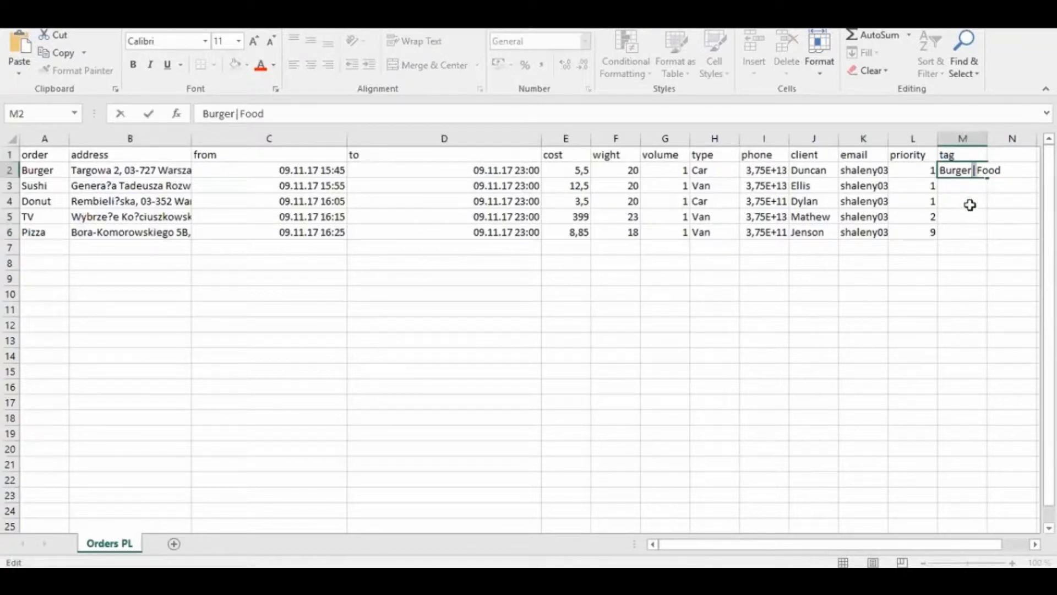
Step: Close the Orders PL workbook without saving changes and return to the logistics planner
key("alt+F4")
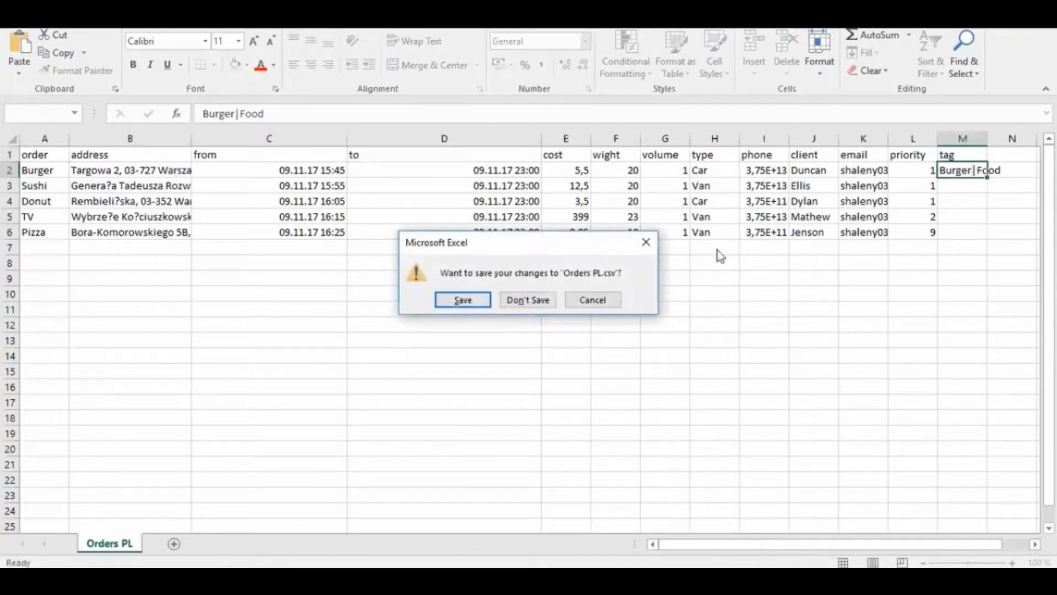
left_click(542, 299)
left_click(97, 387)
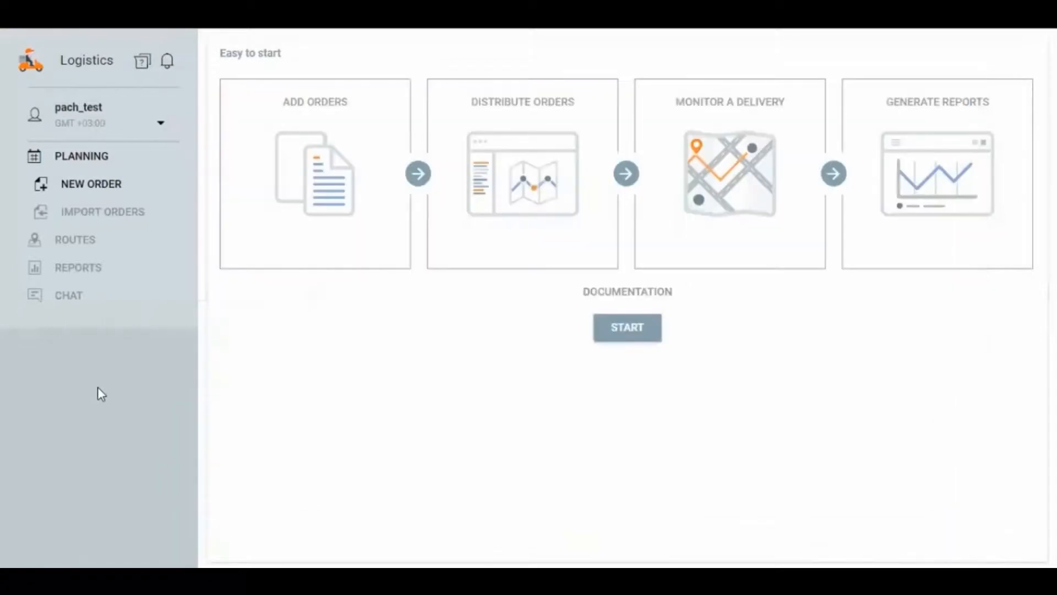
Step: Import the Orders PL.csv file without a template and dismiss the caution about required columns
left_click(110, 208)
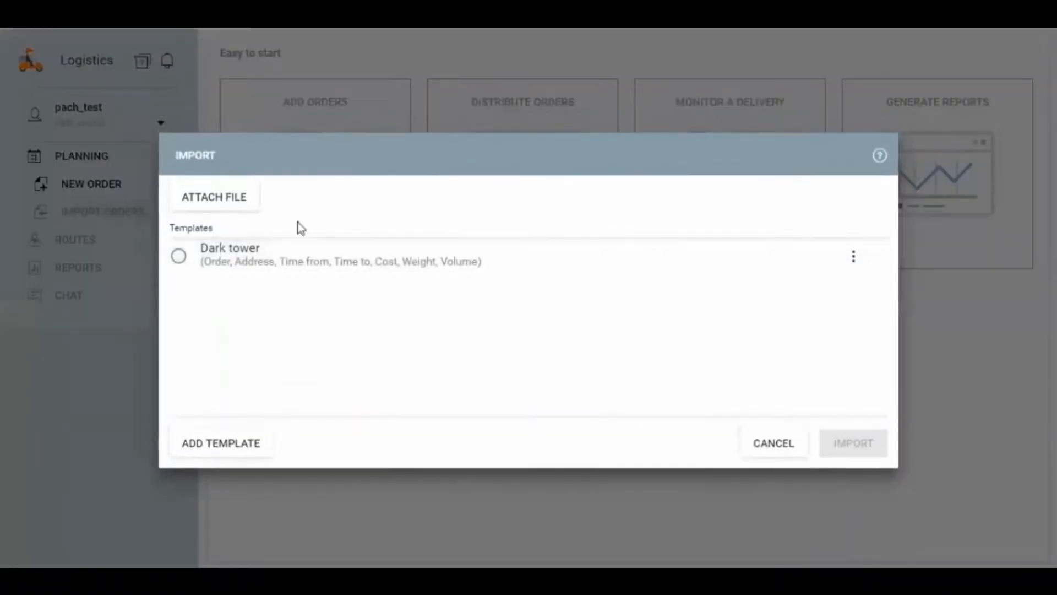
left_click(226, 197)
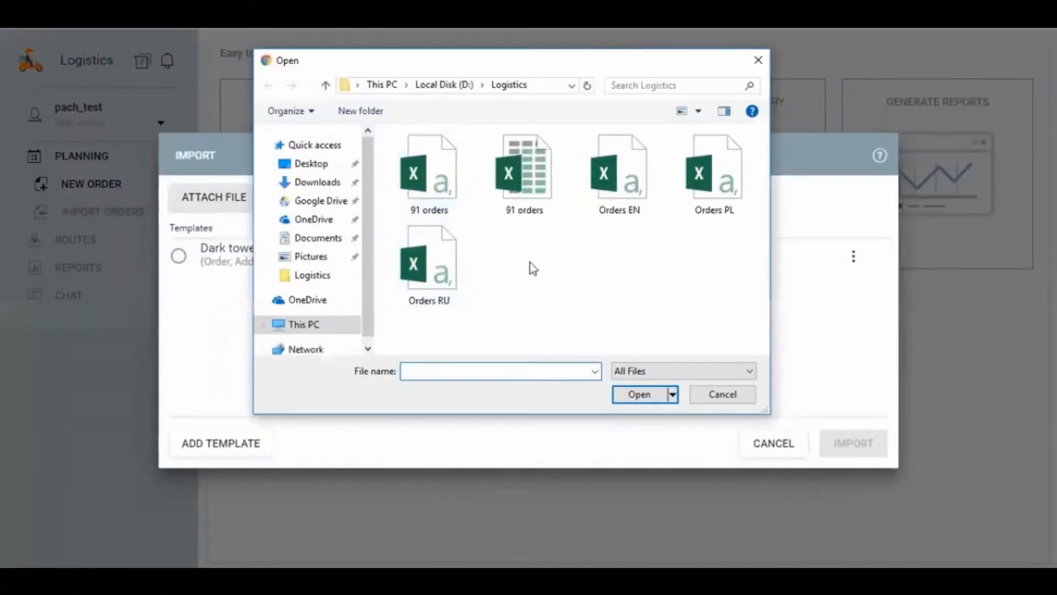
double_click(714, 176)
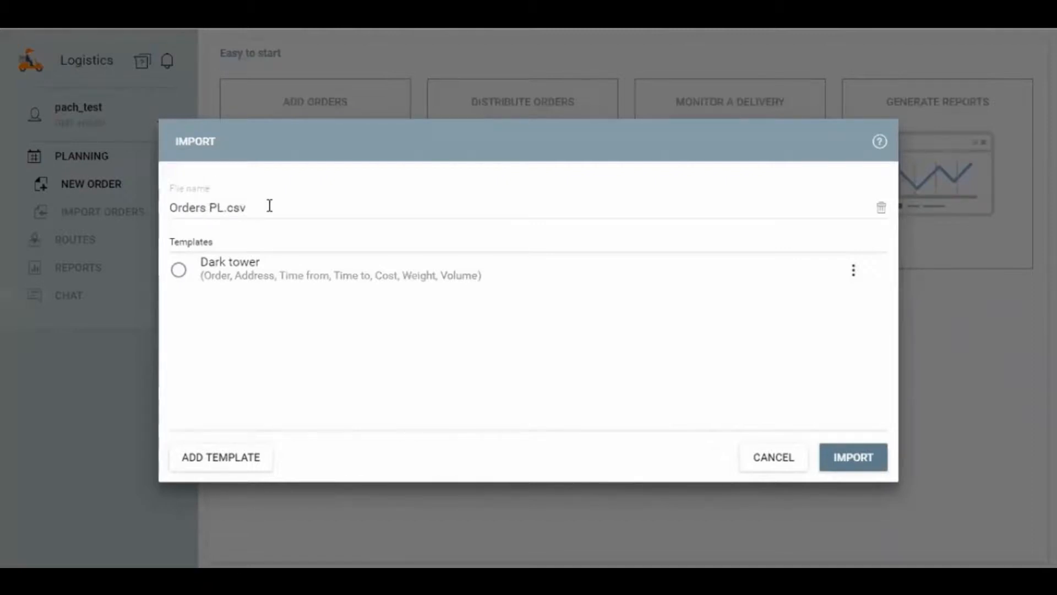
left_click_drag(269, 207, 168, 208)
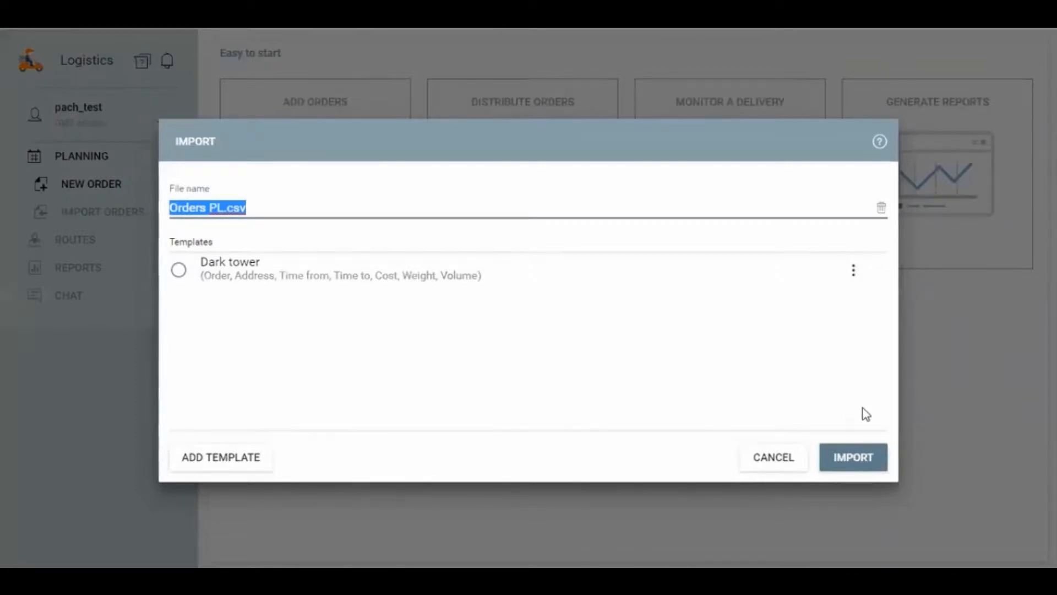
left_click(863, 460)
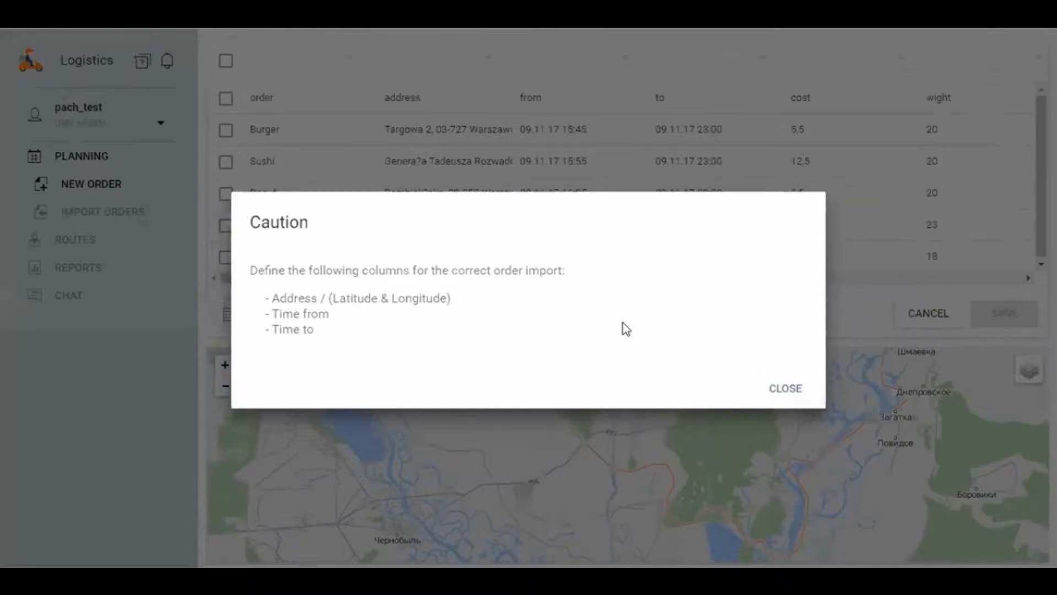
left_click(776, 379)
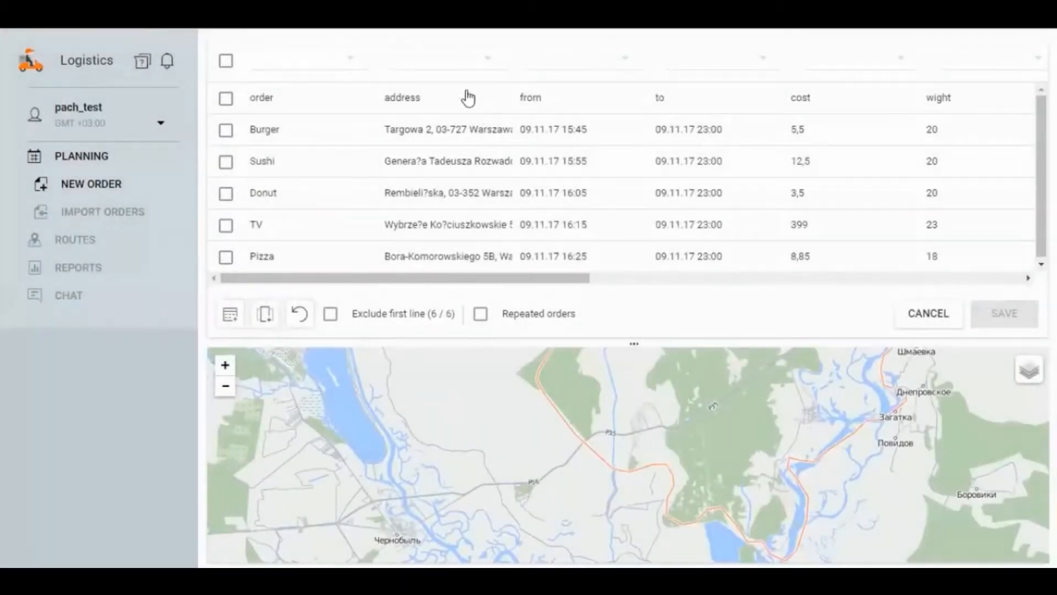
Step: Assign the fields Address, Time from, Time to and Order to the matching address, from, to and order columns
left_click(430, 60)
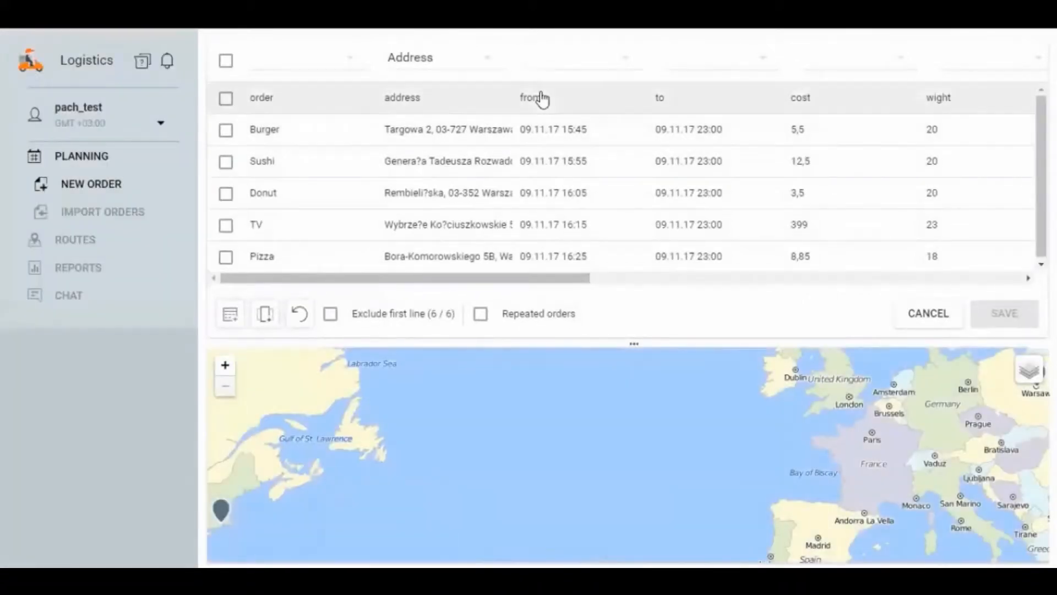
left_click(550, 61)
left_click(582, 115)
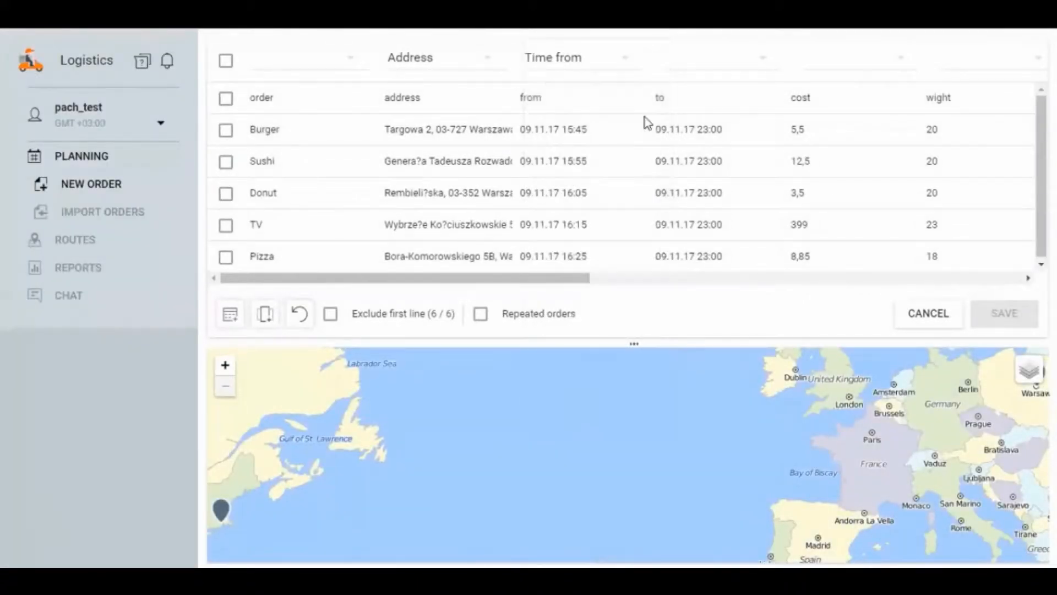
left_click(695, 61)
left_click(707, 139)
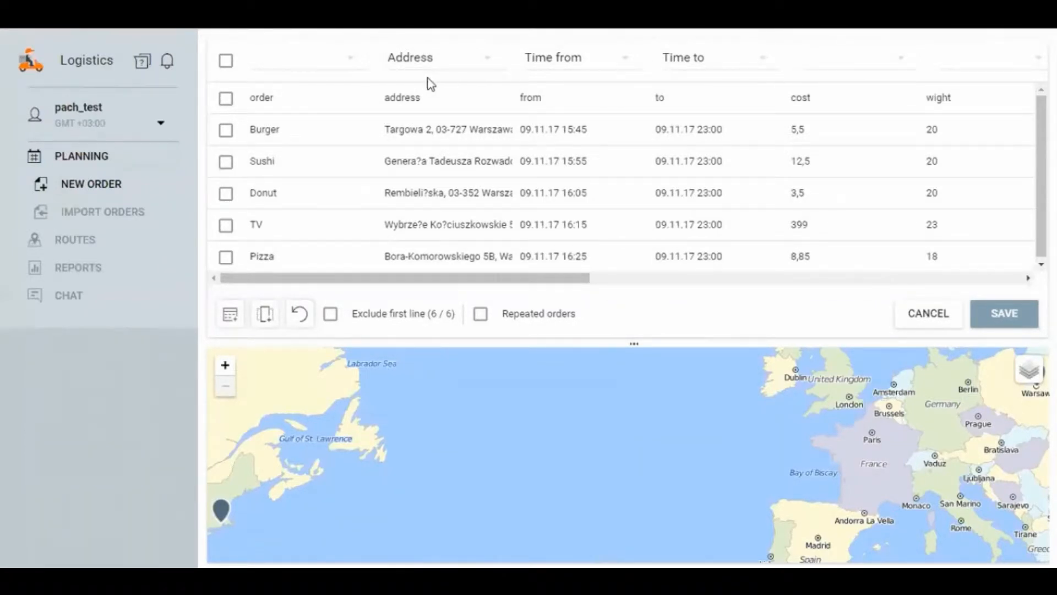
left_click(314, 70)
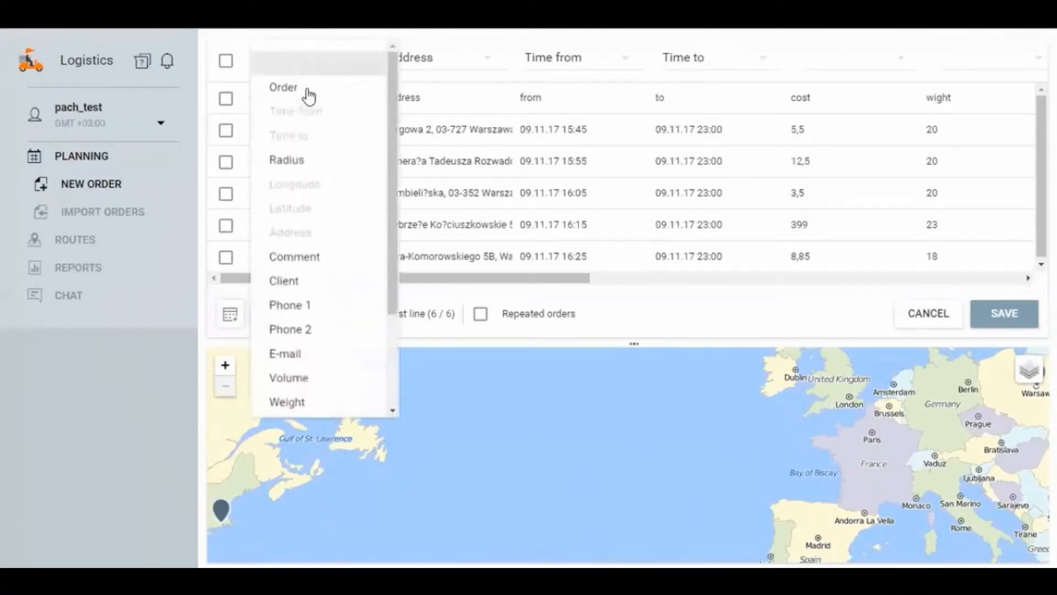
left_click(289, 91)
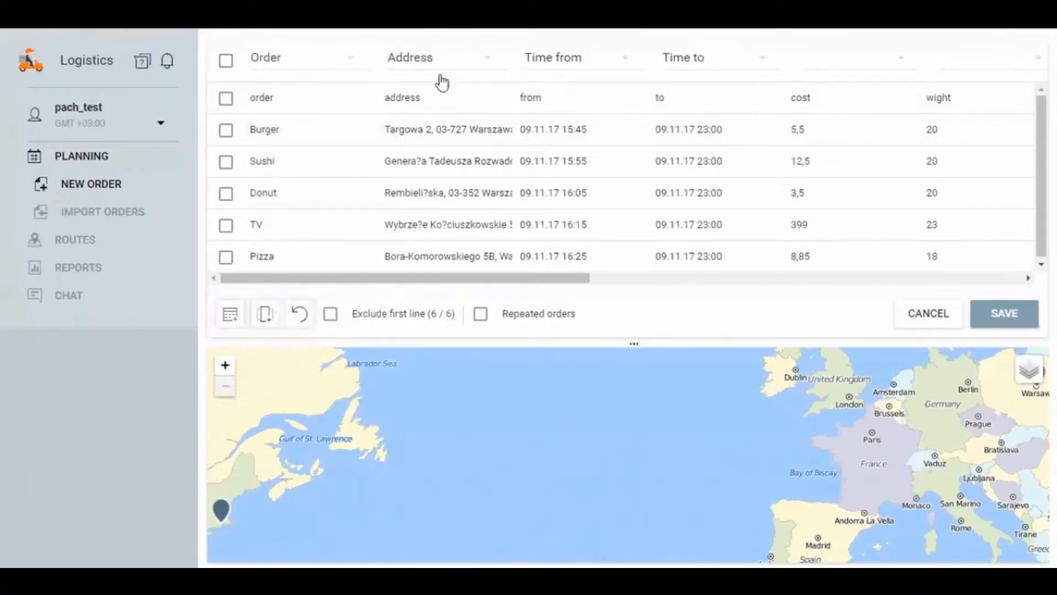
Step: Assign the Cost field to the cost column and the Weight field to the wight column
left_click(837, 71)
scroll(881, 231, "down", 3)
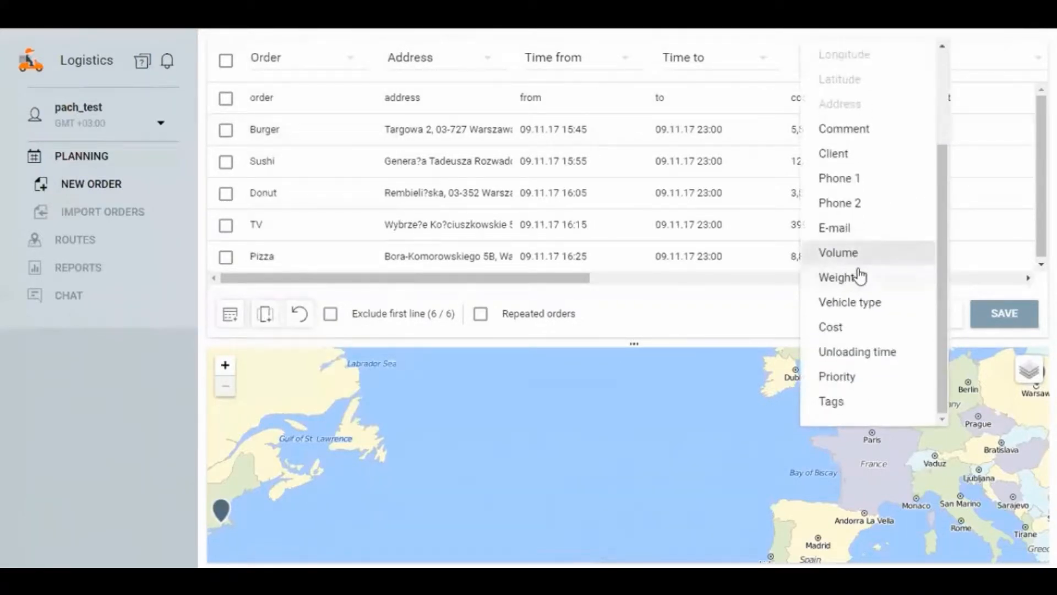
left_click(845, 327)
left_click(964, 59)
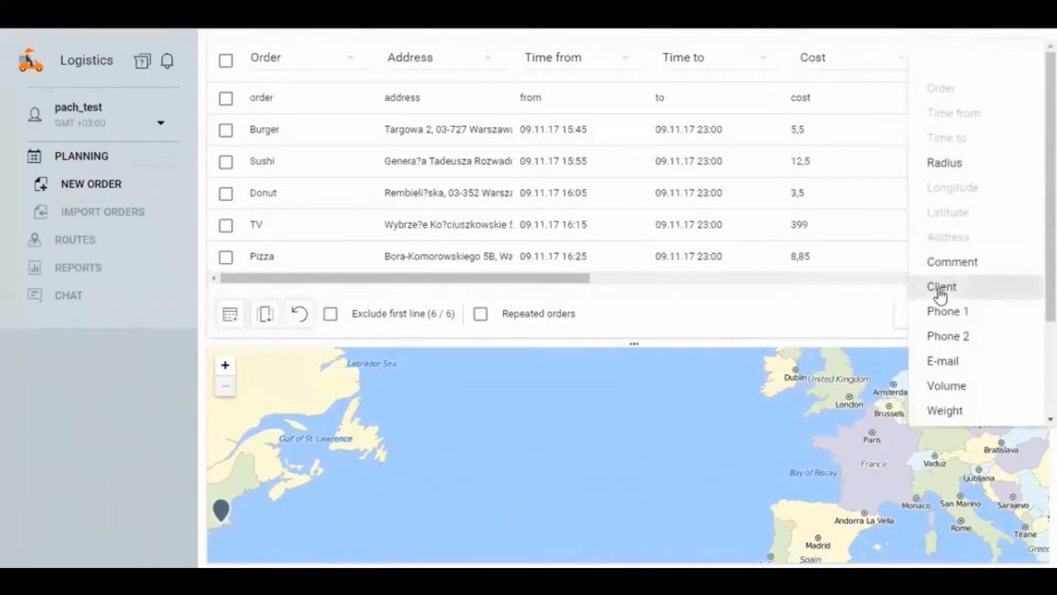
scroll(969, 311, "down", 3)
left_click(949, 332)
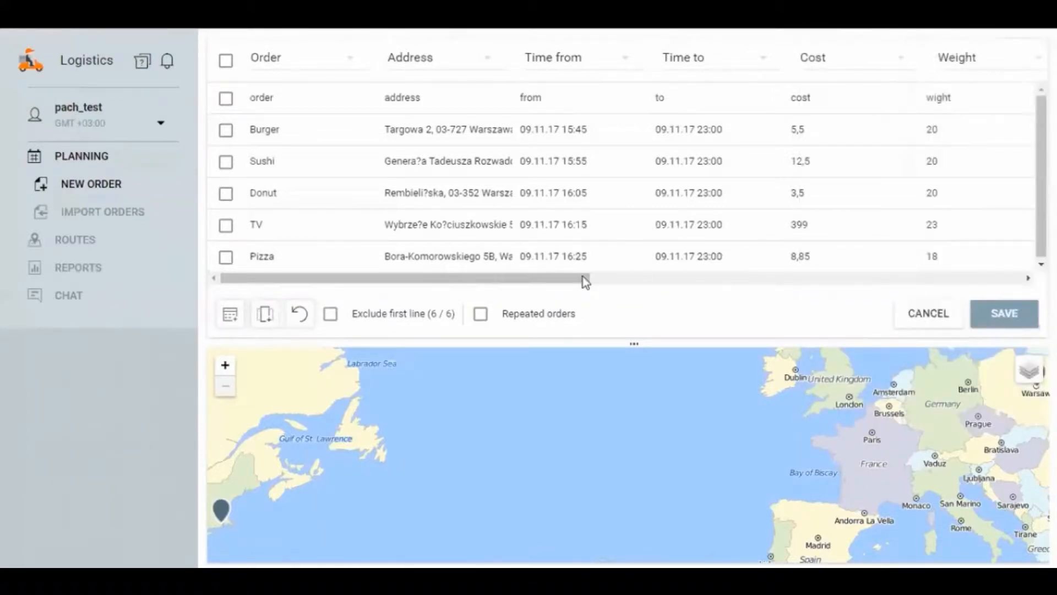
Step: Assign the Volume field to the volume column and the Vehicle type field to the type column
left_click_drag(585, 282, 736, 275)
left_click(733, 76)
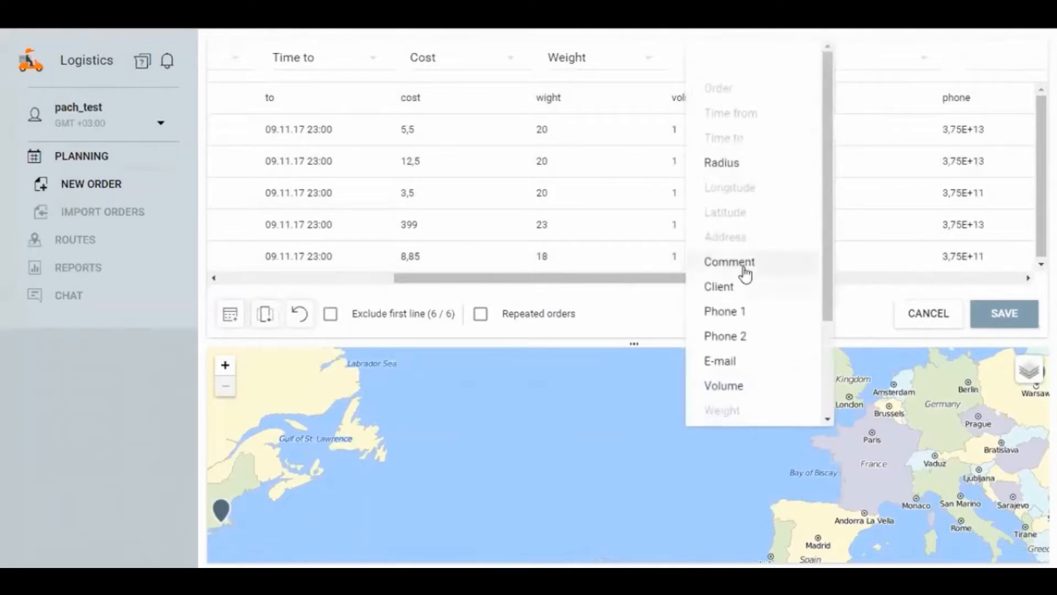
scroll(749, 297, "down", 3)
left_click(738, 256)
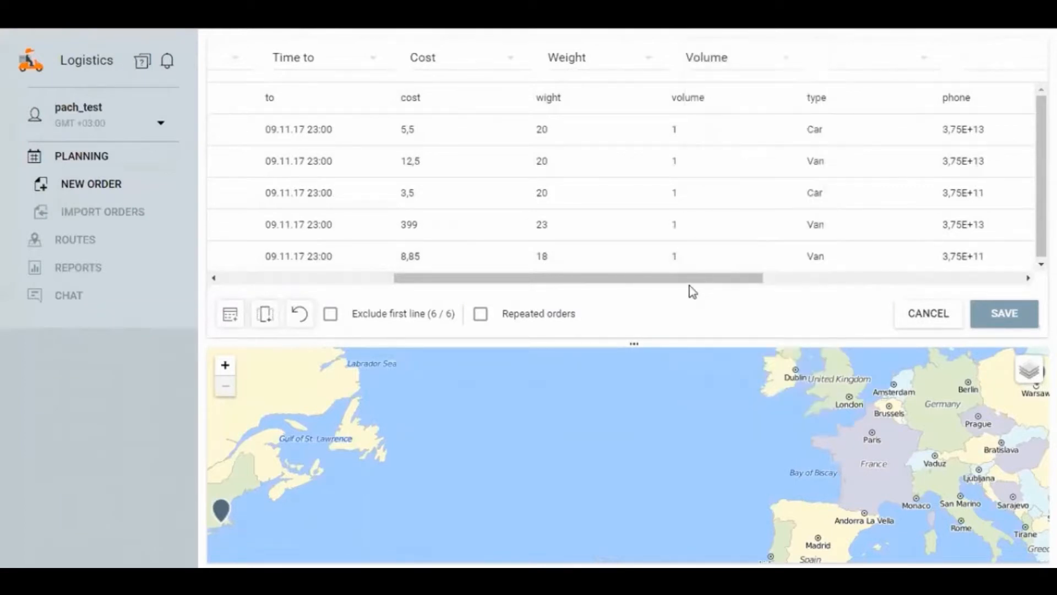
left_click_drag(699, 281, 767, 160)
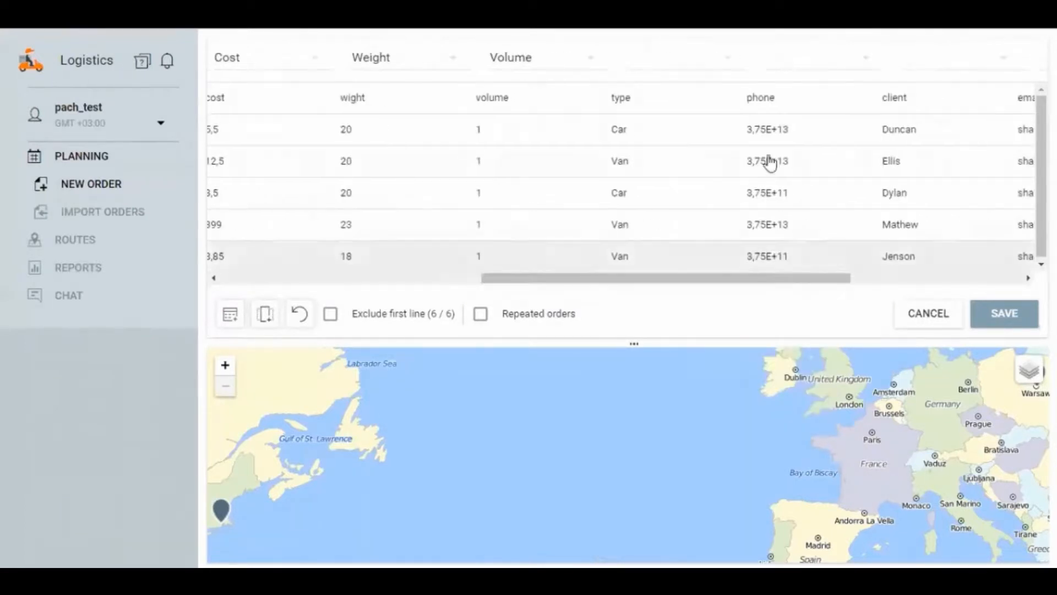
left_click(686, 65)
scroll(714, 297, "down", 3)
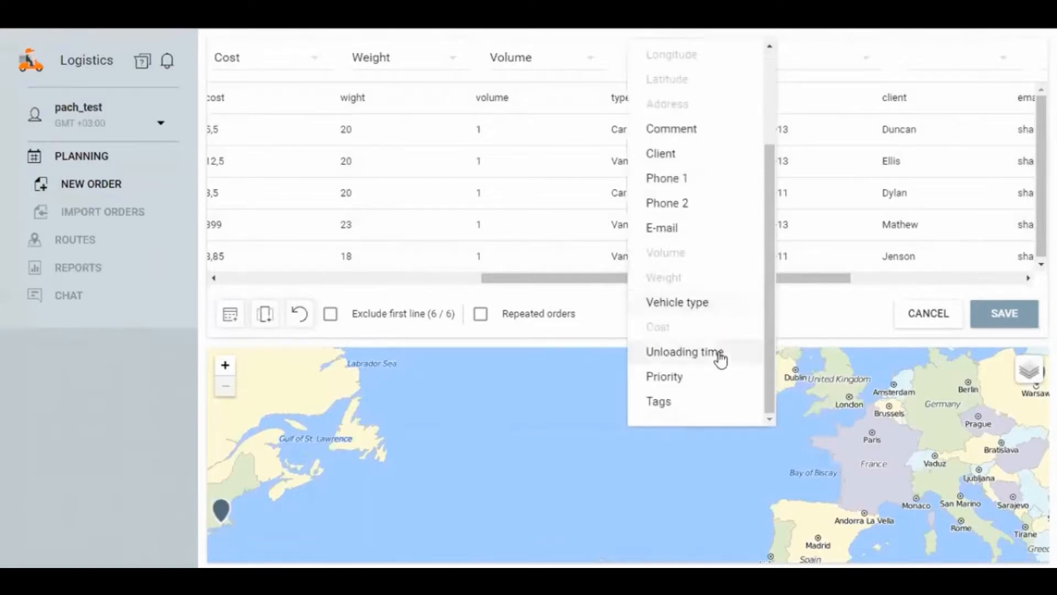
left_click(696, 304)
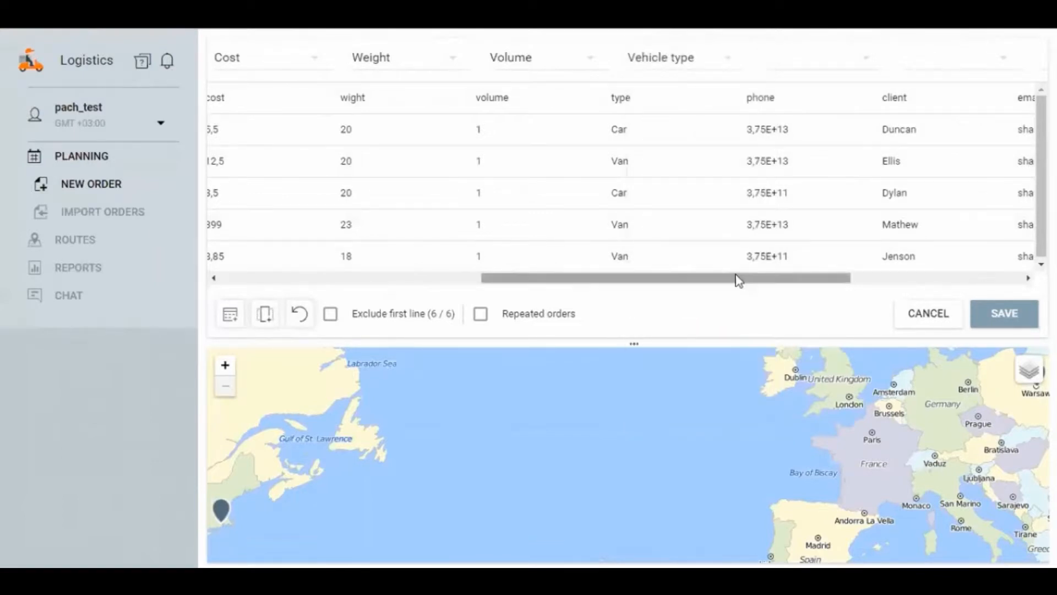
left_click_drag(738, 281, 910, 280)
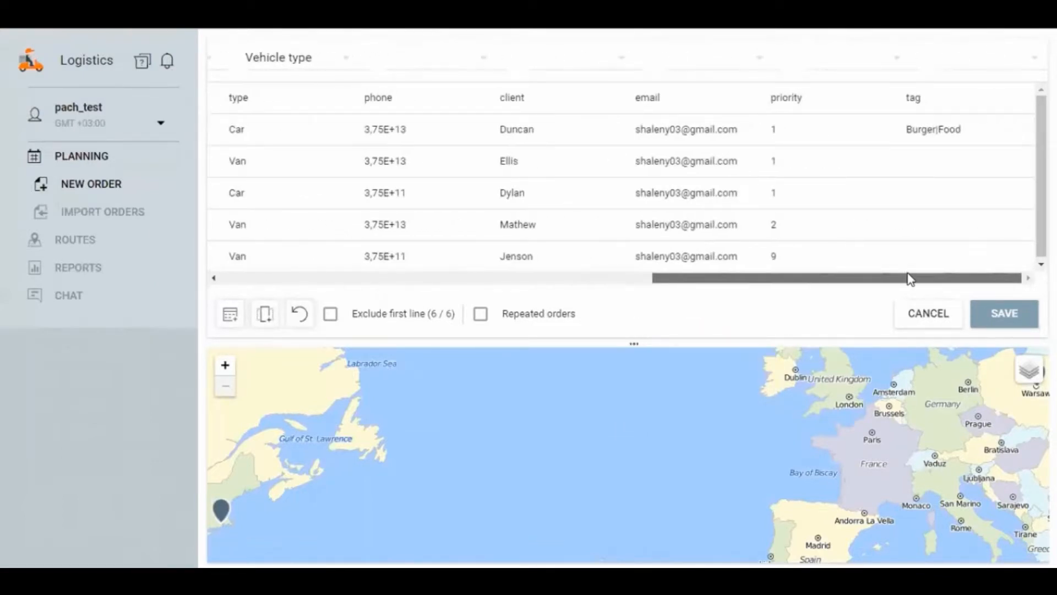
left_click(864, 59)
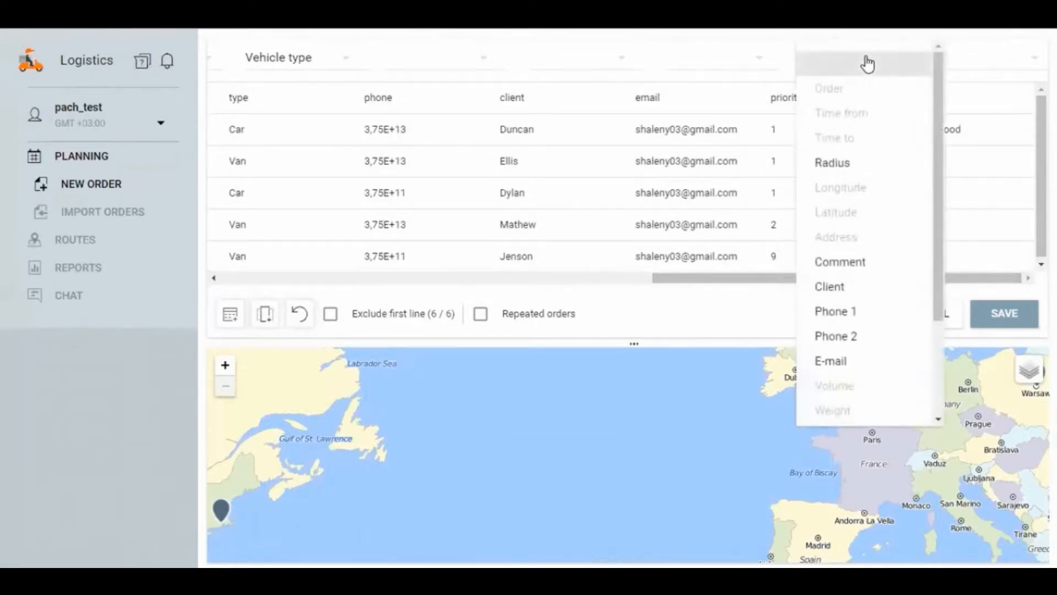
scroll(880, 274, "down", 3)
left_click(842, 401)
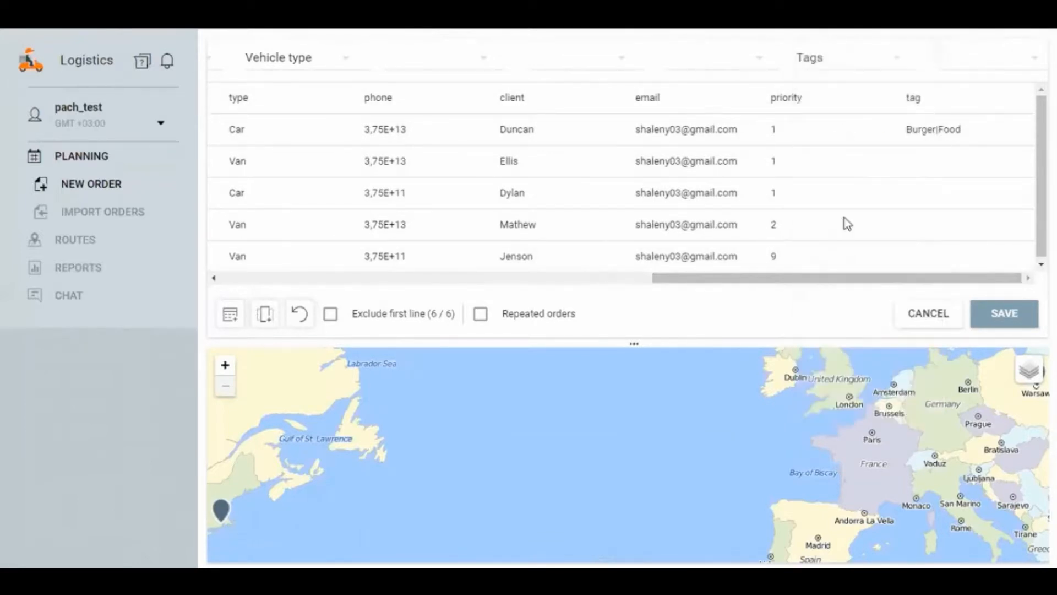
Step: Assign the Priority field to the priority column and the Tags field to the tag column
left_click(831, 64)
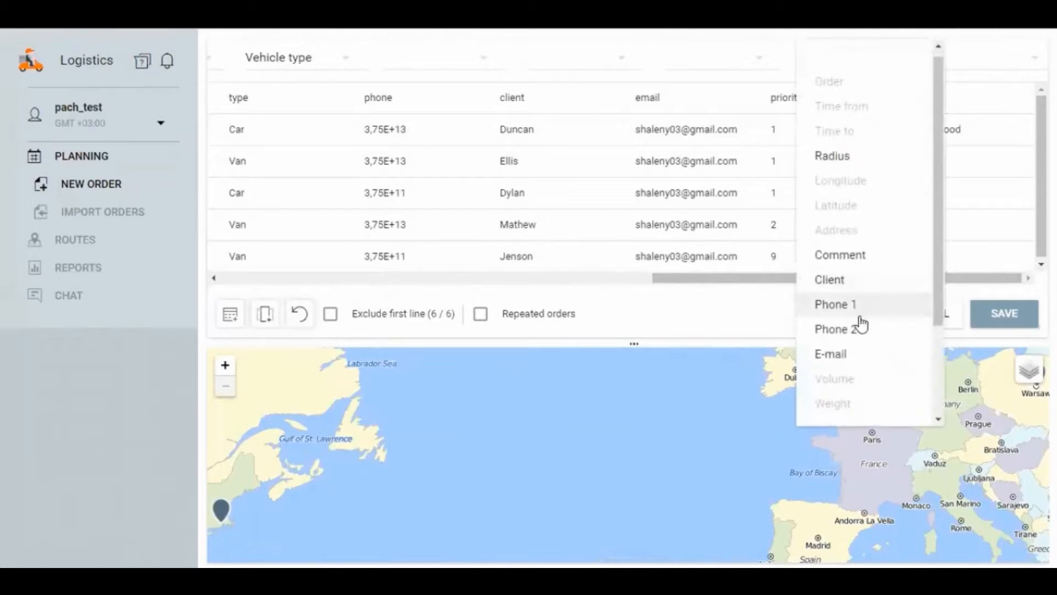
scroll(859, 342, "down", 3)
left_click(857, 376)
left_click(961, 68)
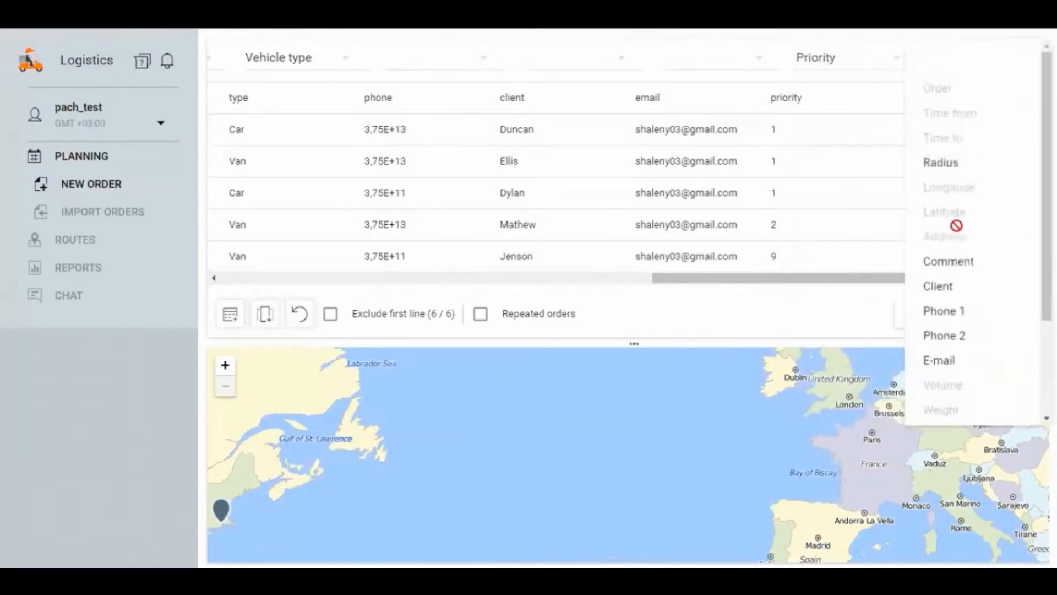
scroll(962, 234, "down", 3)
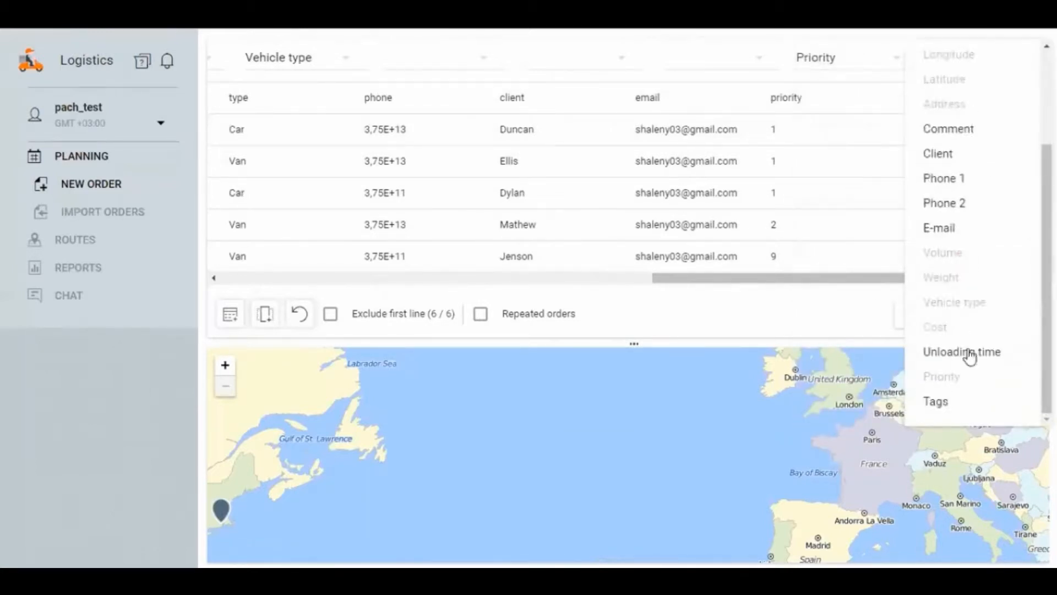
left_click(953, 401)
Step: Exclude the header line from the import and check the order locations on the map around Warszawa
left_click_drag(719, 283, 328, 292)
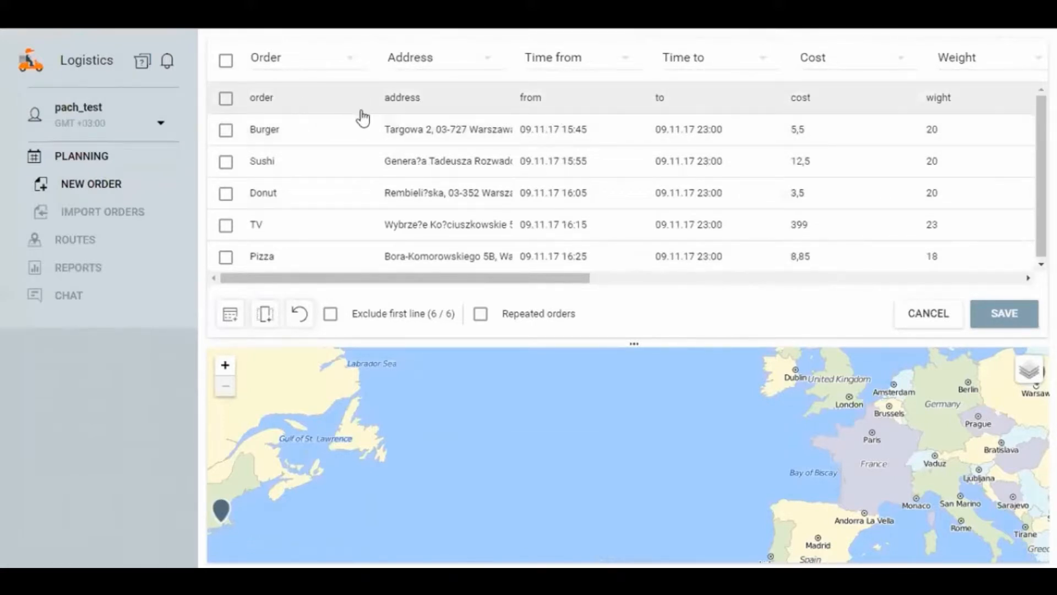
left_click(367, 315)
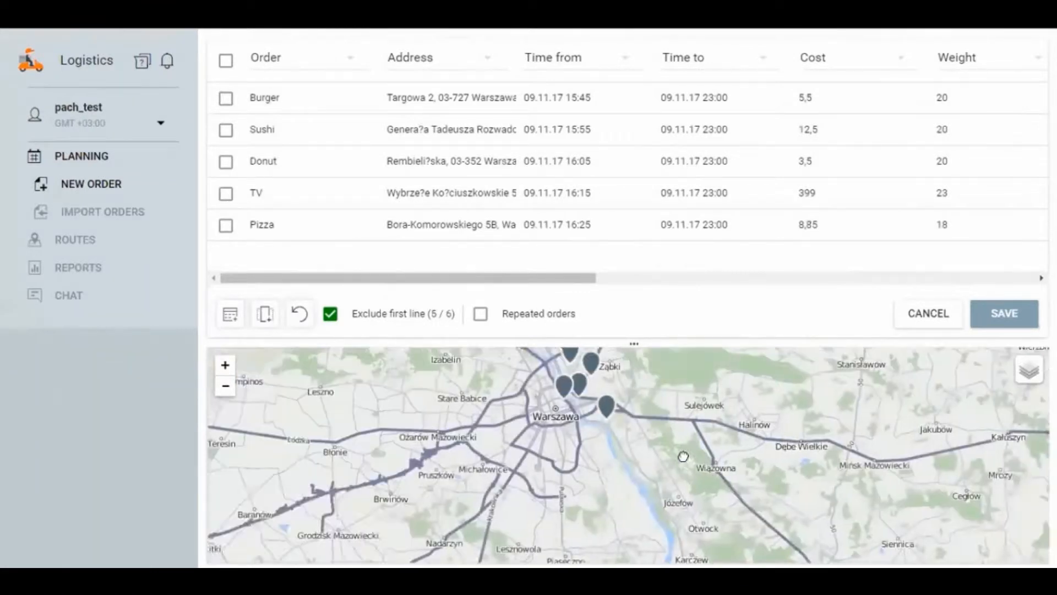
scroll(614, 471, "up", 1)
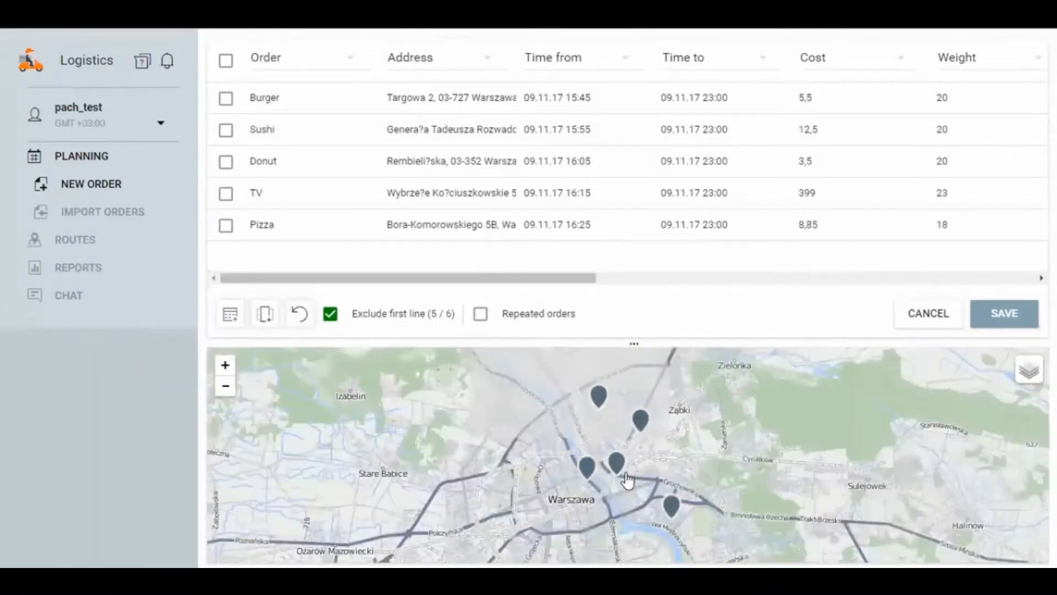
scroll(666, 463, "down", 1)
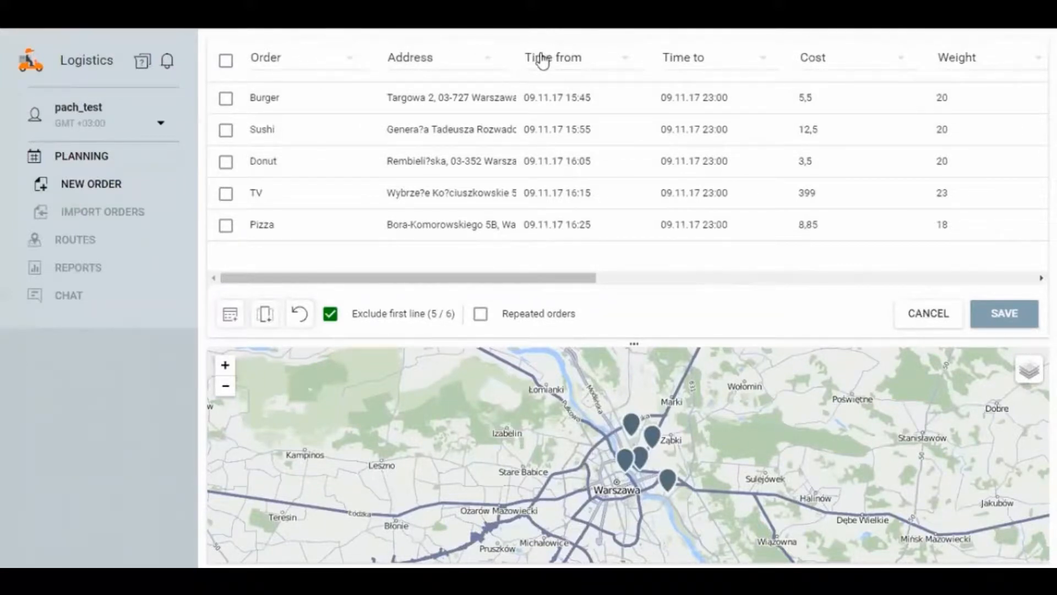
Step: Save the column mapping as an import template named "GIve it a name" and save the imported orders
left_click(231, 318)
left_click(363, 246)
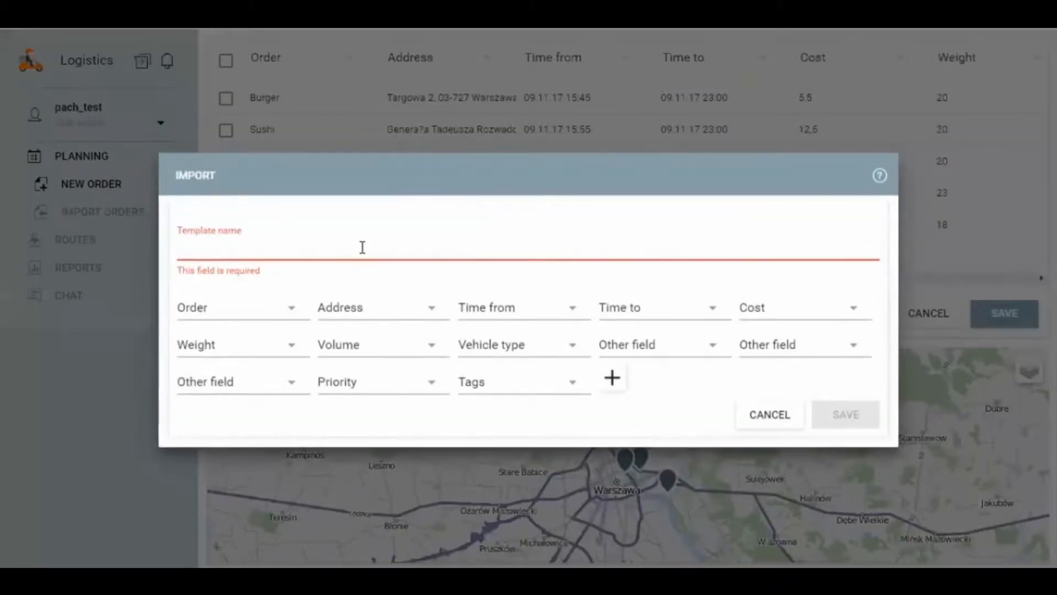
type("Glve it a name")
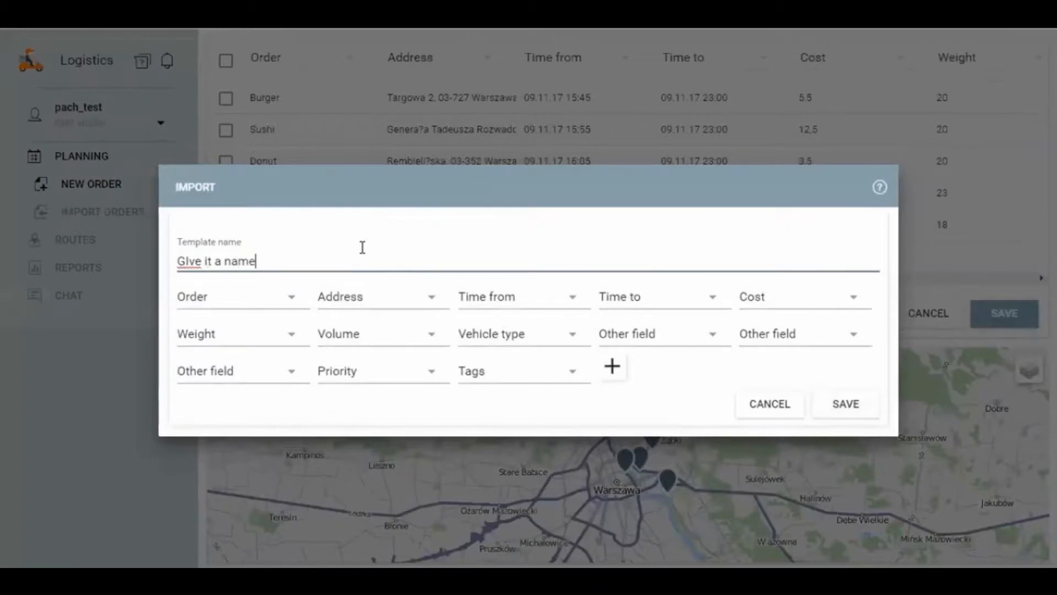
left_click(838, 406)
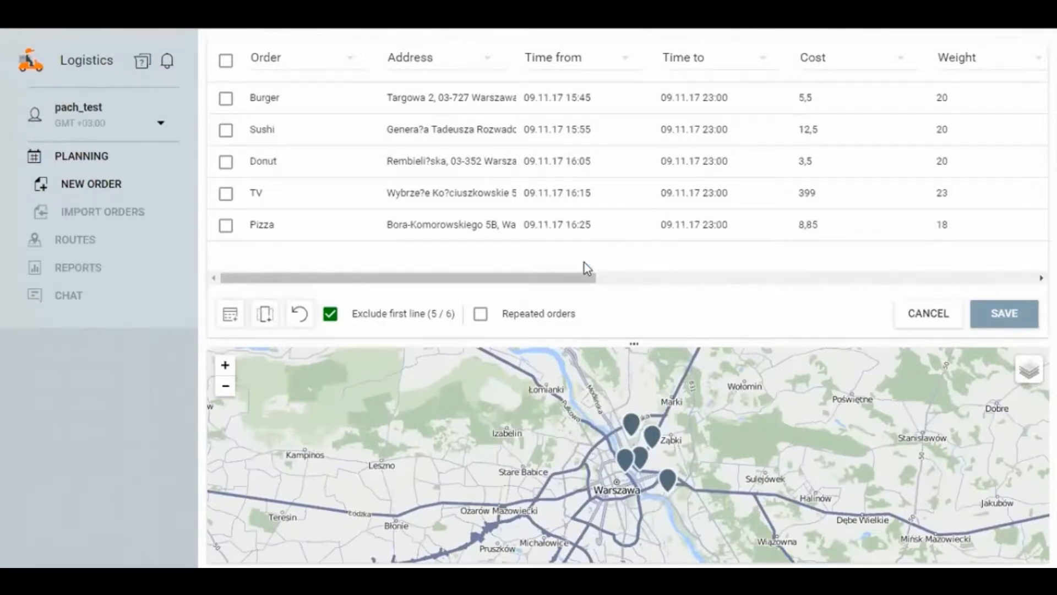
left_click(1012, 318)
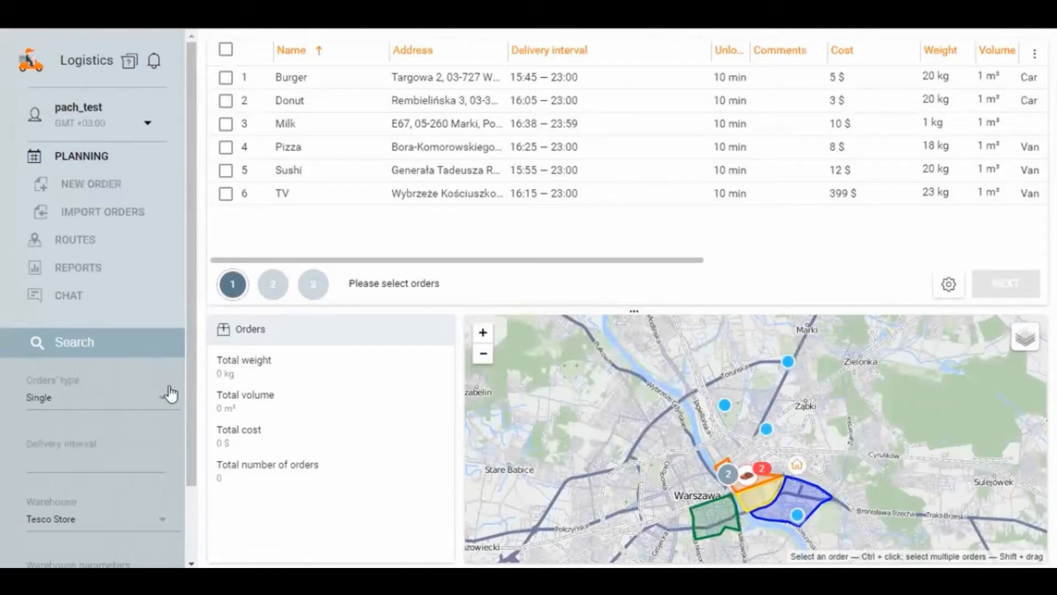
Step: Filter the orders by the Permanent type, browse the list and return the order type filter to Single
left_click_drag(189, 330, 177, 405)
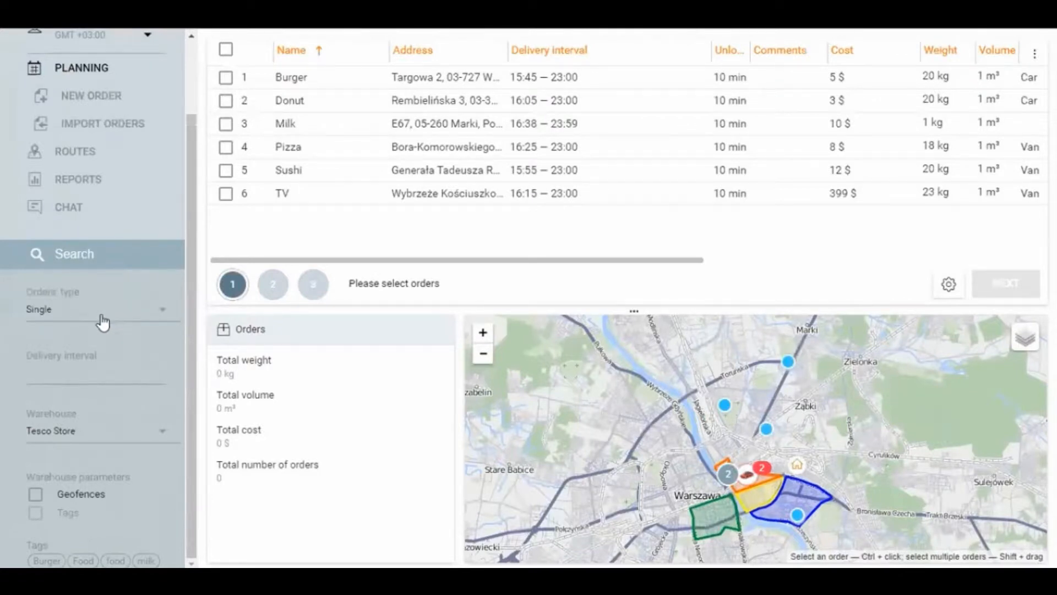
left_click(66, 318)
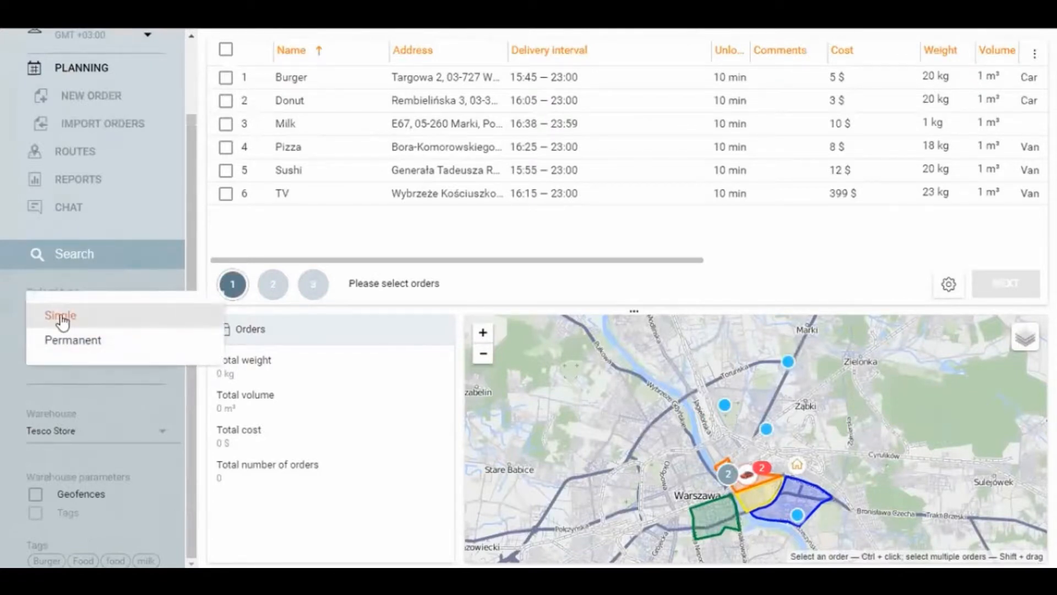
left_click(164, 335)
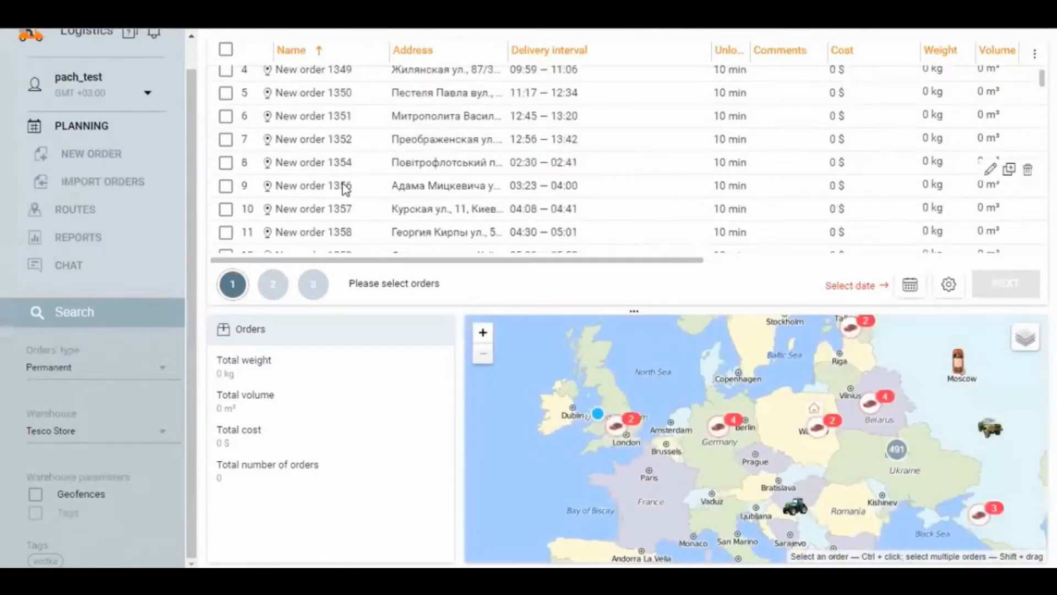
scroll(344, 188, "down", 20)
scroll(330, 201, "up", 9)
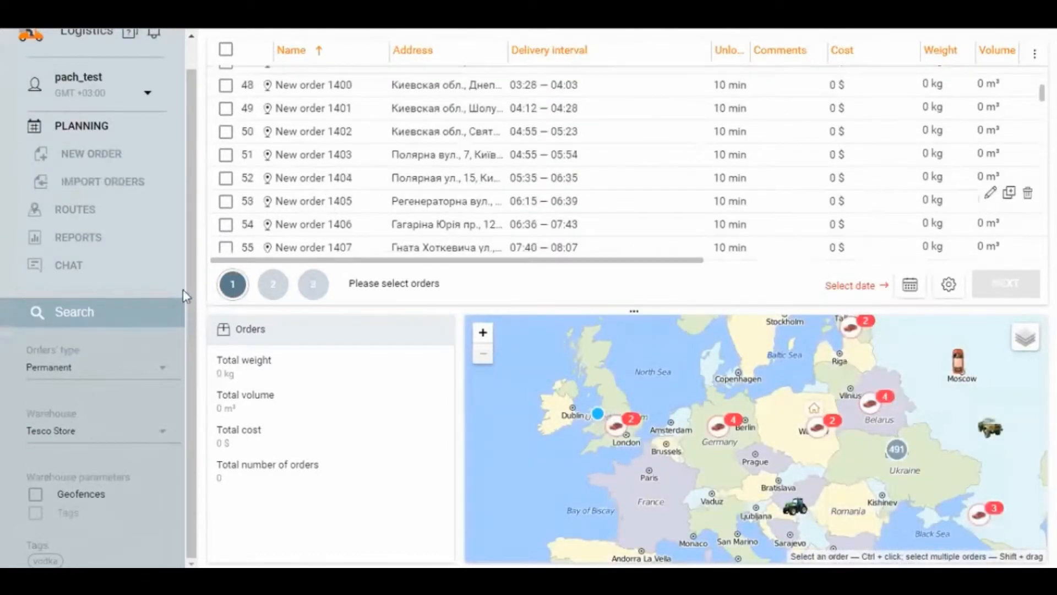
left_click(99, 366)
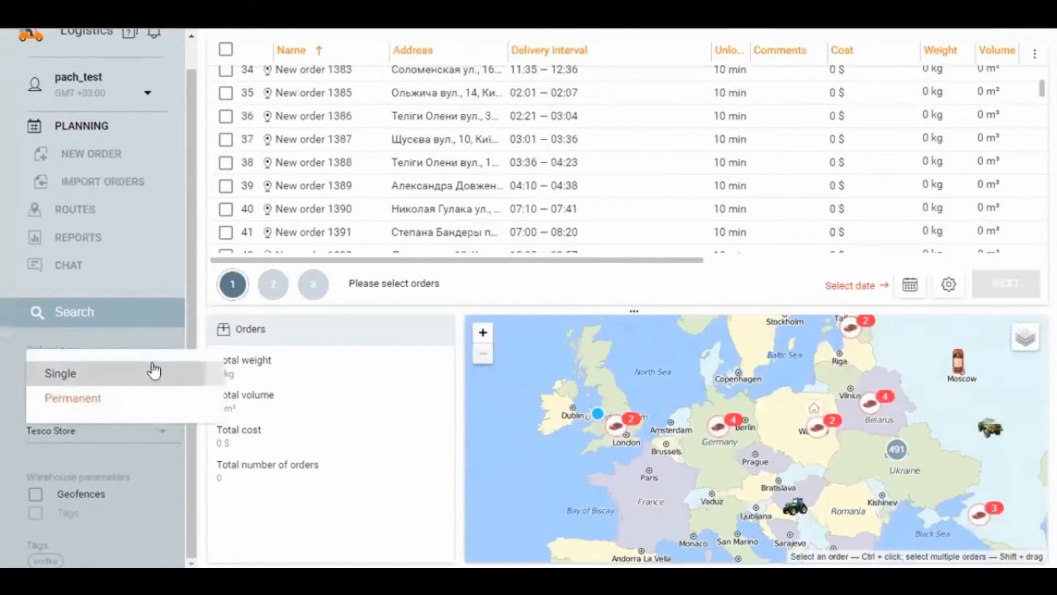
left_click(154, 372)
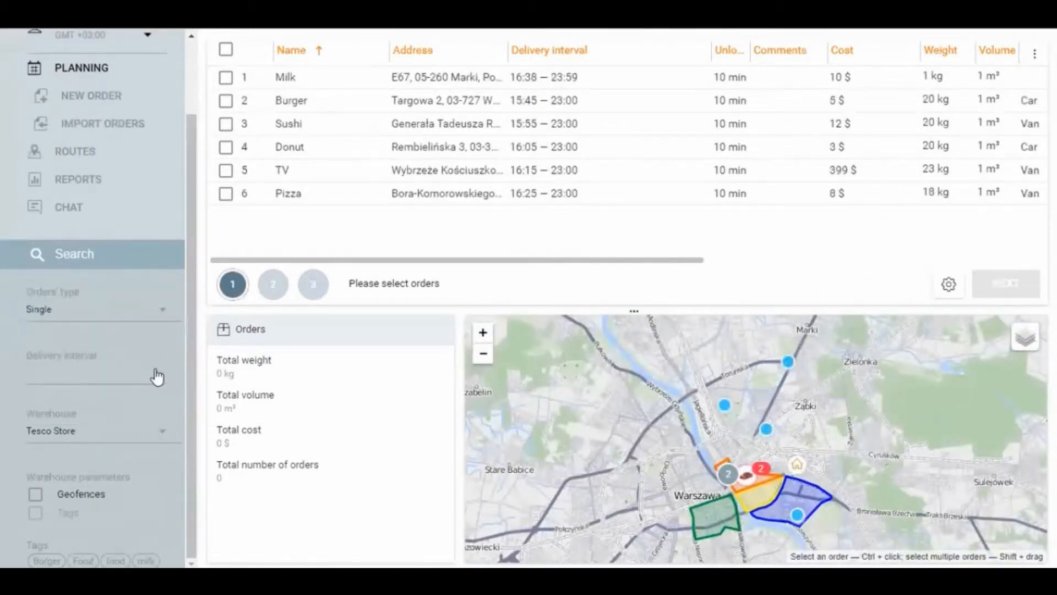
Step: Filter the orders by the delivery interval 2017-11-01 – 2017-11-09 and locate the first order on the map
left_click(94, 379)
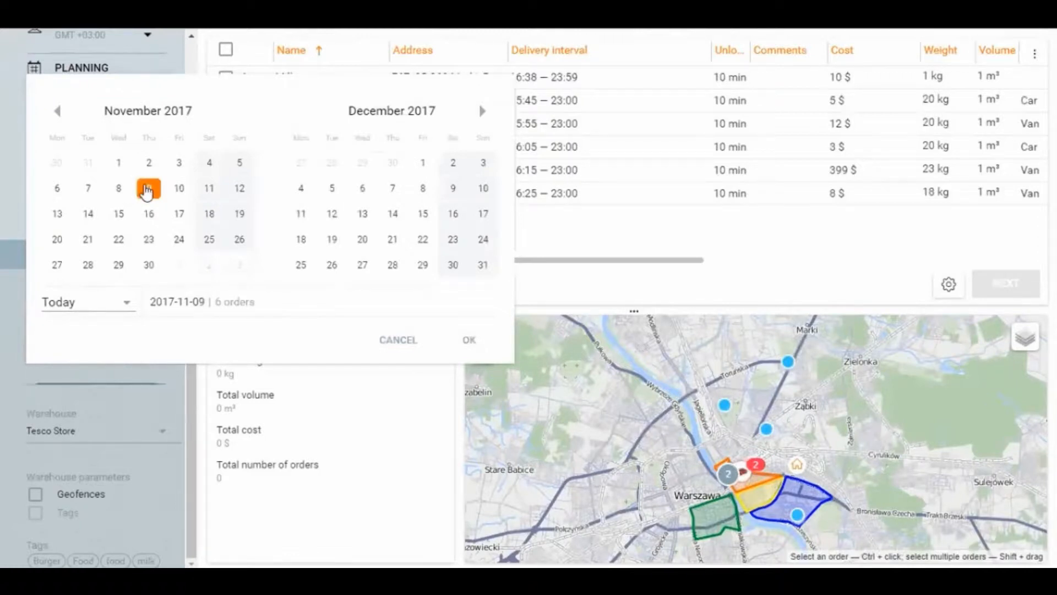
left_click(146, 190)
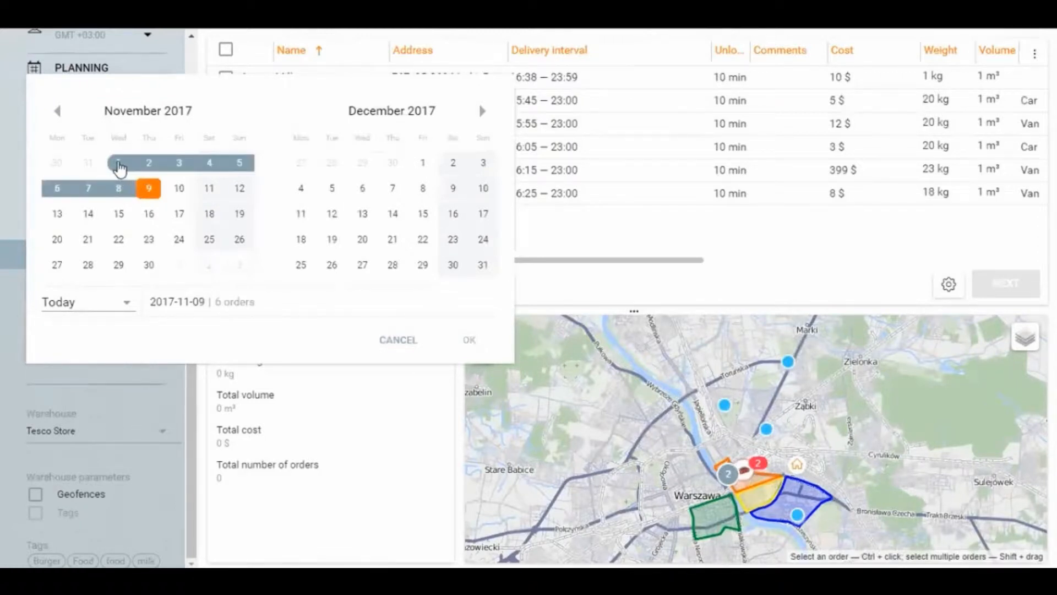
left_click(119, 164)
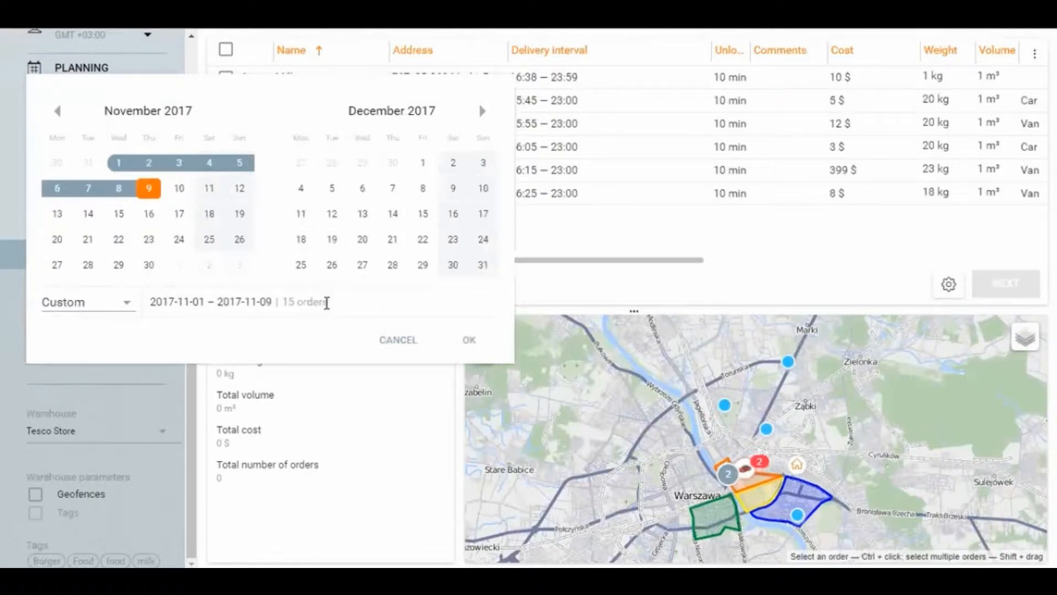
left_click_drag(329, 302, 284, 301)
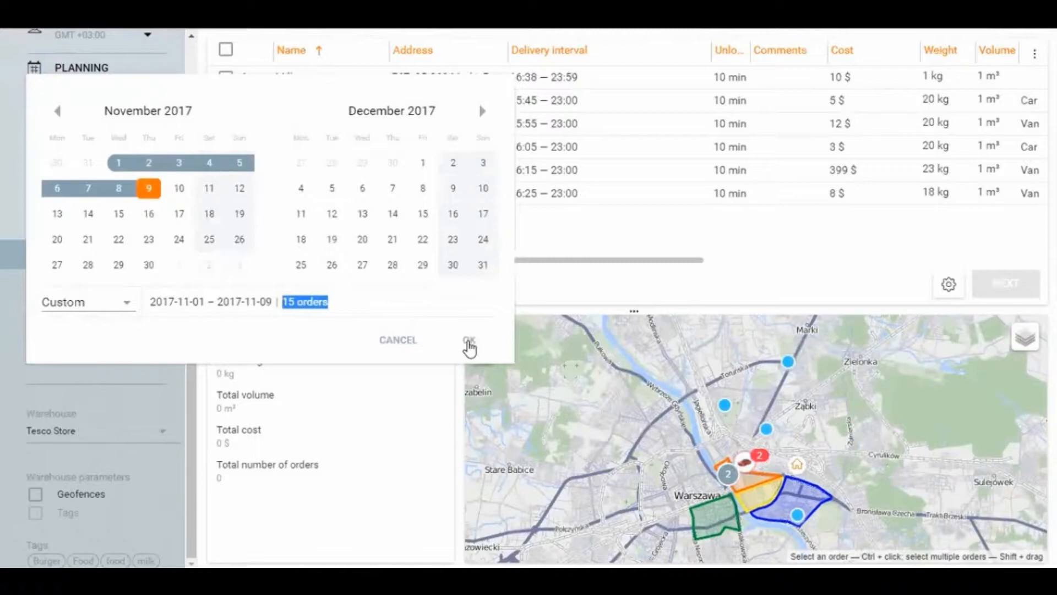
left_click(467, 342)
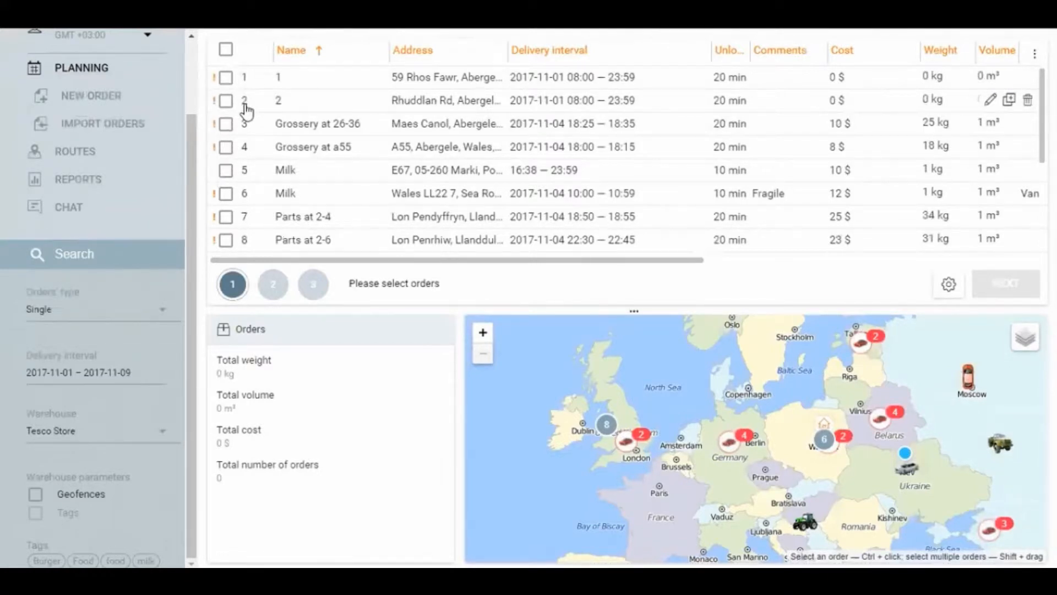
left_click(225, 77)
left_click(226, 77)
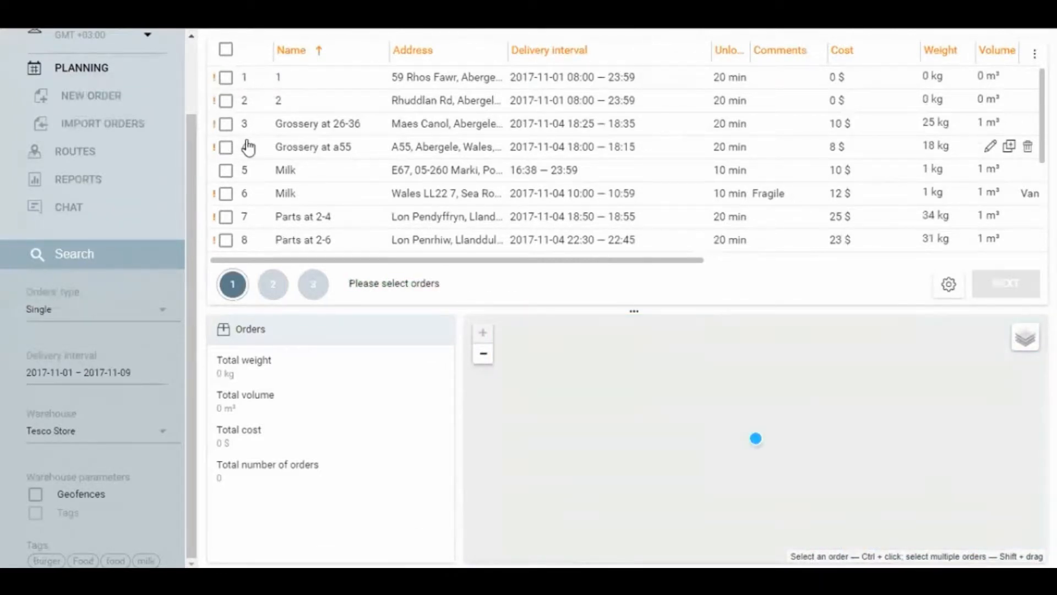
Step: Set the delivery interval filter to the single day 2017-11-09
left_click(99, 373)
left_click(149, 189)
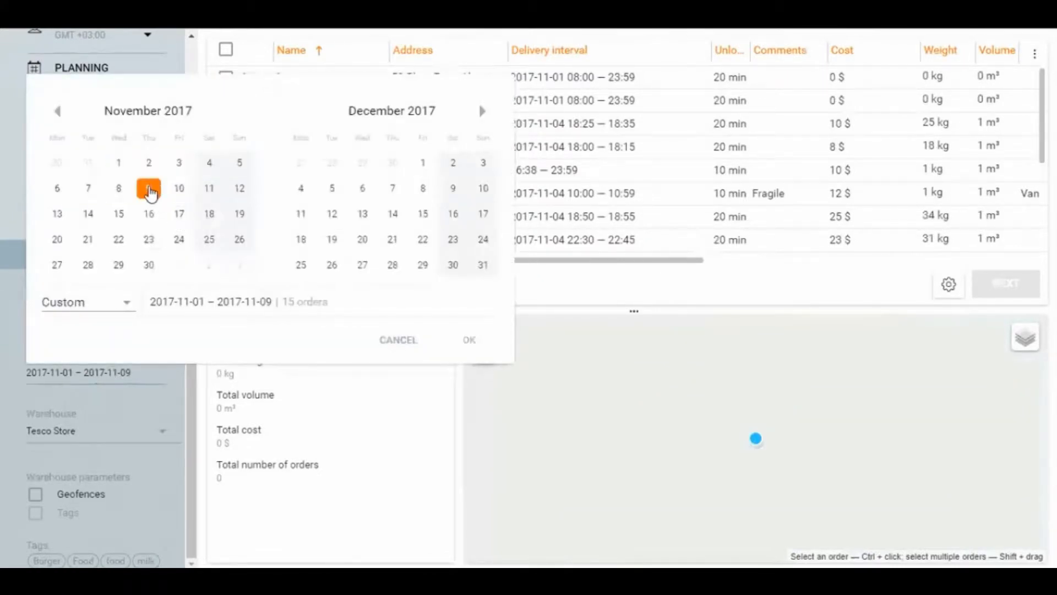
left_click(150, 190)
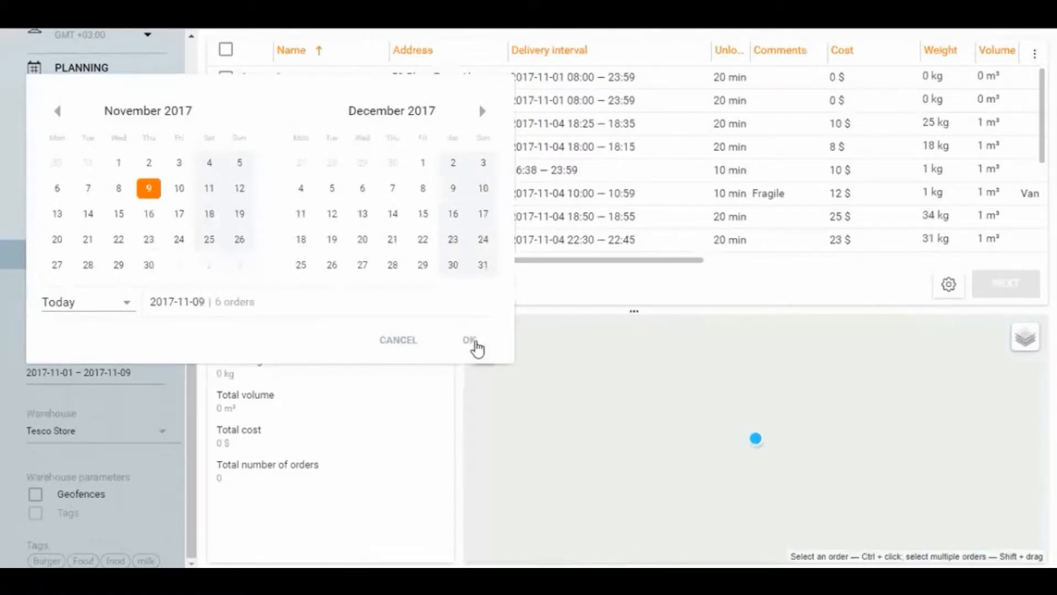
left_click(473, 341)
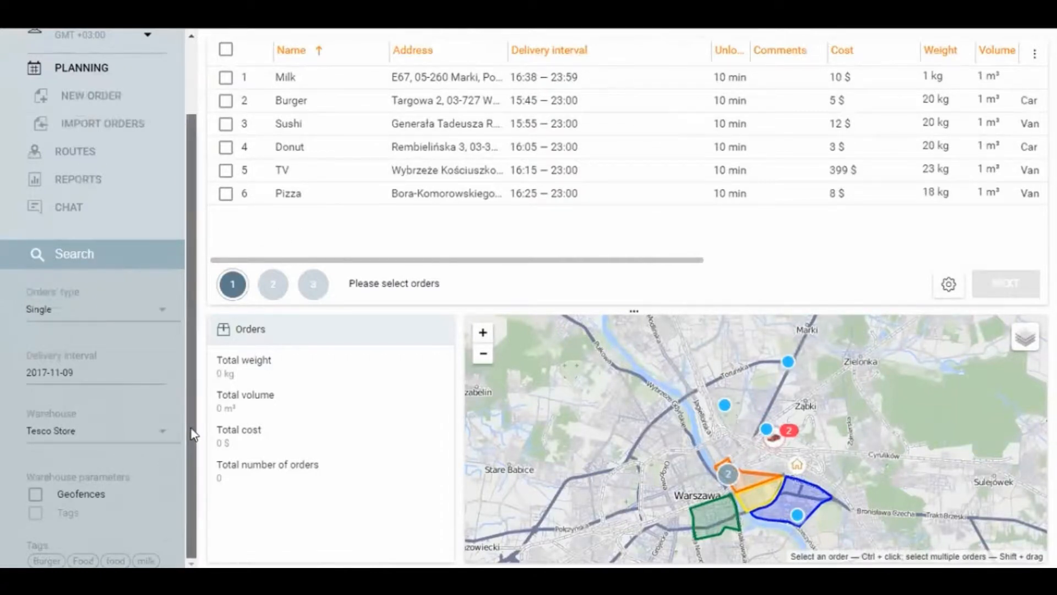
Step: Examine the Tesco Store warehouse location on the map and review the available warehouse choices, keeping Tesco Store
left_click_drag(786, 489, 717, 479)
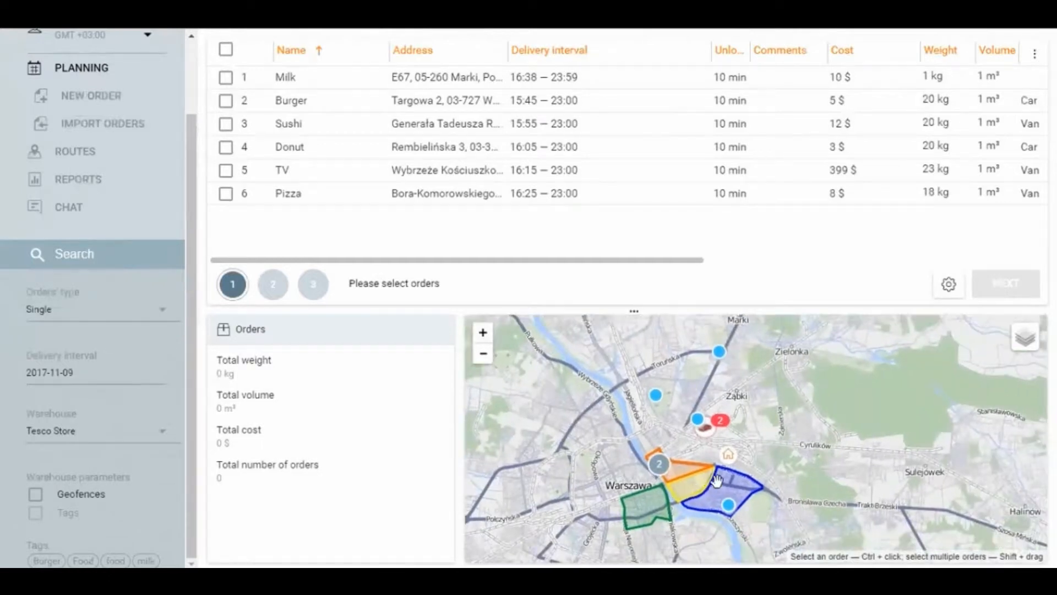
scroll(746, 468, "up", 1)
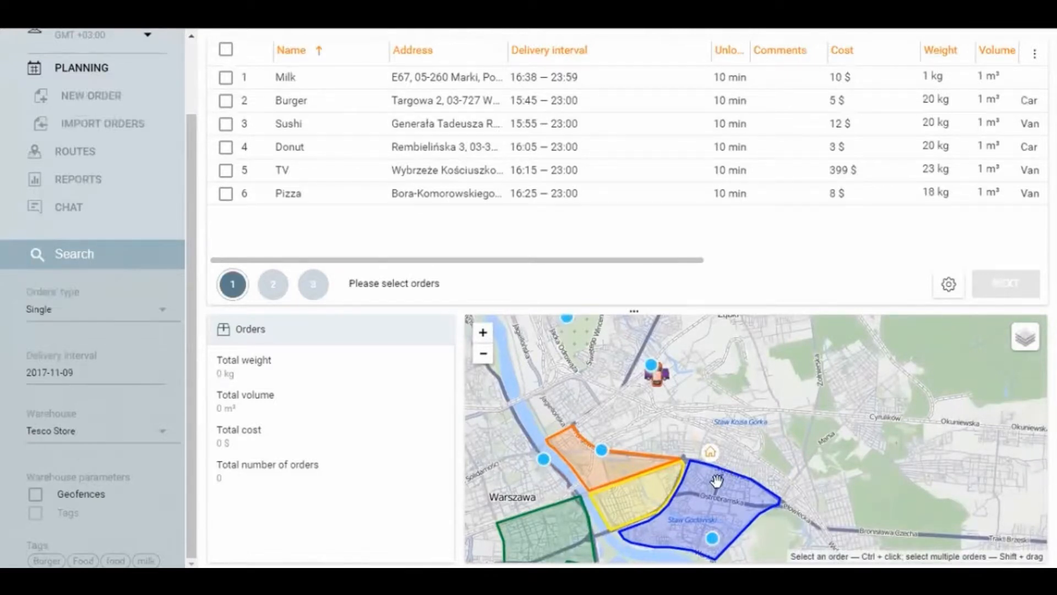
scroll(717, 473, "up", 1)
scroll(710, 454, "up", 1)
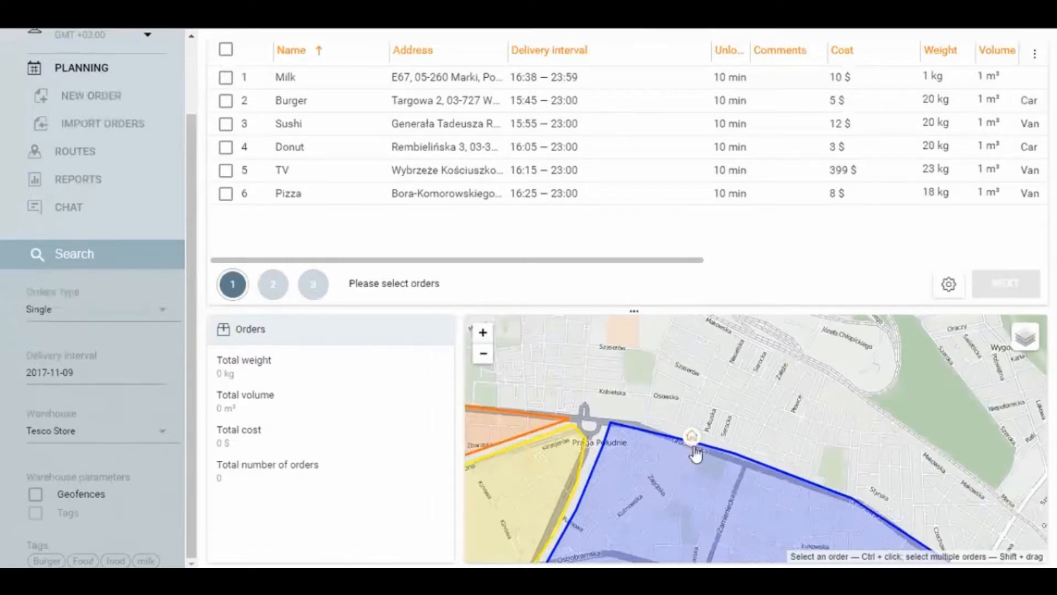
scroll(691, 443, "up", 1)
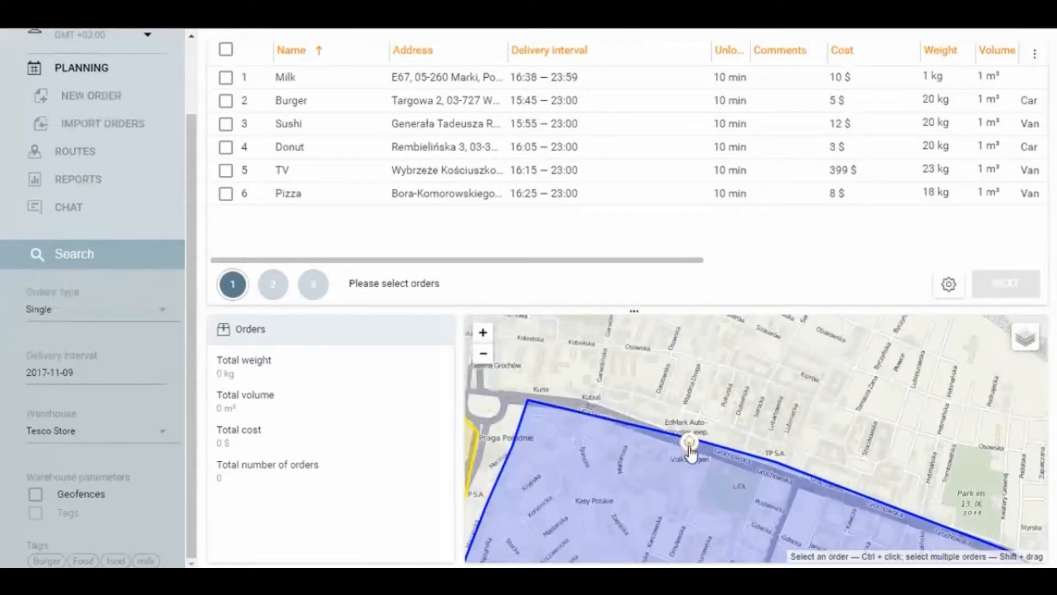
left_click(123, 434)
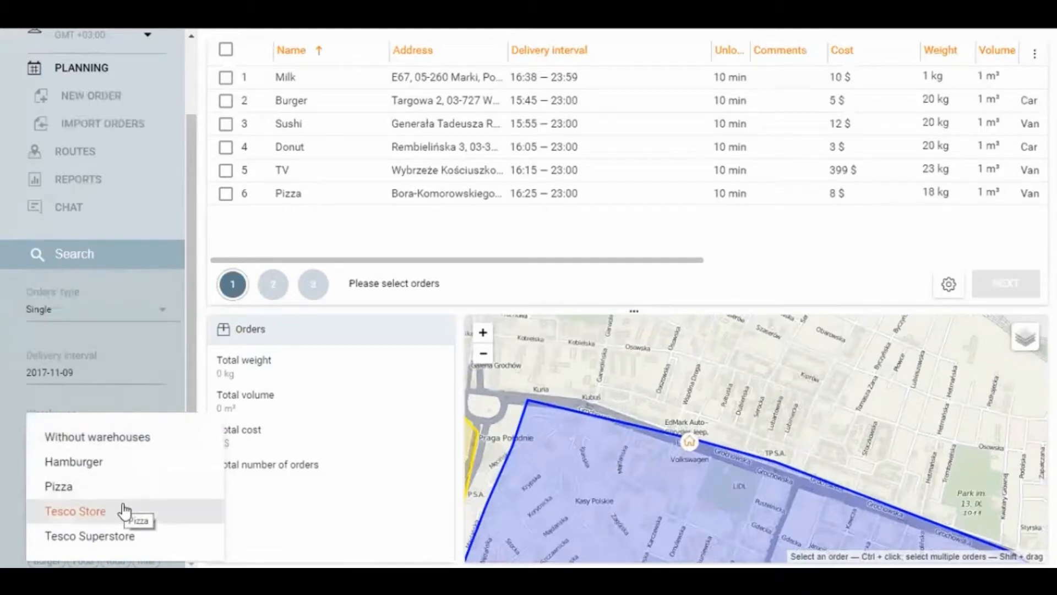
left_click(188, 326)
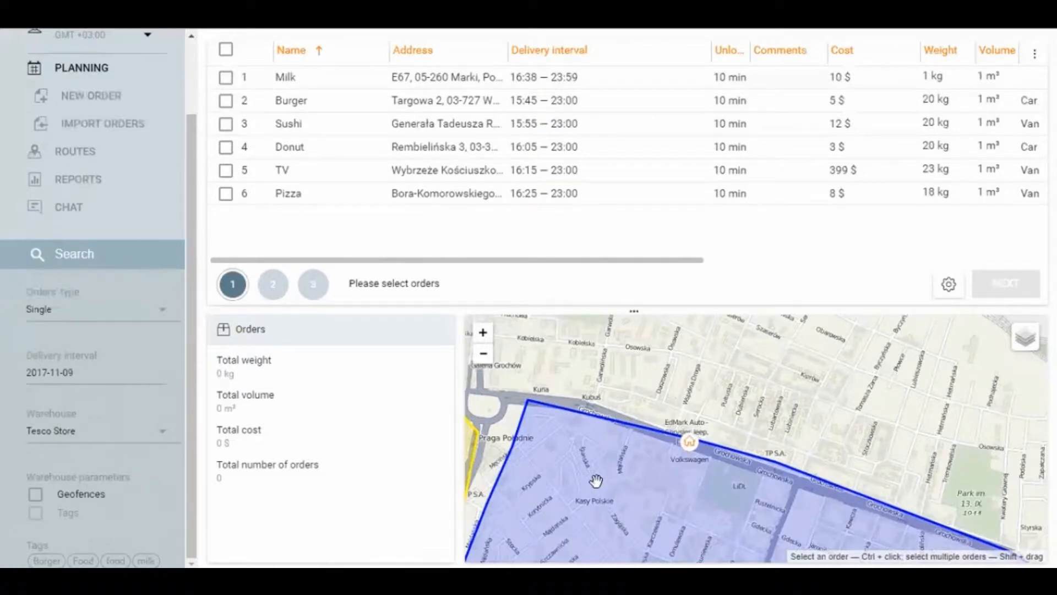
Step: Examine on the map how the Pizza and TV orders lie relative to the warehouse's coloured geofences
scroll(594, 478, "down", 3)
scroll(650, 423, "down", 1)
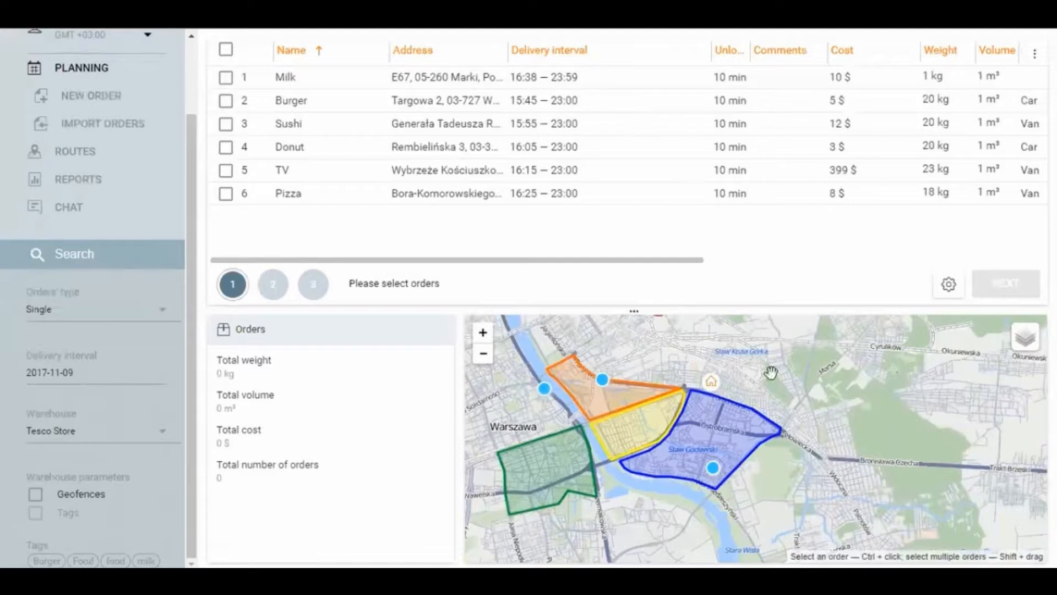
scroll(715, 472, "up", 1)
left_click(713, 468)
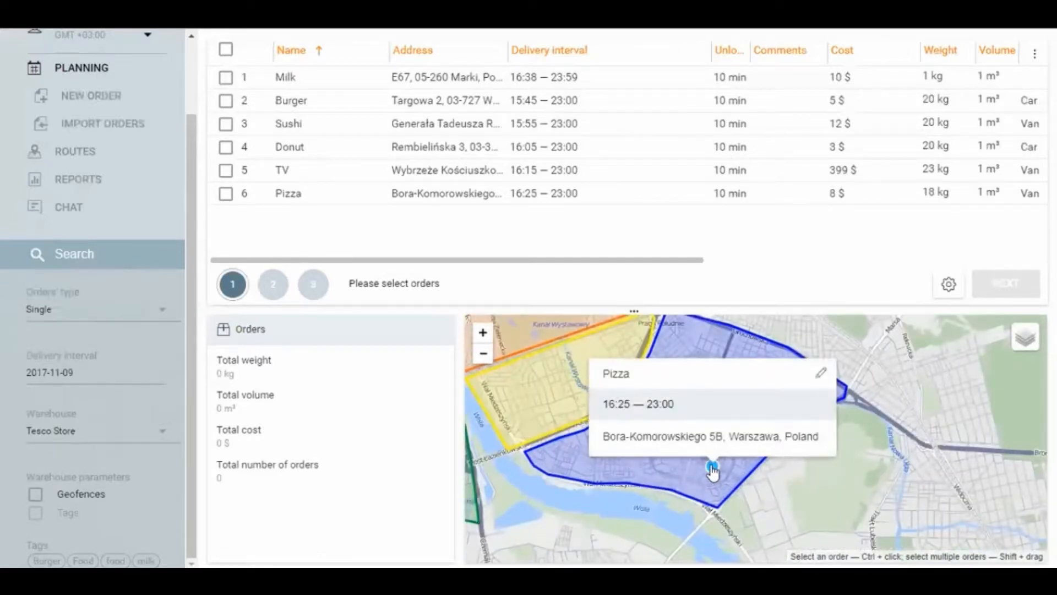
scroll(712, 470, "down", 3)
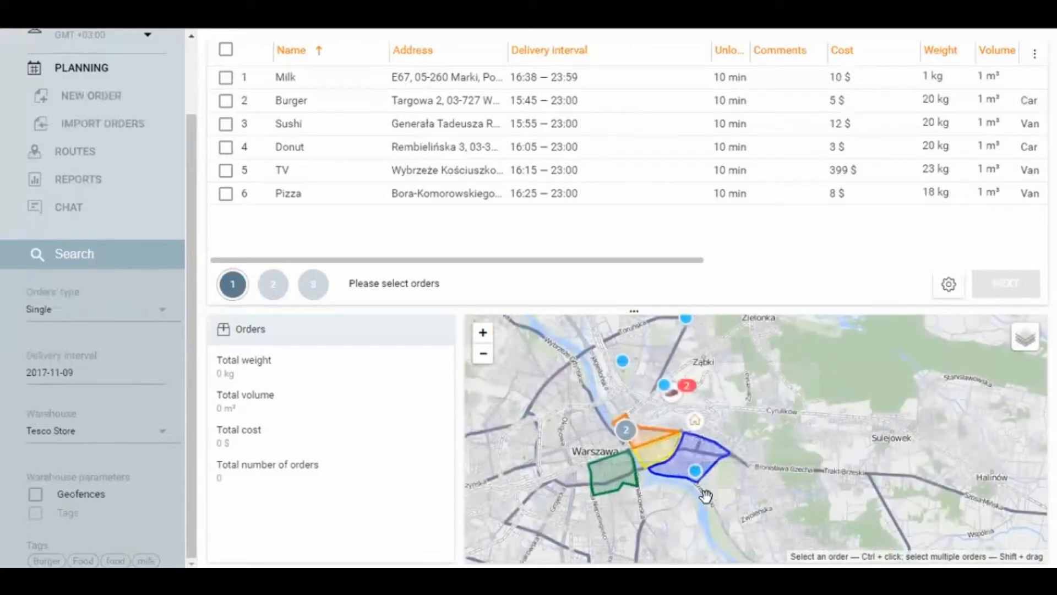
scroll(678, 493, "up", 2)
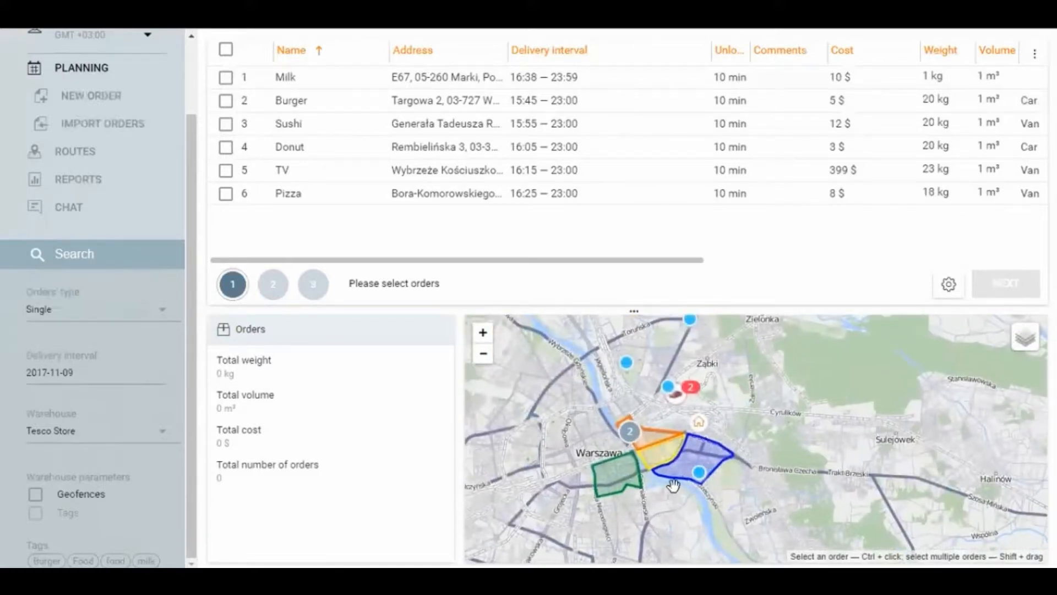
left_click(556, 381)
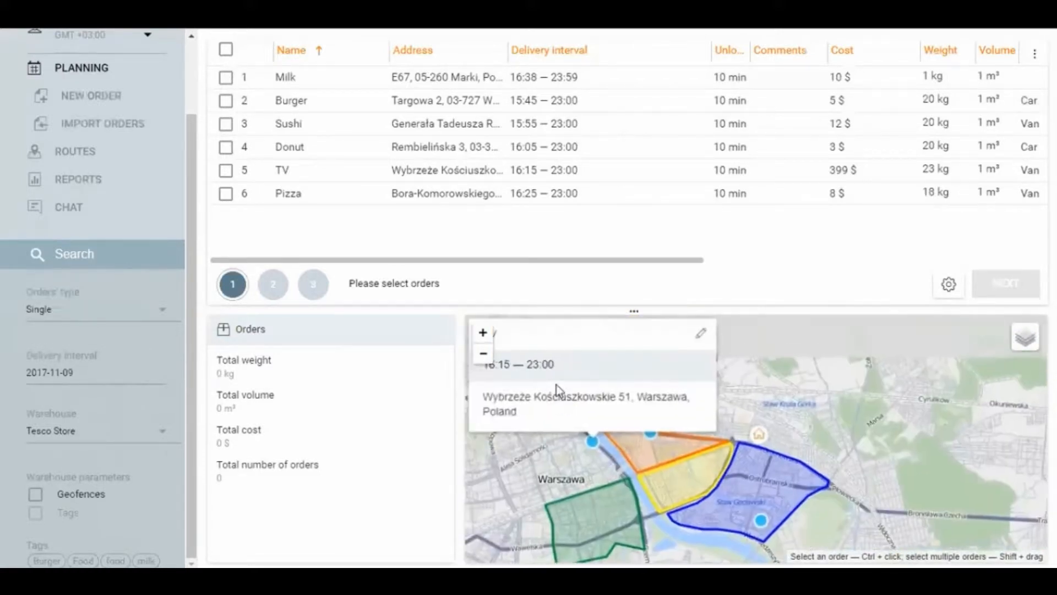
left_click_drag(573, 453, 575, 424)
left_click(574, 424)
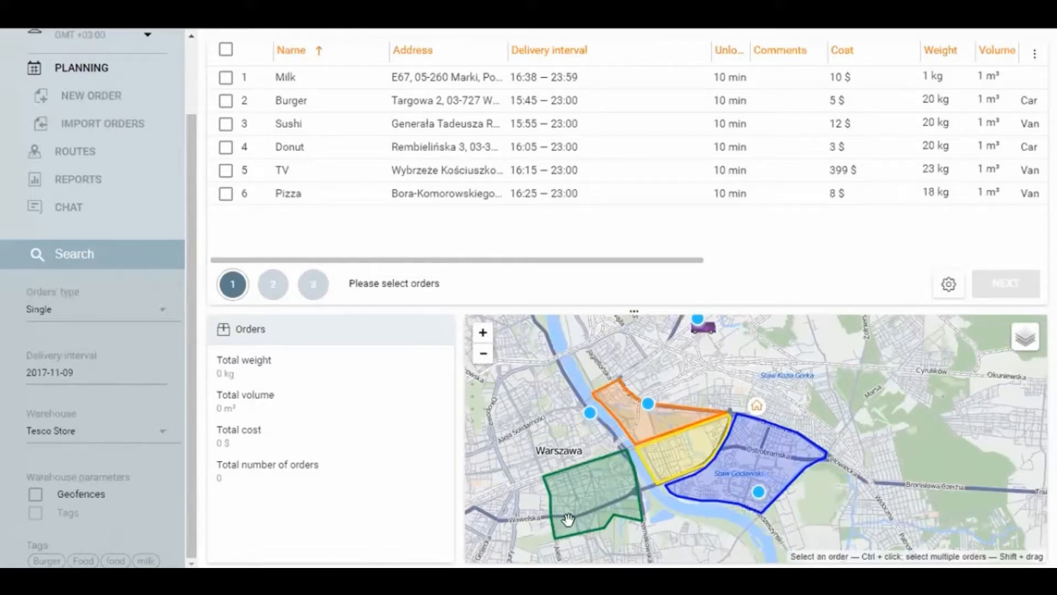
Step: Filter the orders by the warehouse's geofences, check the map and remove the geofence filter
left_click(38, 496)
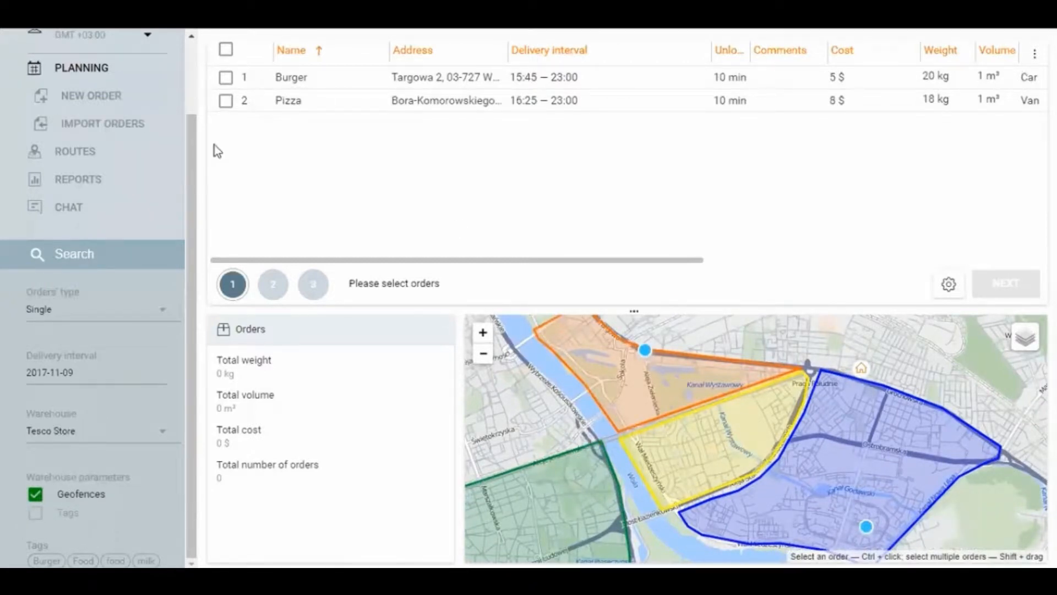
scroll(642, 421, "down", 2)
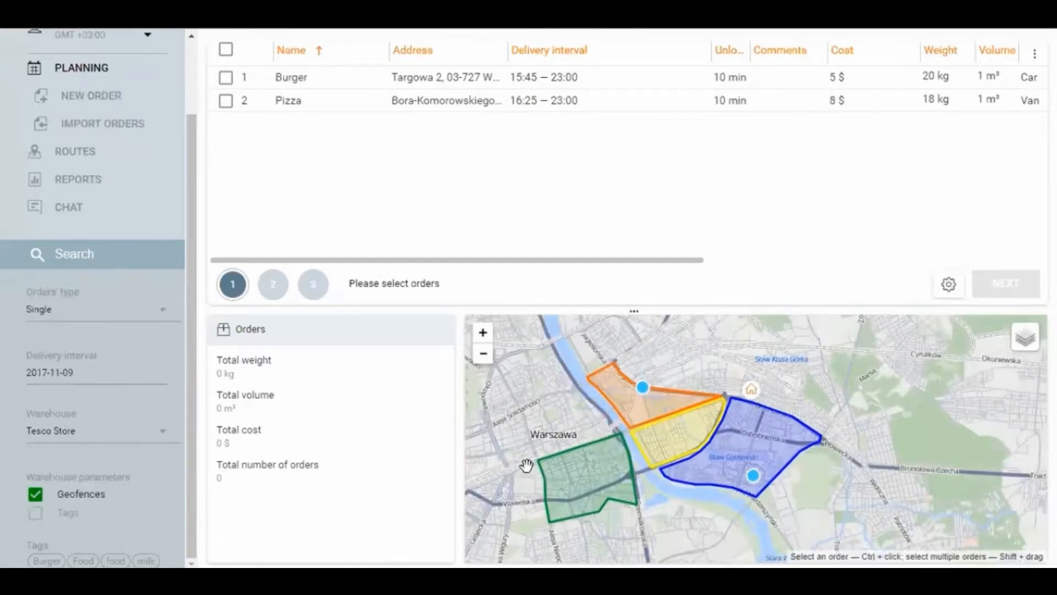
left_click(35, 494)
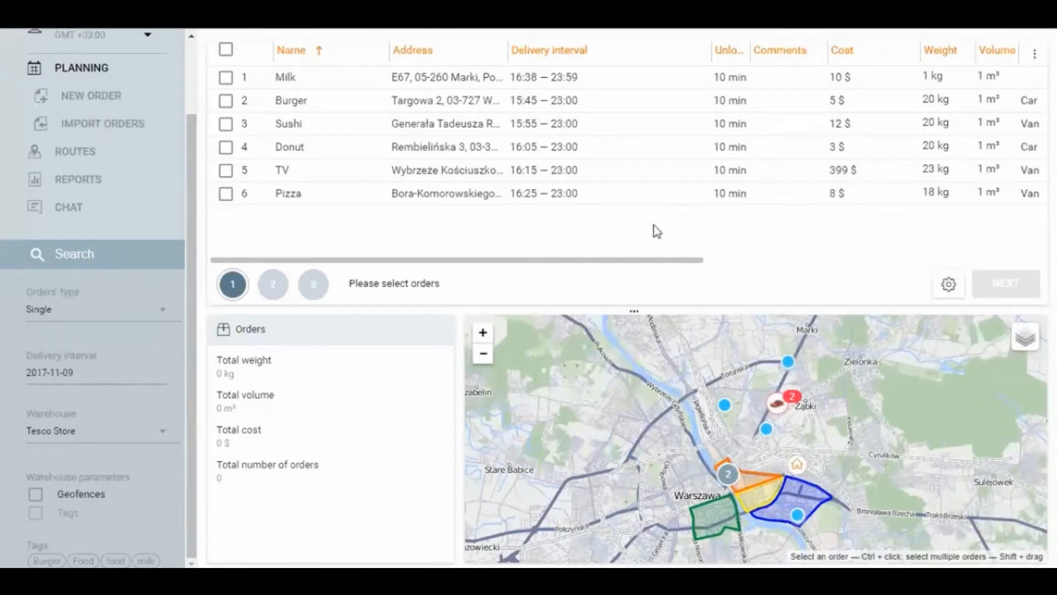
Step: Bring the order tags into view, filter the orders by the Burger tag and remove that filter
left_click_drag(517, 264, 898, 260)
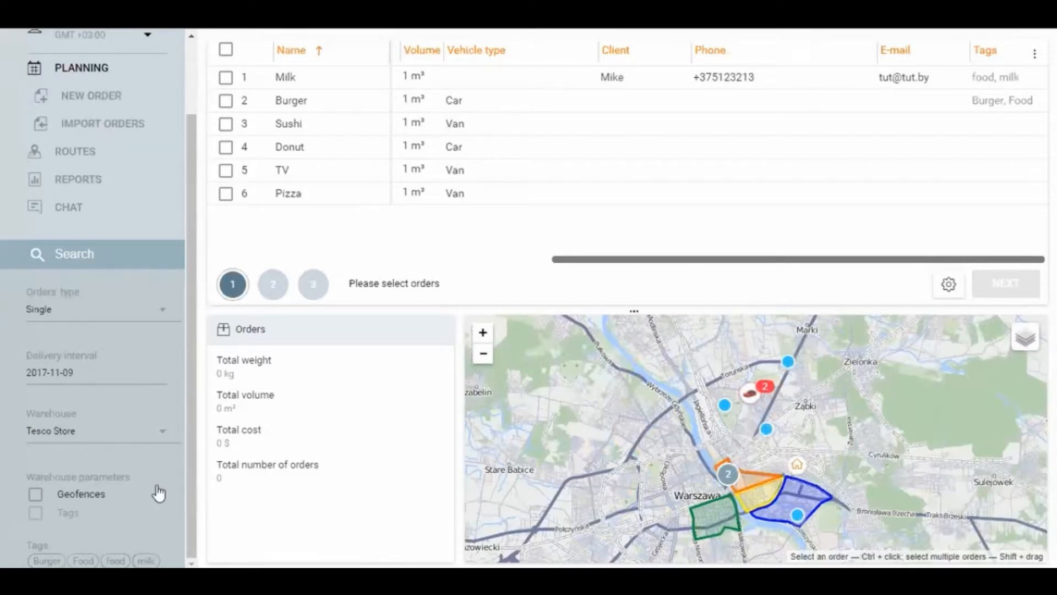
left_click(49, 557)
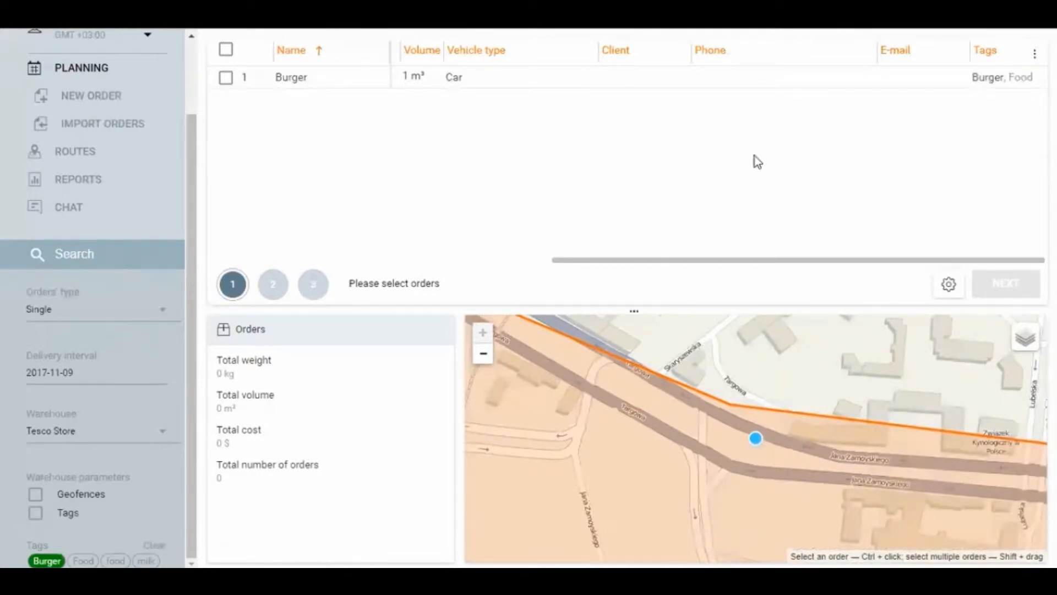
left_click(47, 560)
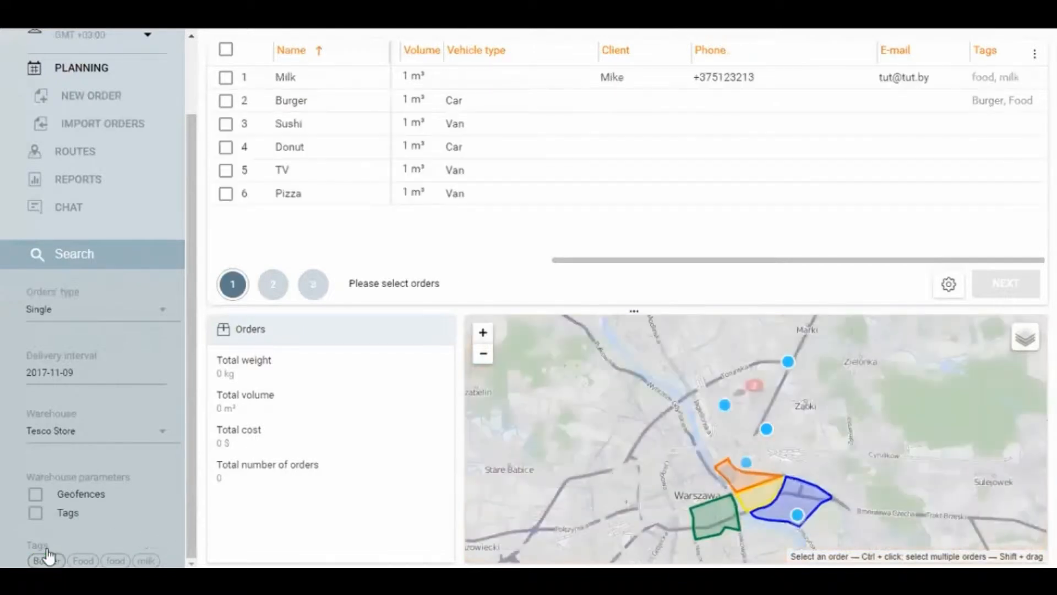
Step: Filter the orders by the Food tag, add the food tag to the filter, and remove both tags
left_click(87, 557)
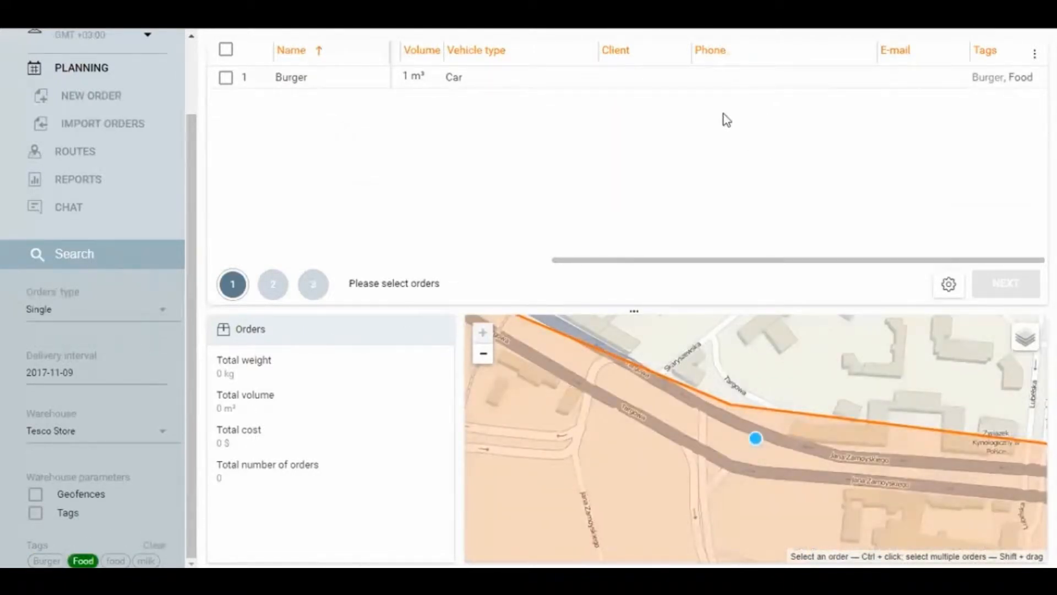
left_click(117, 560)
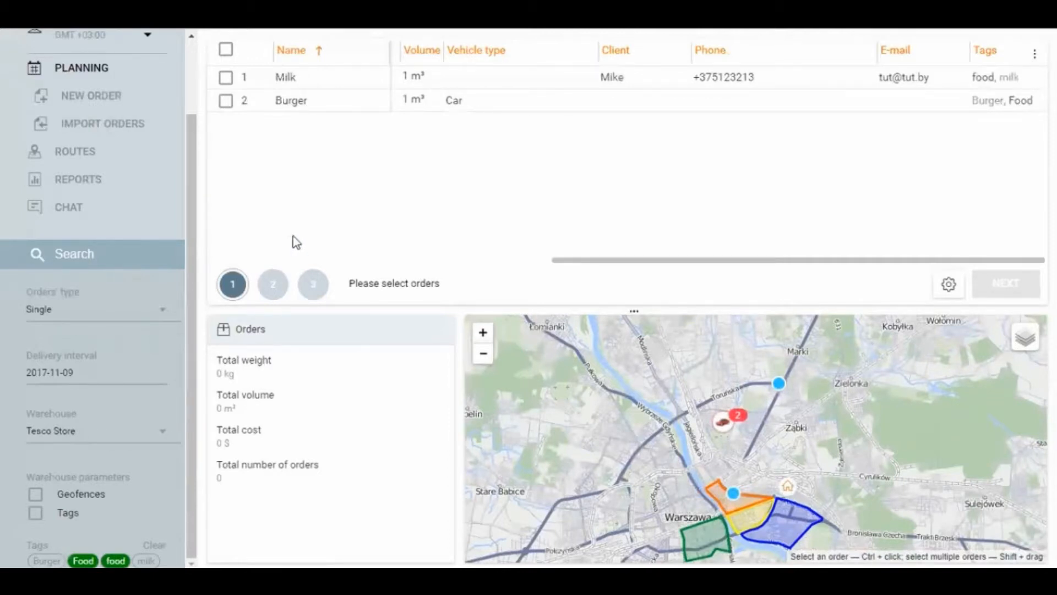
left_click(115, 560)
left_click(83, 560)
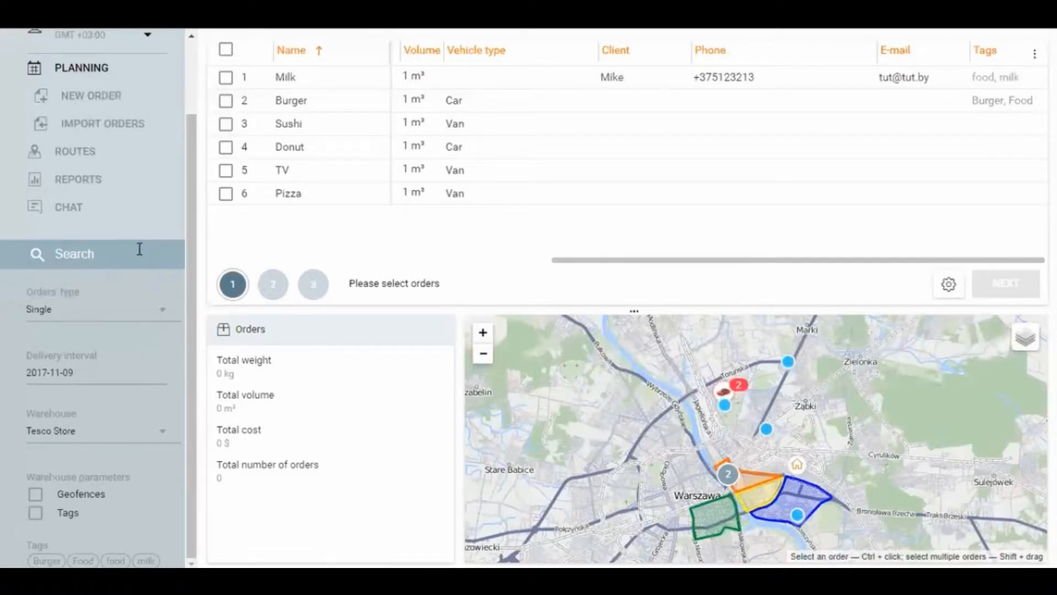
Step: Search the orders for "Milk" and clear the search
left_click(172, 254)
type("Milk")
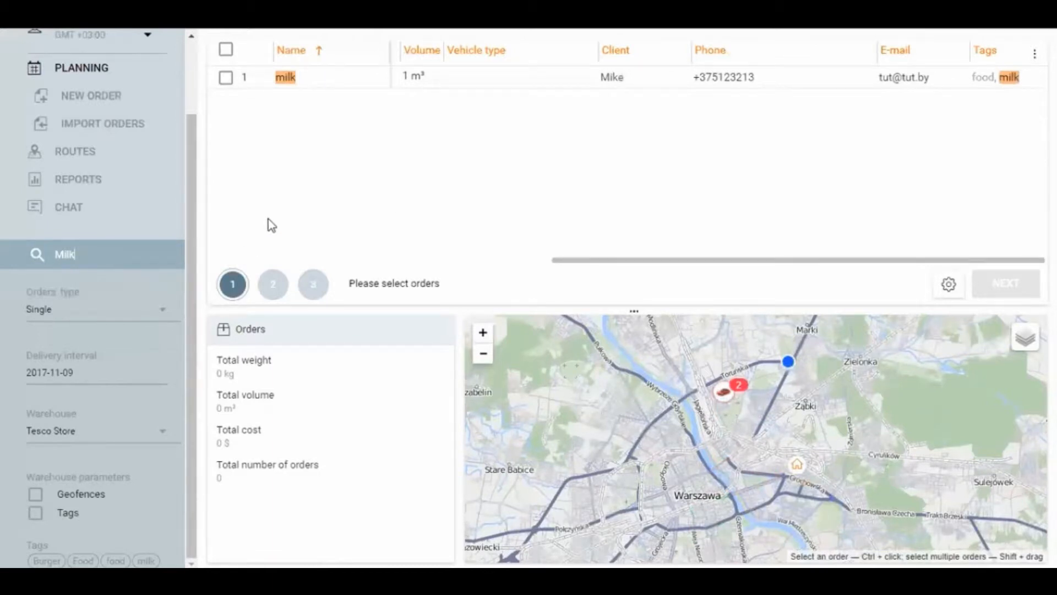
left_click_drag(87, 252, 53, 255)
key("BackSpace")
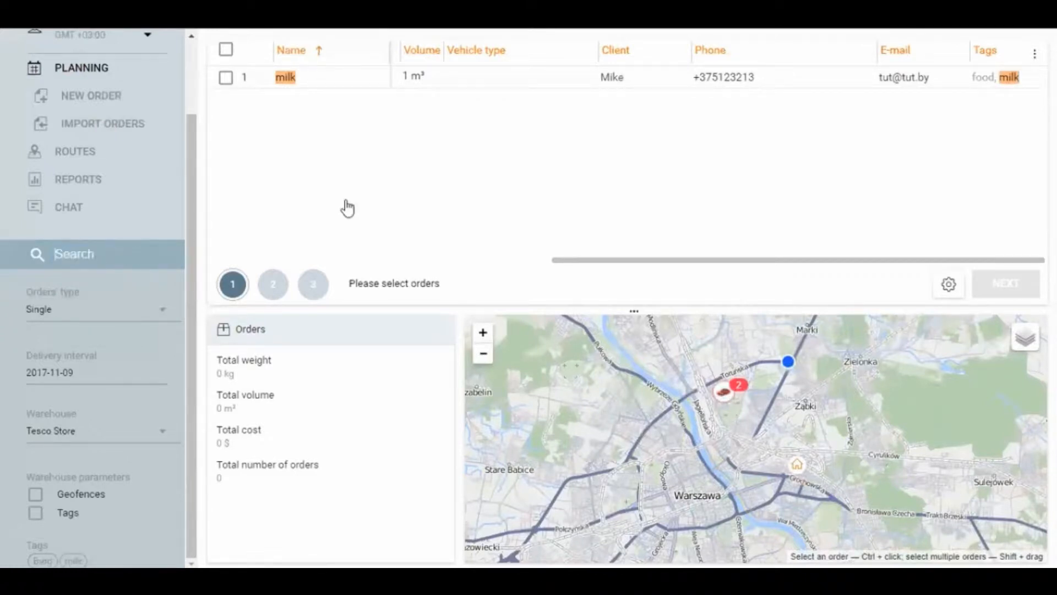
Step: Select all six orders, continue to unit selection and review the columns of the unit list
left_click(226, 50)
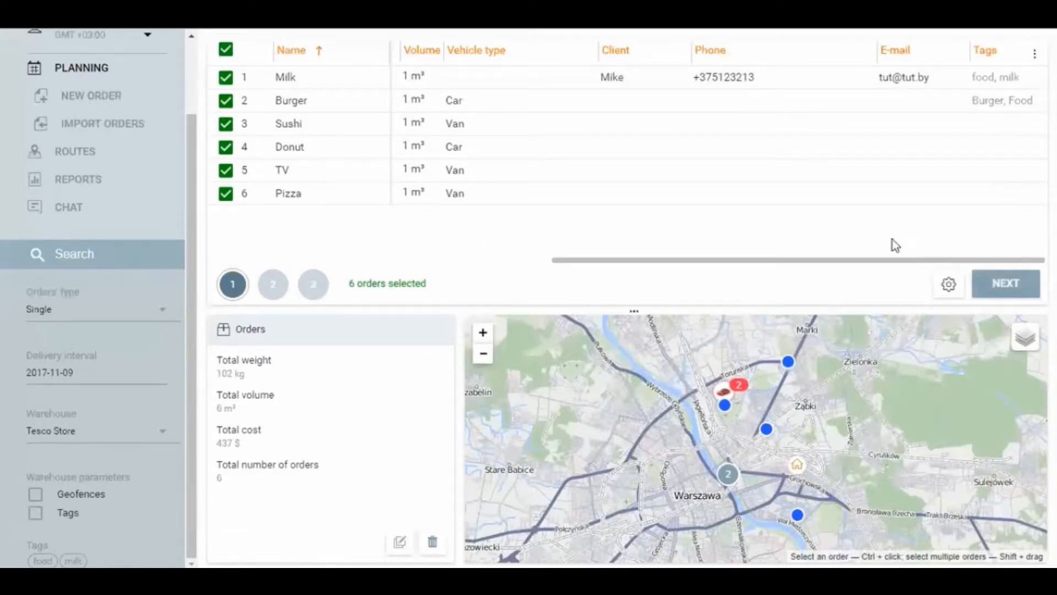
left_click(1002, 286)
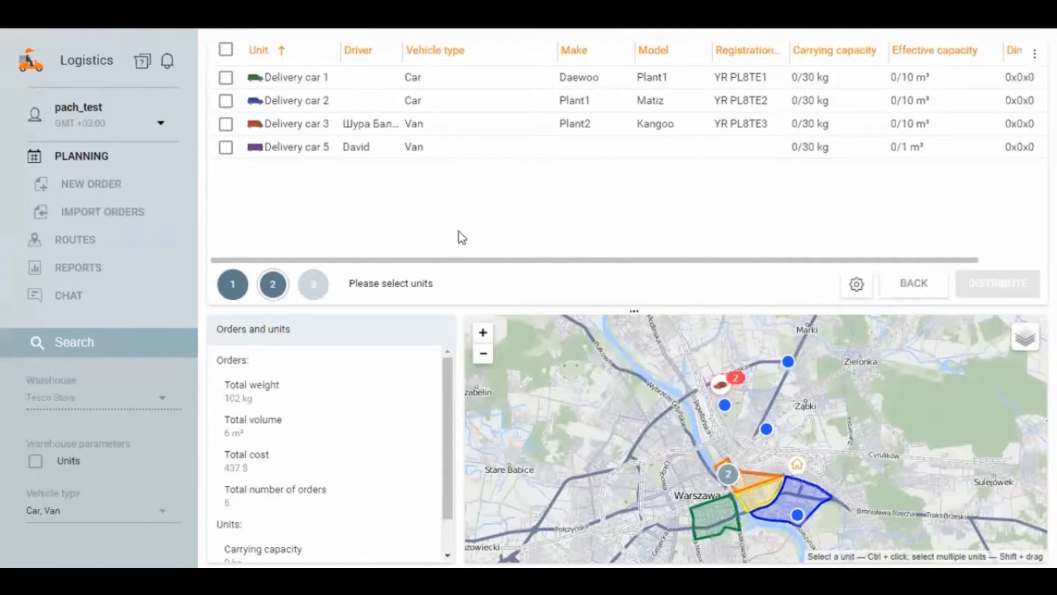
left_click_drag(461, 260, 702, 239)
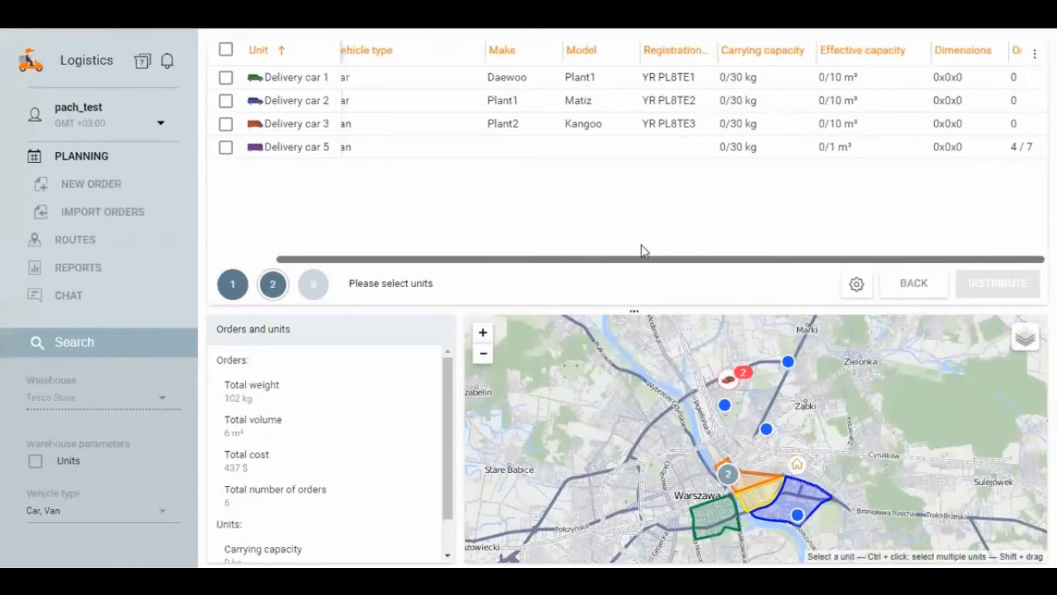
left_click_drag(644, 251, 479, 239)
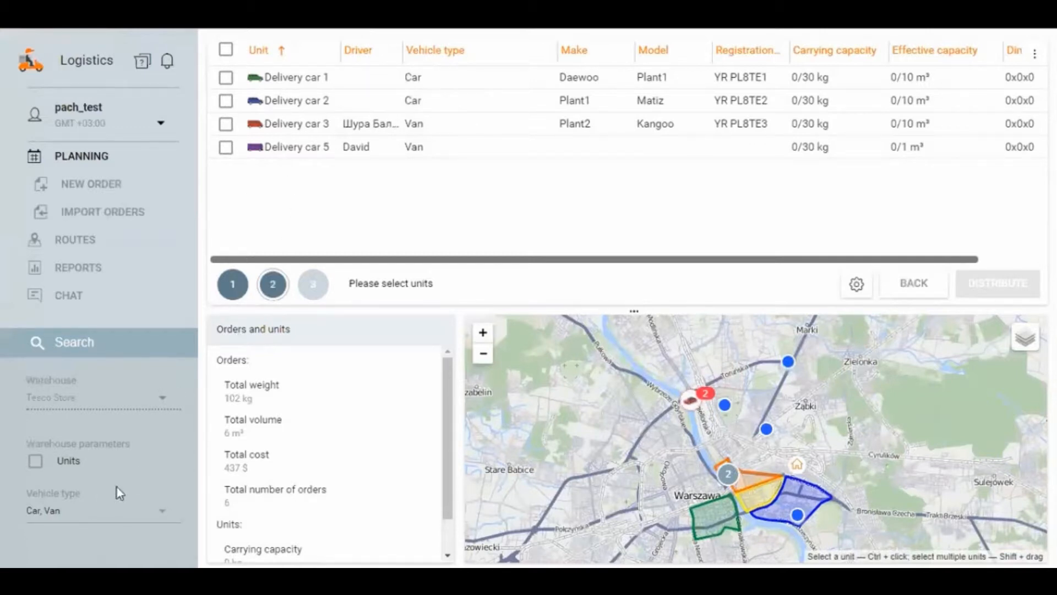
Step: Set the vehicle type filter to Any and look through the full list of units
left_click(100, 509)
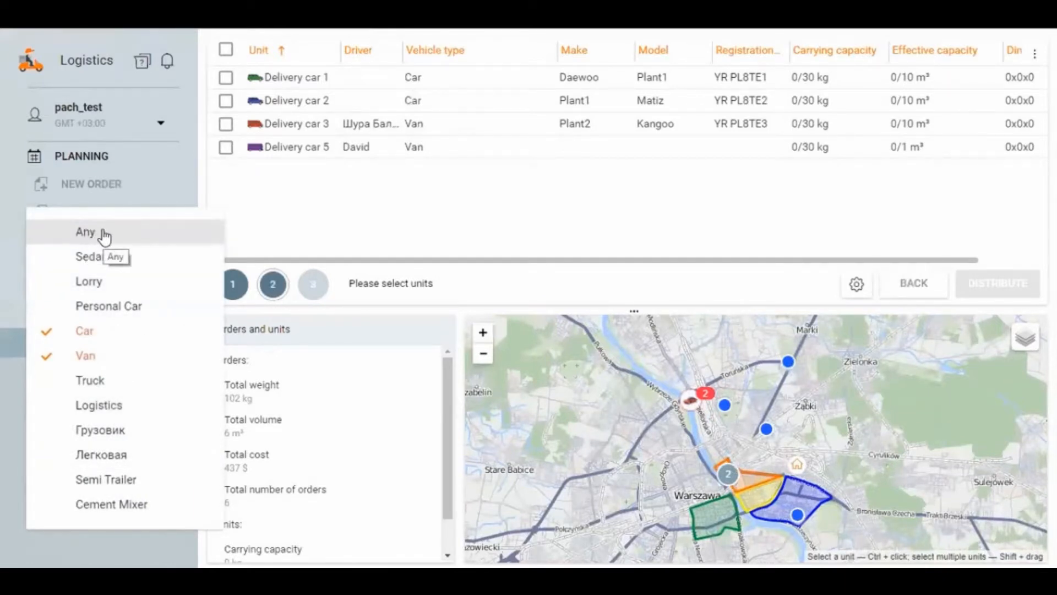
left_click(104, 235)
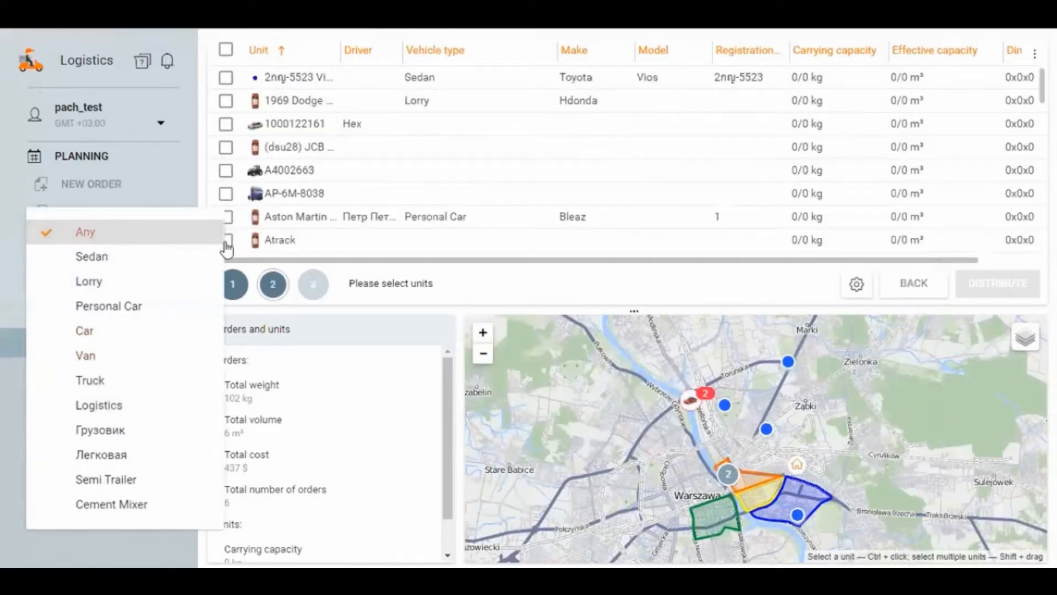
left_click(359, 267)
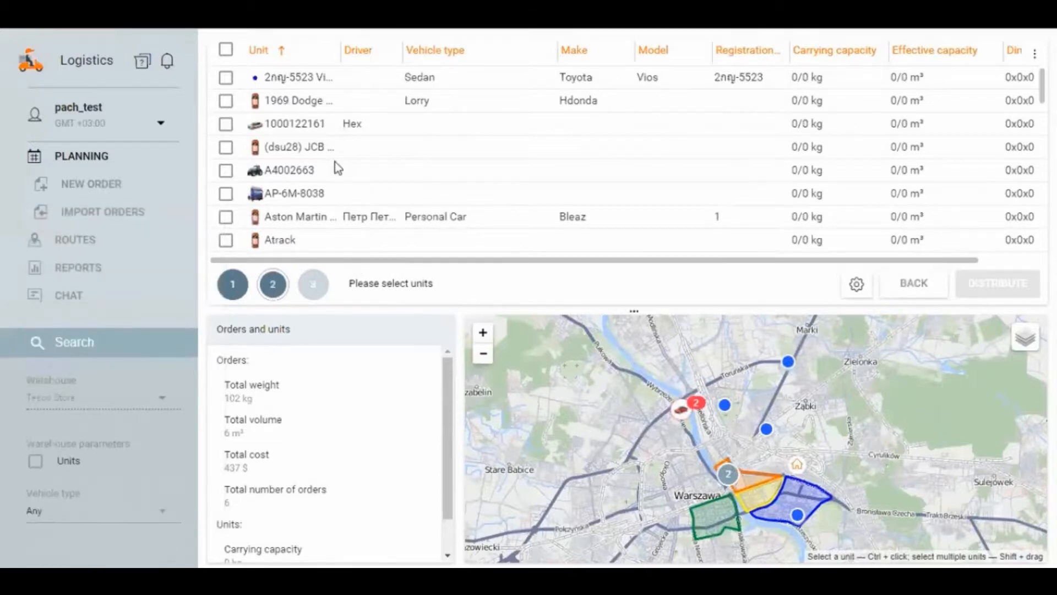
scroll(336, 211, "down", 5)
scroll(338, 215, "up", 8)
scroll(405, 166, "down", 3)
scroll(359, 199, "down", 5)
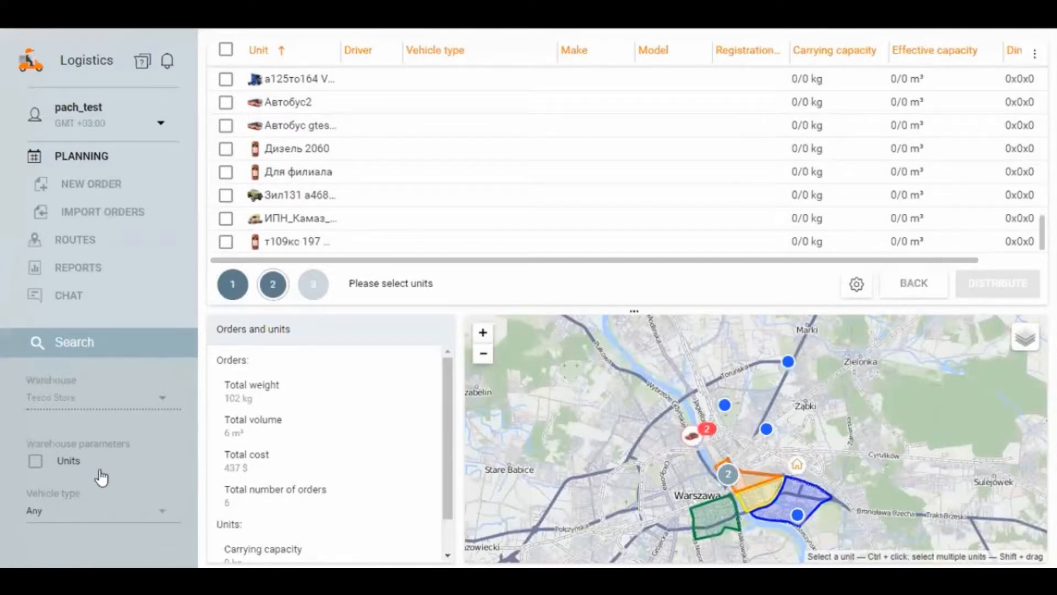
Step: Limit the list to the warehouse's units, keeping vehicle type Any, and distribute the orders among all five units
left_click(65, 463)
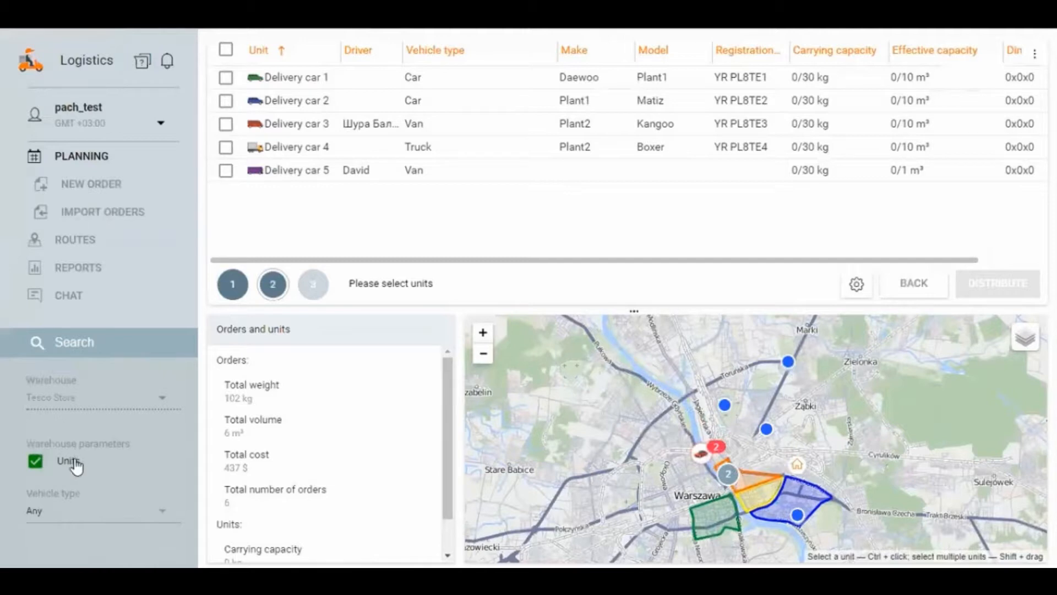
left_click(72, 509)
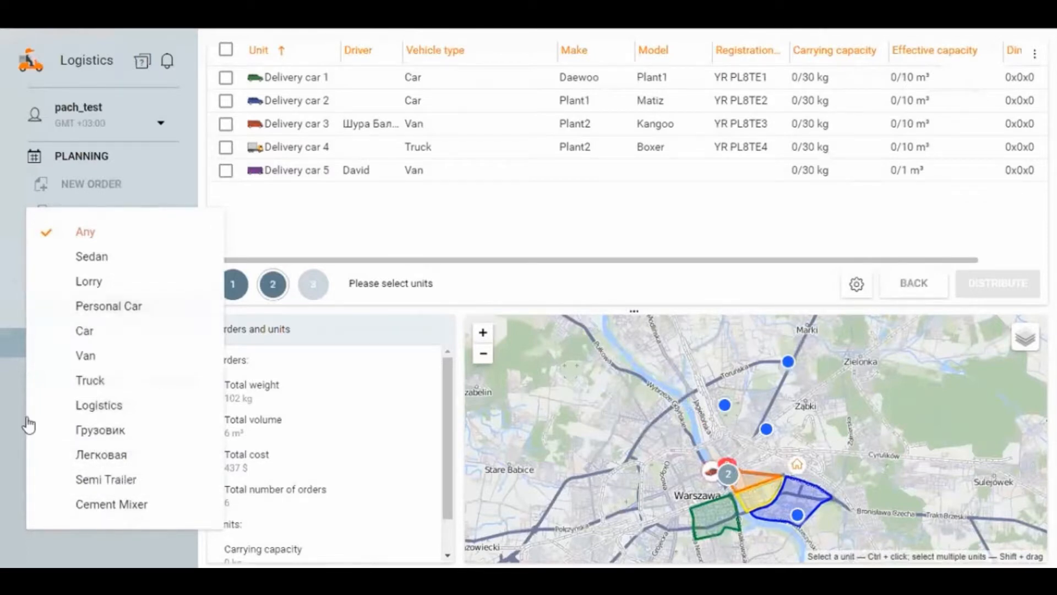
left_click(19, 496)
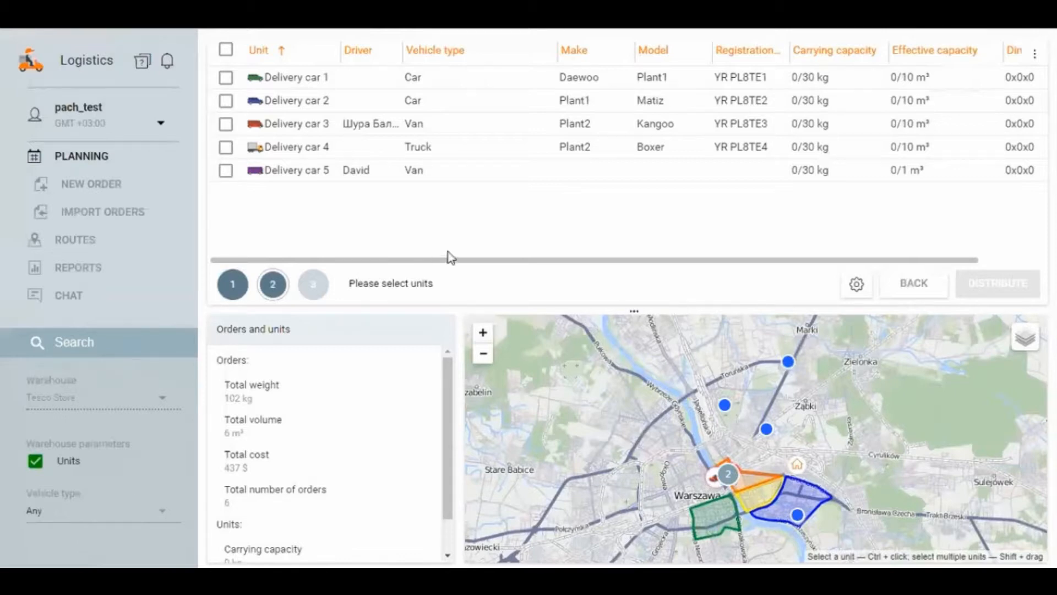
left_click(226, 49)
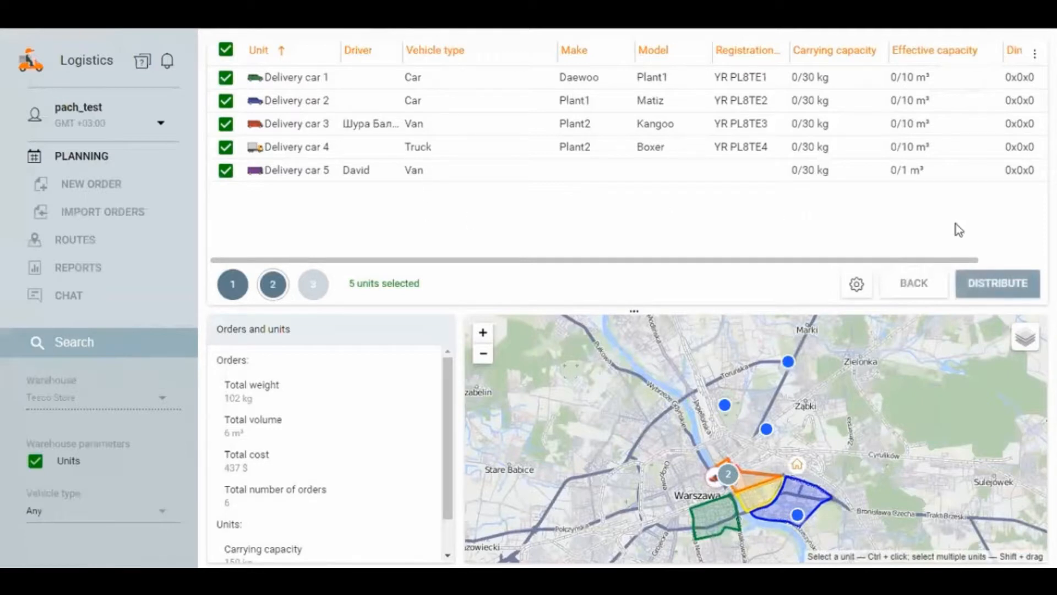
left_click(998, 286)
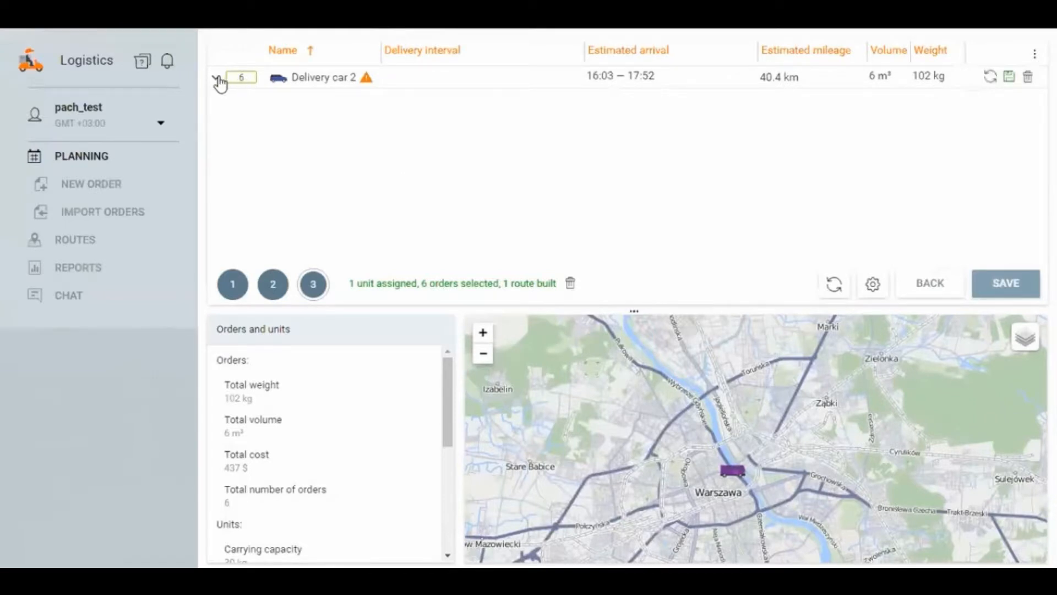
Step: Expand the Delivery car 2 route, show it on the map and examine its order stops around Warsaw
left_click(218, 80)
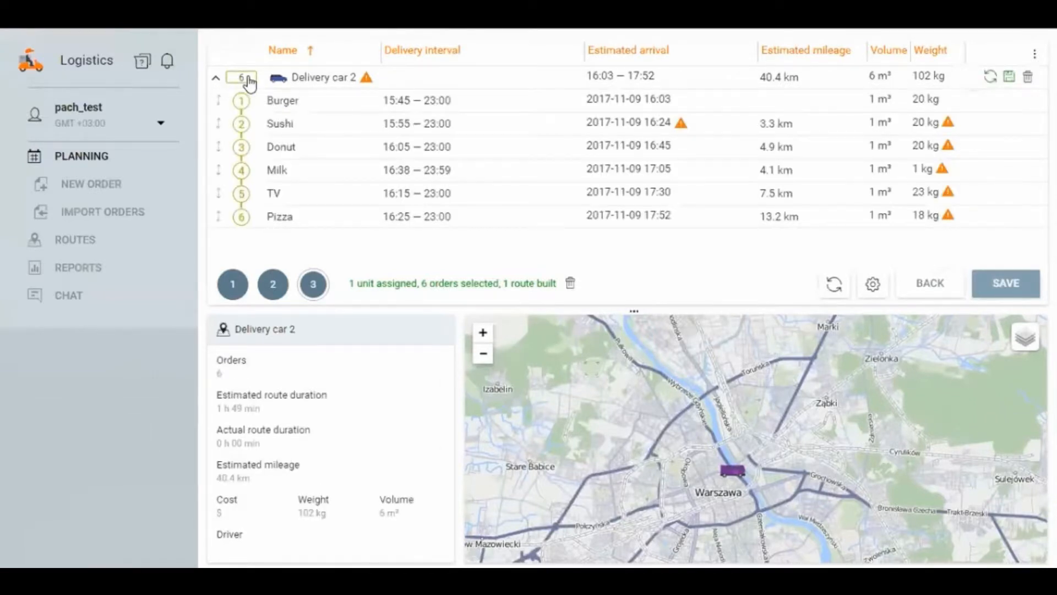
left_click(249, 82)
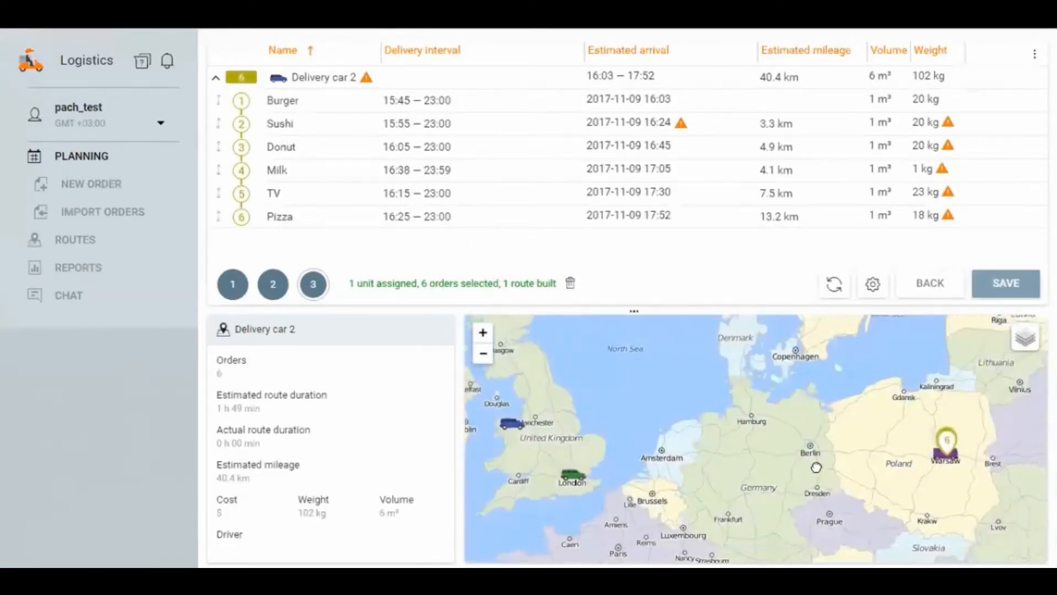
left_click(808, 455)
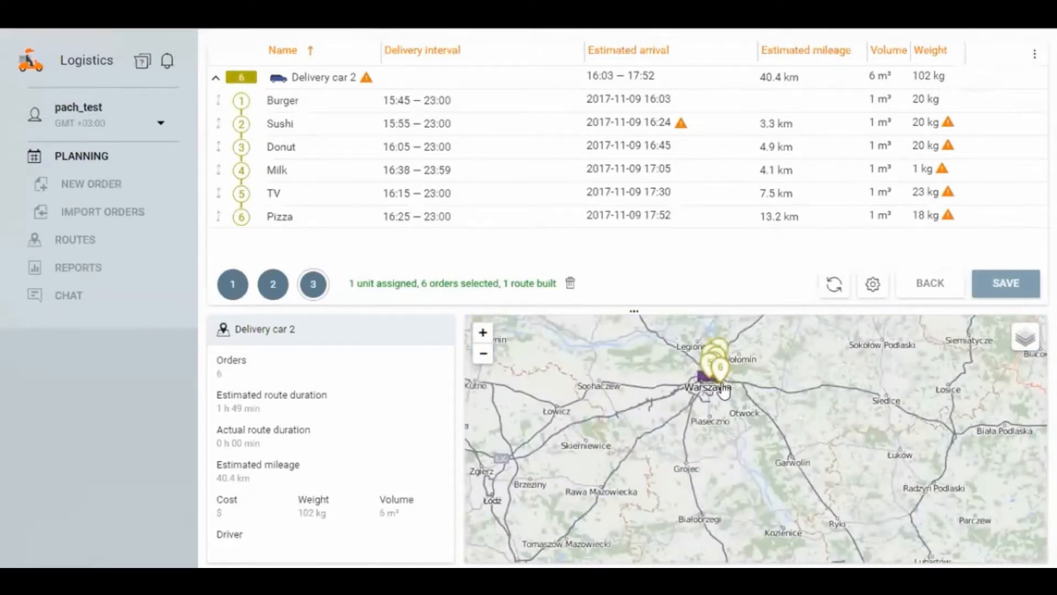
scroll(722, 381, "up", 2)
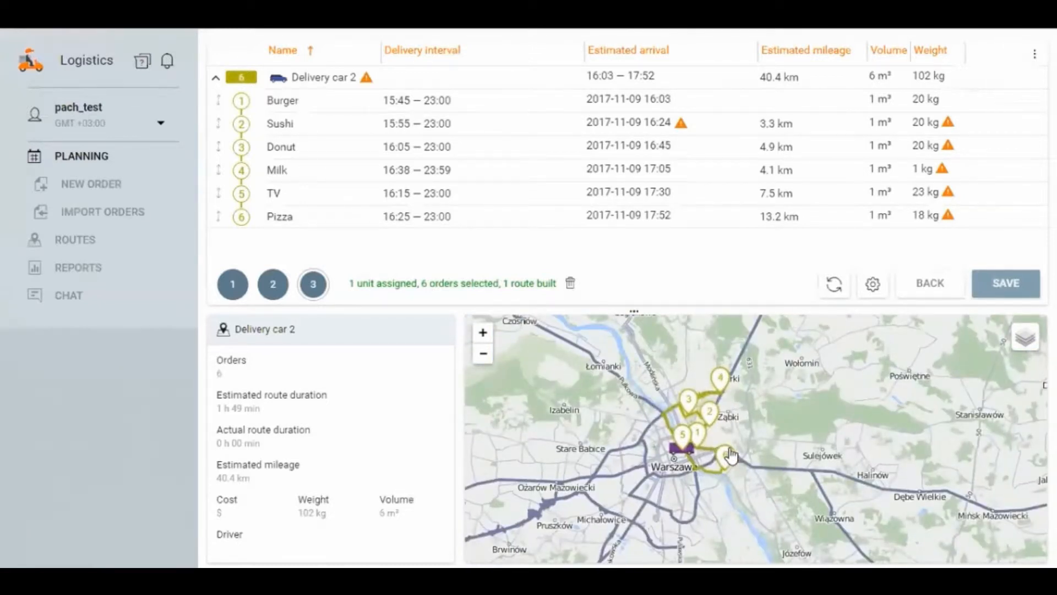
scroll(727, 443, "up", 3)
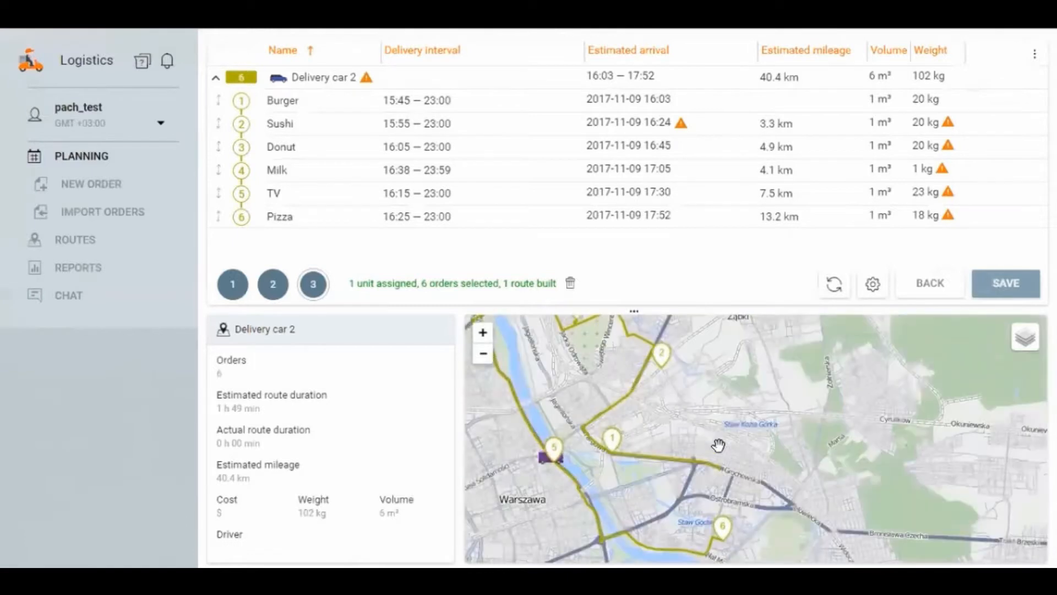
scroll(714, 448, "down", 2)
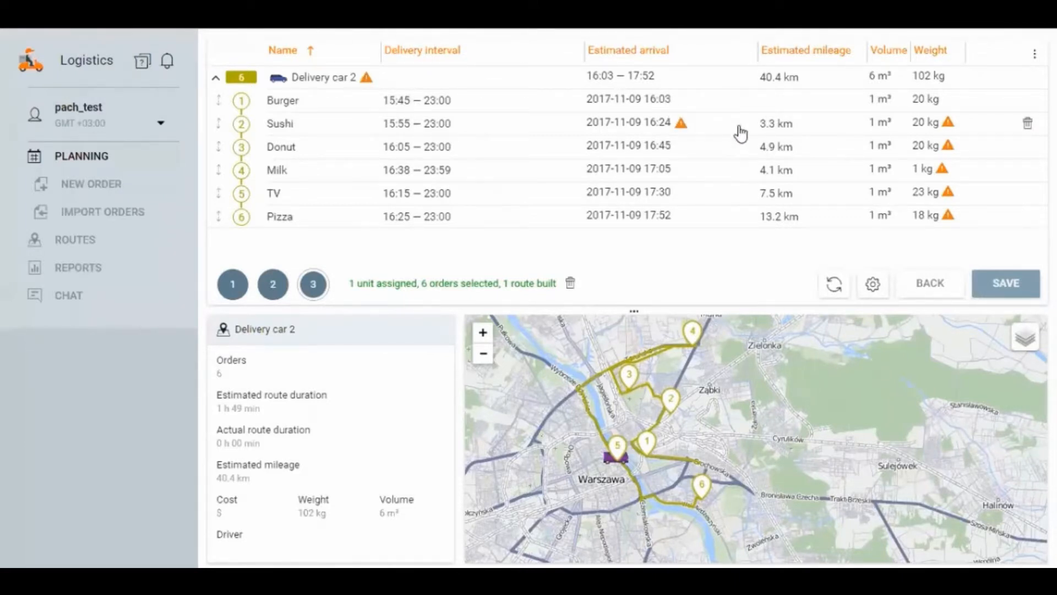
Step: Inspect the Burger and Sushi orders on the route, comparing their arrival times and checking Sushi's arrival and weight warnings
mouse_move(682, 130)
left_click(418, 133)
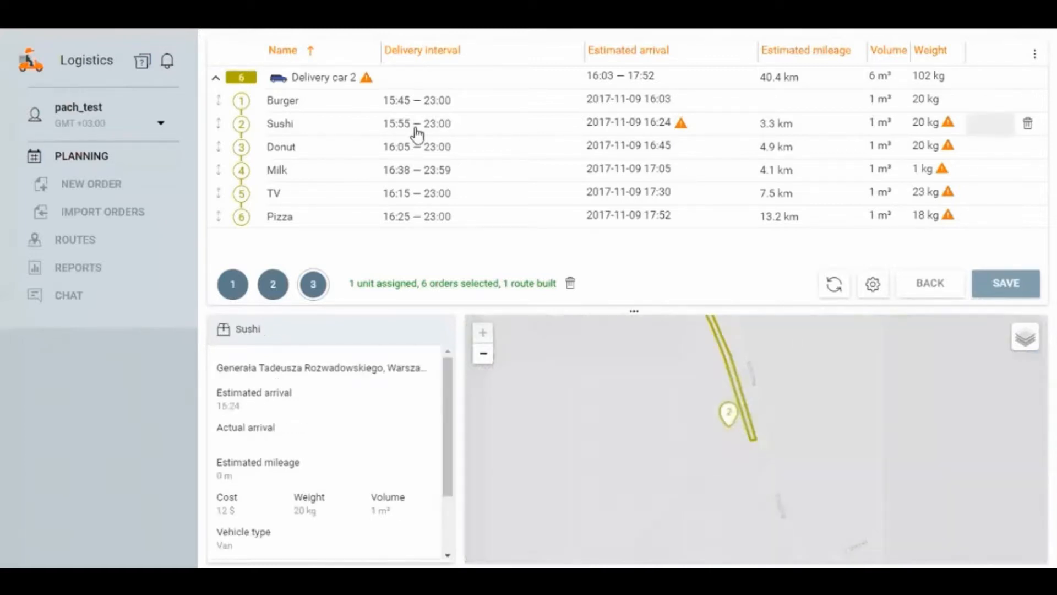
left_click(650, 101)
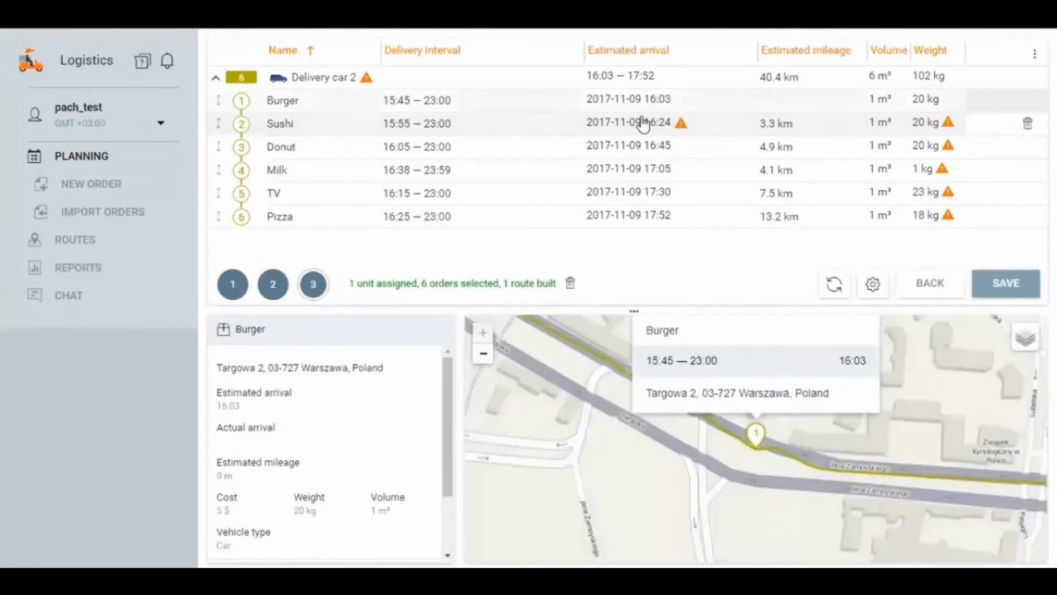
left_click(648, 122)
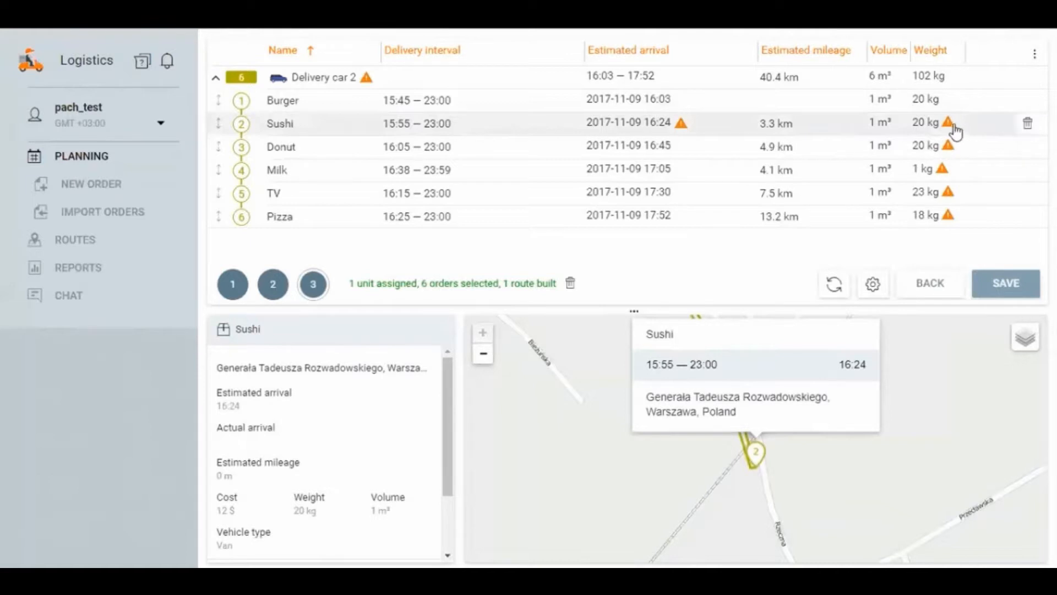
mouse_move(949, 128)
Step: Revisit the unit selection stage to check the chosen units, and return to the built route
left_click(272, 285)
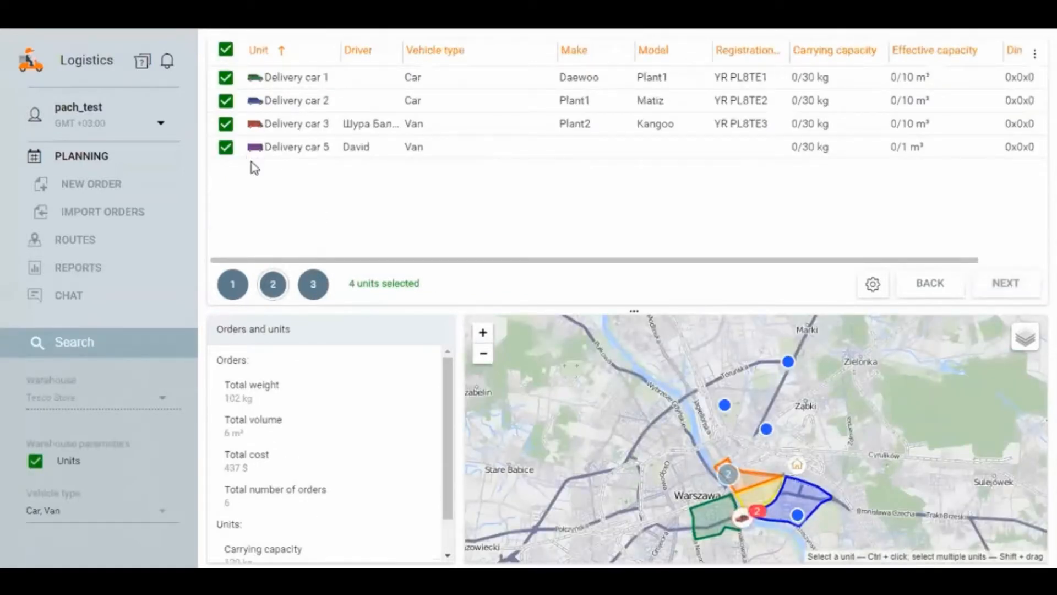
left_click(318, 285)
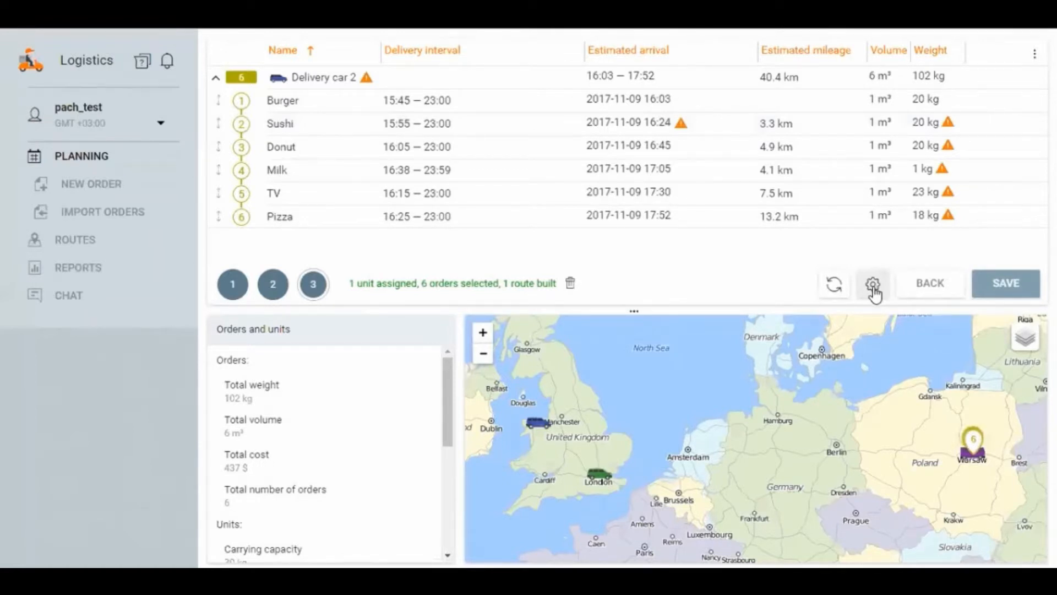
Step: Rebuild the routes with Carrying capacity and Effective capacity enabled as route validity parameters, and expand the Delivery car 3 route
left_click(873, 286)
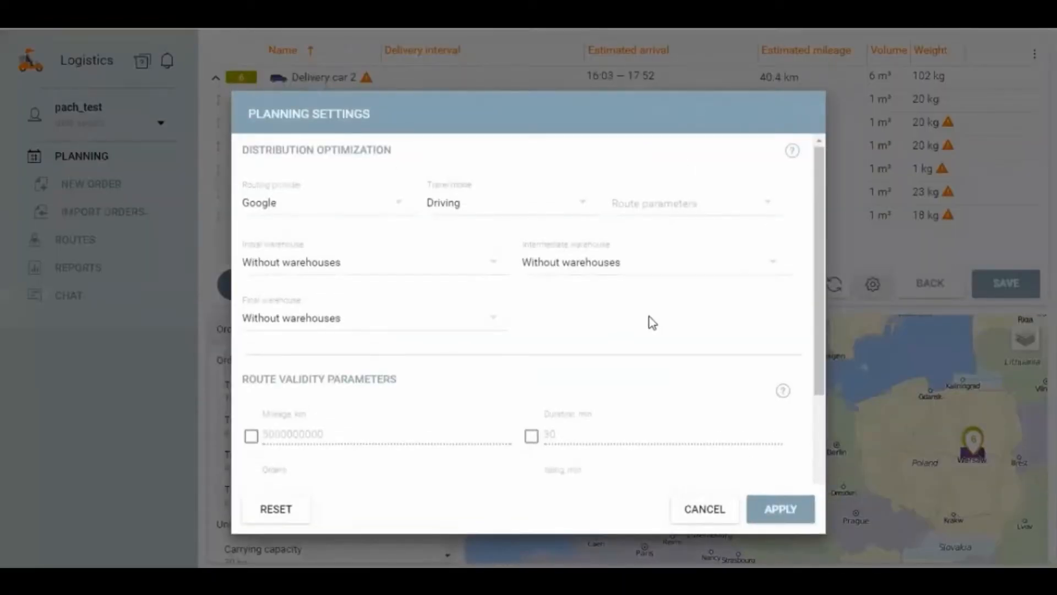
scroll(668, 321, "down", 1)
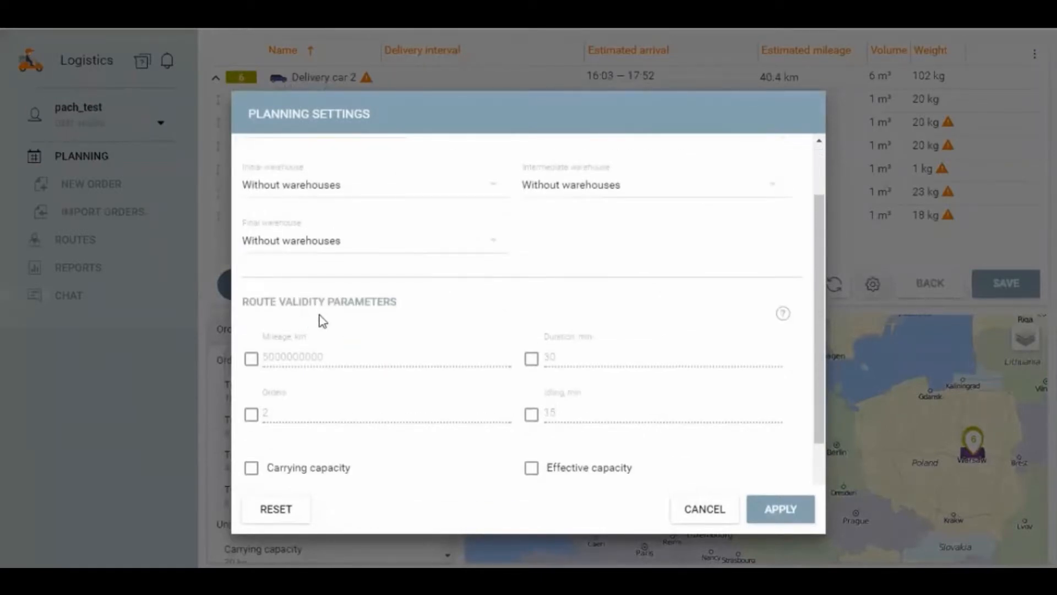
scroll(441, 319, "down", 2)
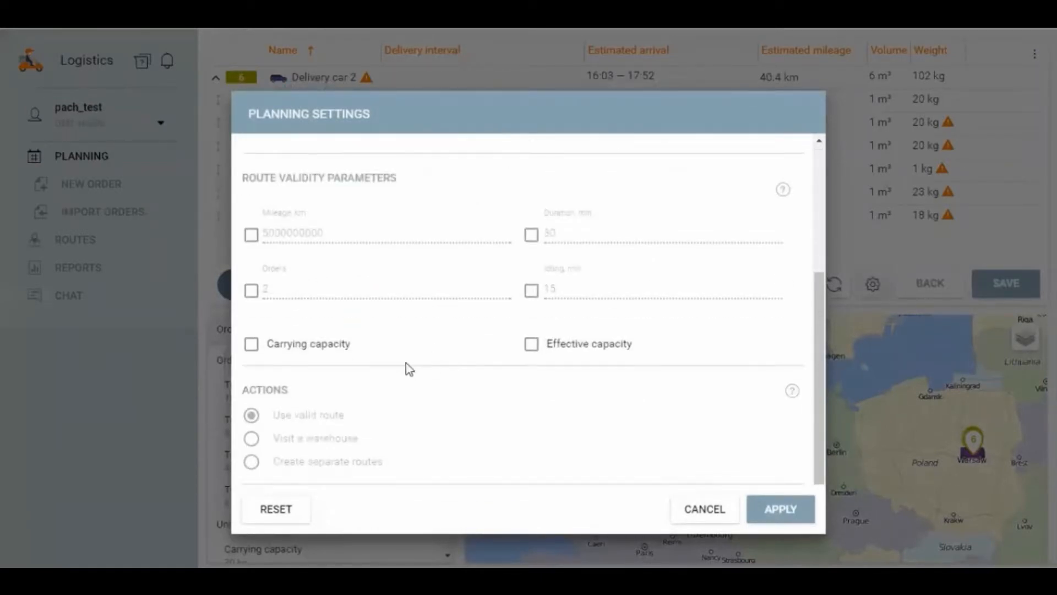
left_click(317, 353)
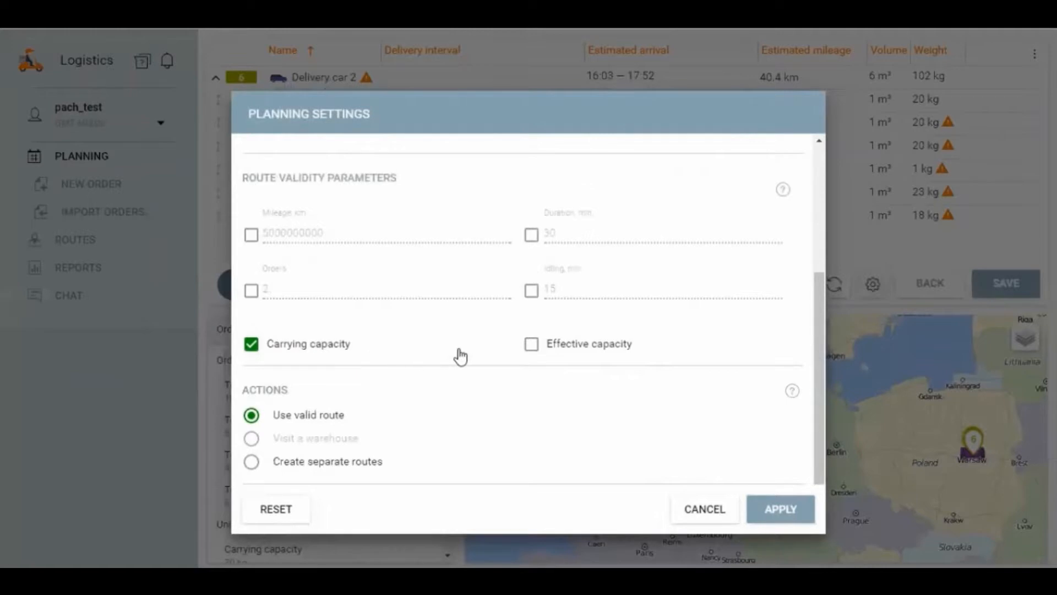
left_click(533, 347)
left_click(784, 515)
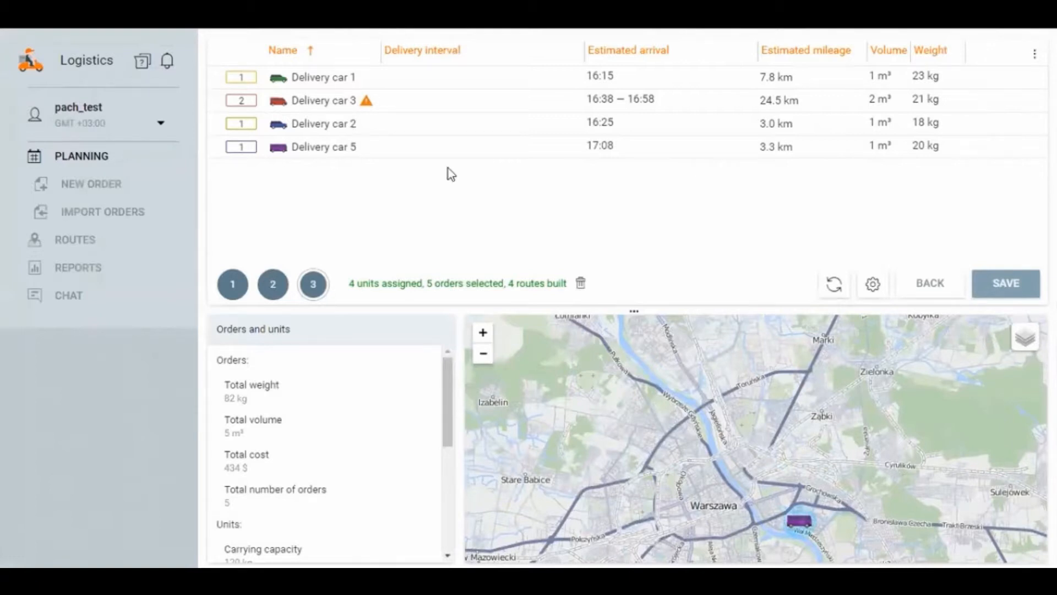
left_click(215, 101)
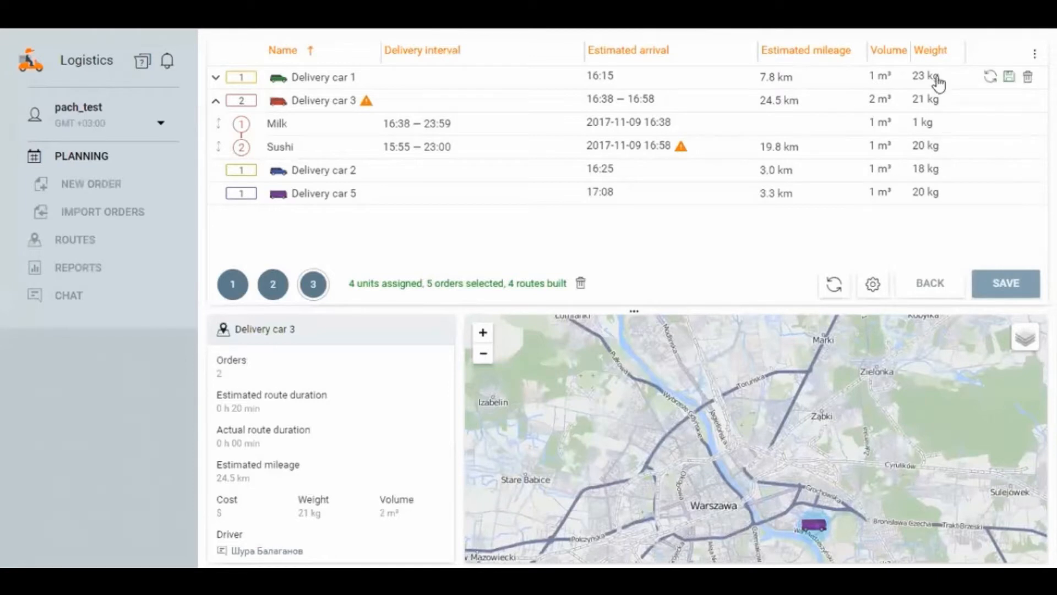
Step: In the planning settings, enable the validity limits for idling at 15 min, duration at 30 min, mileage at 5 km and orders at 2
left_click(873, 285)
scroll(590, 375, "down", 3)
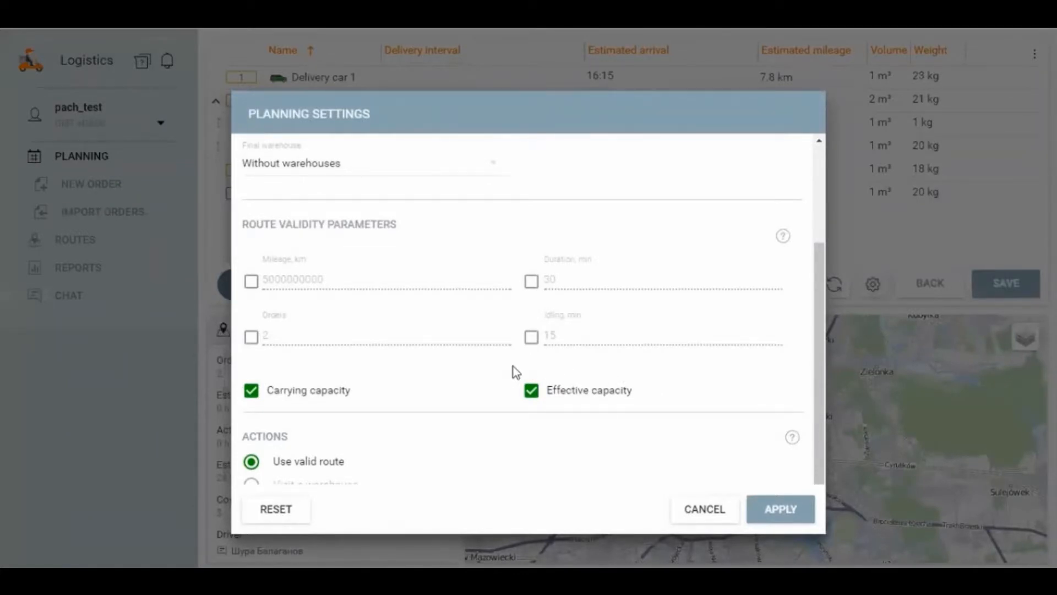
left_click(532, 337)
left_click(530, 283)
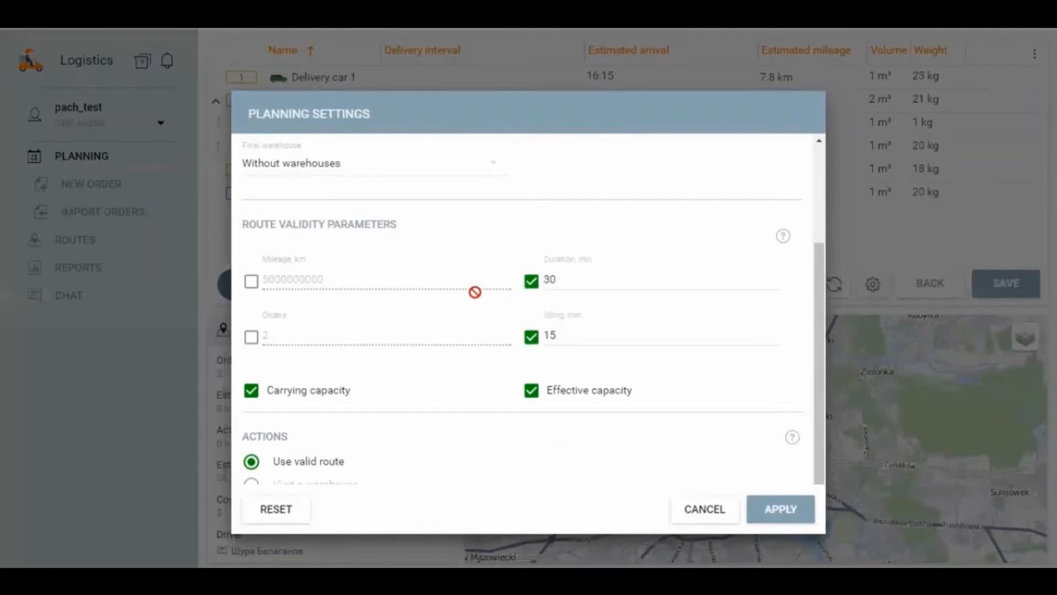
left_click(252, 283)
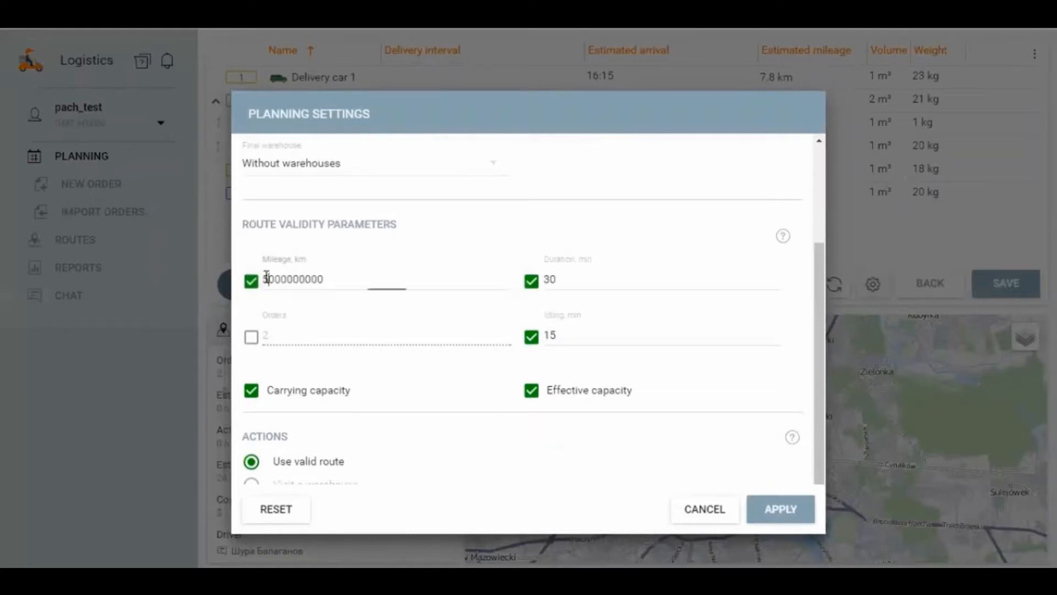
double_click(288, 277)
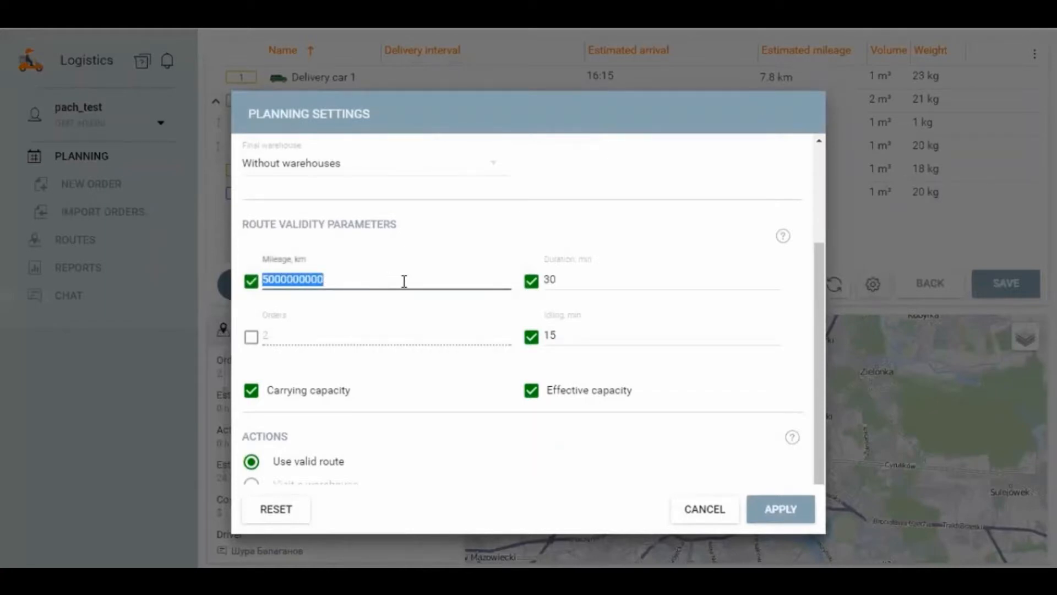
type("5")
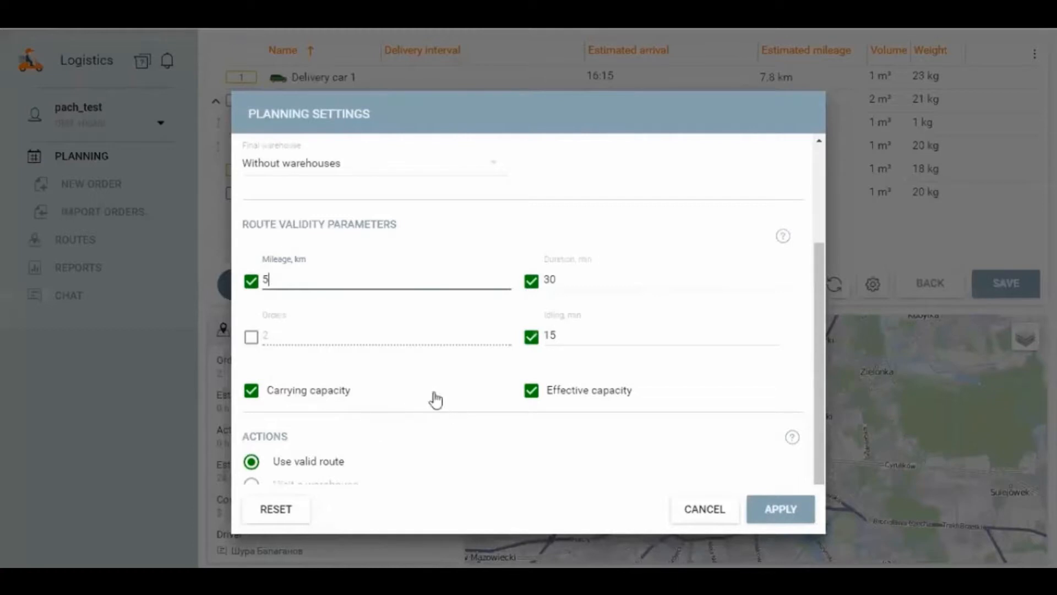
left_click(251, 337)
double_click(269, 335)
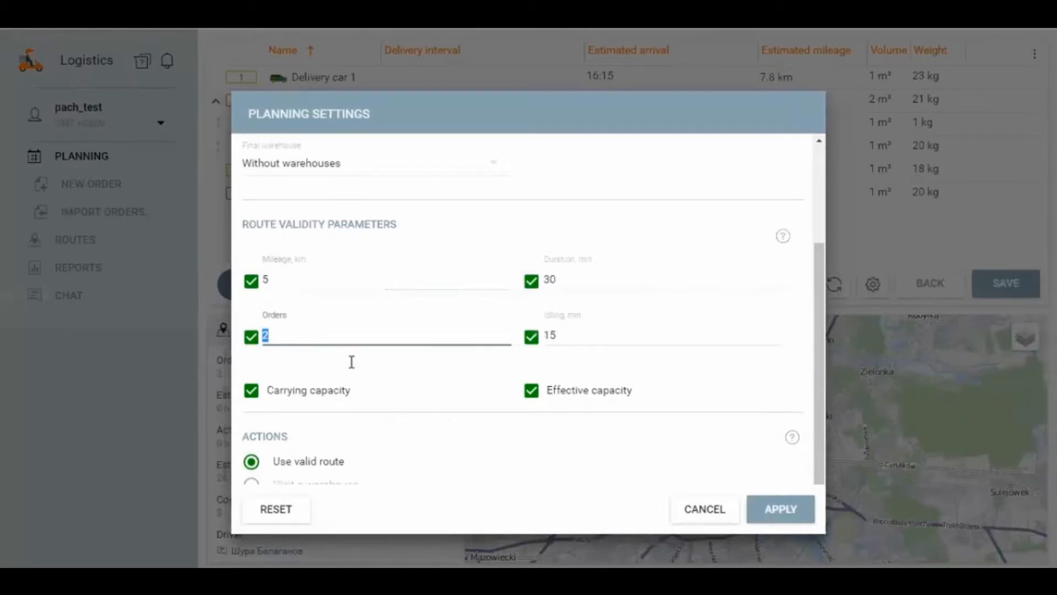
Step: Review the warehouse options, route validity parameters and available actions in the planning settings
scroll(351, 361, "up", 3)
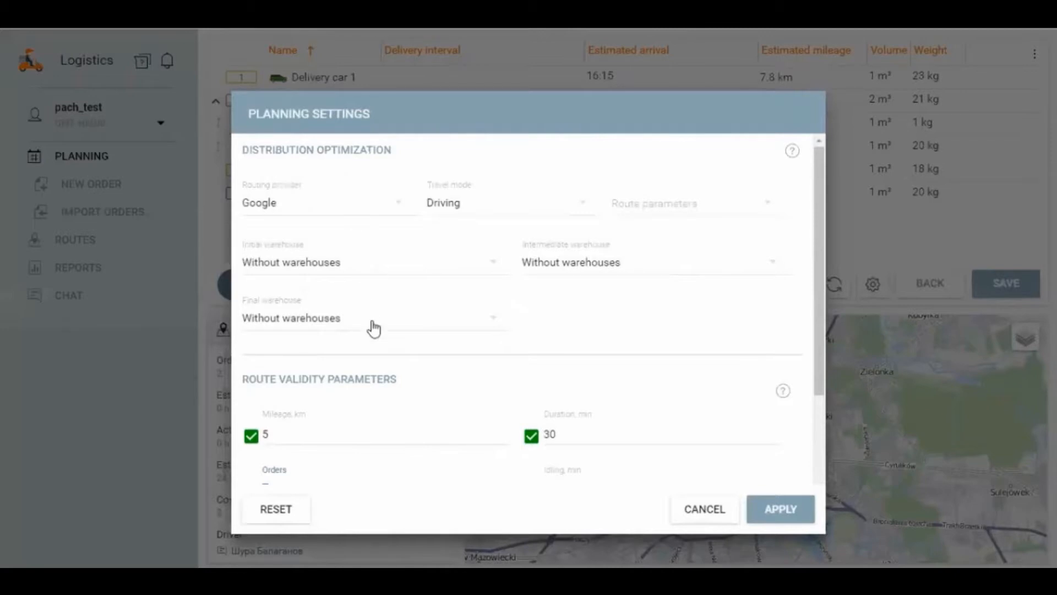
scroll(410, 347, "down", 1)
scroll(410, 348, "down", 3)
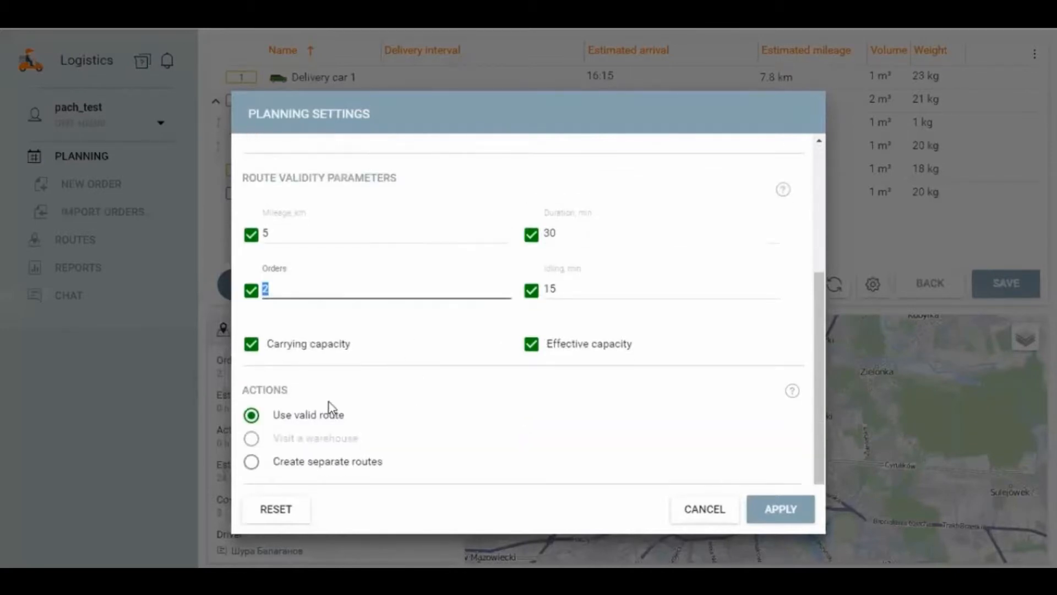
scroll(432, 363, "up", 2)
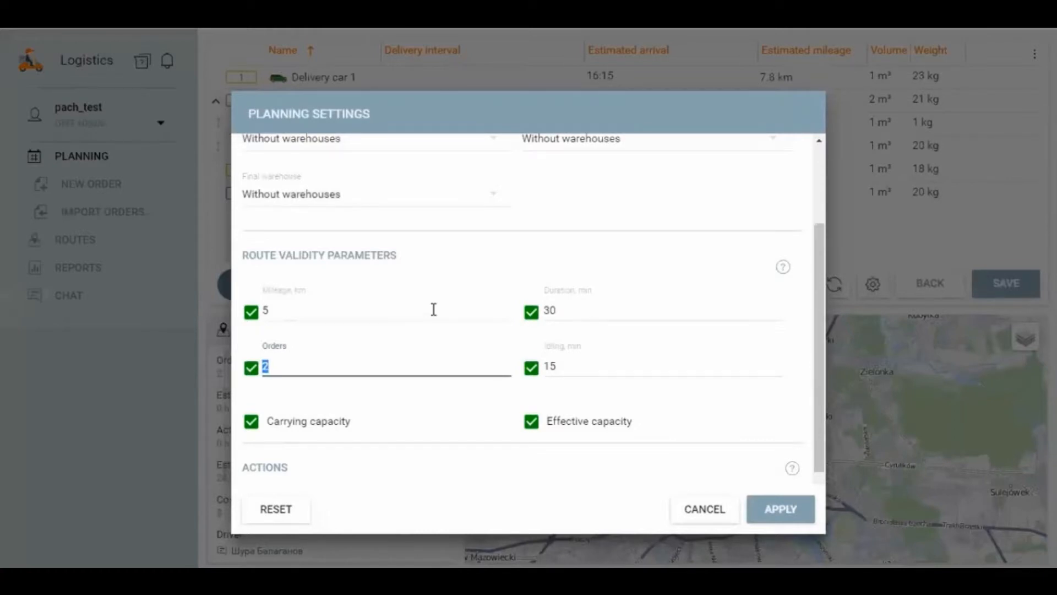
scroll(305, 295, "up", 2)
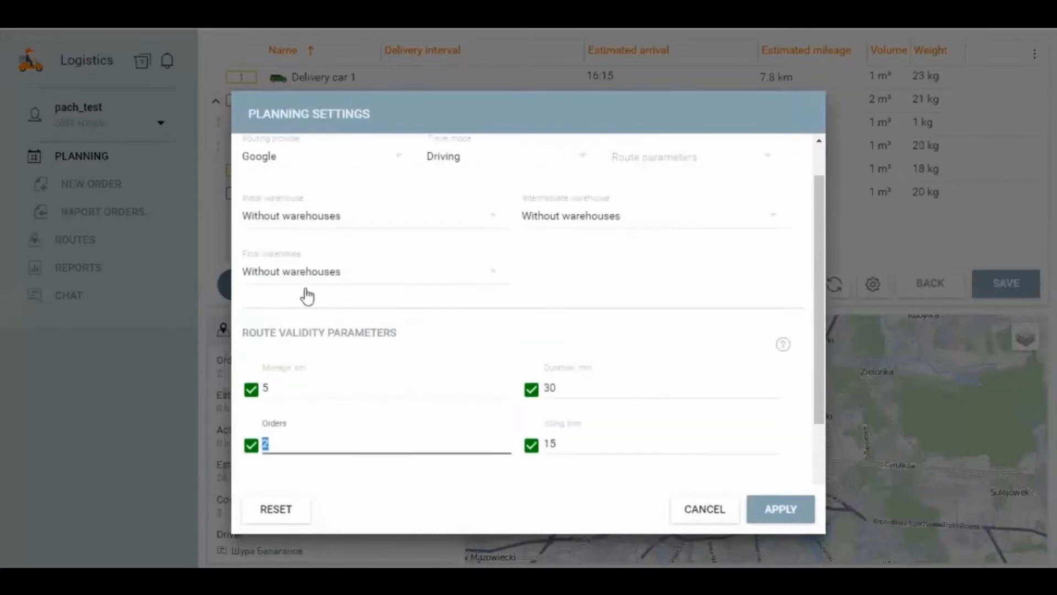
scroll(328, 349, "up", 1)
scroll(364, 351, "down", 2)
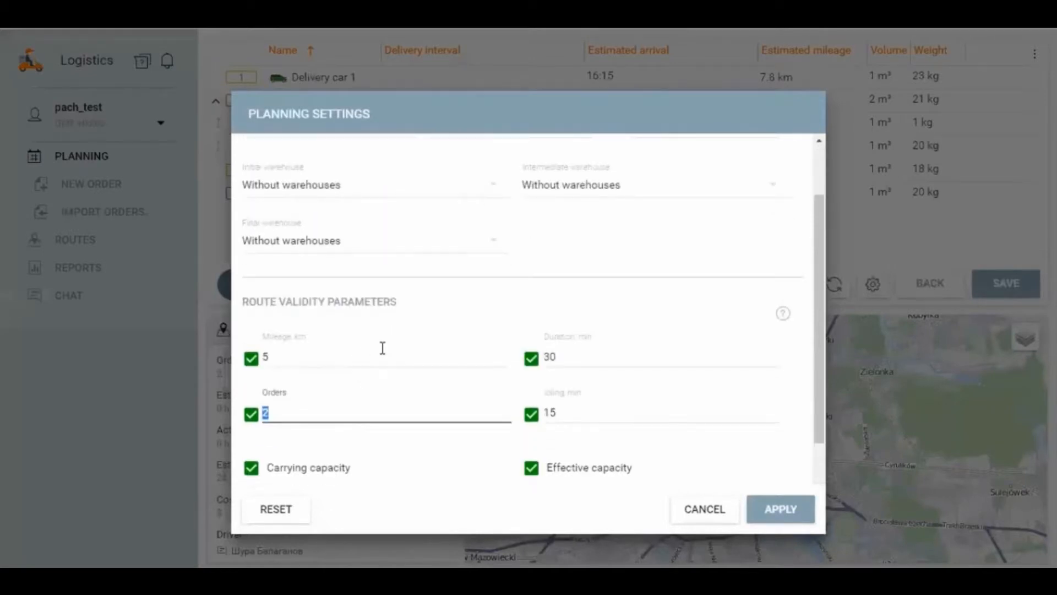
scroll(392, 347, "up", 1)
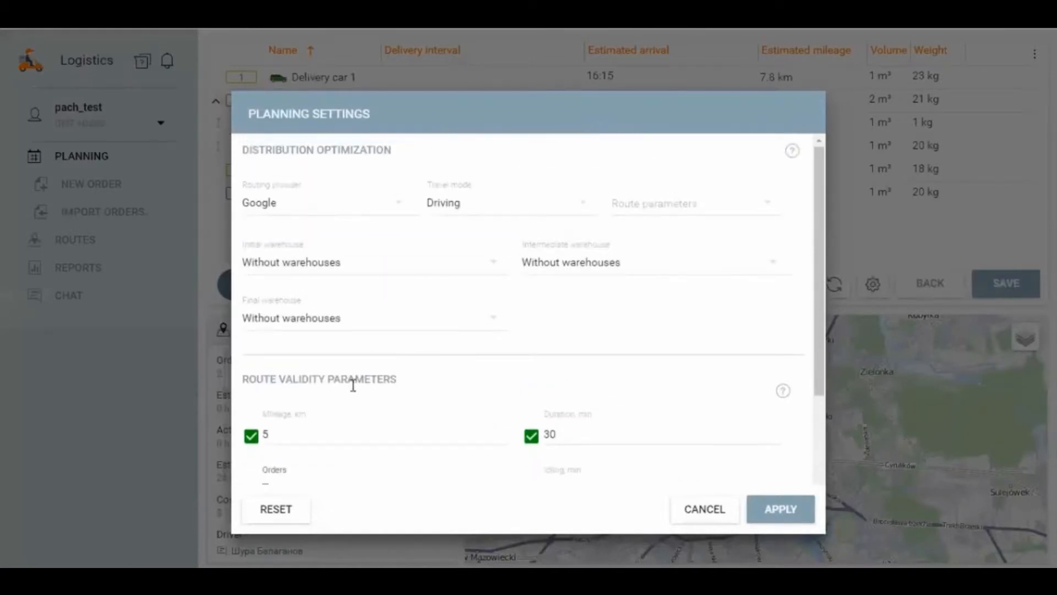
scroll(353, 385, "down", 1)
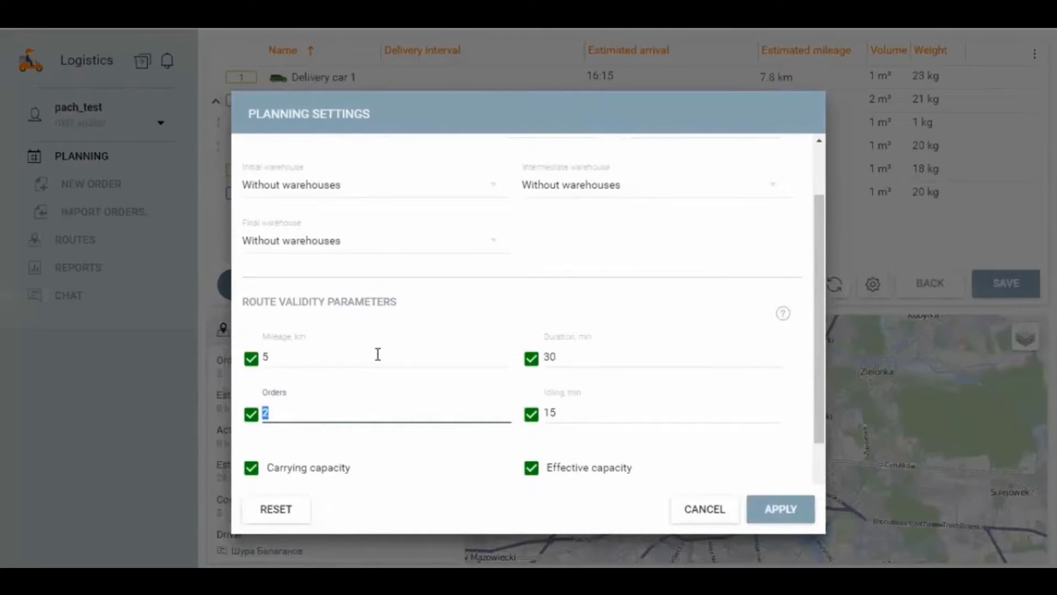
scroll(378, 354, "down", 1)
scroll(389, 316, "down", 1)
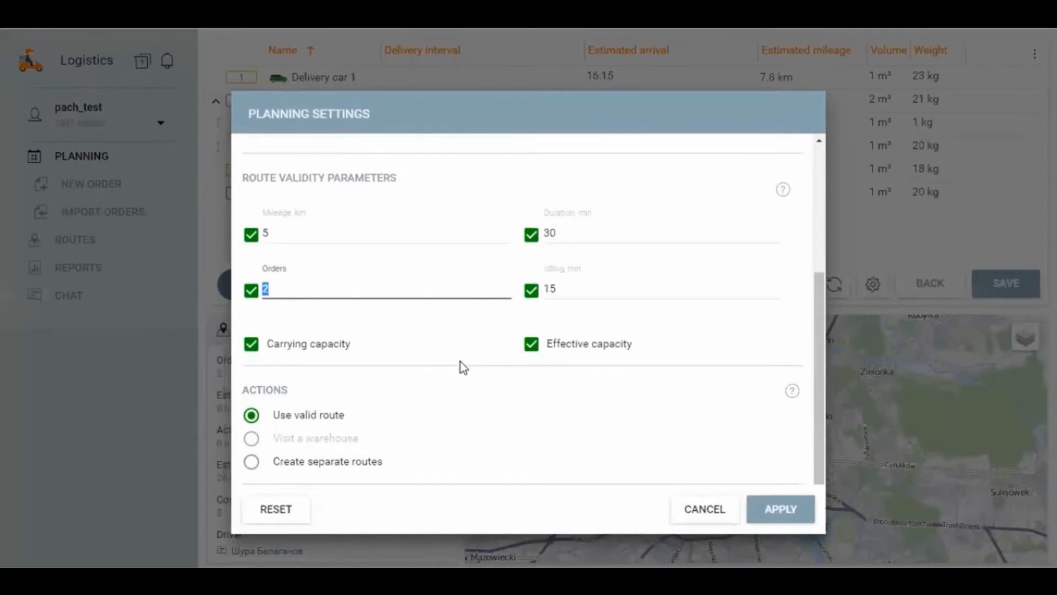
Step: Keep Google routing with Driving mode, set the route parameters to Without traffic, and apply the planning settings
scroll(441, 337, "up", 5)
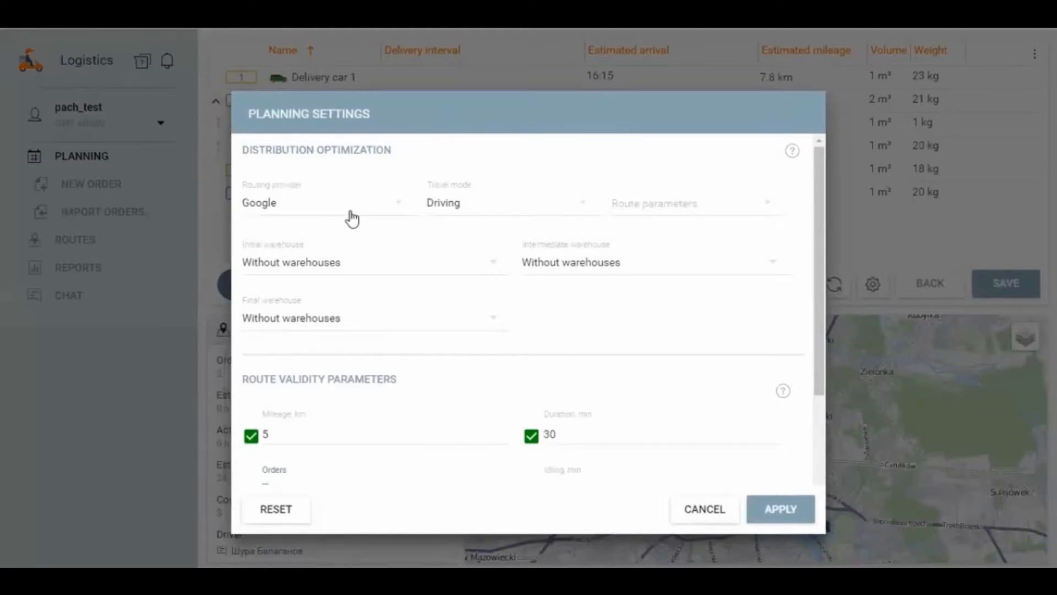
left_click(297, 208)
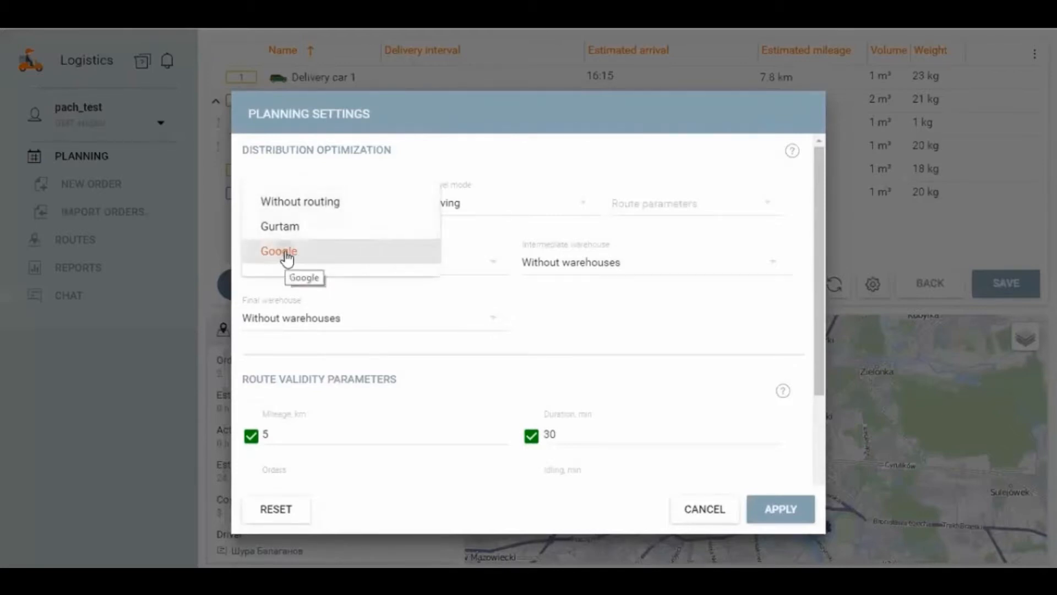
left_click(286, 255)
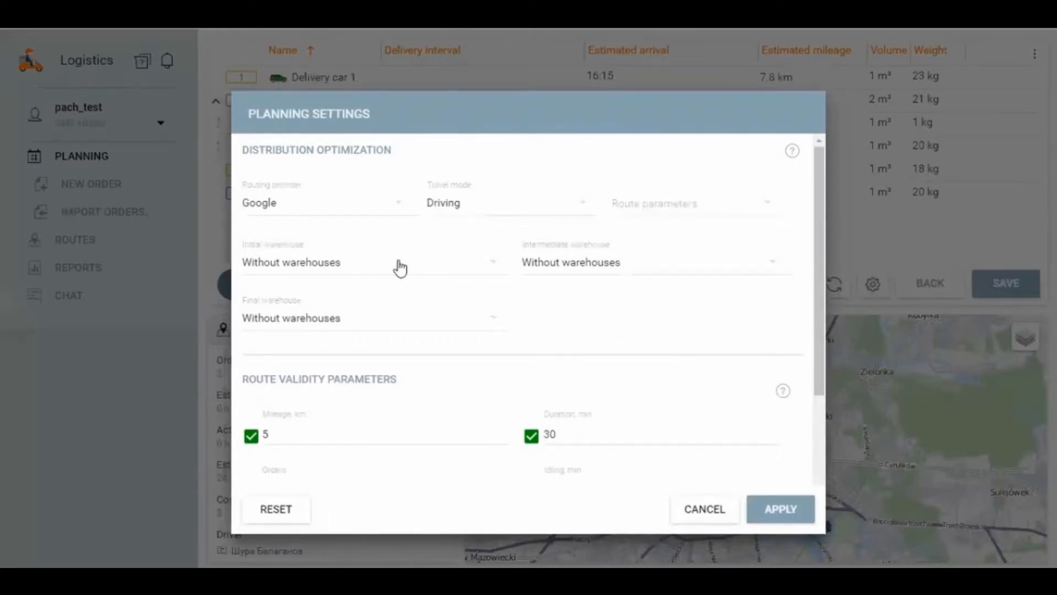
left_click(473, 209)
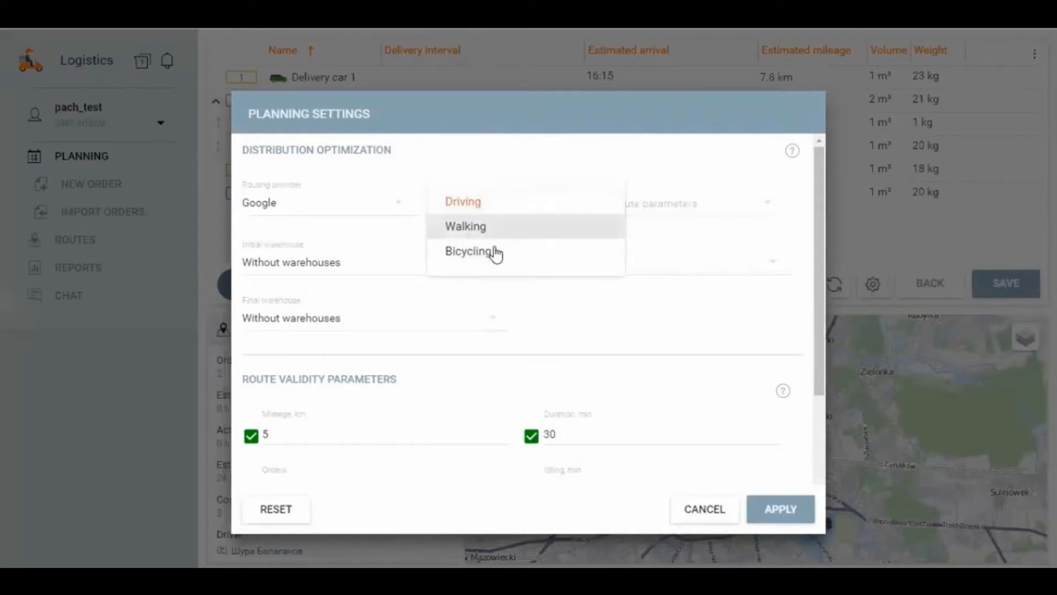
left_click(668, 231)
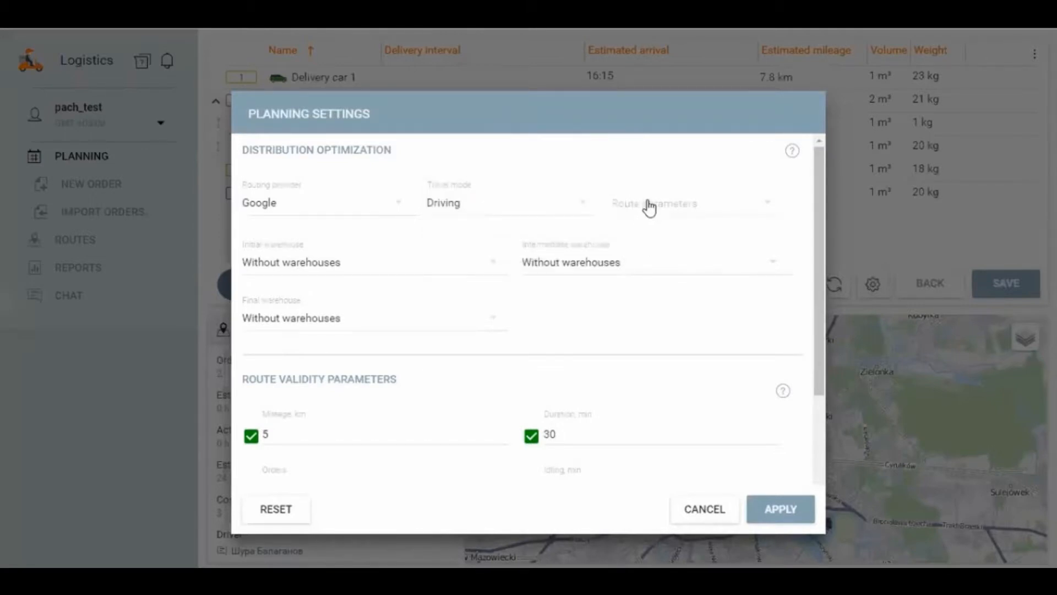
left_click(649, 208)
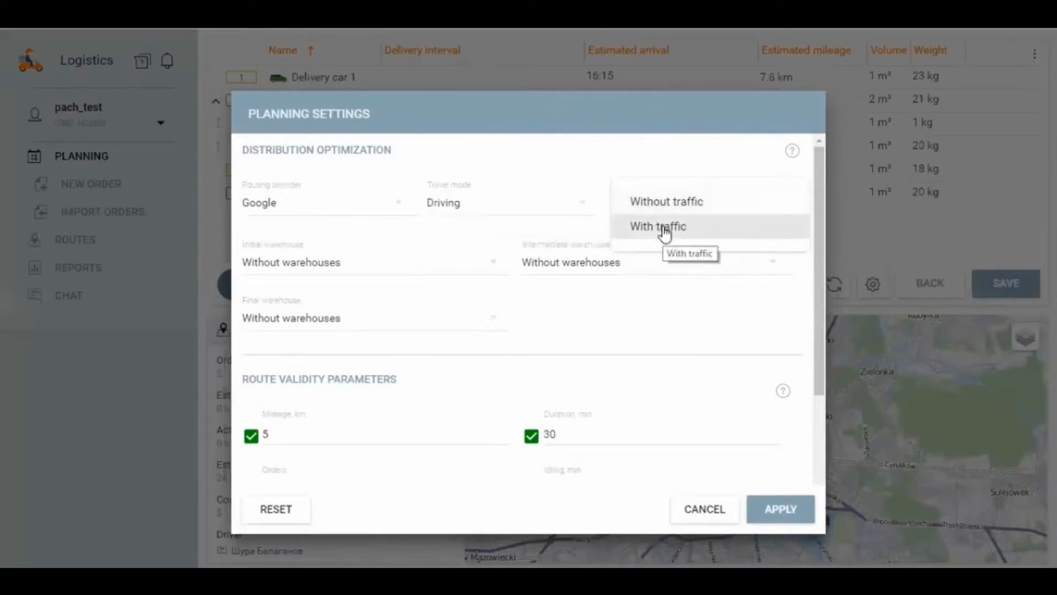
left_click(670, 204)
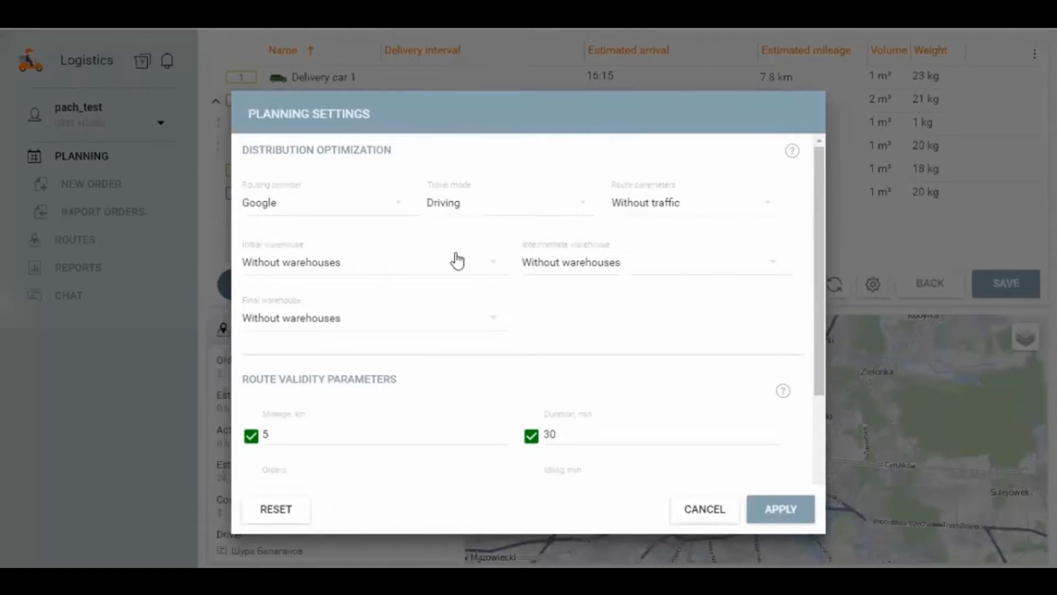
left_click(780, 515)
left_click(777, 510)
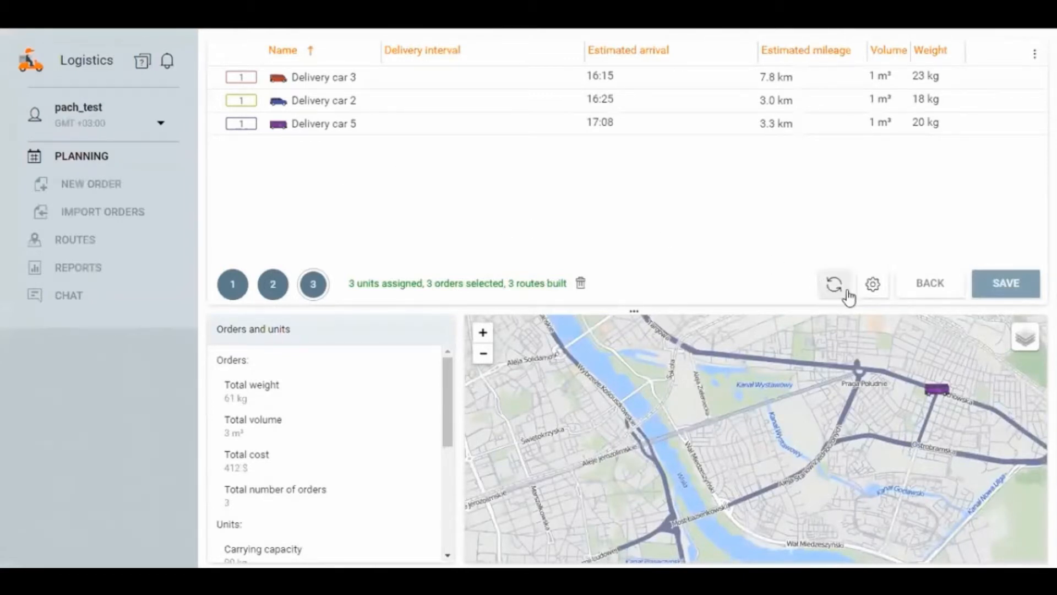
Step: Reopen the planning settings and disable the mileage, duration, idling, orders, carrying capacity and effective capacity validity parameters
left_click(873, 283)
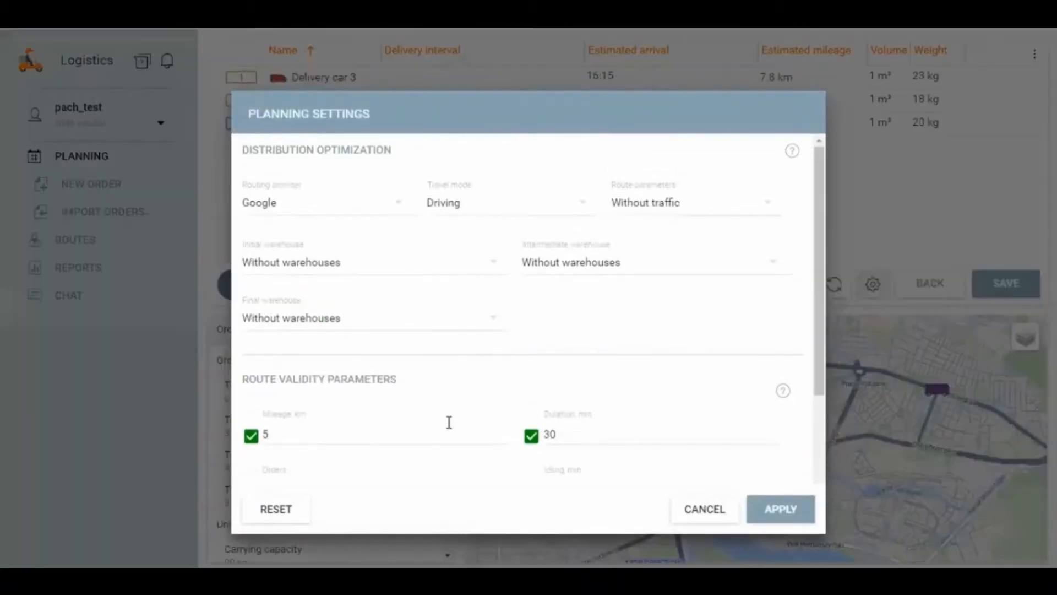
scroll(449, 422, "down", 3)
left_click(251, 281)
left_click(531, 282)
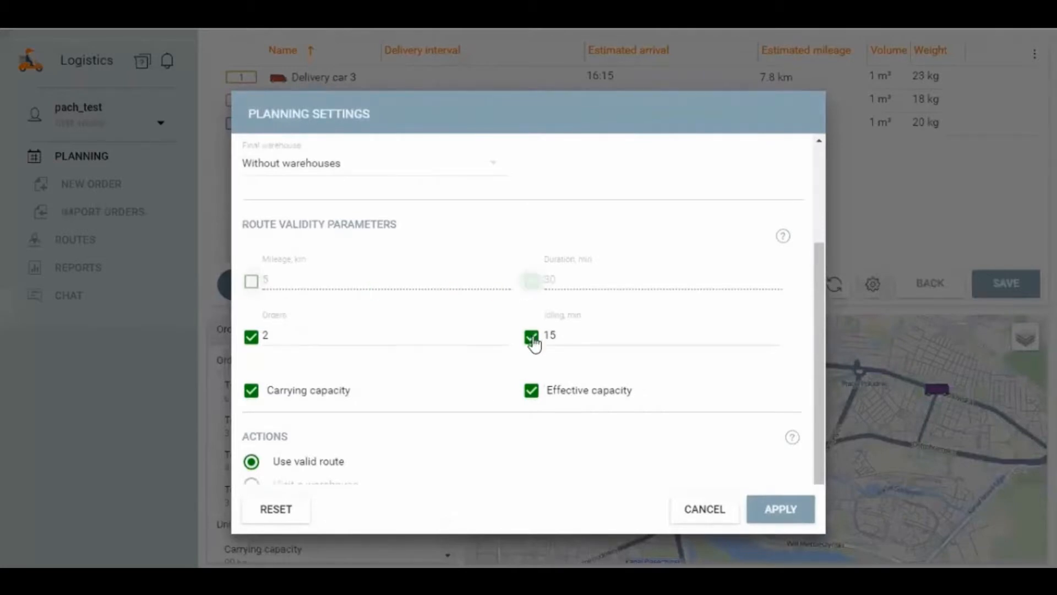
left_click(531, 336)
left_click(530, 391)
left_click(259, 385)
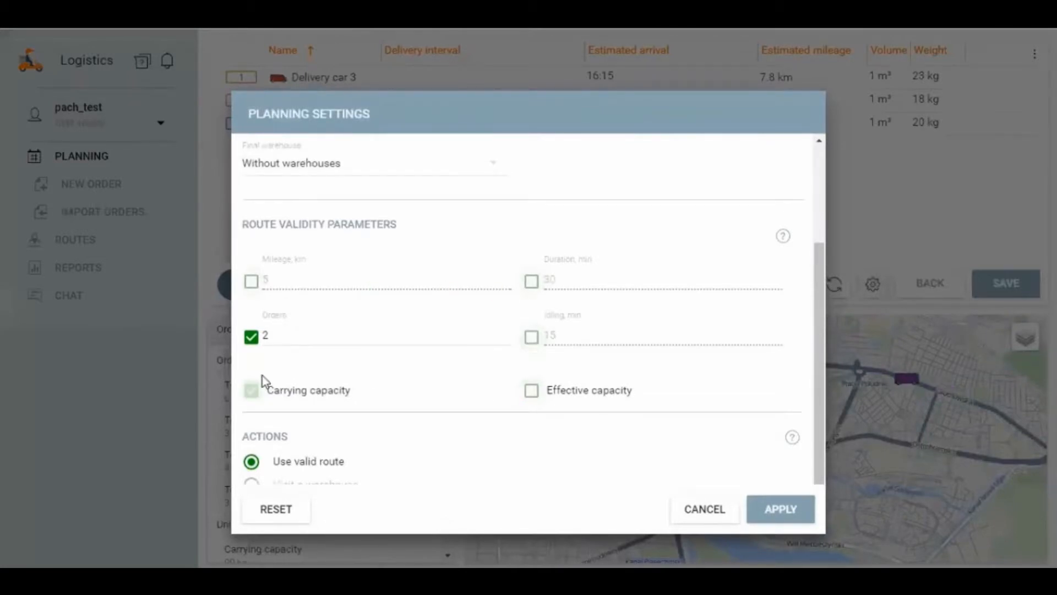
left_click(253, 336)
Step: Set the initial warehouse to Tesco Store in the distribution optimization settings
scroll(430, 324, "up", 3)
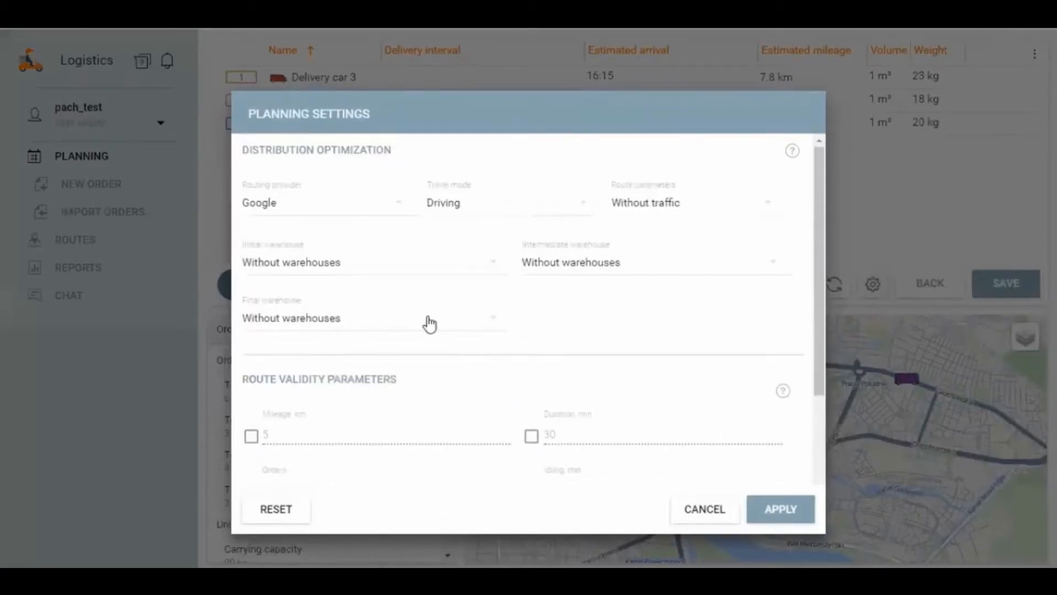
left_click(353, 266)
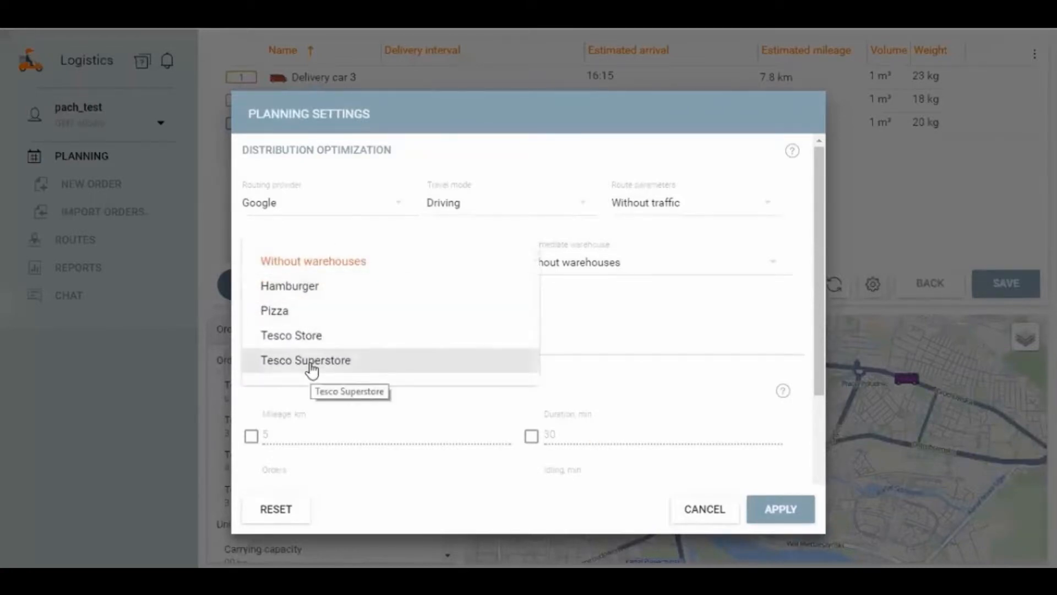
left_click(309, 337)
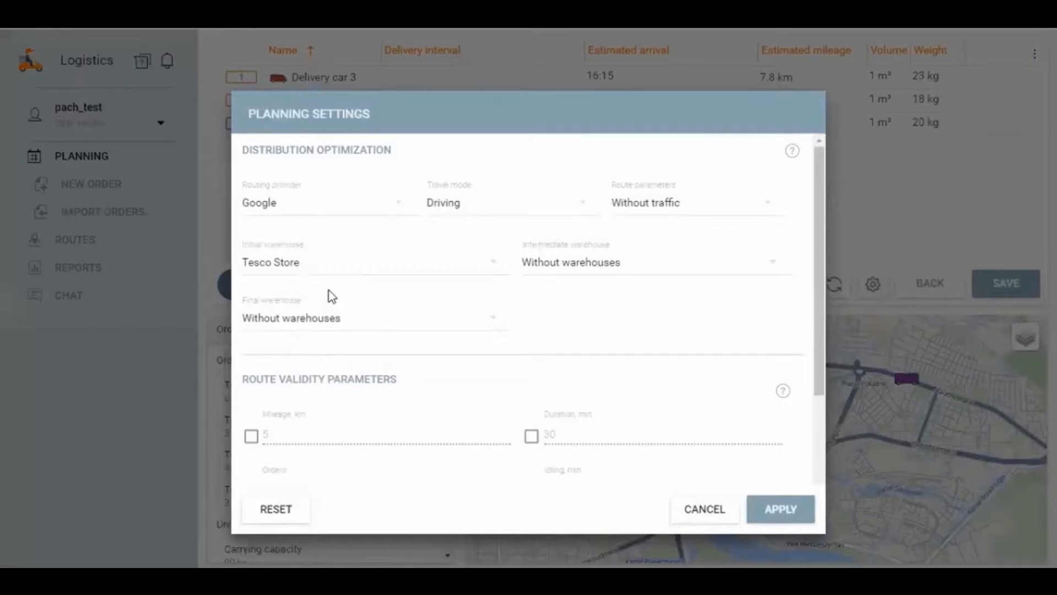
Step: Set the final warehouse to Tesco Store, apply the planning settings and redistribute the orders
left_click(330, 298)
left_click(308, 392)
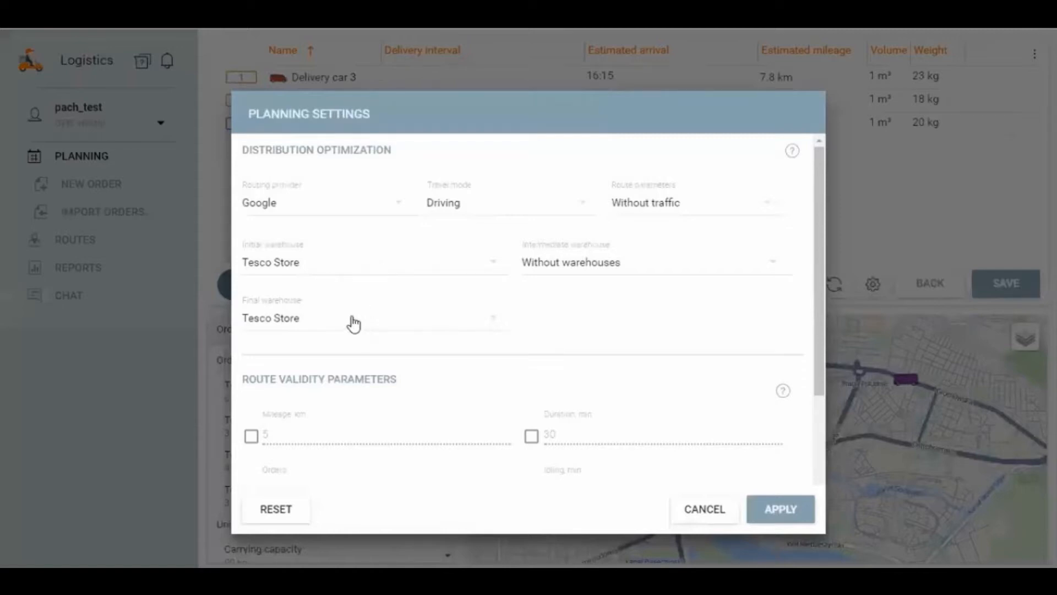
left_click(770, 517)
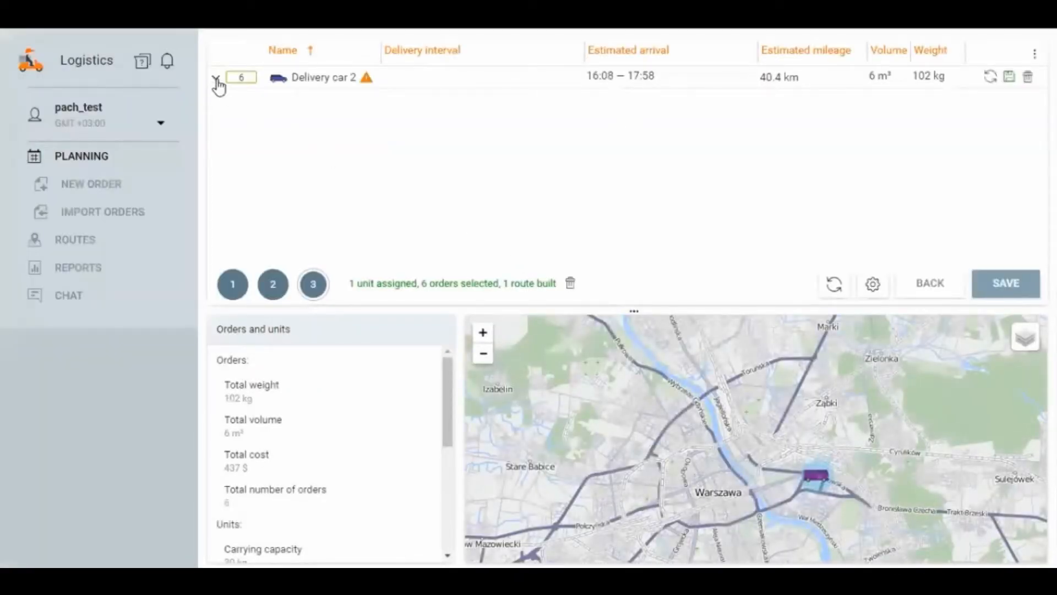
left_click(218, 80)
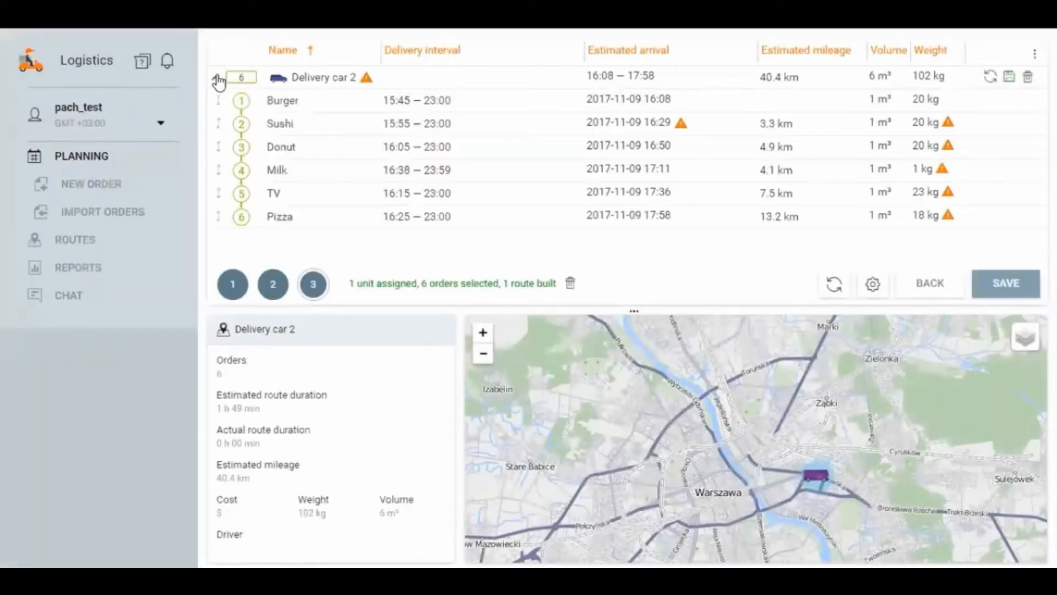
left_click(831, 283)
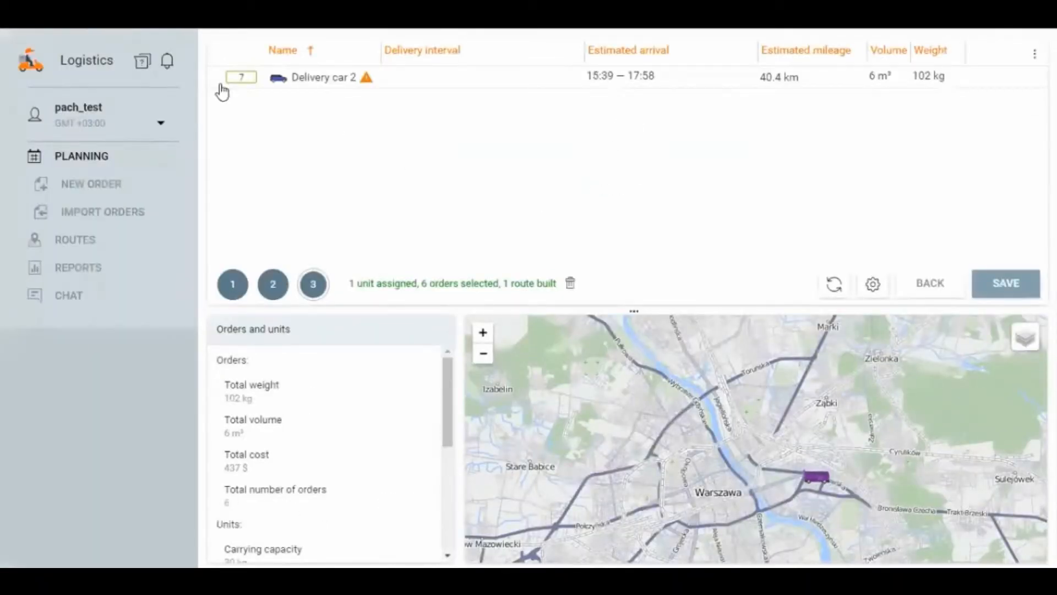
Step: Expand the Delivery car 2 route, show it on the map around Warsaw, and enlarge the map area
left_click(218, 81)
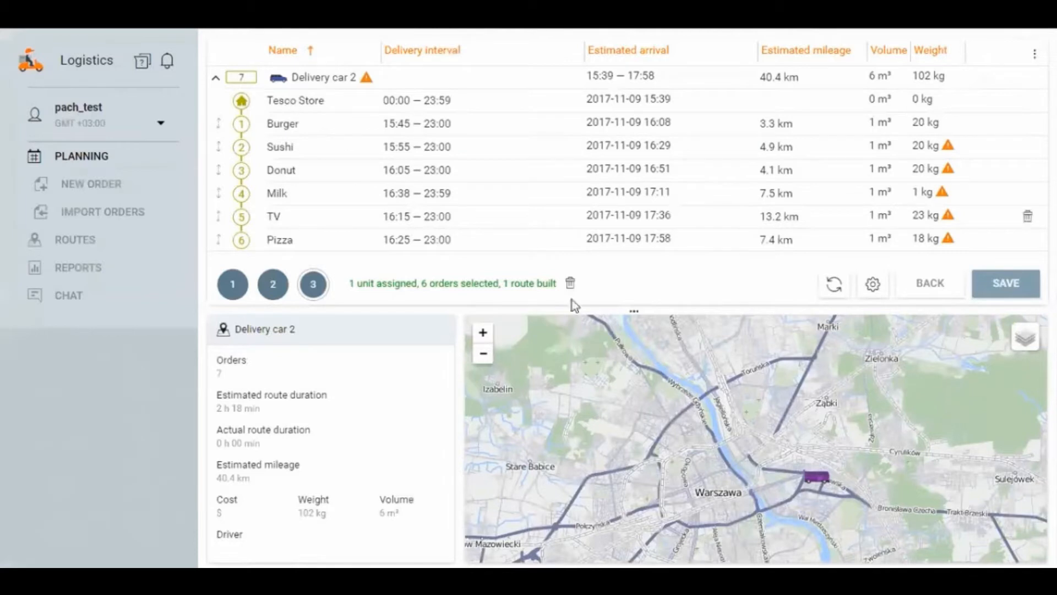
scroll(817, 480, "up", 1)
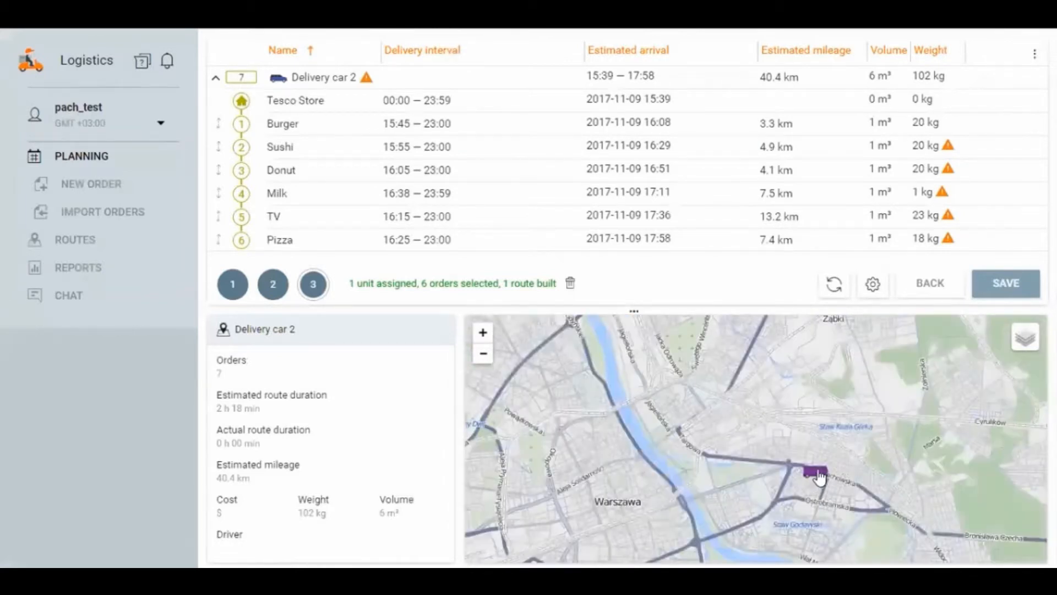
left_click(237, 77)
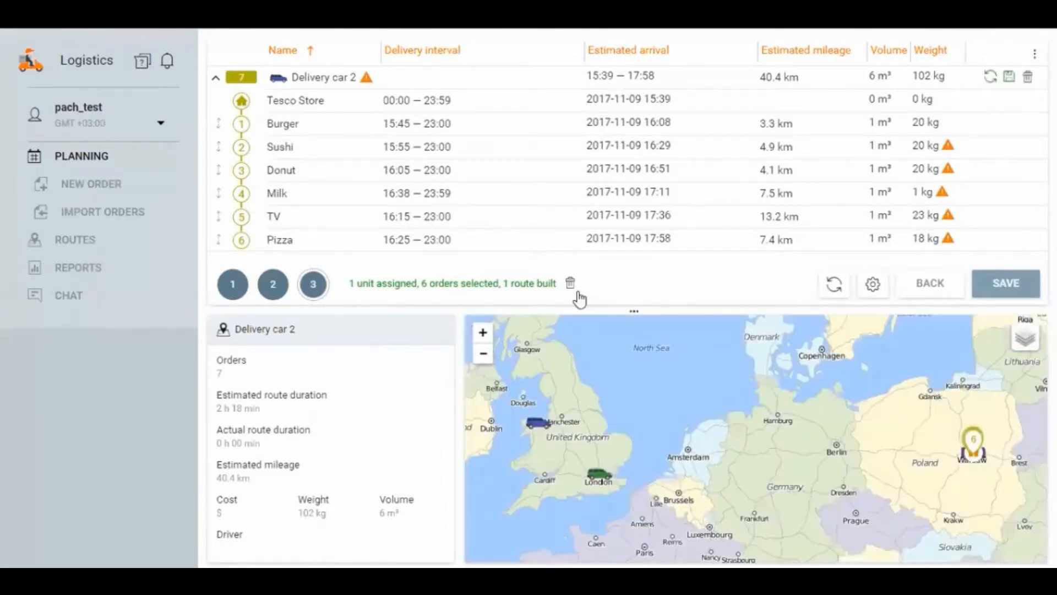
scroll(958, 465, "up", 3)
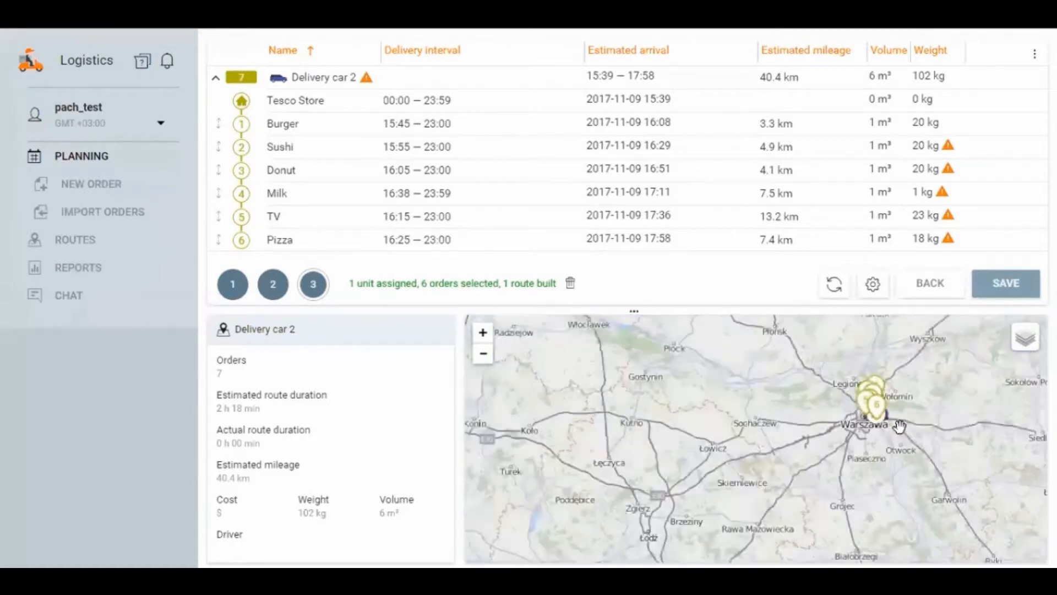
scroll(898, 426, "up", 4)
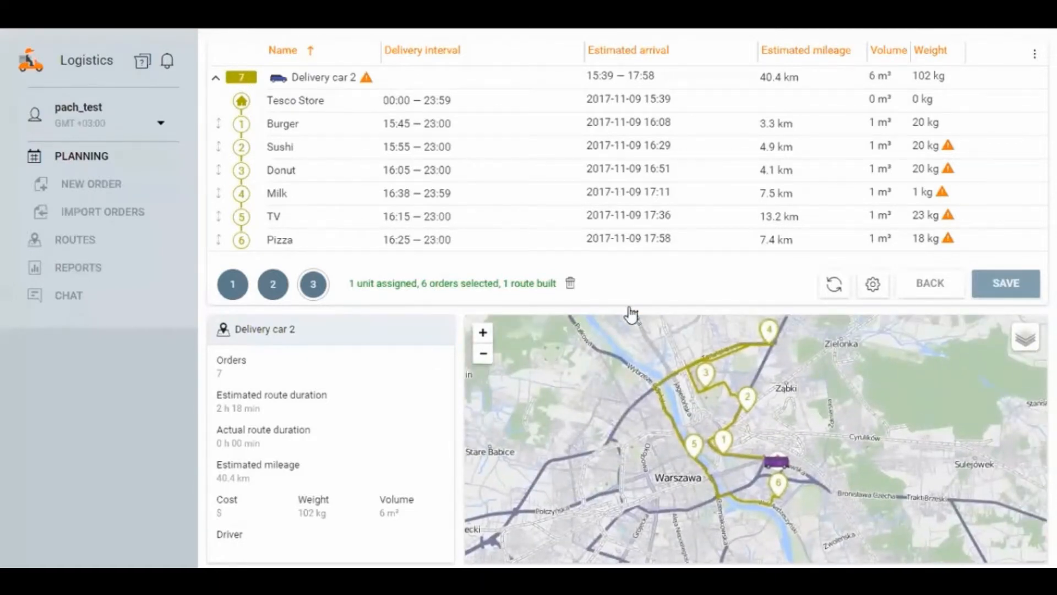
left_click_drag(632, 314, 634, 259)
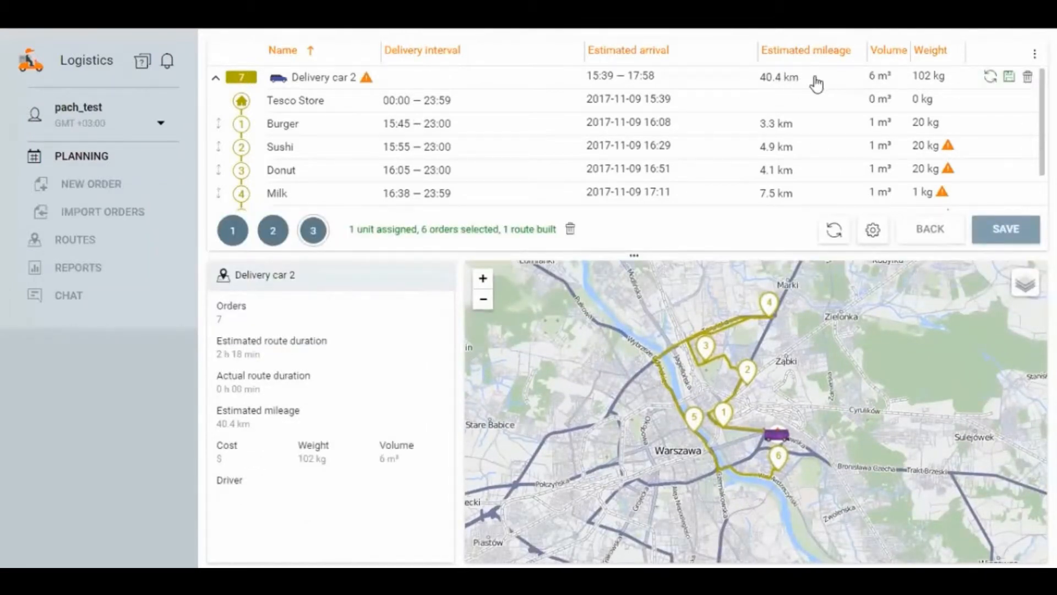
Step: Switch the routing provider to Gurtam, apply the planning settings and redistribute the orders
left_click(872, 232)
left_click(302, 212)
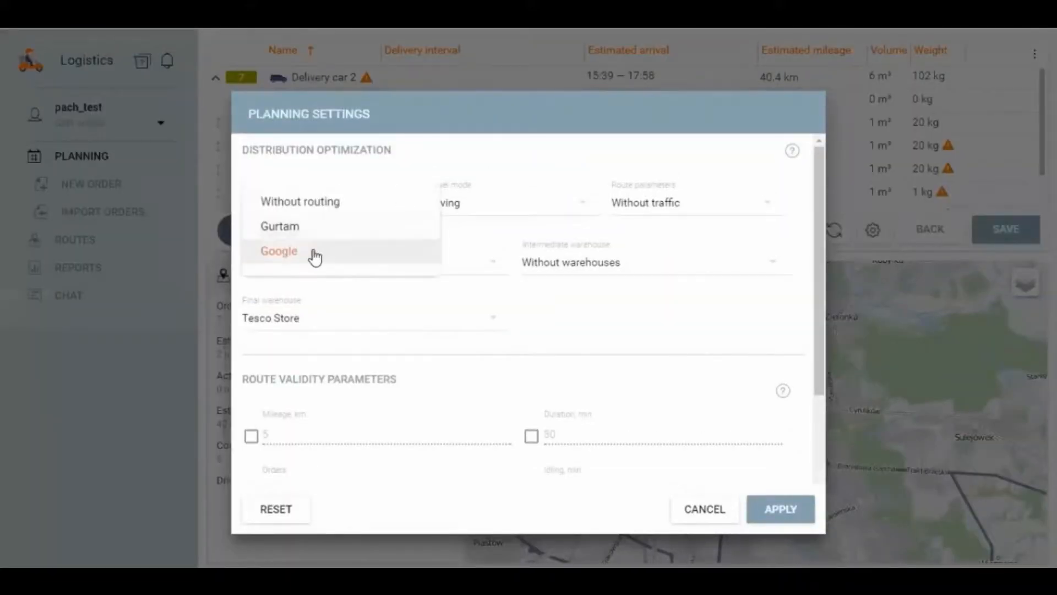
left_click(279, 226)
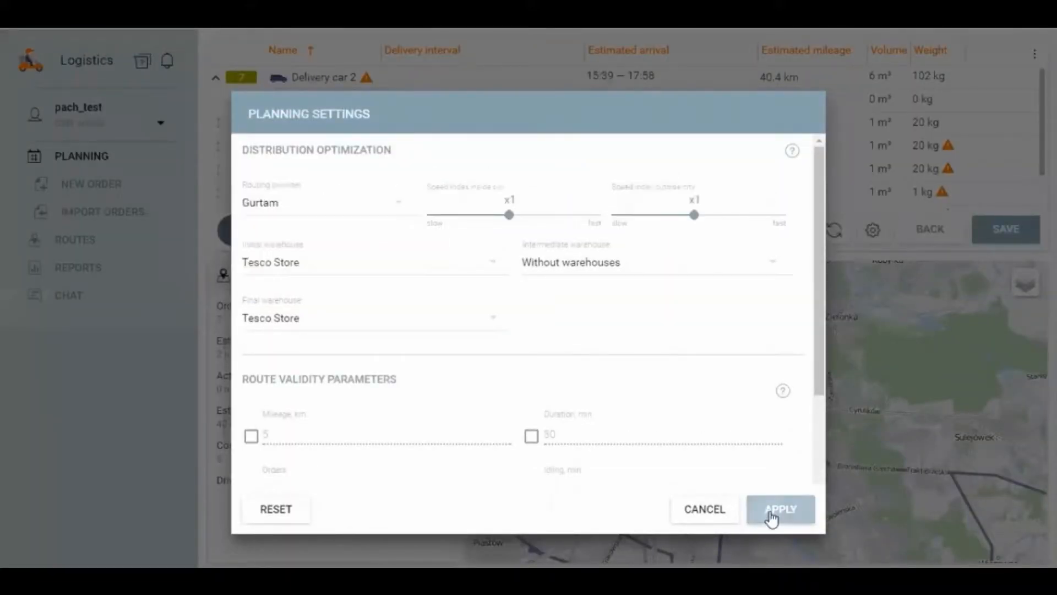
left_click(773, 511)
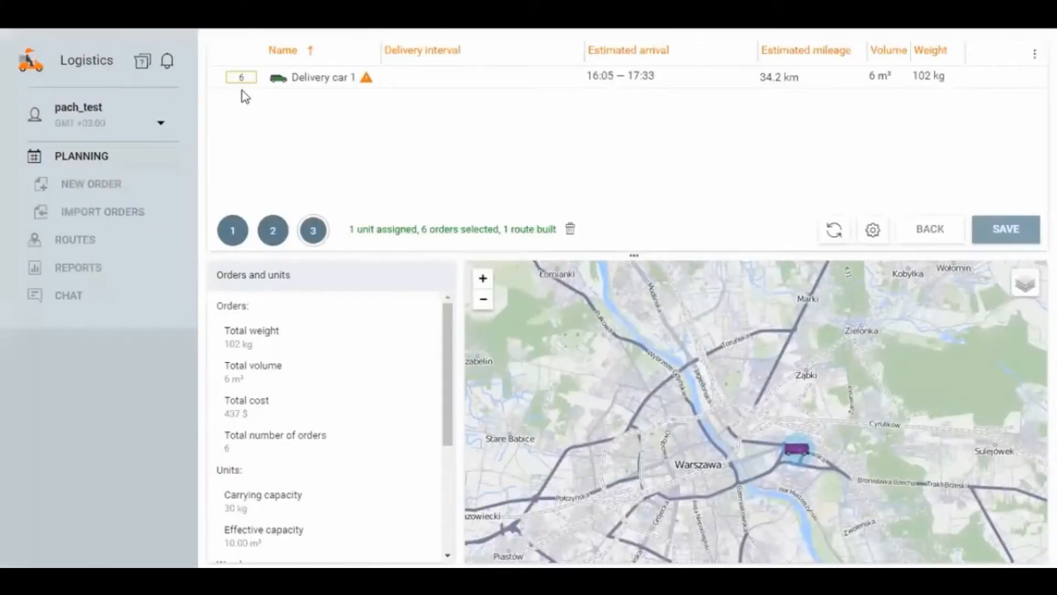
left_click(836, 229)
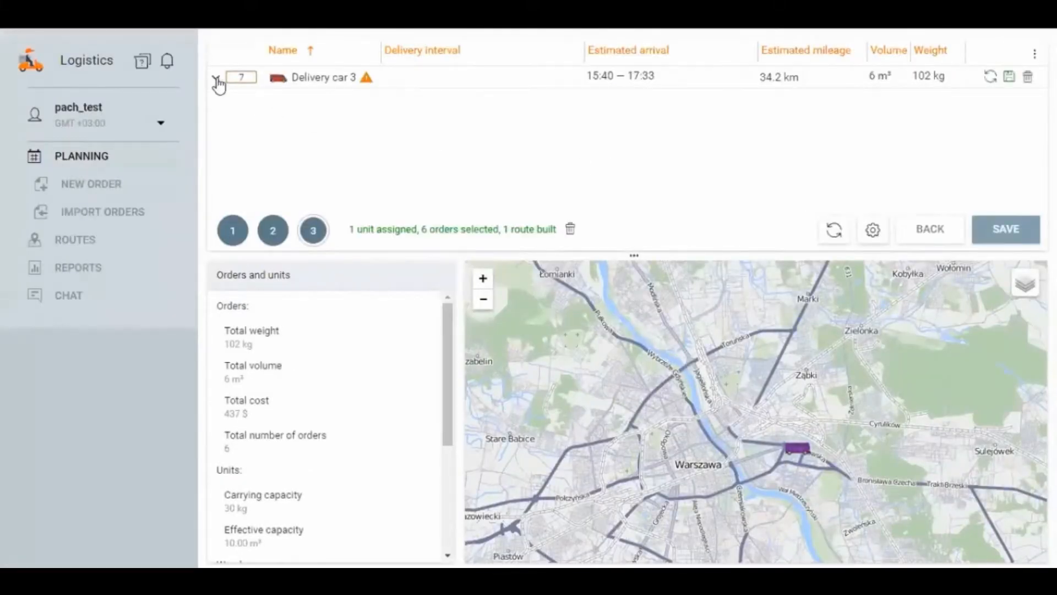
Step: Expand the Delivery car 3 route and examine its stops in the list and its path on the map
left_click(218, 77)
scroll(424, 148, "down", 1)
scroll(567, 171, "up", 1)
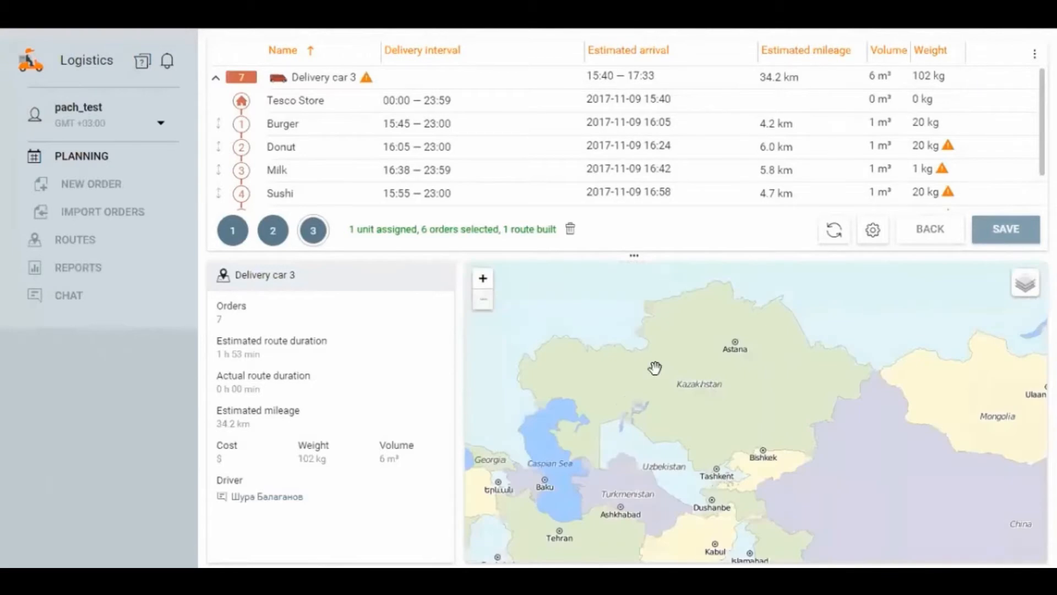
left_click_drag(624, 400, 811, 405)
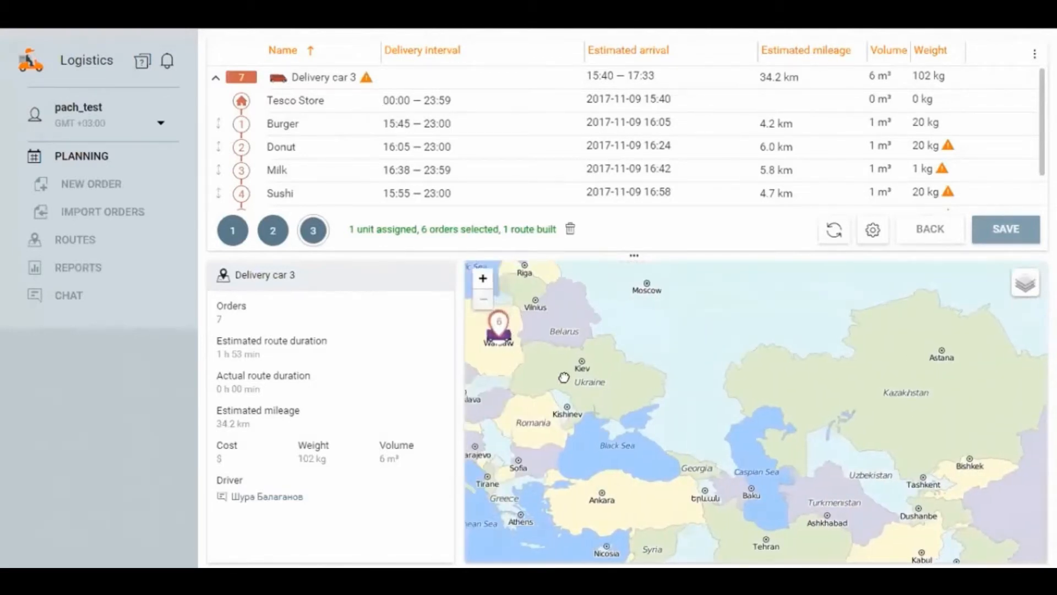
scroll(556, 347, "up", 5)
scroll(560, 344, "up", 1)
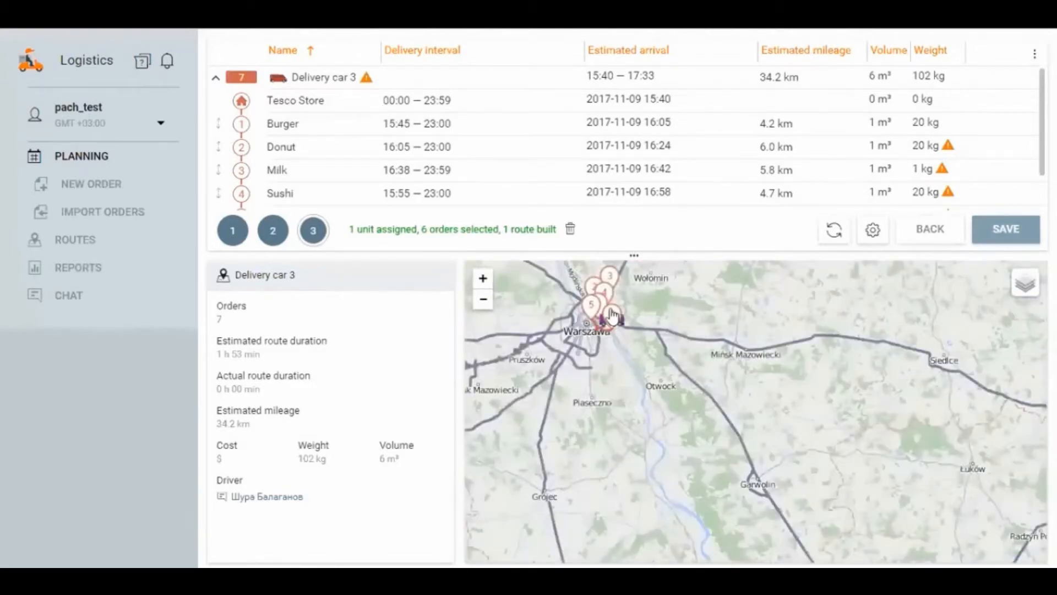
scroll(612, 320, "up", 1)
left_click_drag(583, 312, 636, 374)
scroll(638, 366, "up", 2)
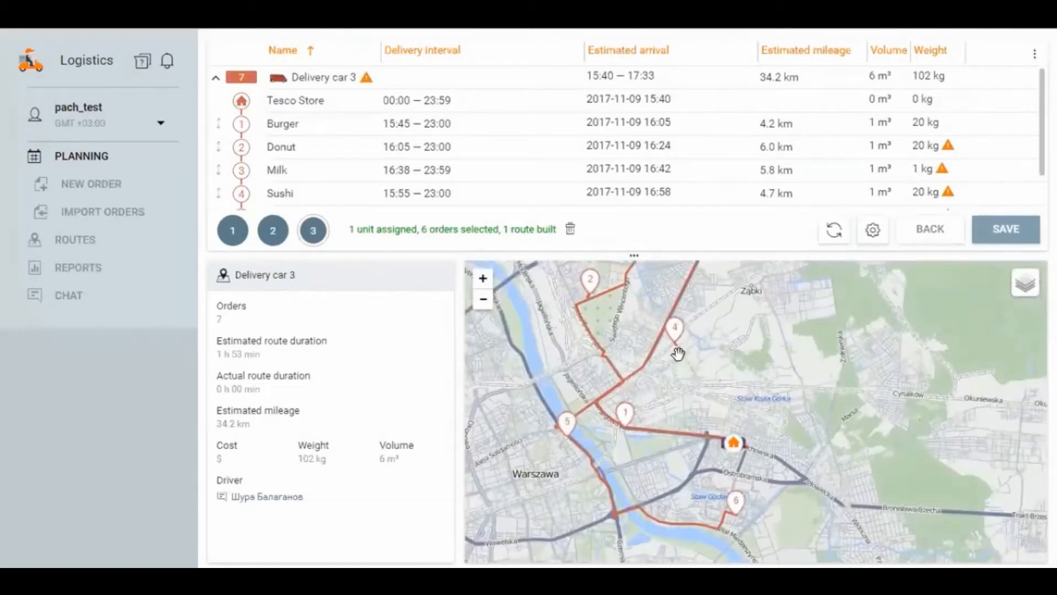
scroll(677, 353, "down", 1)
left_click_drag(682, 300, 670, 329)
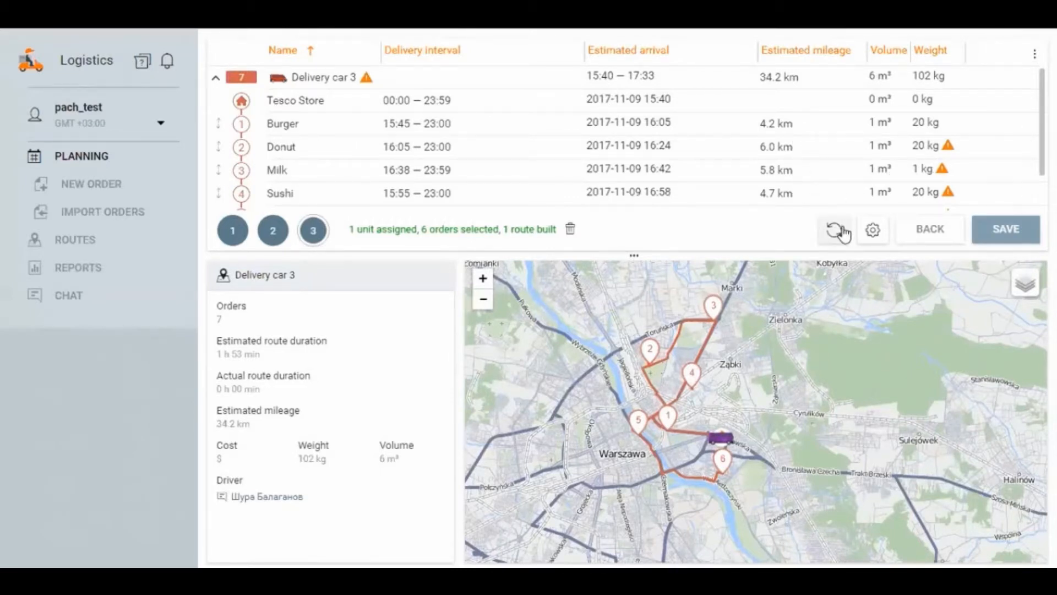
scroll(696, 130, "down", 1)
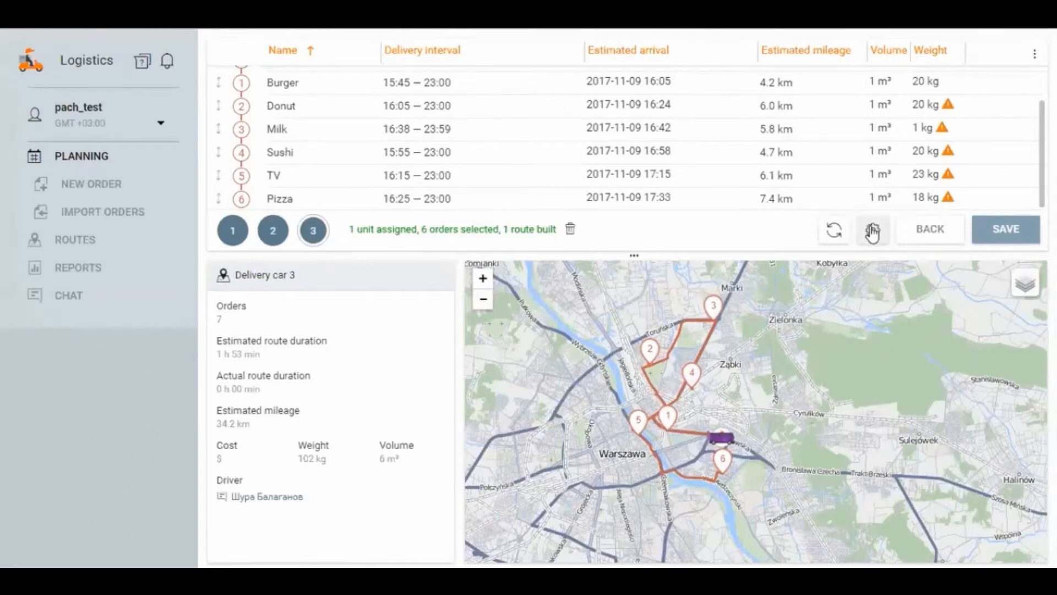
Step: Review the route validity parameters and routing provider options in the planning settings, leaving them without applying changes
left_click(874, 231)
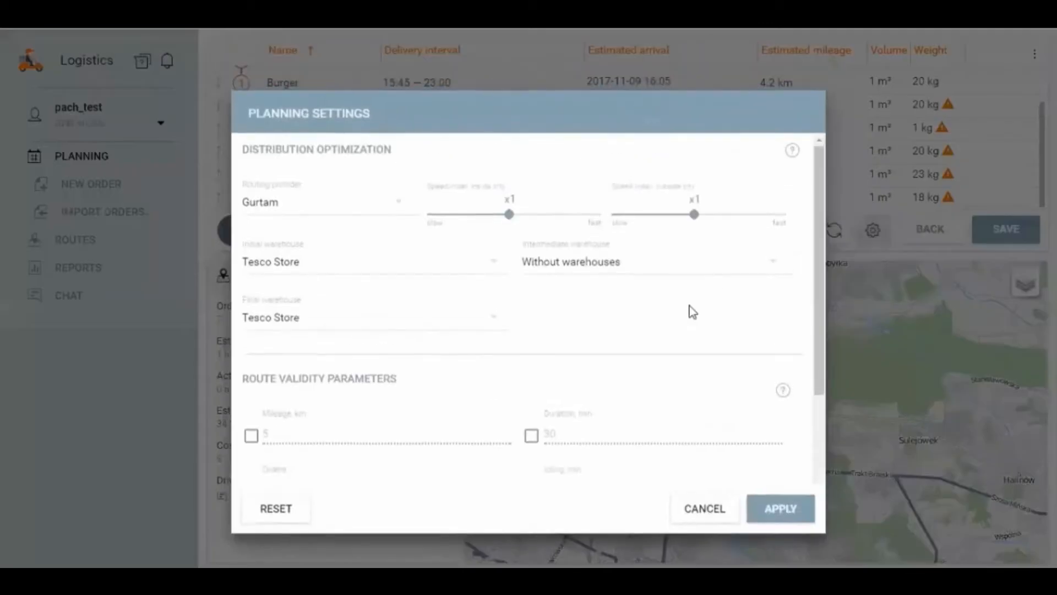
scroll(705, 321, "down", 4)
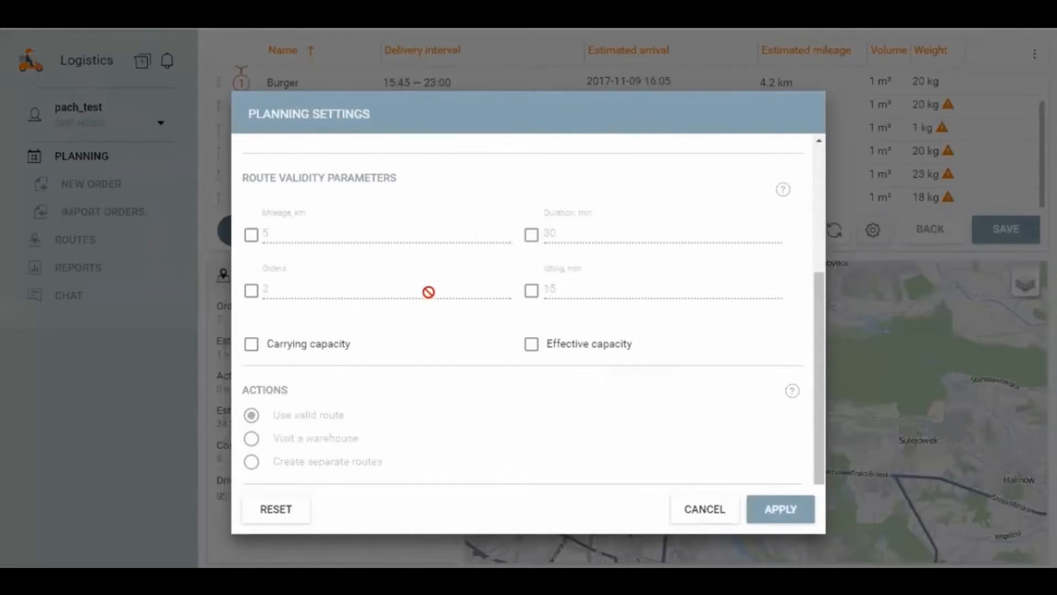
scroll(427, 291, "up", 5)
left_click(305, 215)
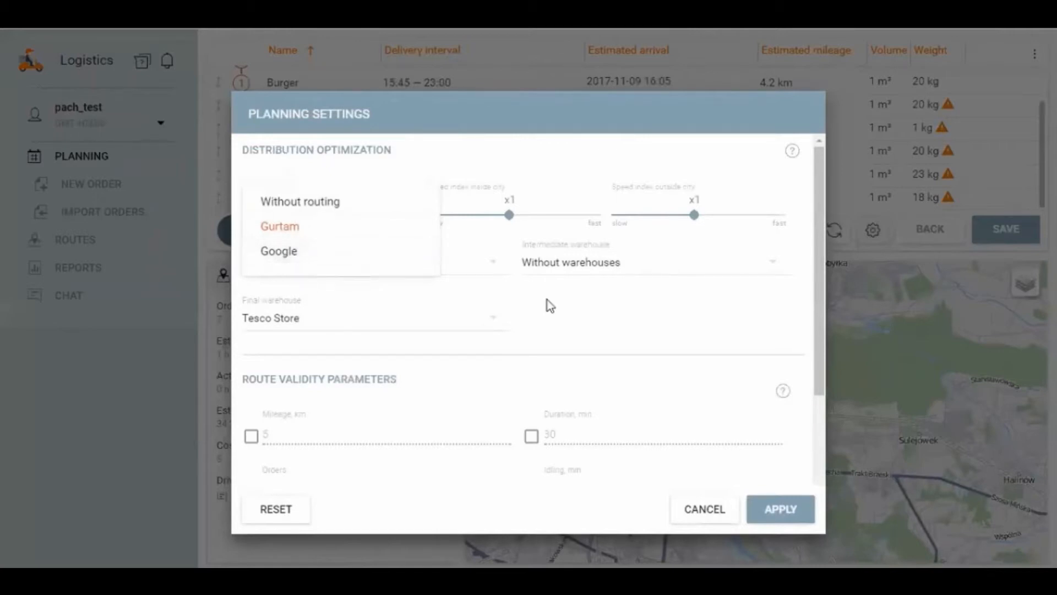
left_click(636, 311)
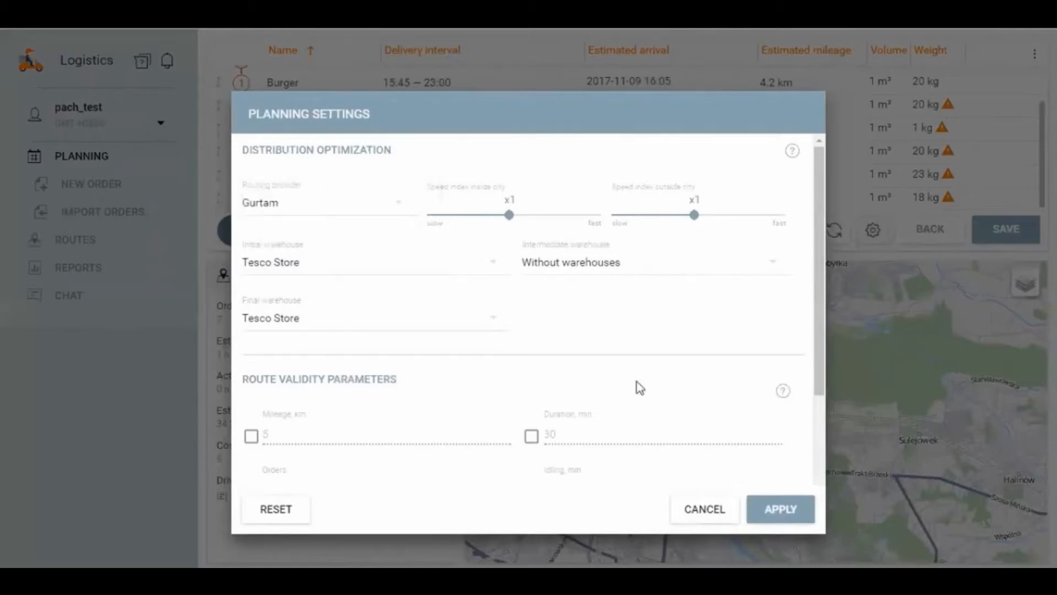
left_click(691, 509)
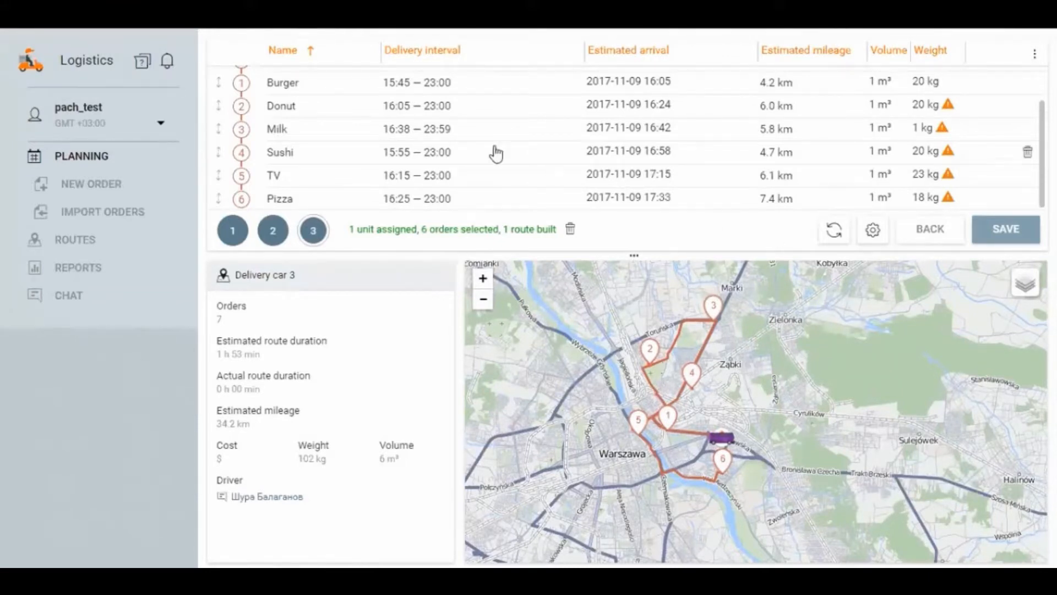
Step: Return to unit selection, keep only Delivery car 5 selected, and distribute the orders to it
scroll(496, 153, "up", 1)
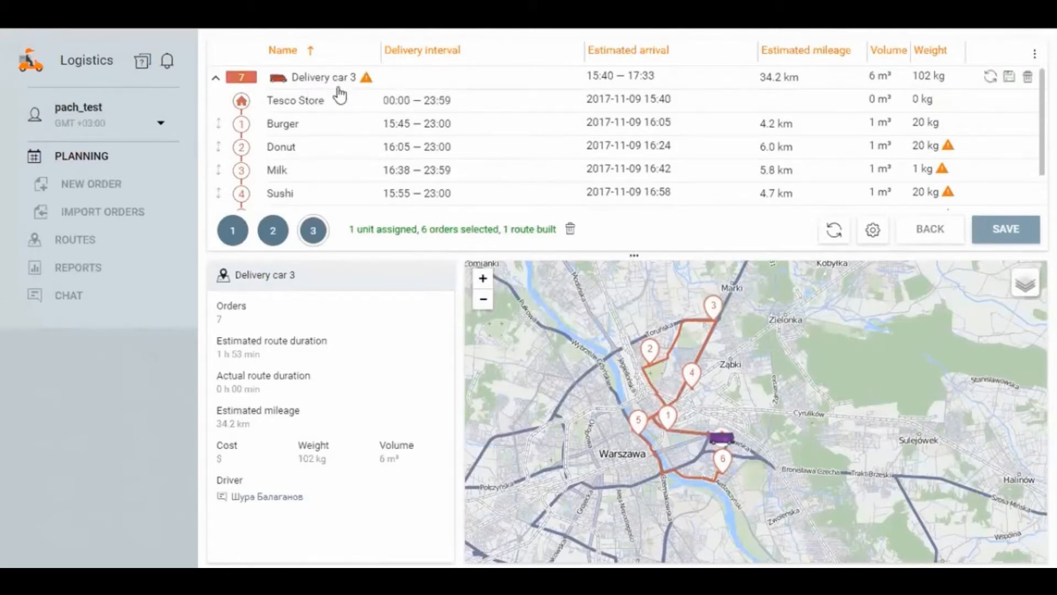
scroll(346, 165, "down", 1)
scroll(347, 154, "up", 1)
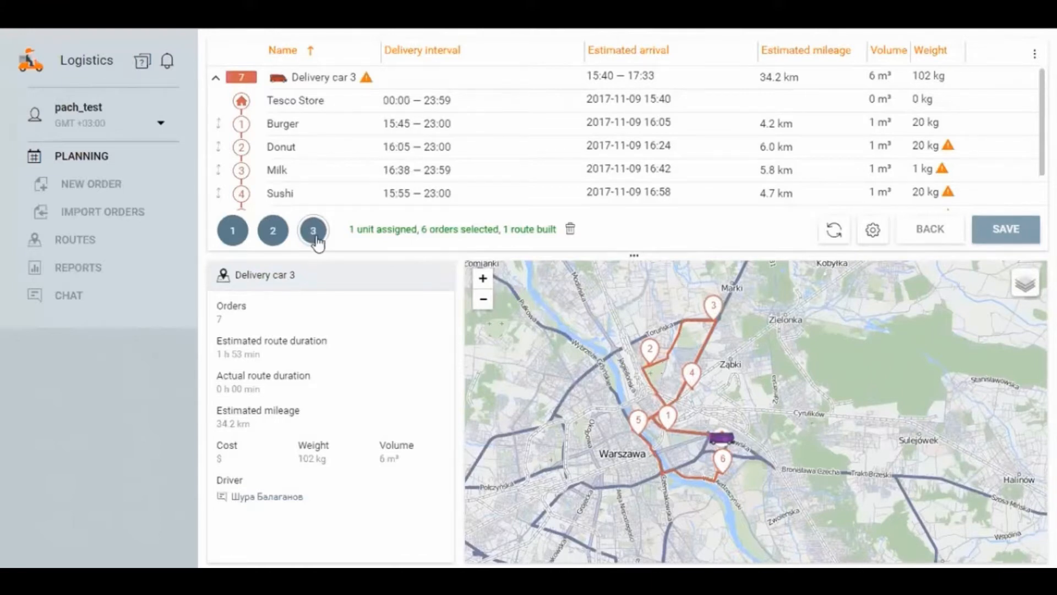
left_click(274, 232)
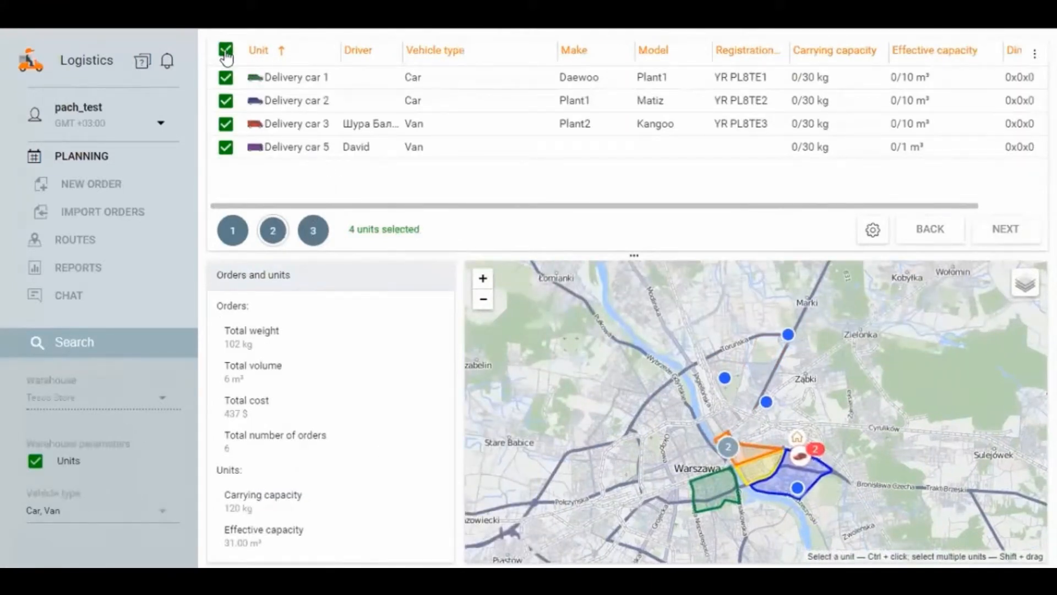
left_click(226, 51)
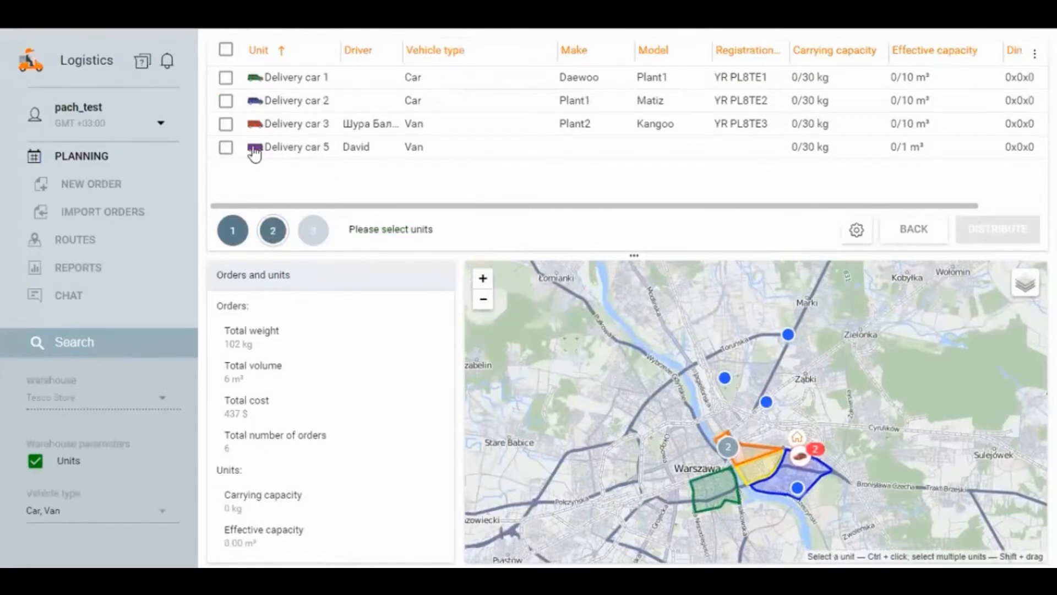
left_click(225, 147)
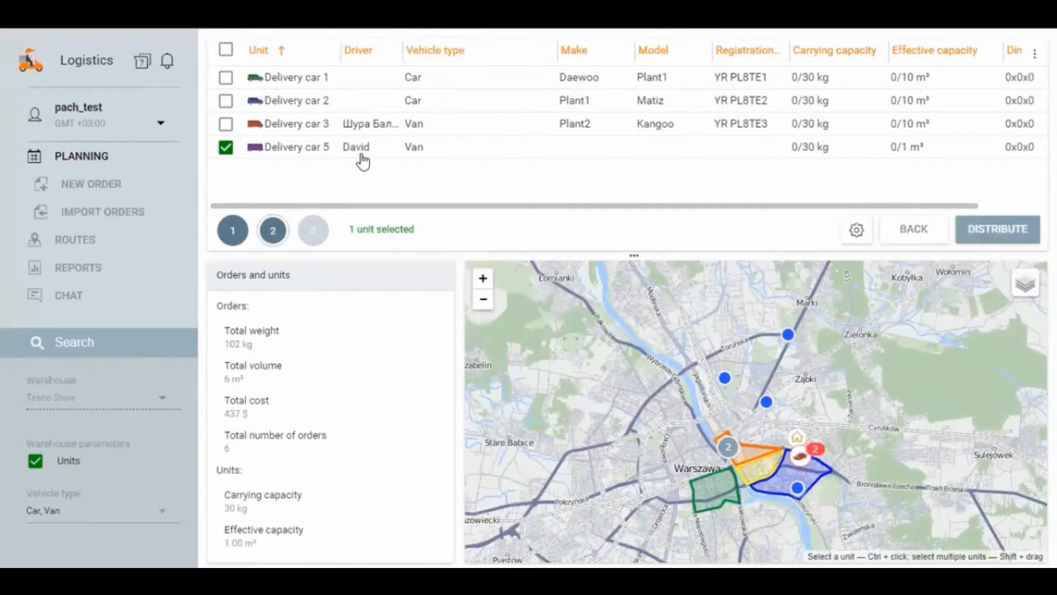
left_click(998, 229)
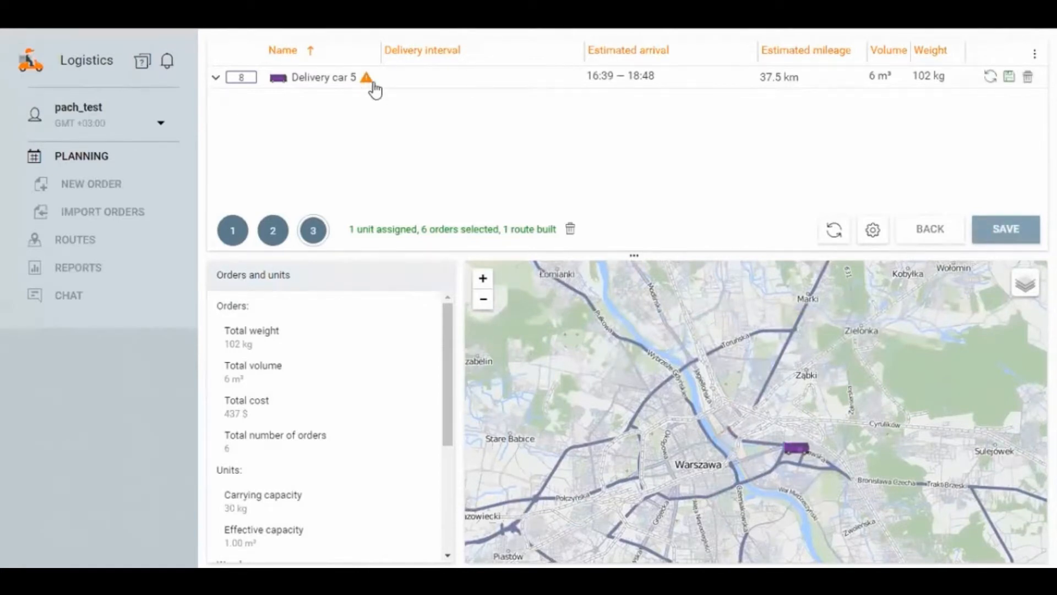
Step: Save all planned routes, confirm the saving and dismiss the pop-up notices
left_click(1014, 235)
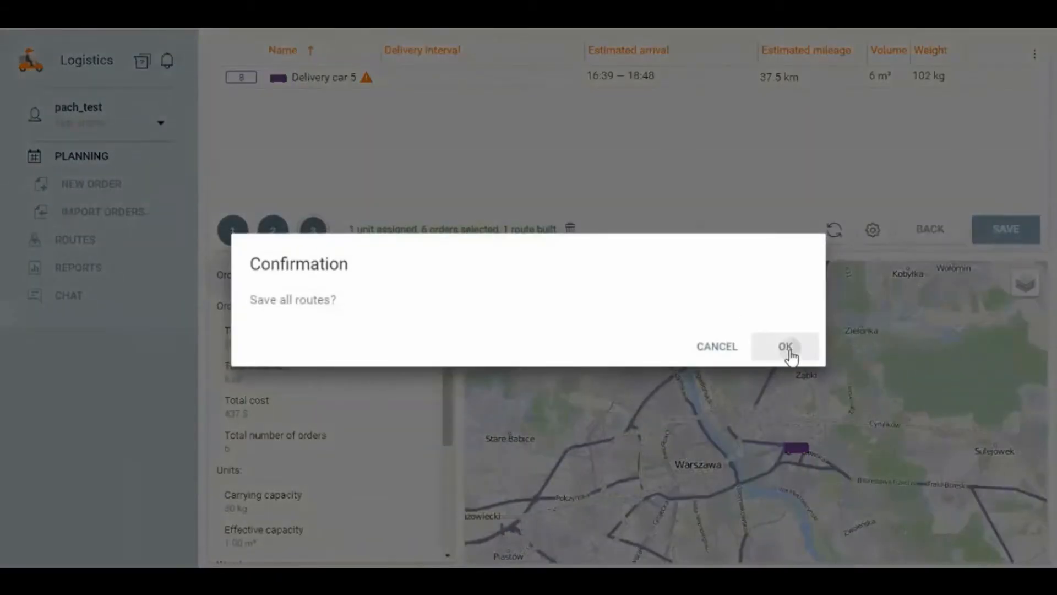
left_click(785, 349)
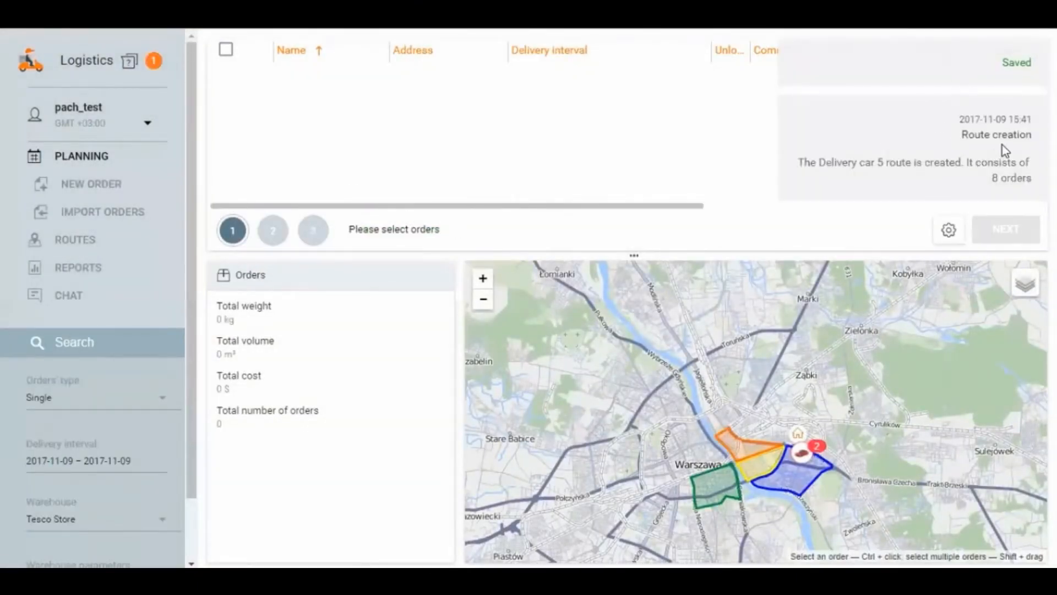
left_click(1017, 72)
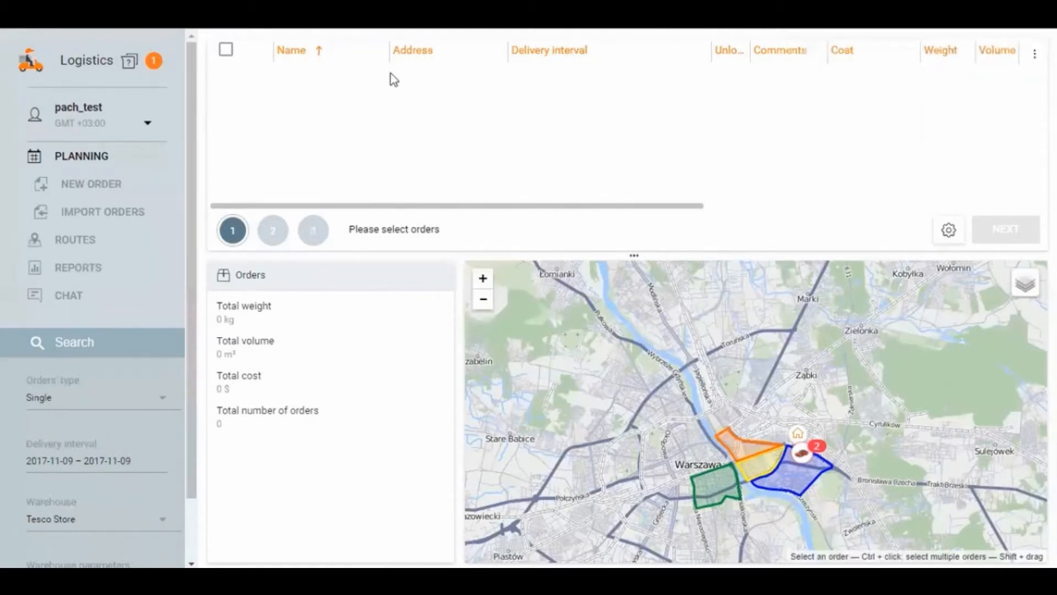
Step: Clear all notifications and open the list of active routes
left_click(154, 63)
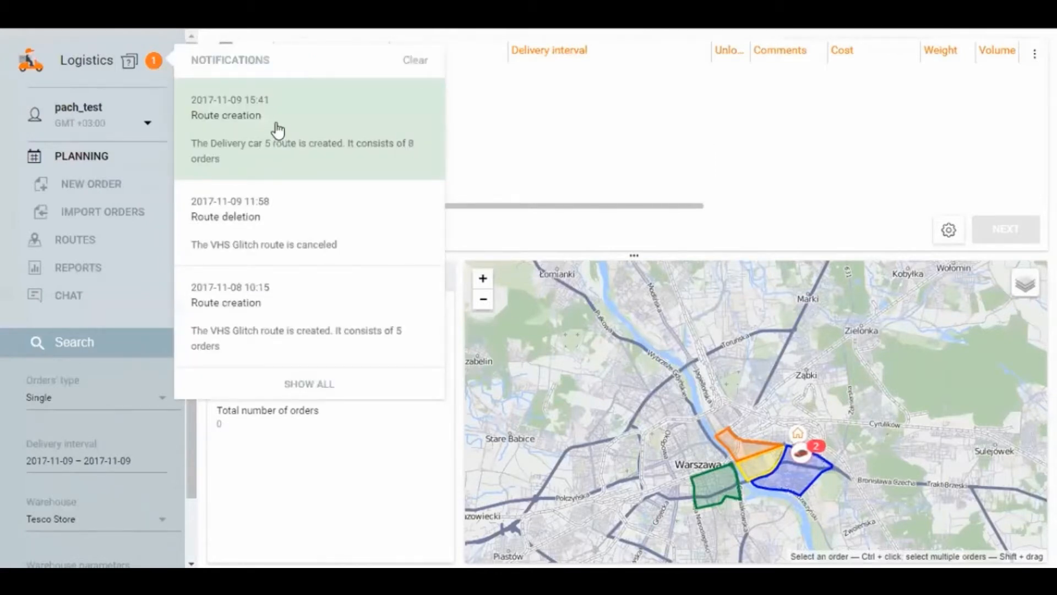
left_click(413, 63)
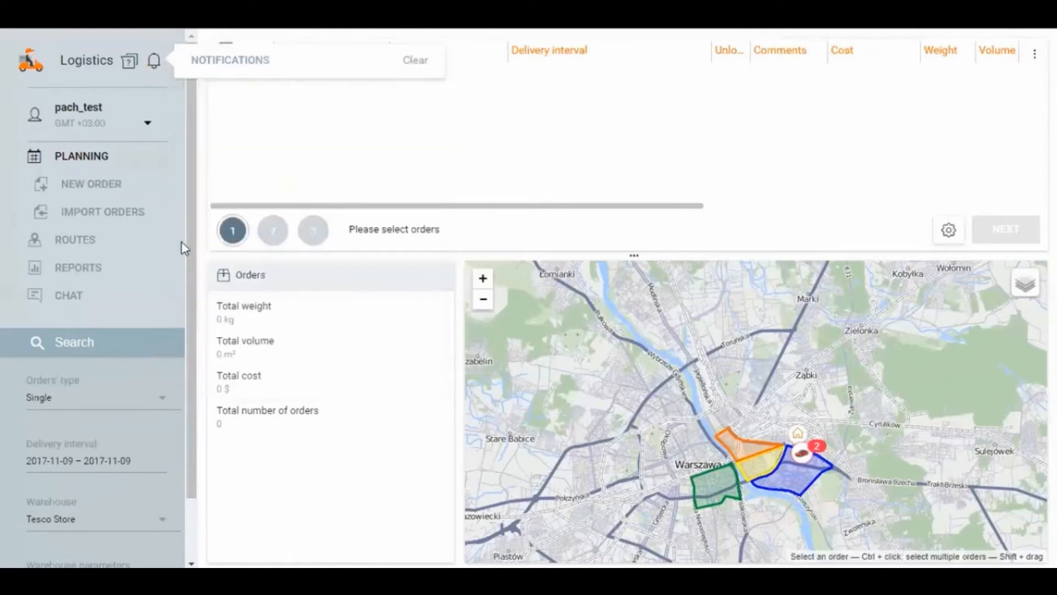
left_click(88, 241)
left_click(82, 242)
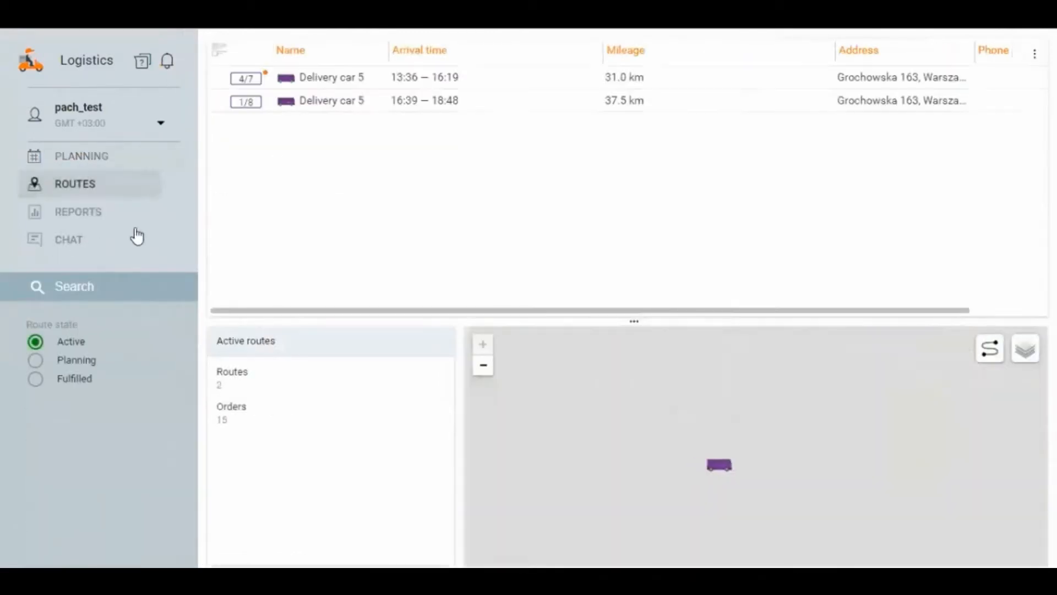
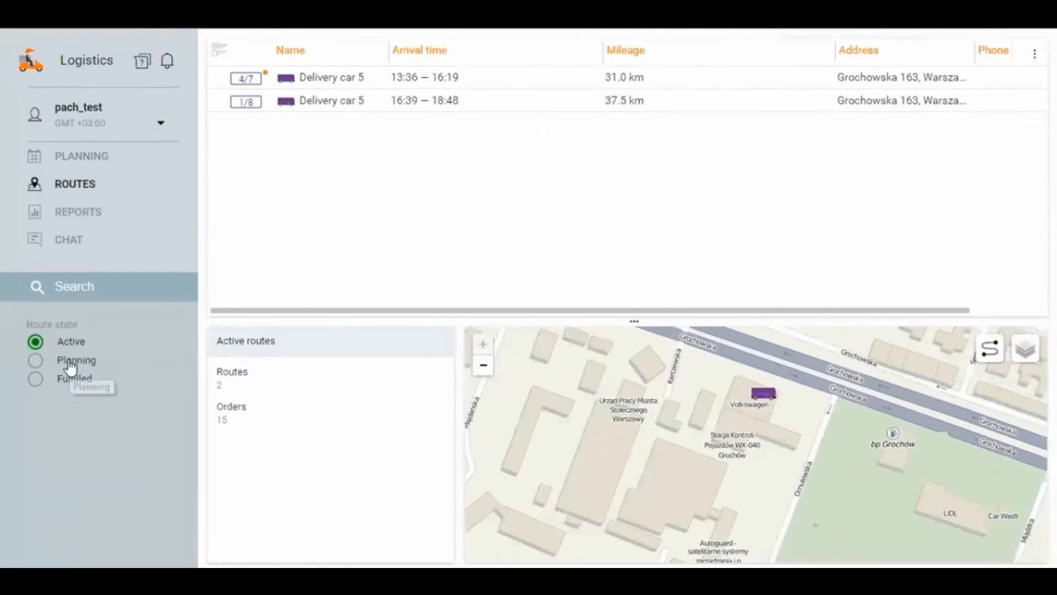
Step: Check the routes in the Planning and Fulfilled states, and return to the Active routes
left_click(70, 363)
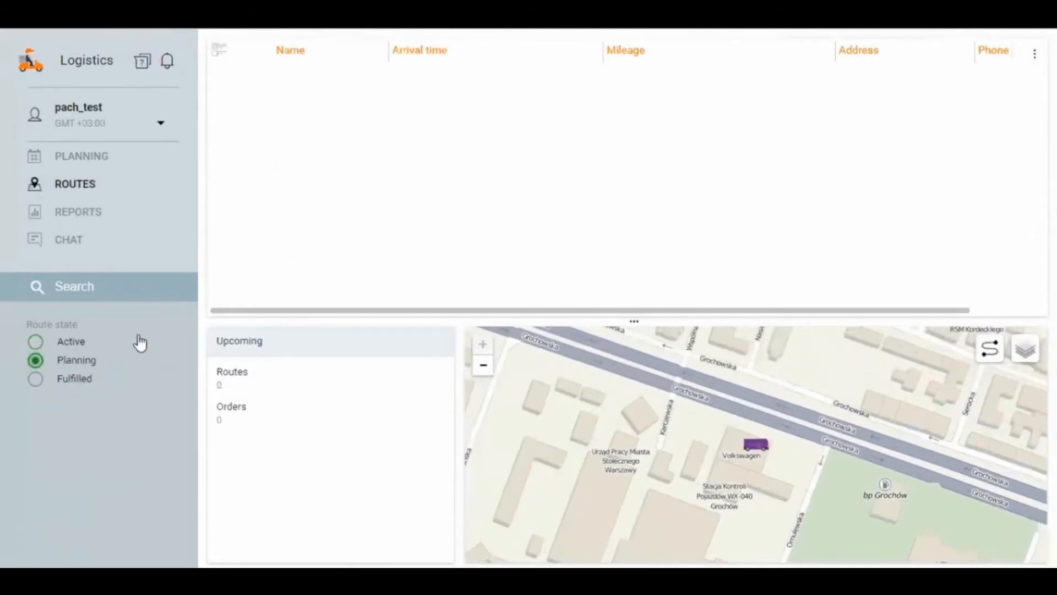
left_click(73, 379)
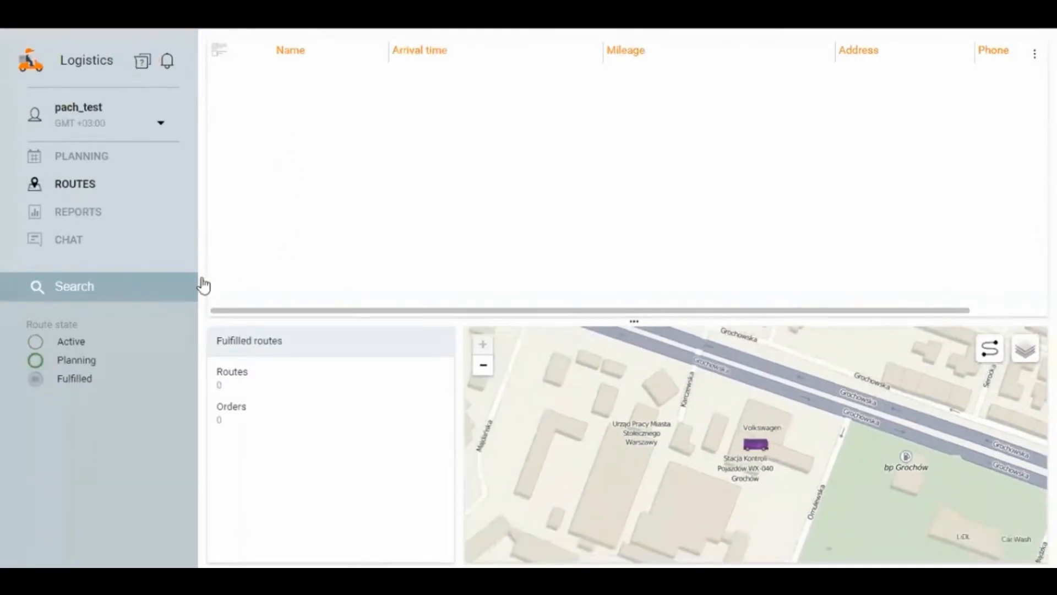
left_click(70, 341)
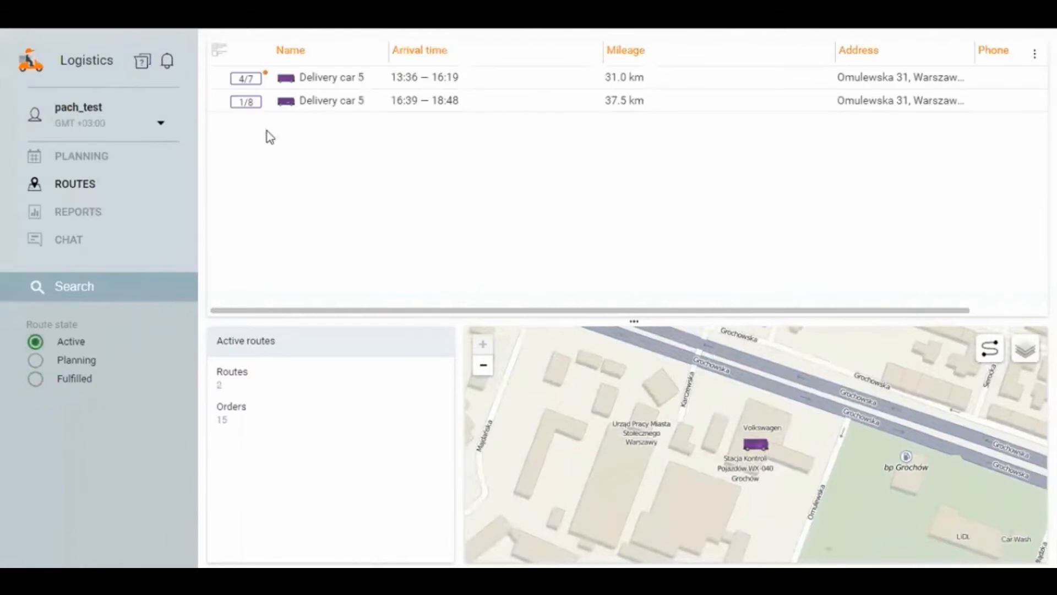
Step: Expand the 13:36–16:19 route of Delivery car 5 and display its planned path on the map
left_click(218, 81)
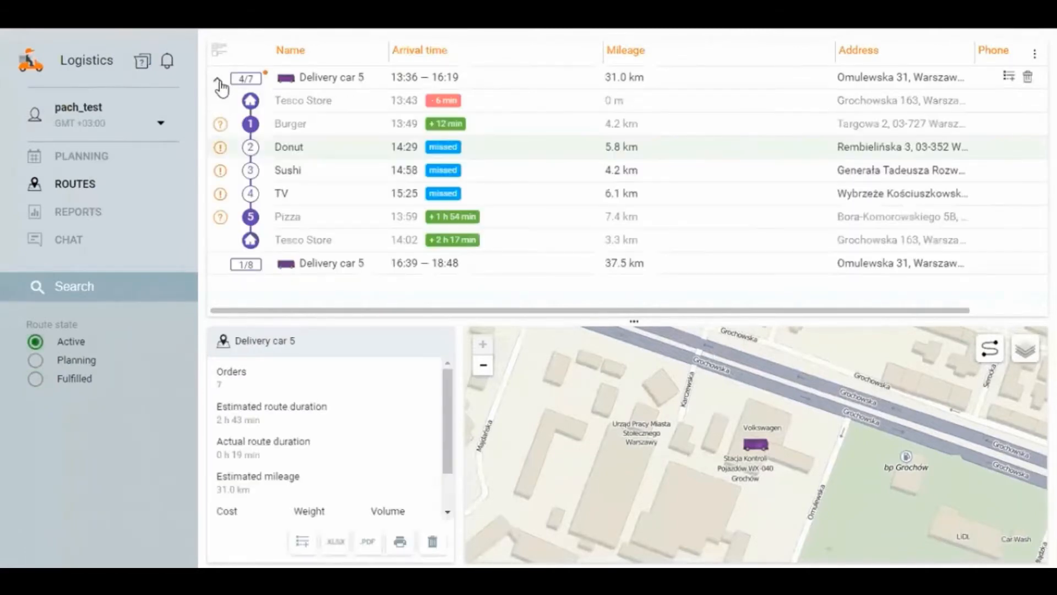
left_click(315, 82)
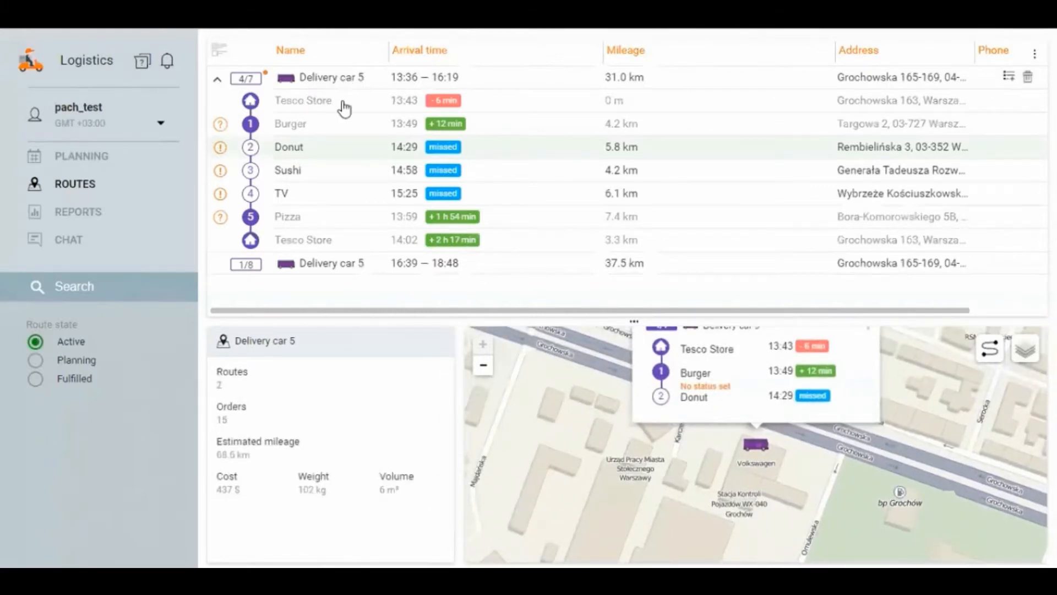
left_click(246, 78)
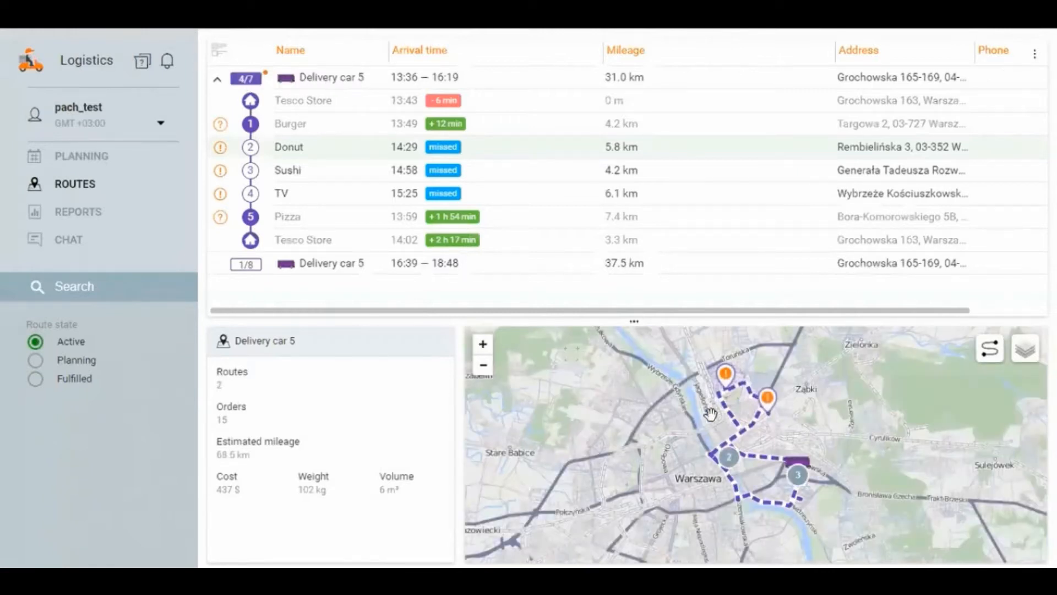
left_click_drag(806, 433, 791, 433)
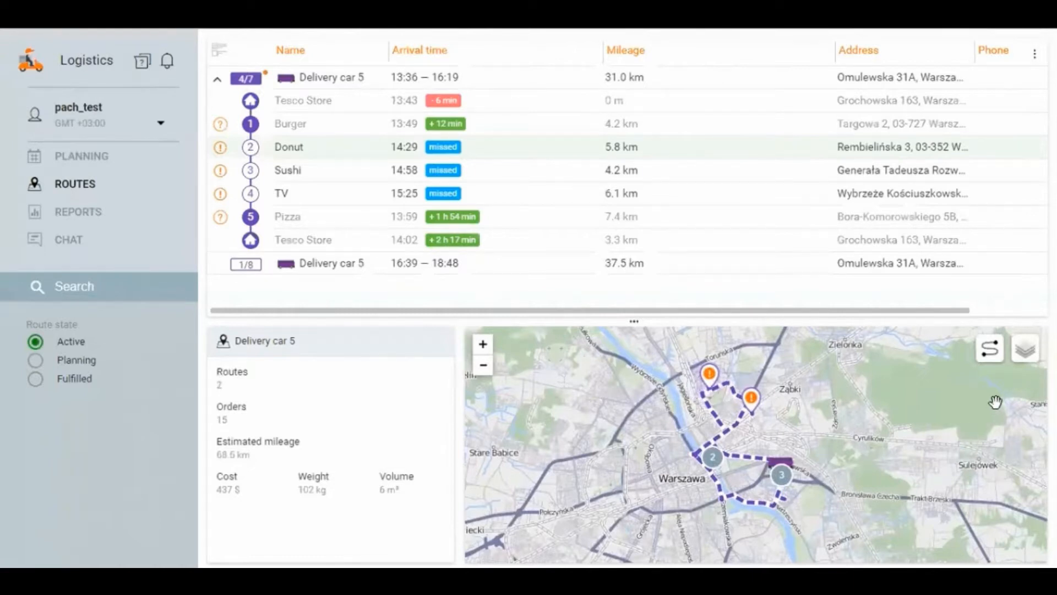
Step: Overlay the actual track on the planned route, compare the two around the Targówek area, and hide the track
left_click(989, 351)
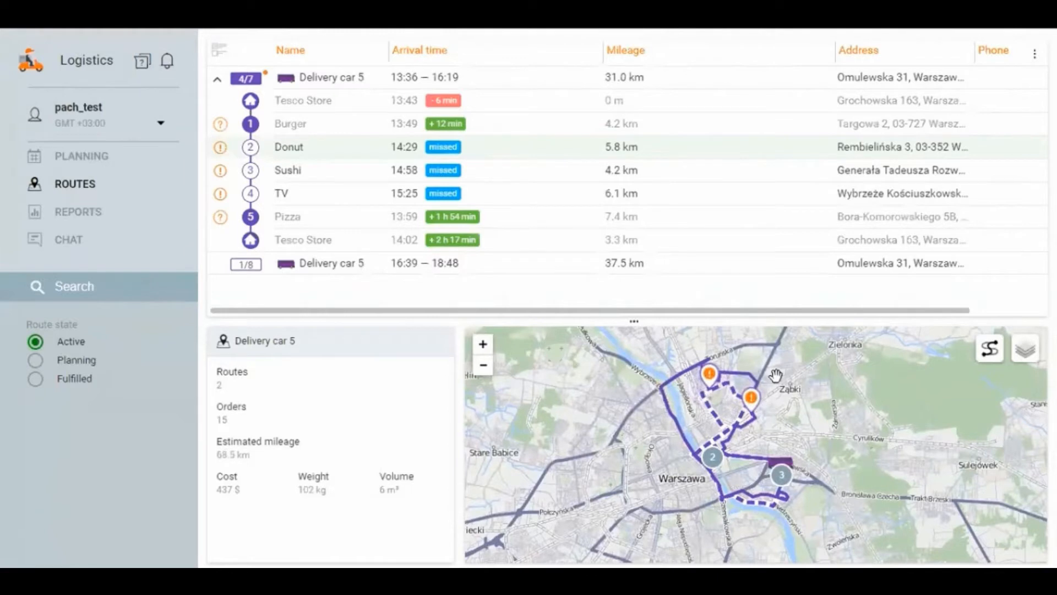
scroll(774, 375, "up", 2)
scroll(759, 420, "up", 2)
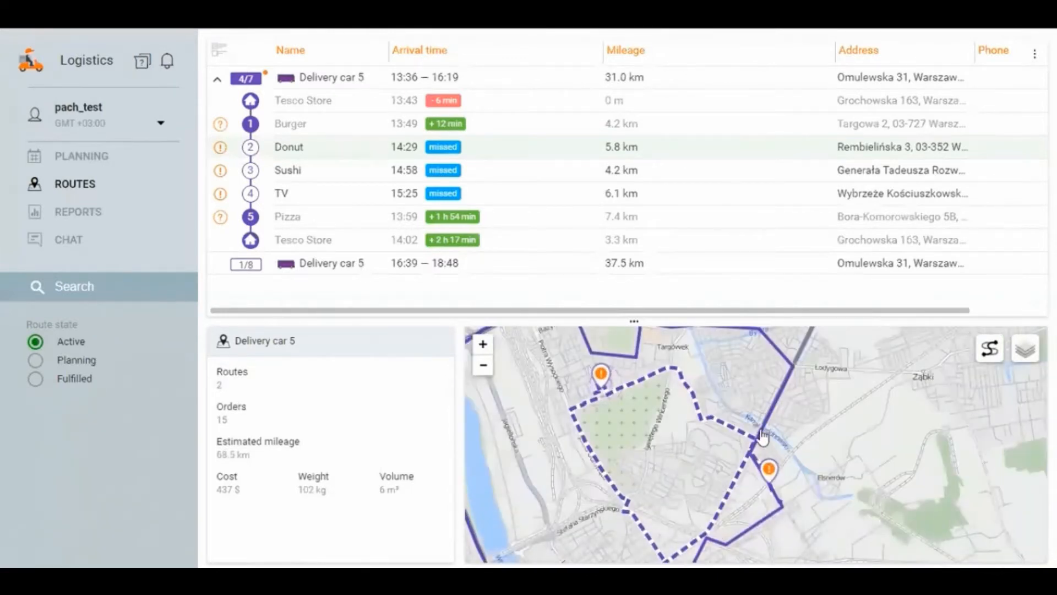
left_click_drag(758, 421, 744, 487)
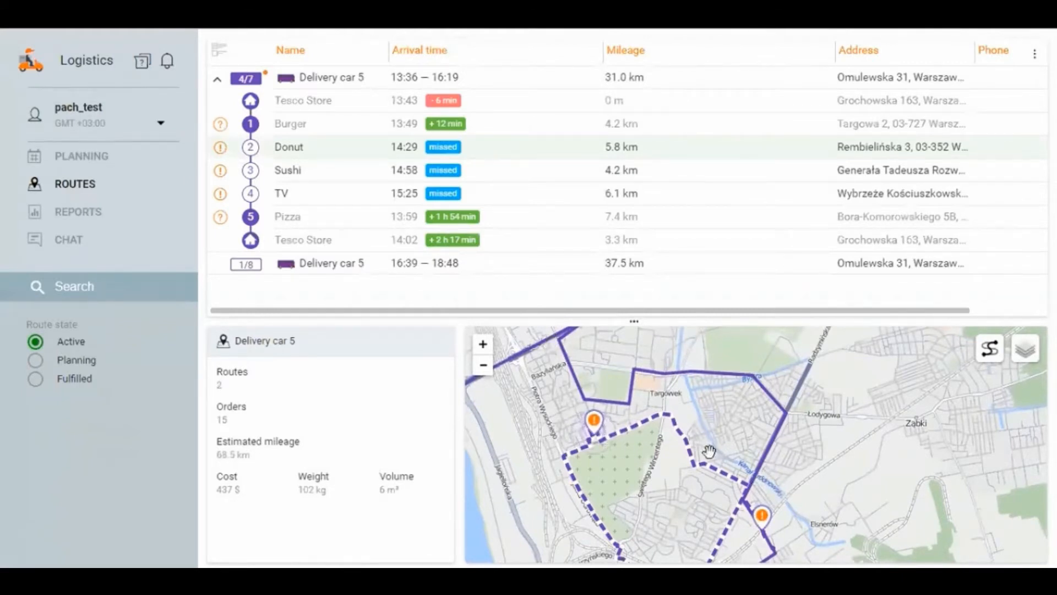
left_click(988, 351)
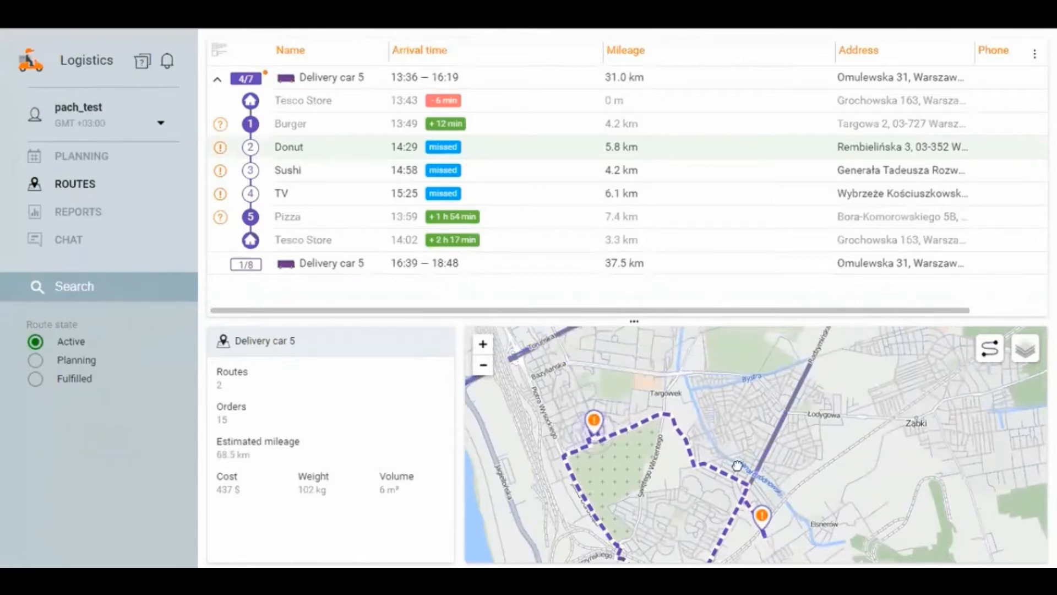
Step: View the Sushi order's details from its map marker and close the pop-up
scroll(749, 443, "down", 4)
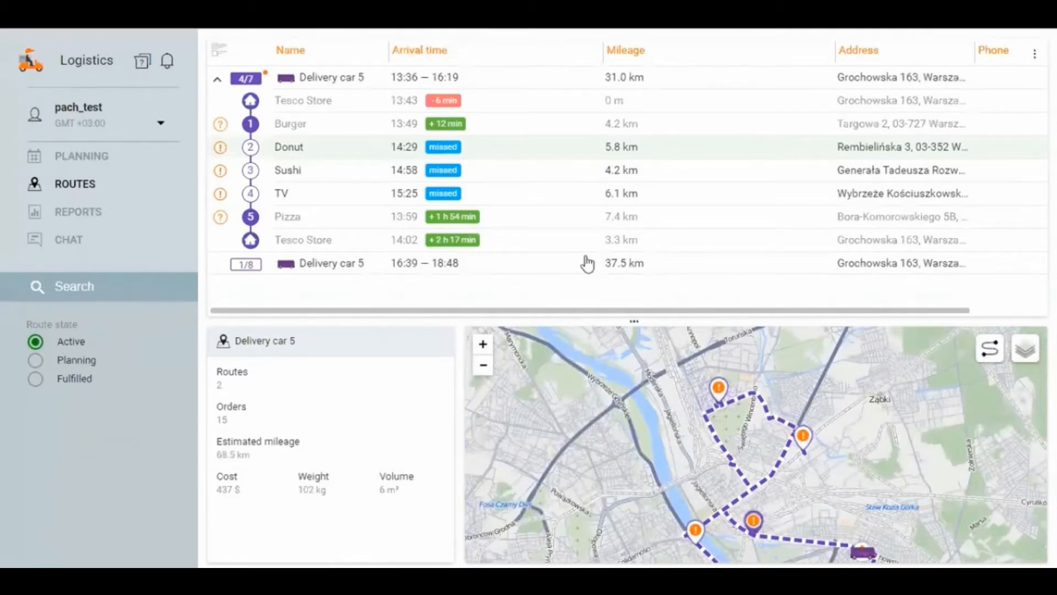
left_click(802, 440)
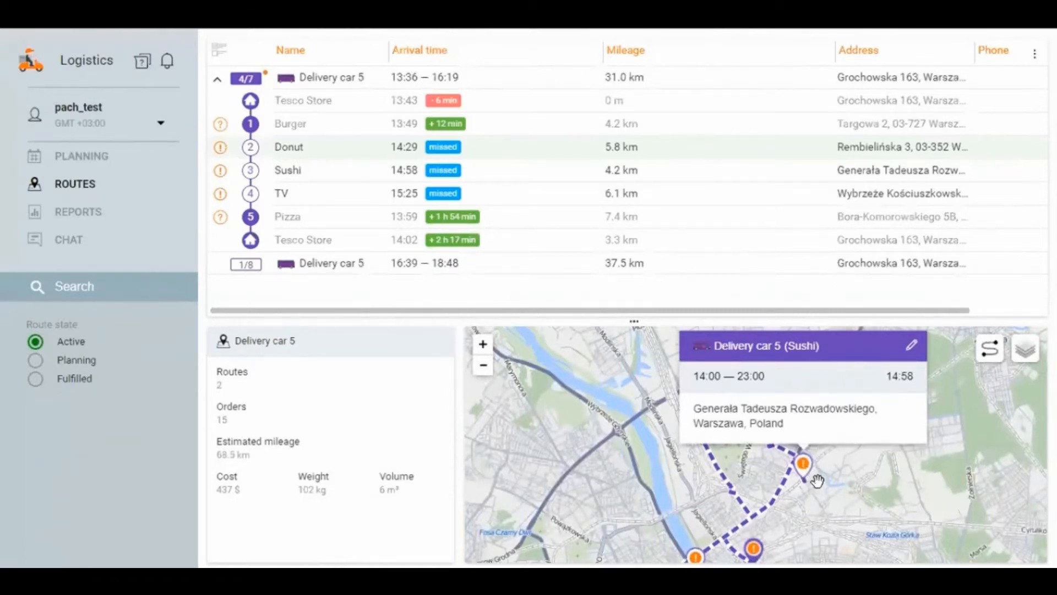
left_click(817, 478)
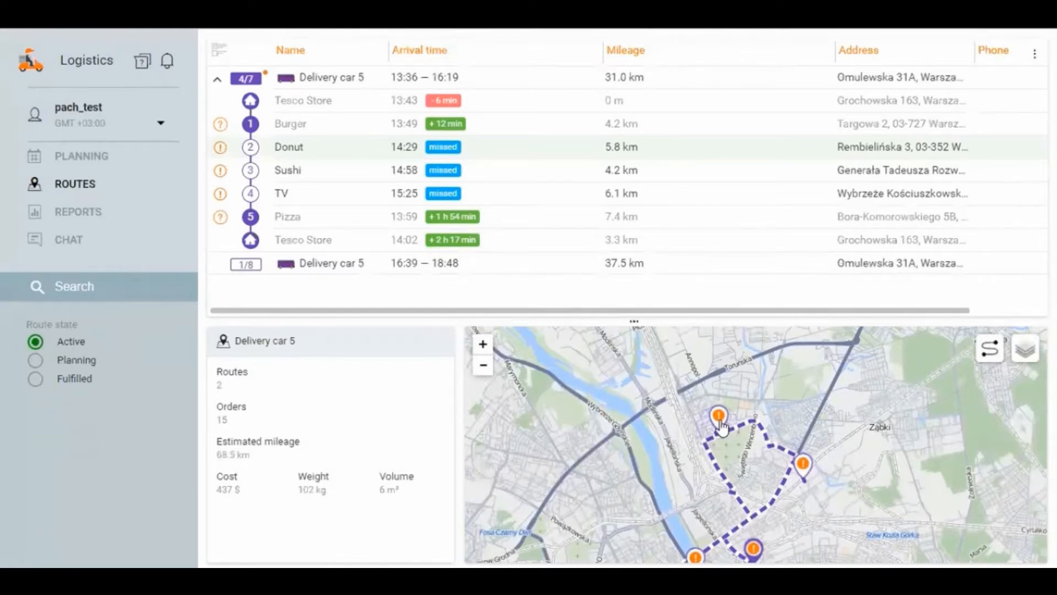
Step: Display the actual track again and locate Delivery car 5 on the map
left_click(989, 349)
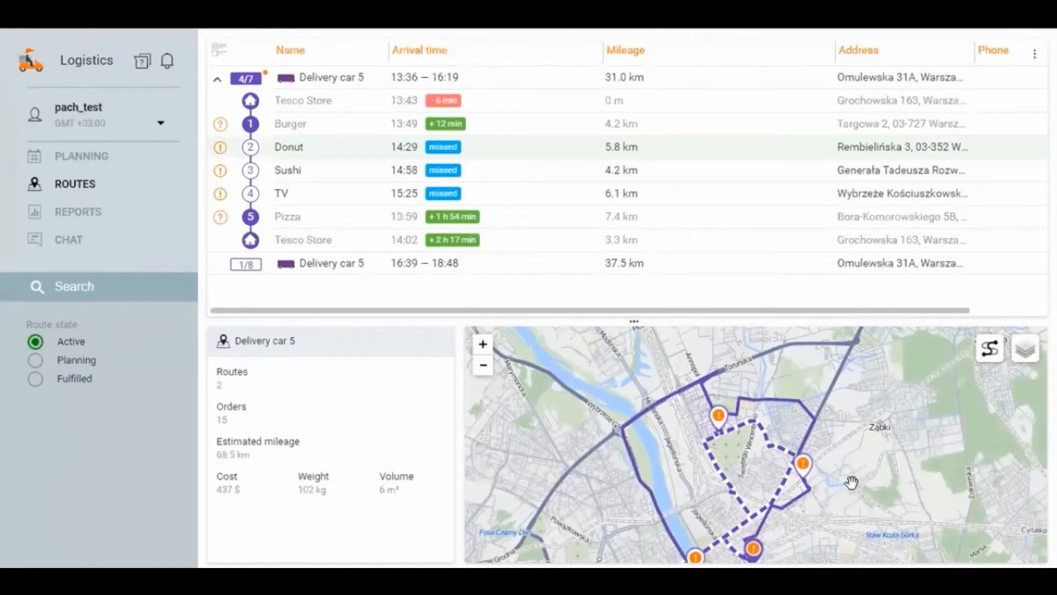
scroll(832, 498, "down", 1)
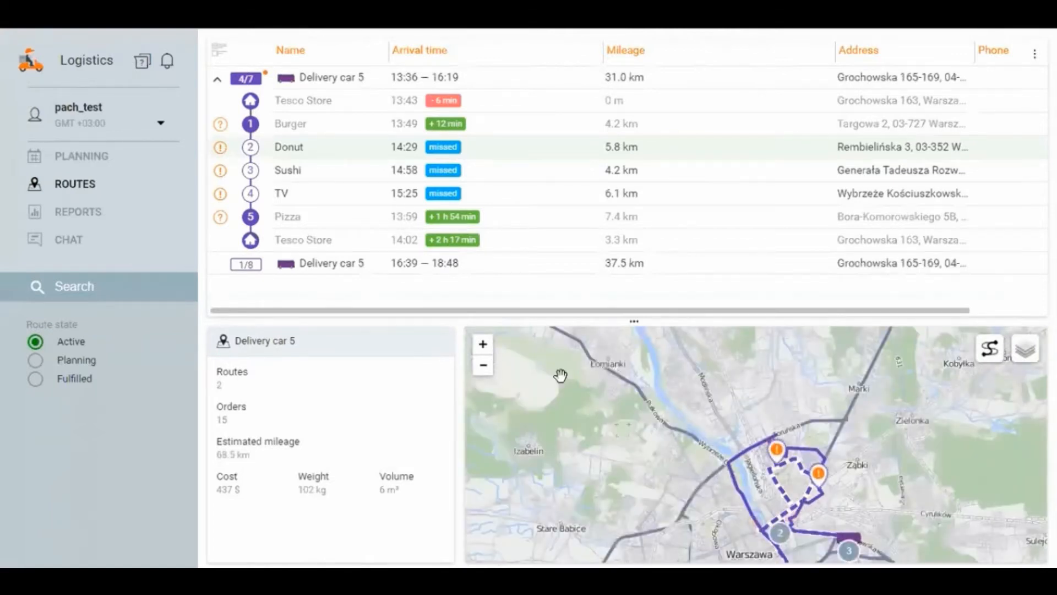
left_click(311, 78)
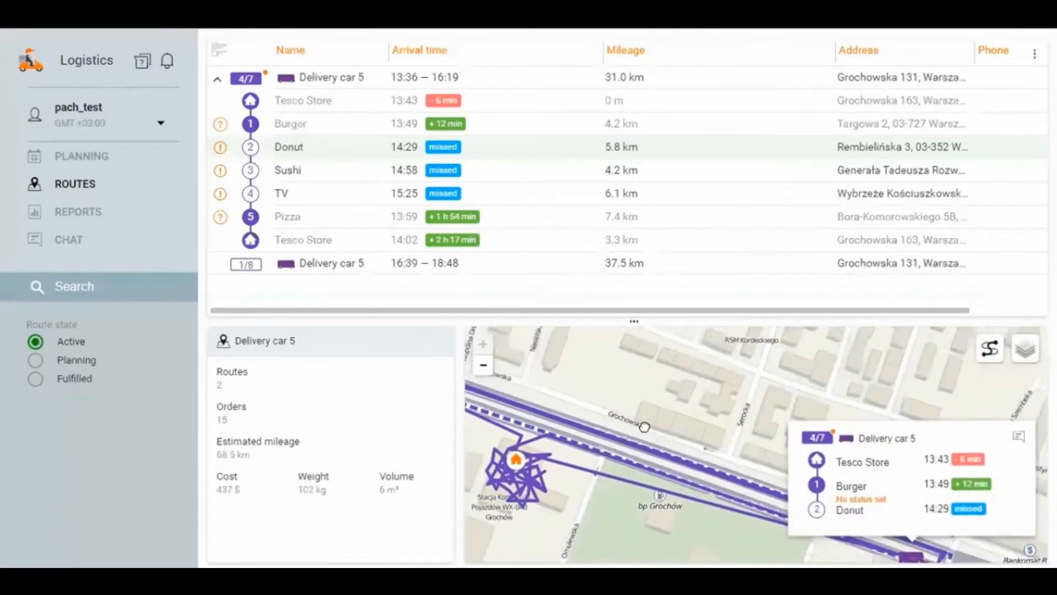
Step: Collapse the first route, expand the 16:39–18:48 route of Delivery car 5, and locate the unit on the map
left_click(217, 79)
left_click(217, 105)
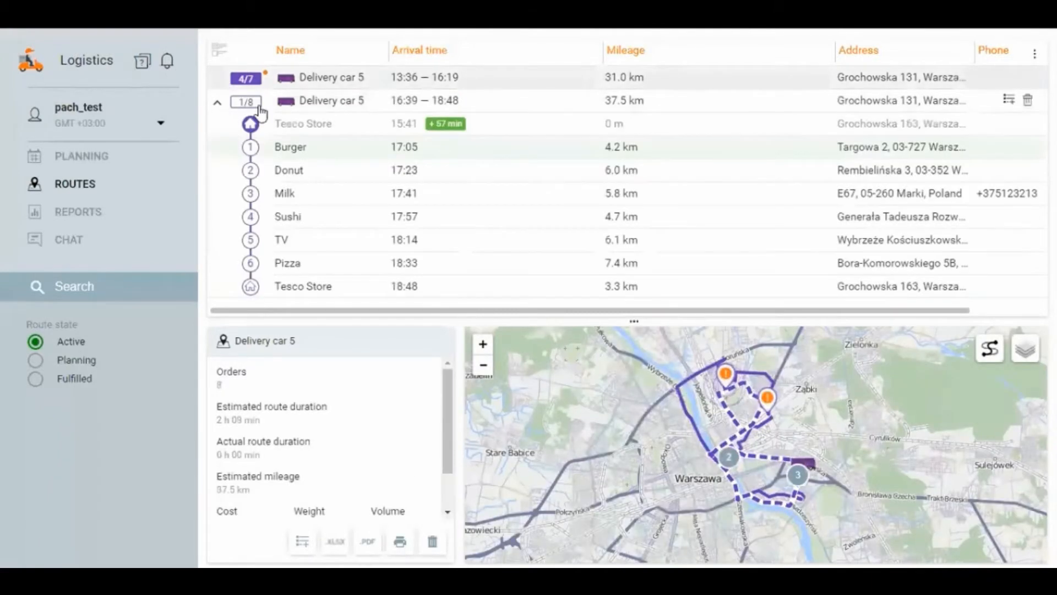
left_click(305, 103)
Step: Review the details of the Tesco Store, Burger and Milk stops in the second route
left_click(333, 132)
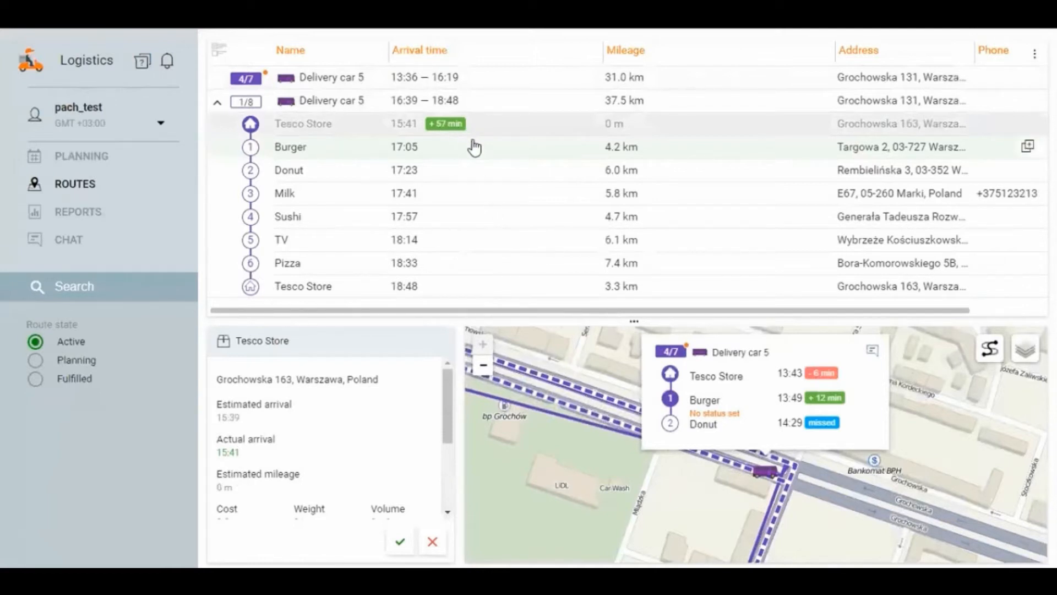
mouse_move(445, 127)
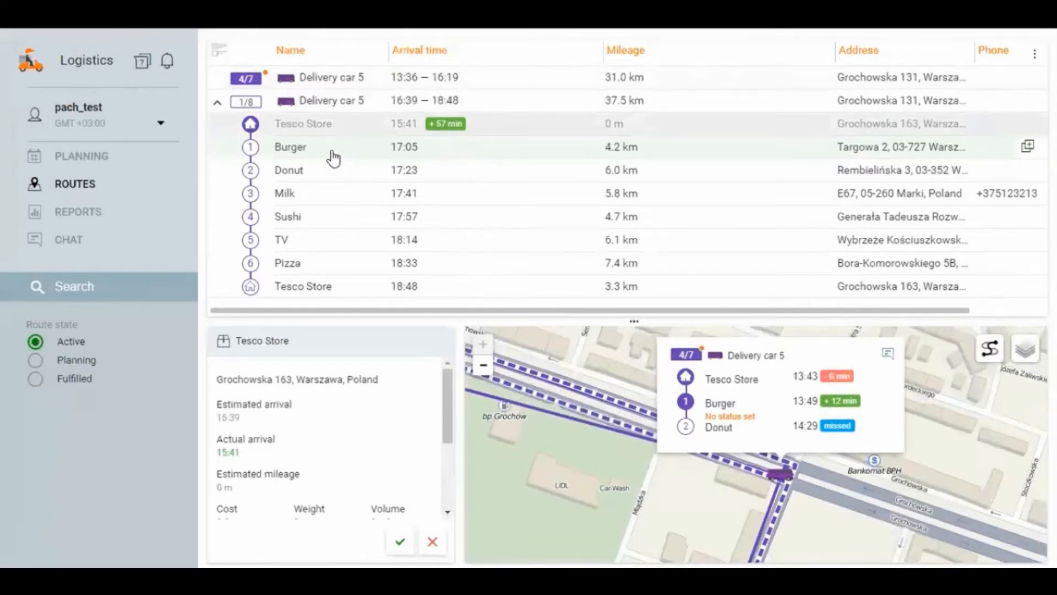
left_click(299, 153)
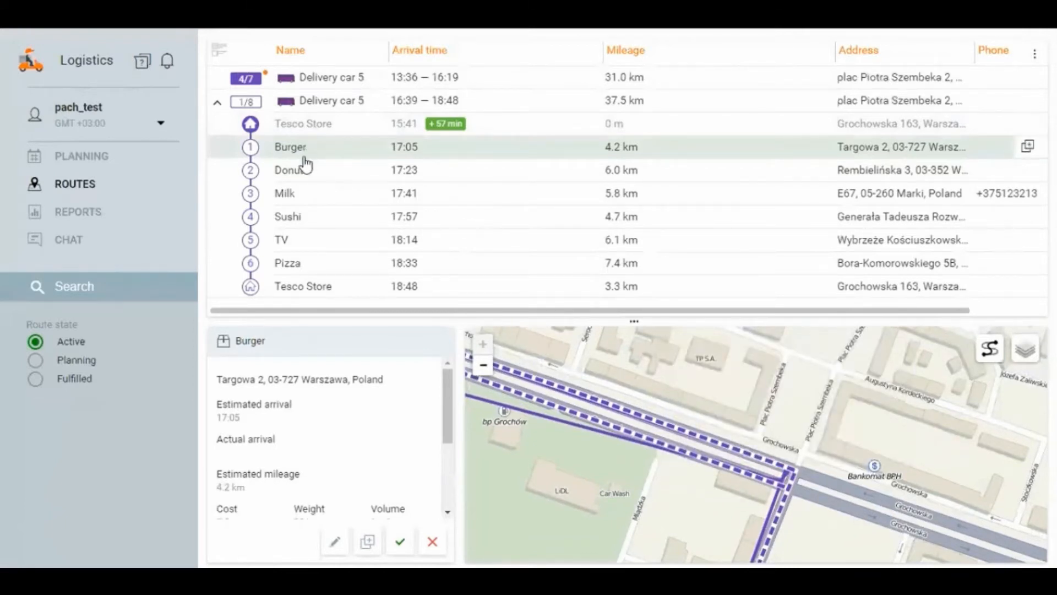
left_click(284, 195)
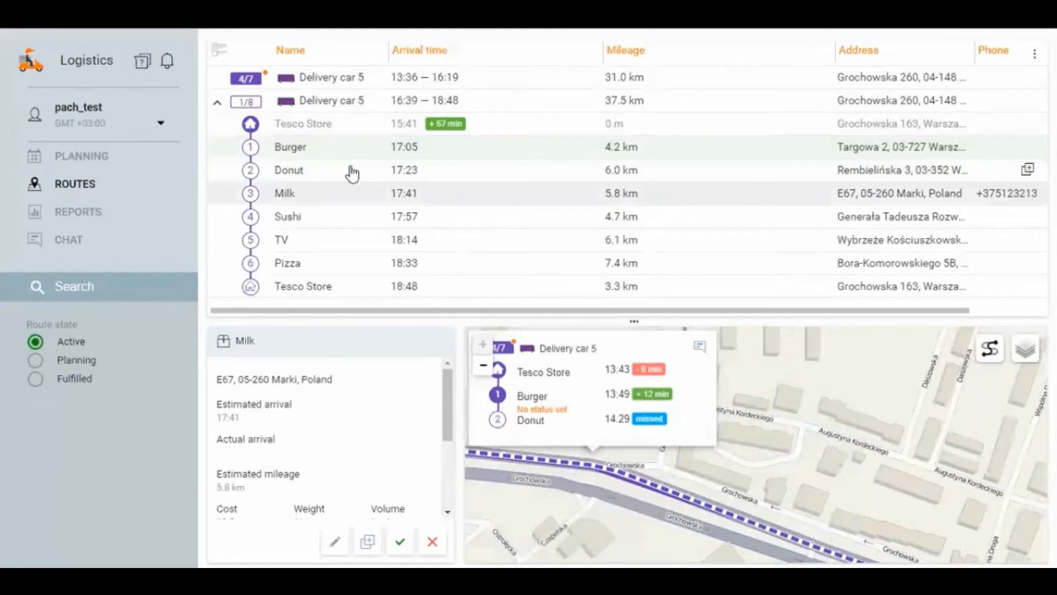
Step: Confirm the Burger order of the second route with the explanation "Ok"
left_click(347, 150)
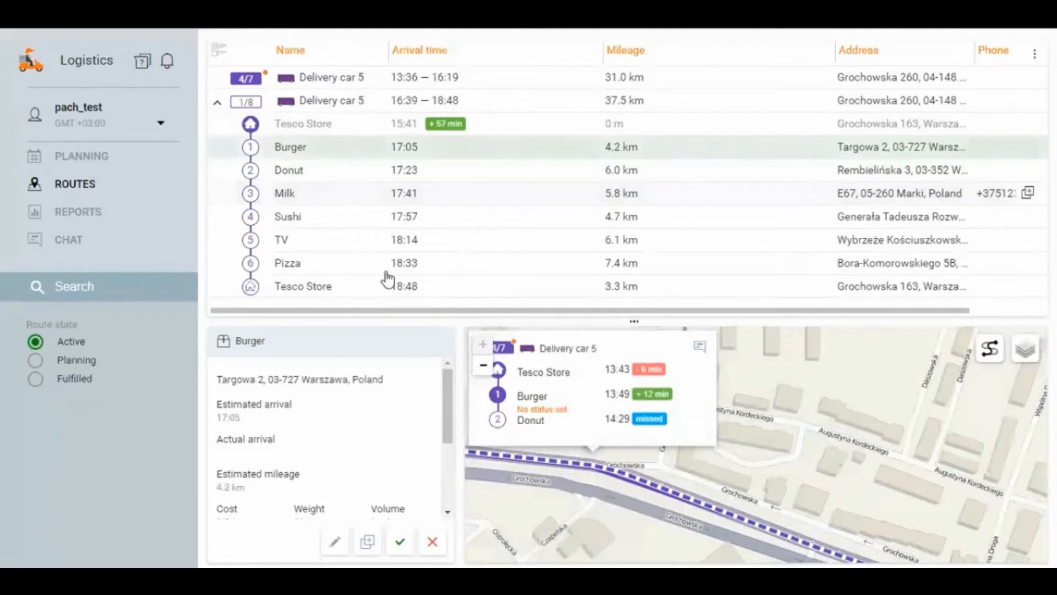
left_click(400, 546)
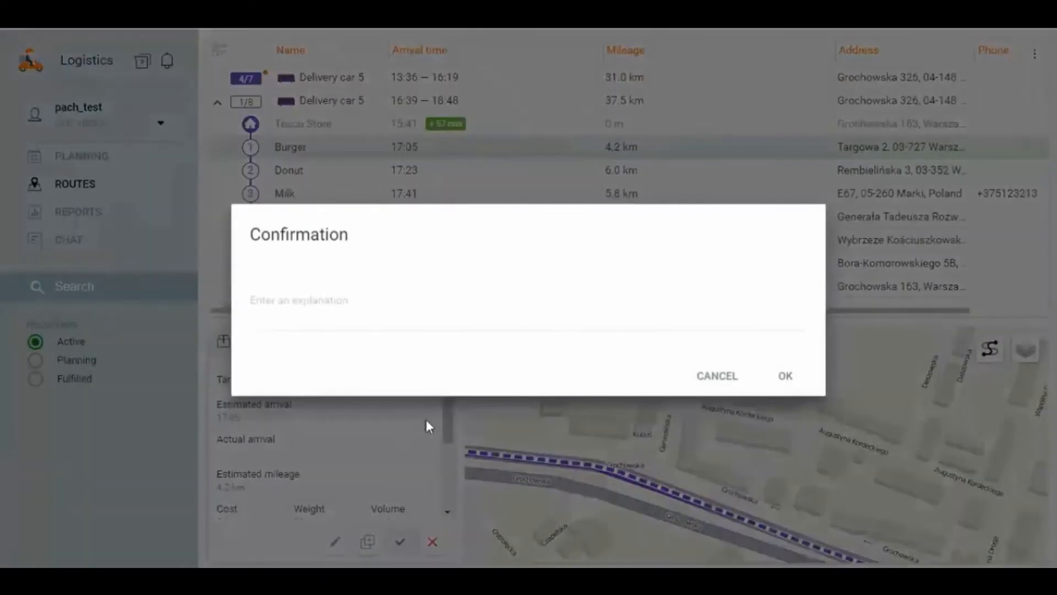
left_click(424, 307)
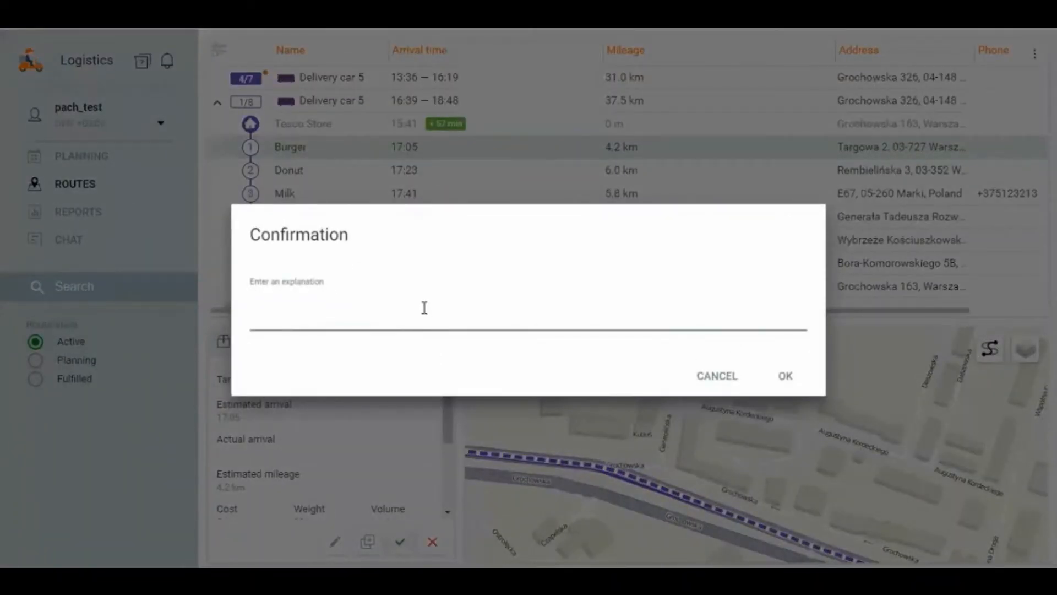
type("Ok")
left_click(782, 377)
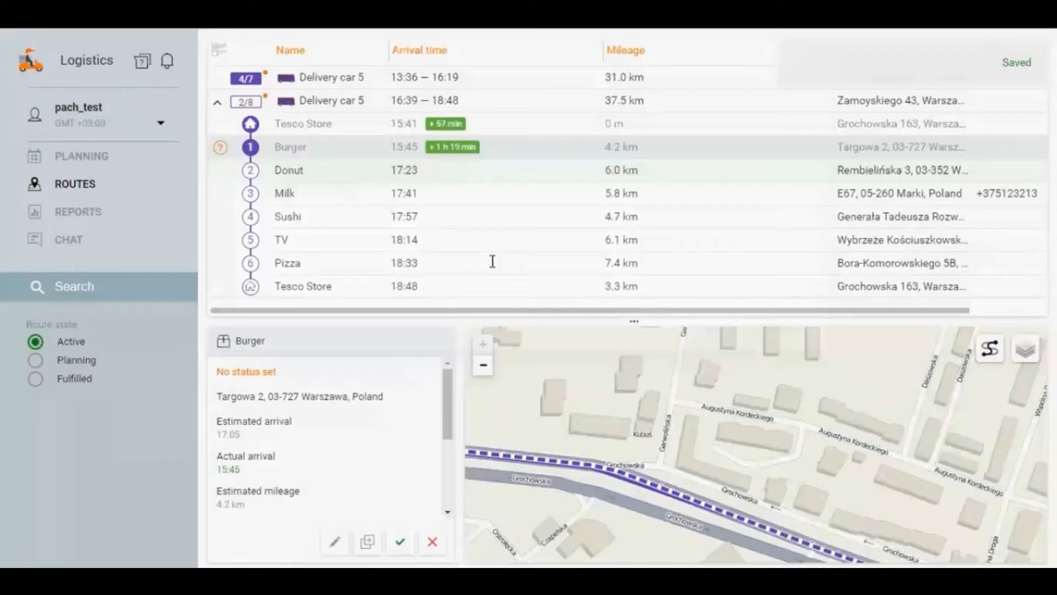
Step: Confirm the Donut order of the second route with the explanation "Ok"
left_click(304, 175)
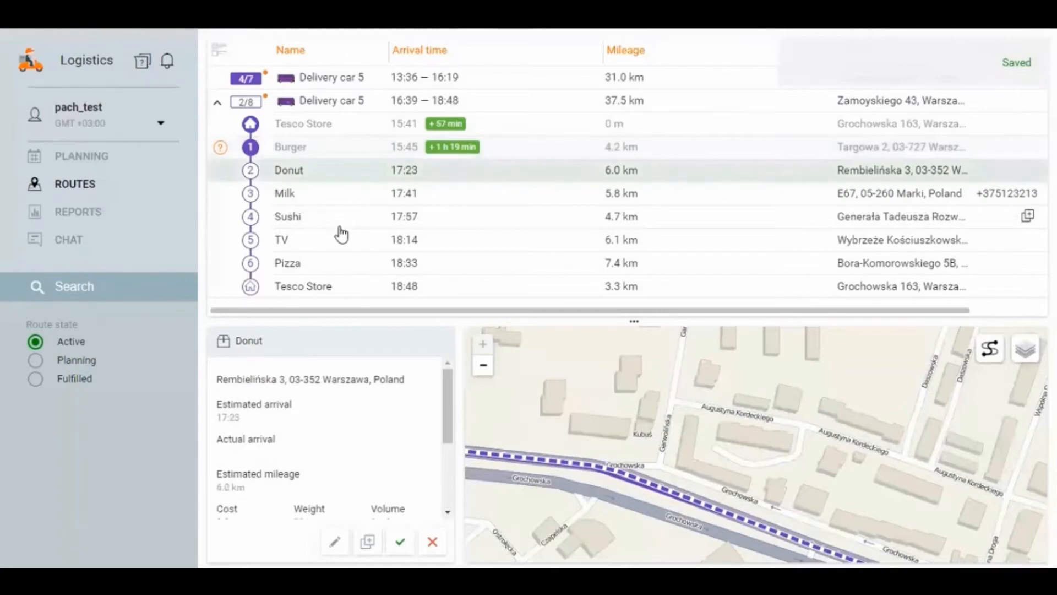
left_click(399, 542)
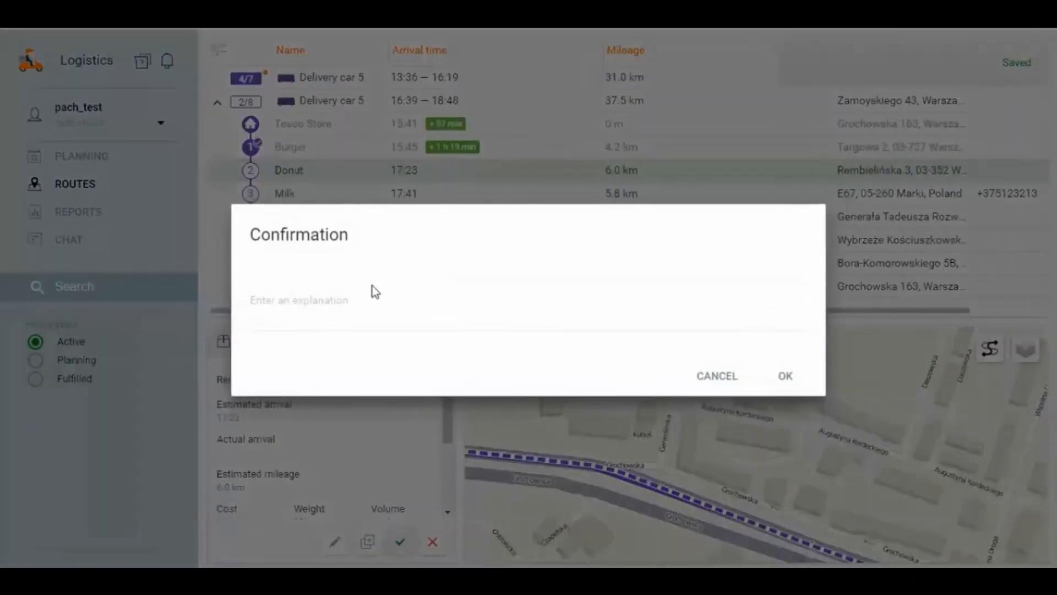
left_click(342, 312)
type("Ok")
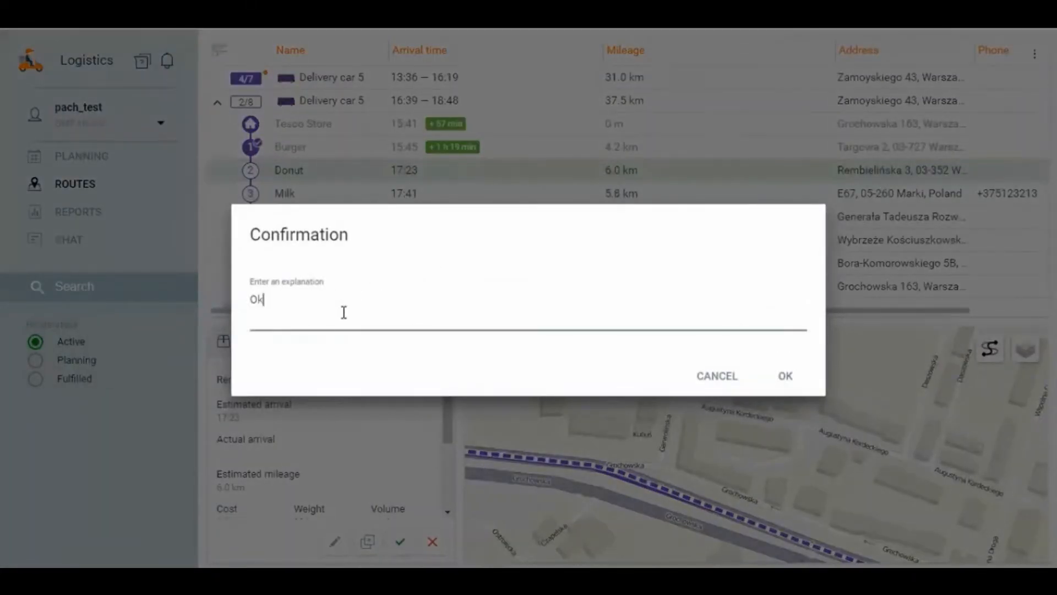
left_click(748, 365)
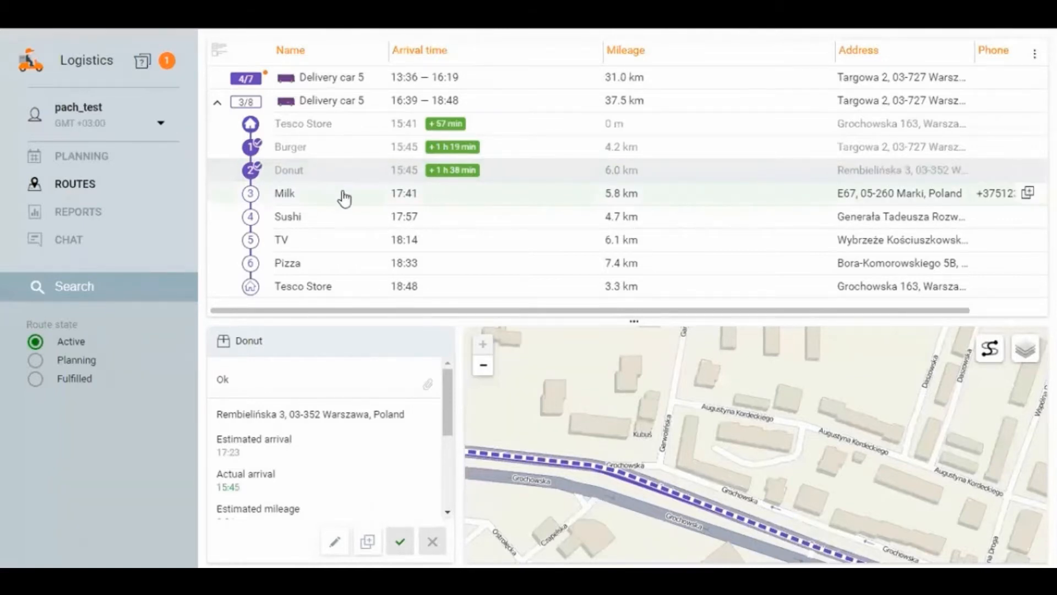
Step: Switch to AirMirror, wake the phone, open Logistics Mobile from its notification, and review the second route's order list
key("alt+Tab")
key("alt+Tab")
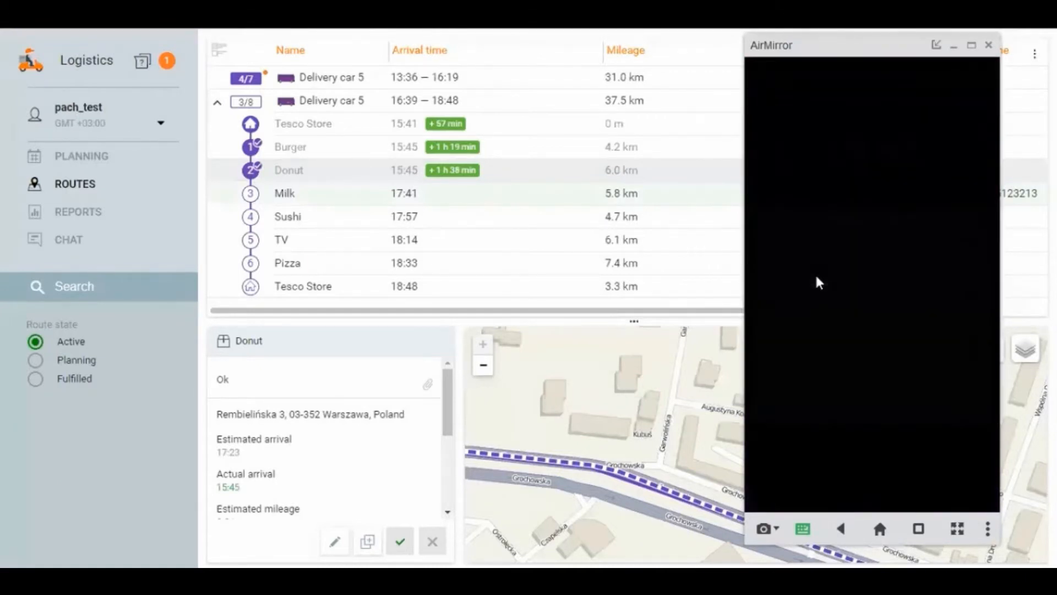
left_click(819, 282)
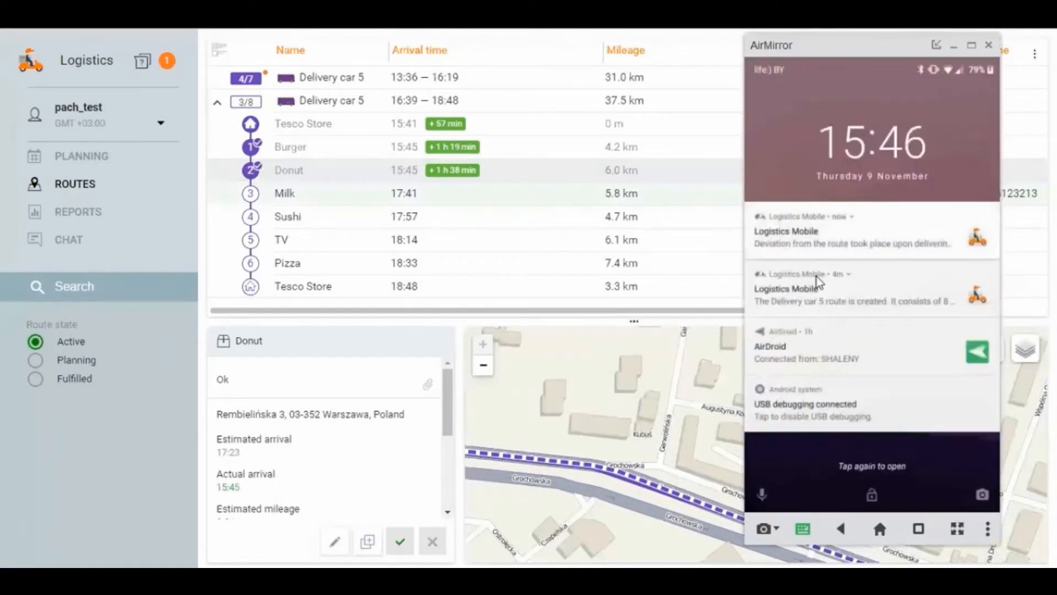
left_click(819, 282)
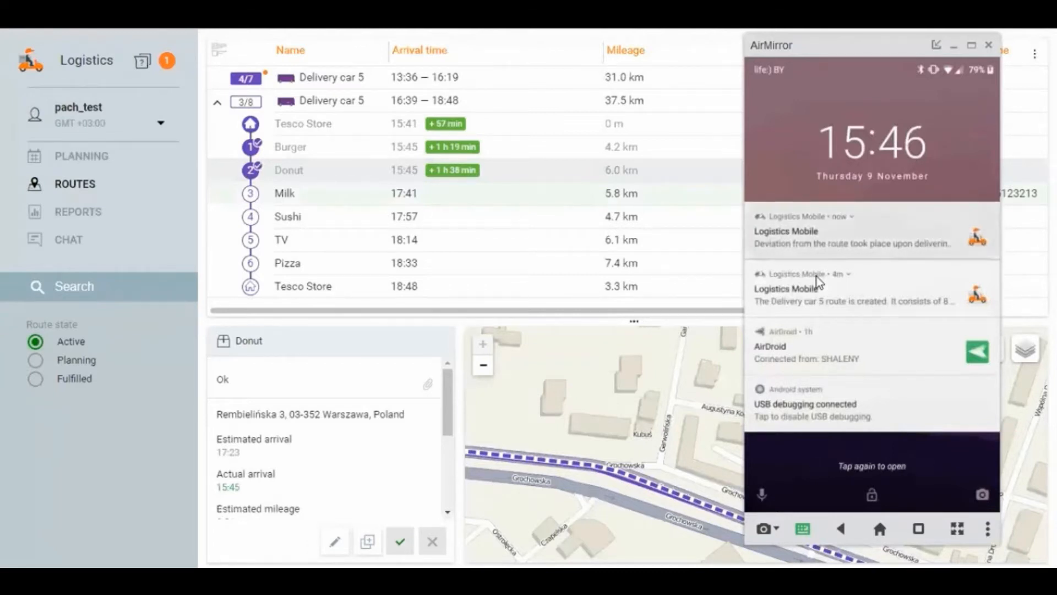
left_click(818, 281)
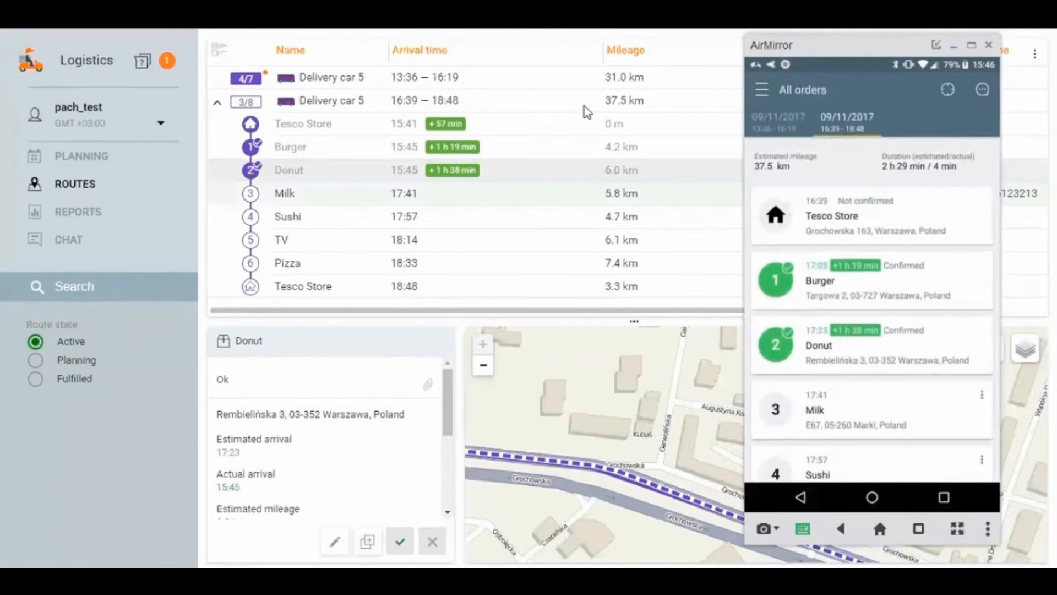
scroll(833, 309, "down", 5)
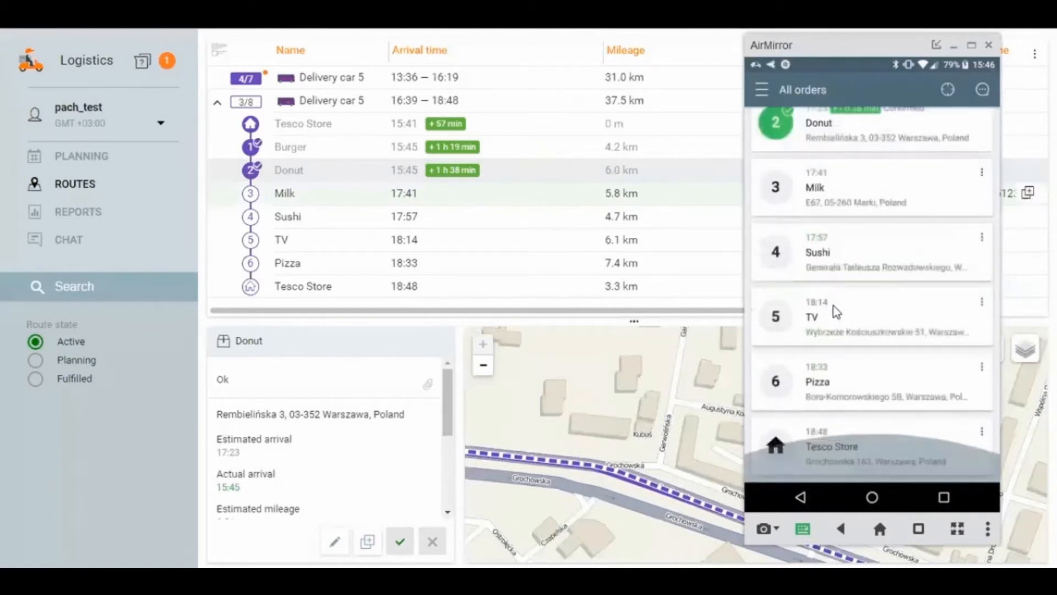
Step: Review the second route's orders in Logistics Mobile, then open the Milk order's confirmation and enter the comment "ok"
scroll(833, 309, "up", 5)
scroll(837, 311, "down", 5)
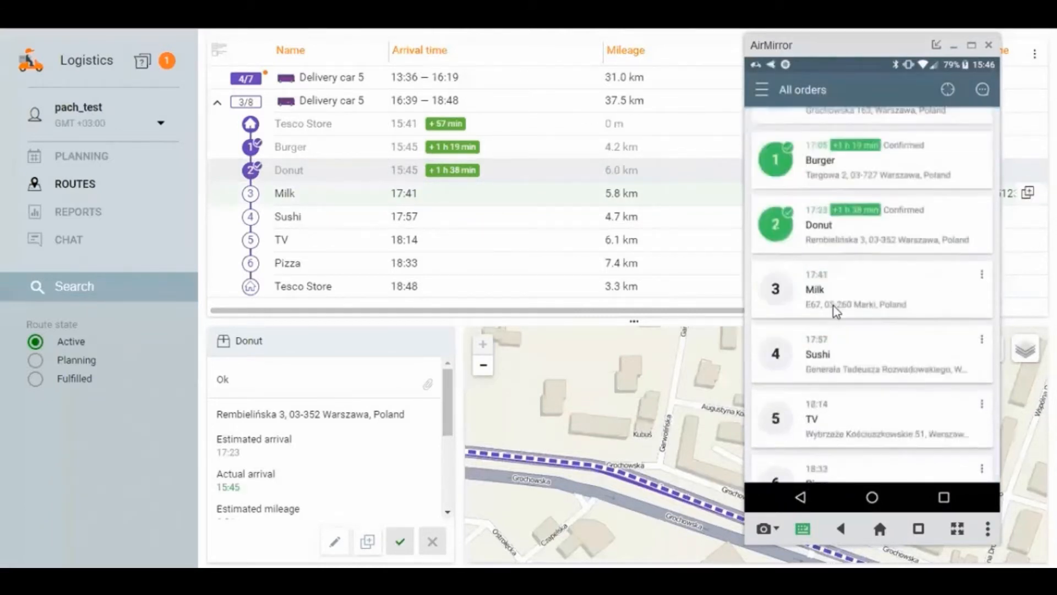
scroll(837, 311, "up", 5)
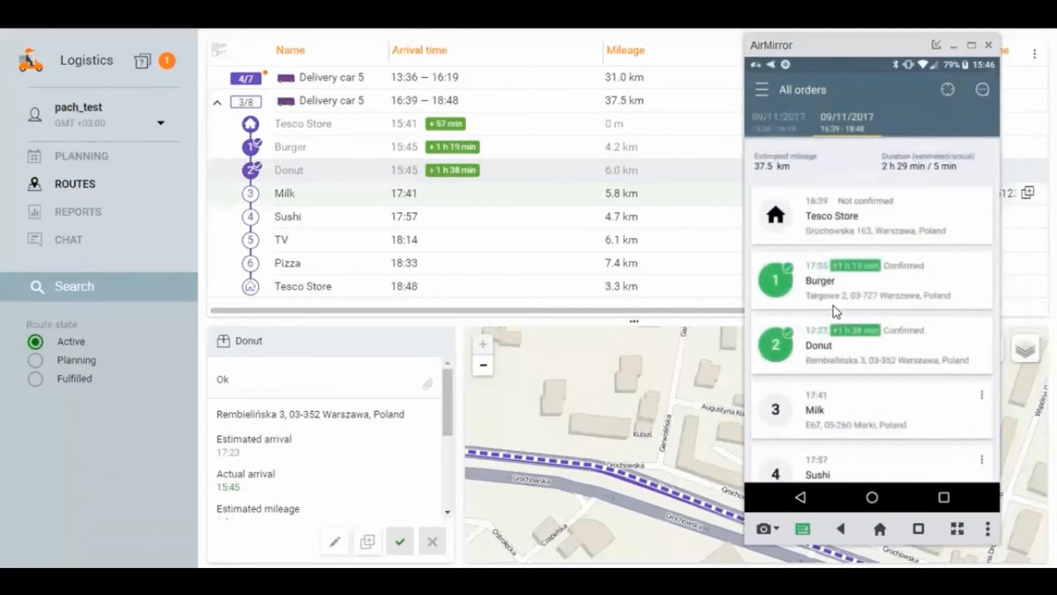
scroll(837, 312, "down", 5)
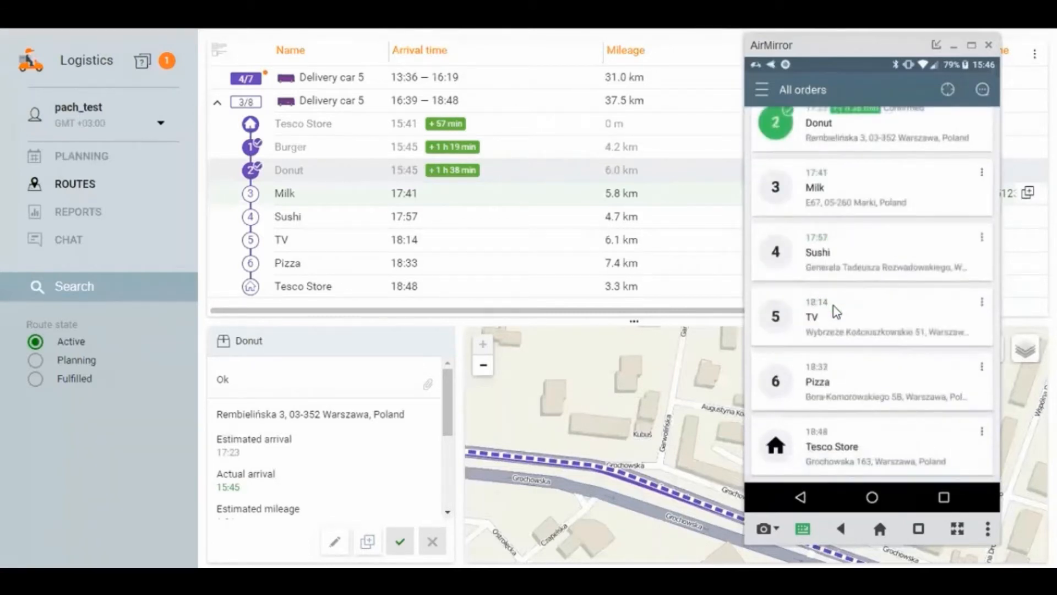
scroll(837, 311, "up", 2)
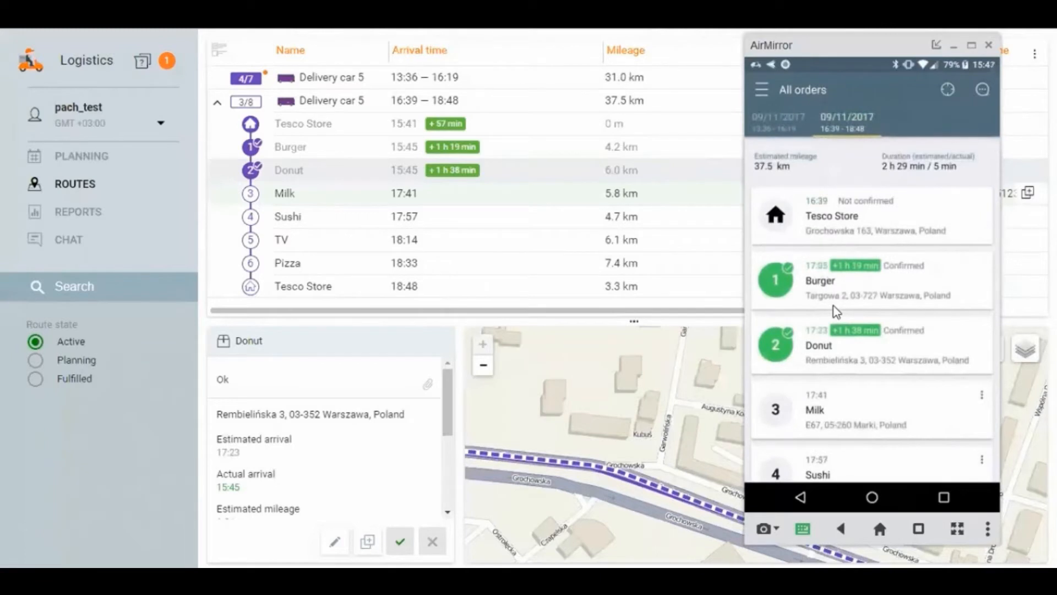
scroll(836, 311, "down", 2)
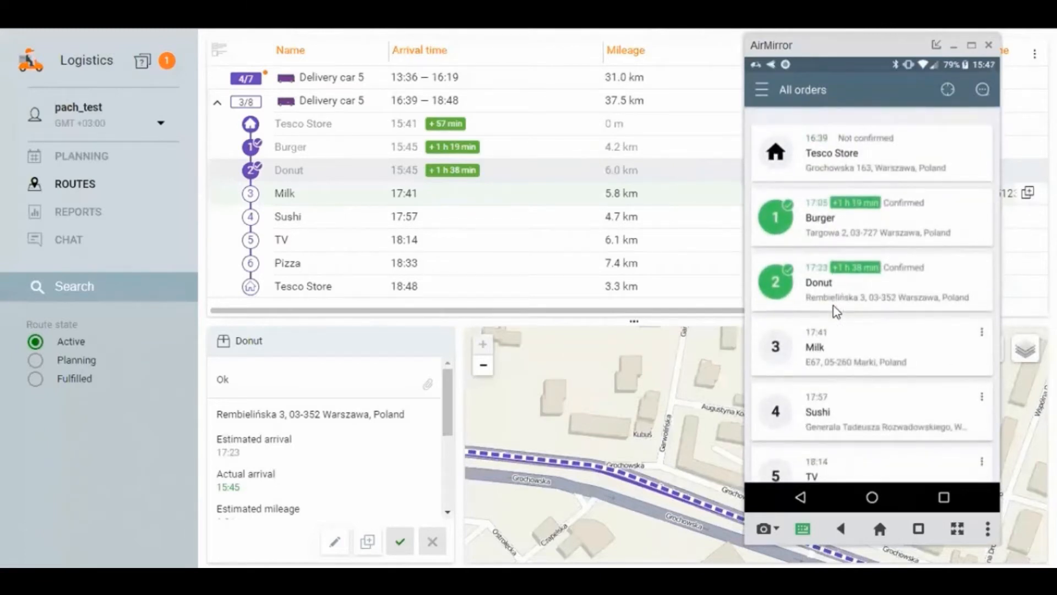
left_click(837, 311)
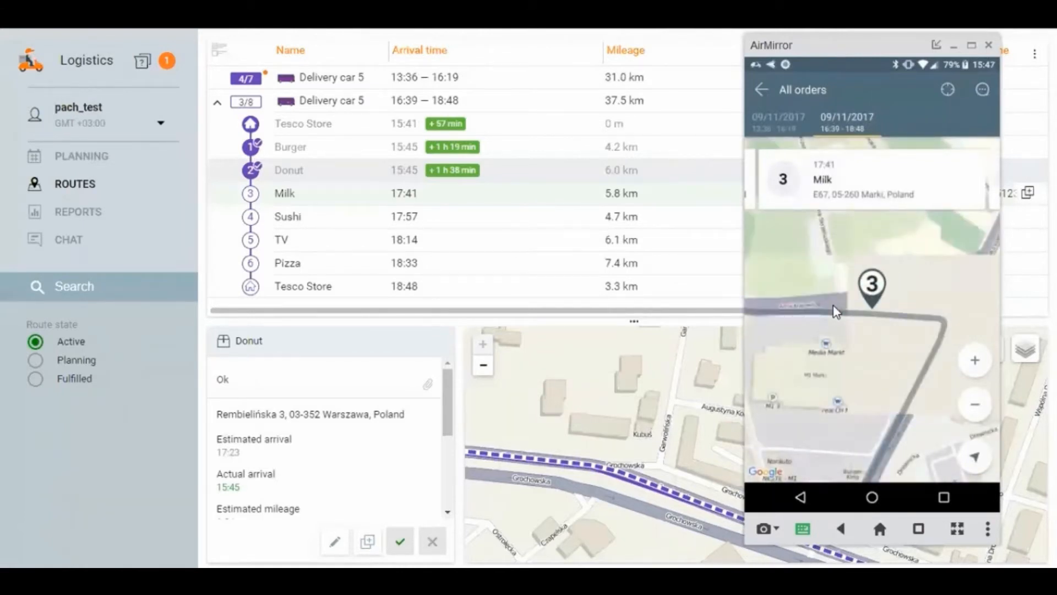
left_click(836, 311)
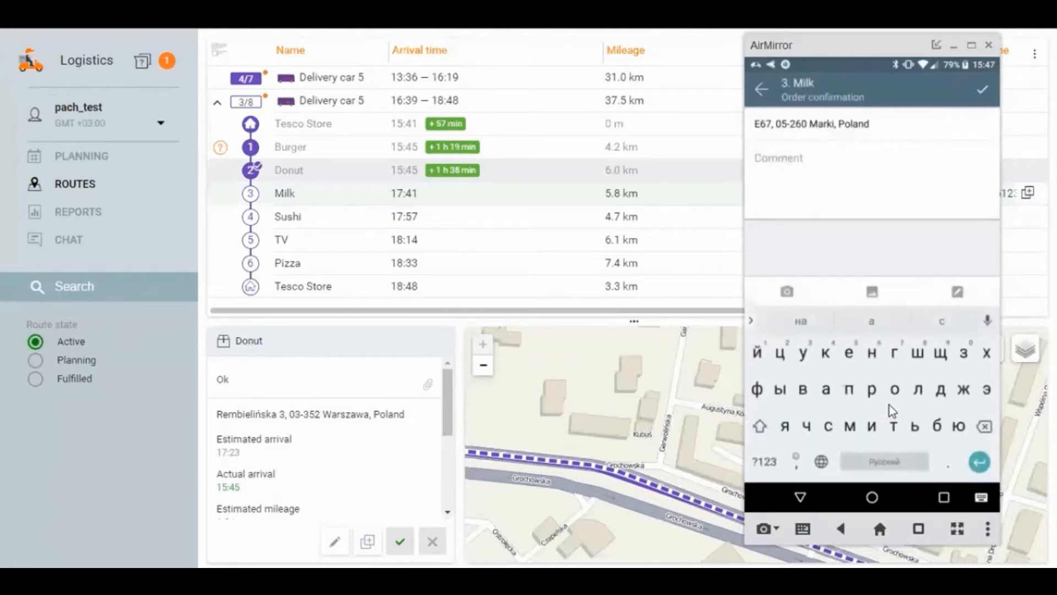
type("ok")
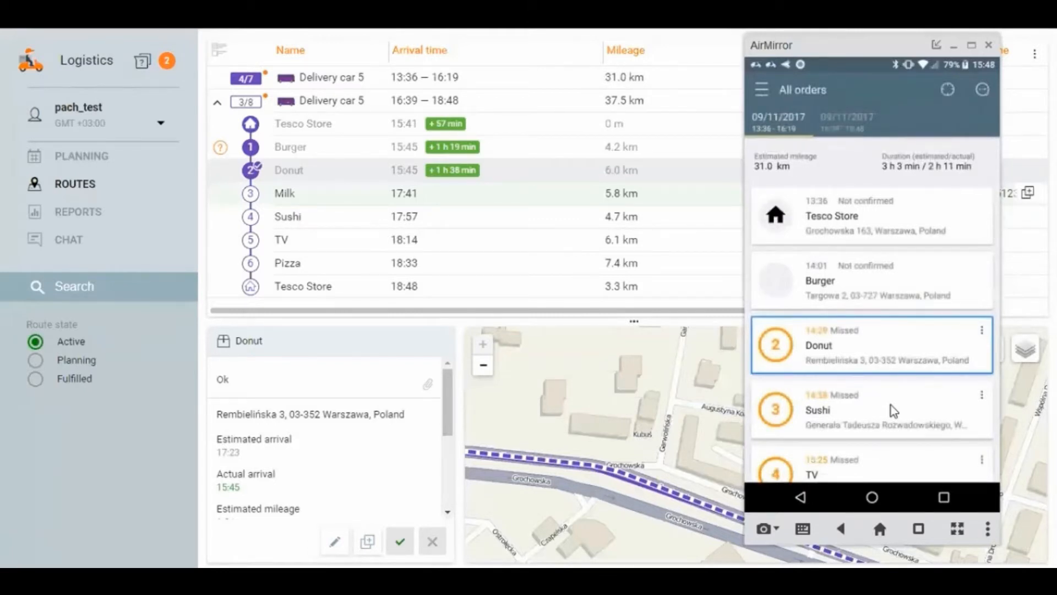
Step: Show the first route's Pizza order on the mobile app's map and bring up the available navigation apps
scroll(893, 410, "down", 3)
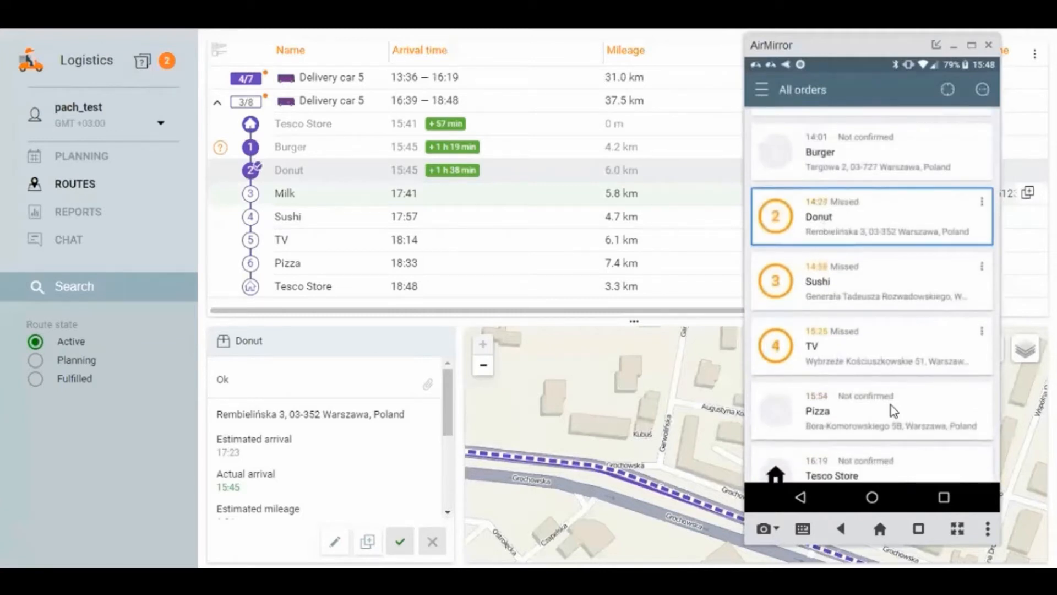
left_click(892, 410)
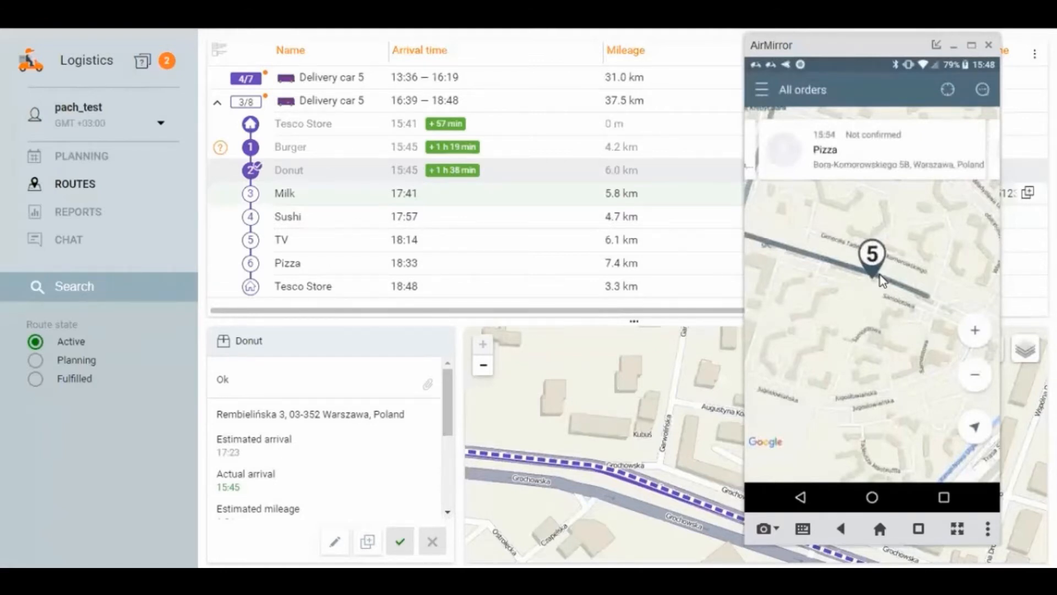
left_click(882, 281)
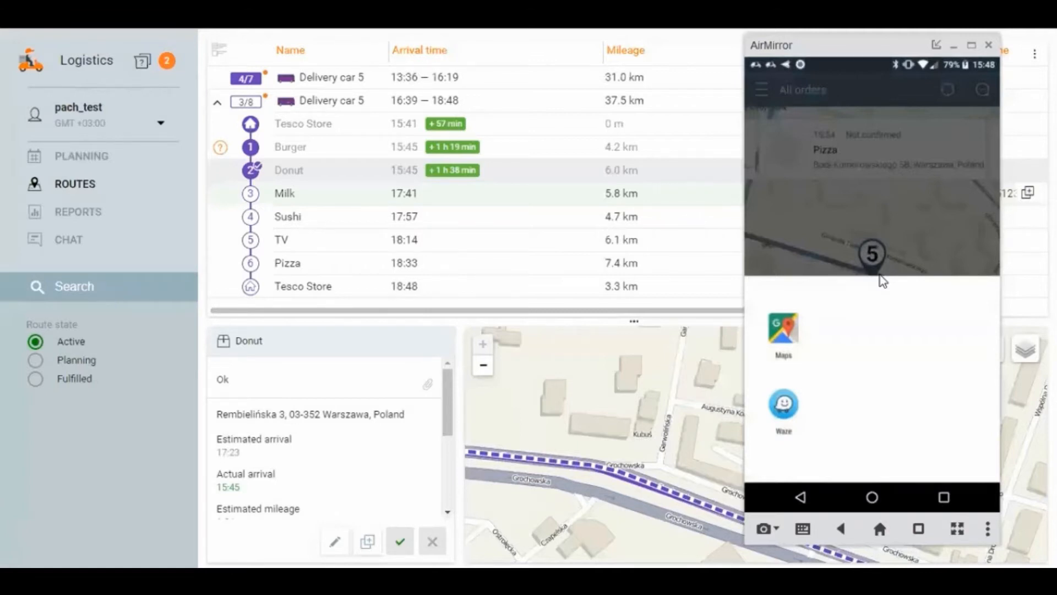
Step: Send the message "Flat tire" in the mobile app's chat
left_click(879, 274)
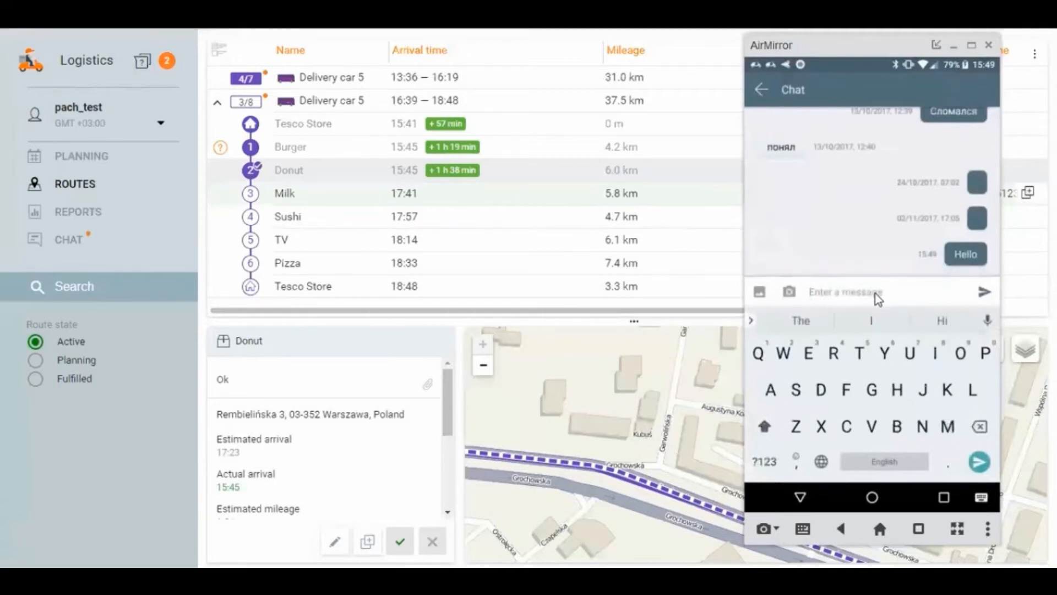
type("B")
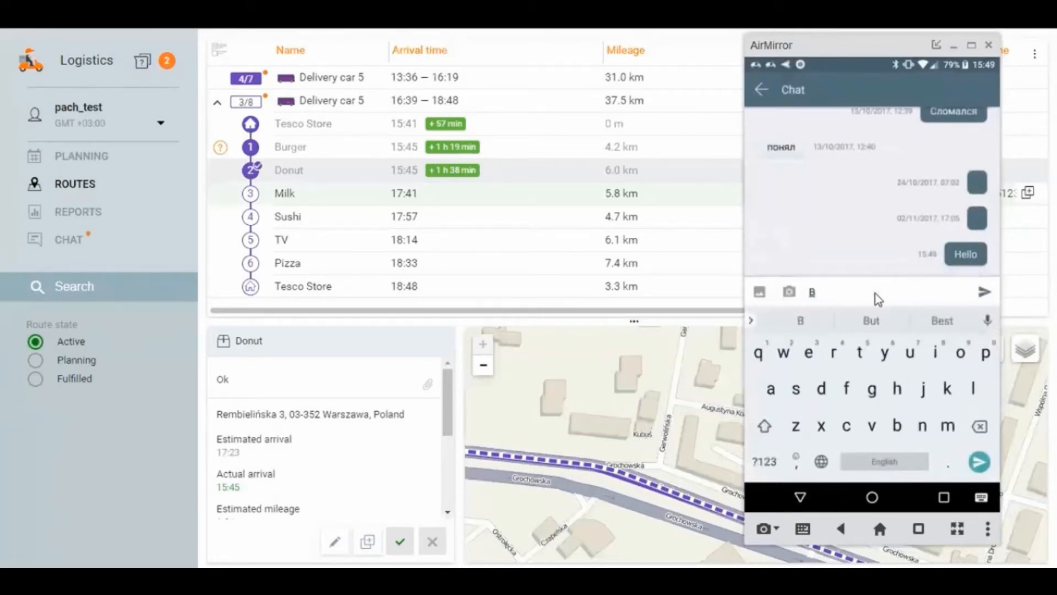
key("BackSpace")
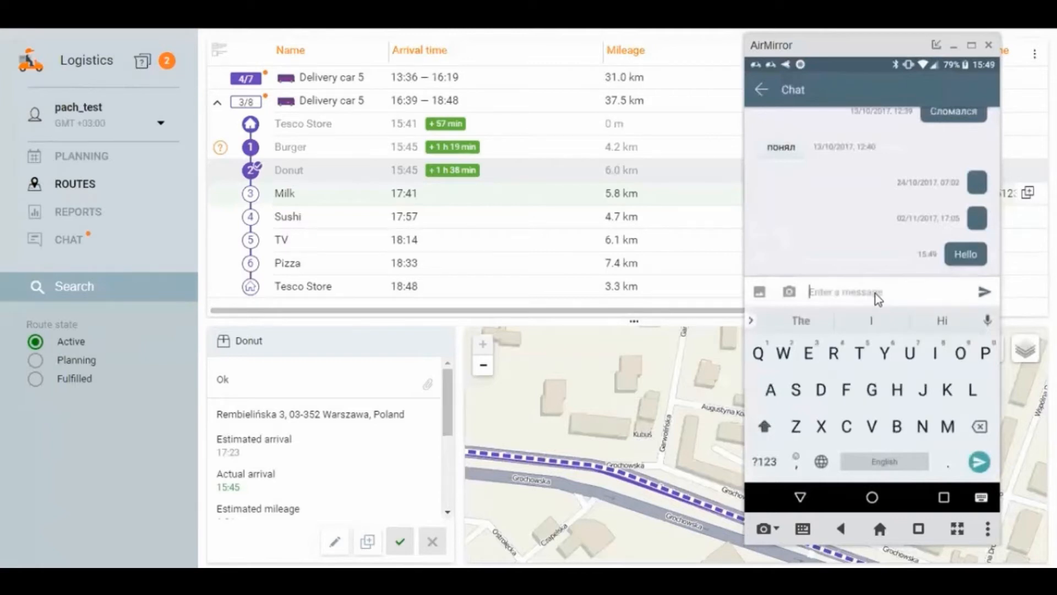
type("Flat ")
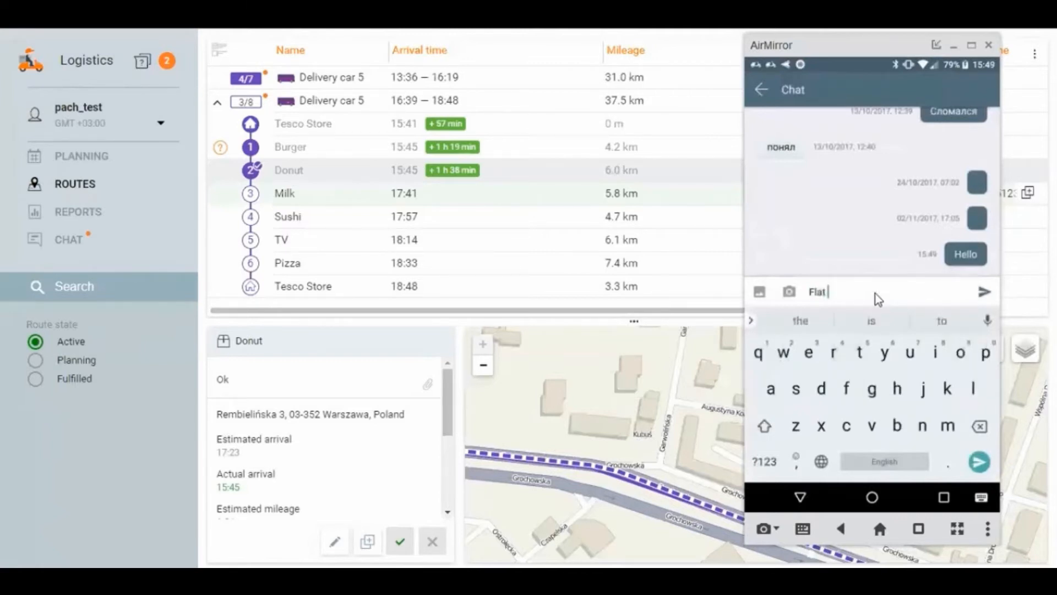
type("tire")
key("Return")
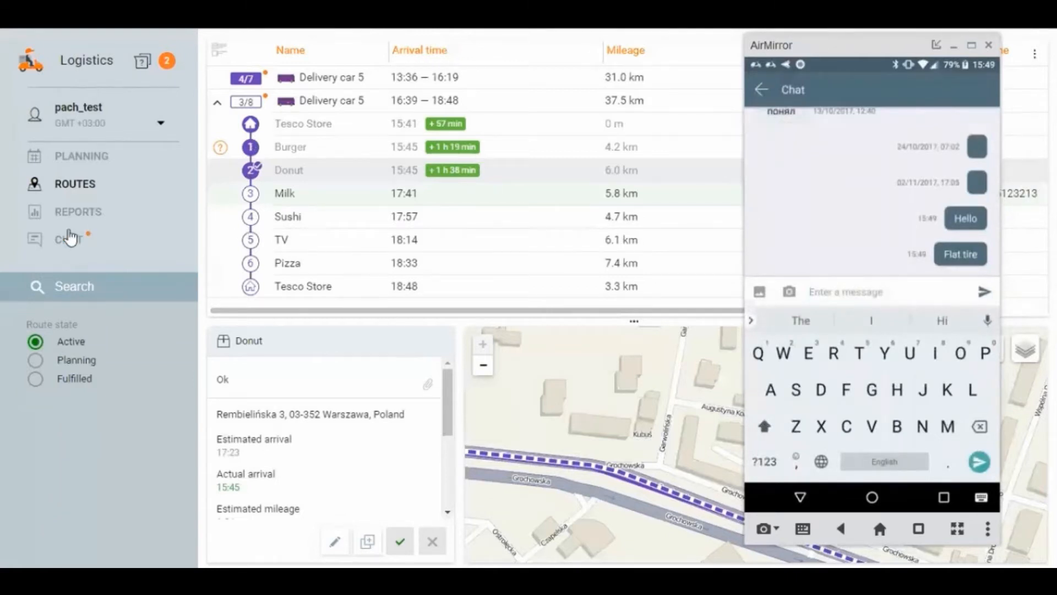
Step: Switch to the web planner's chat, open the conversation with Delivery car 5's driver and reply "Confirmed"
left_click(65, 245)
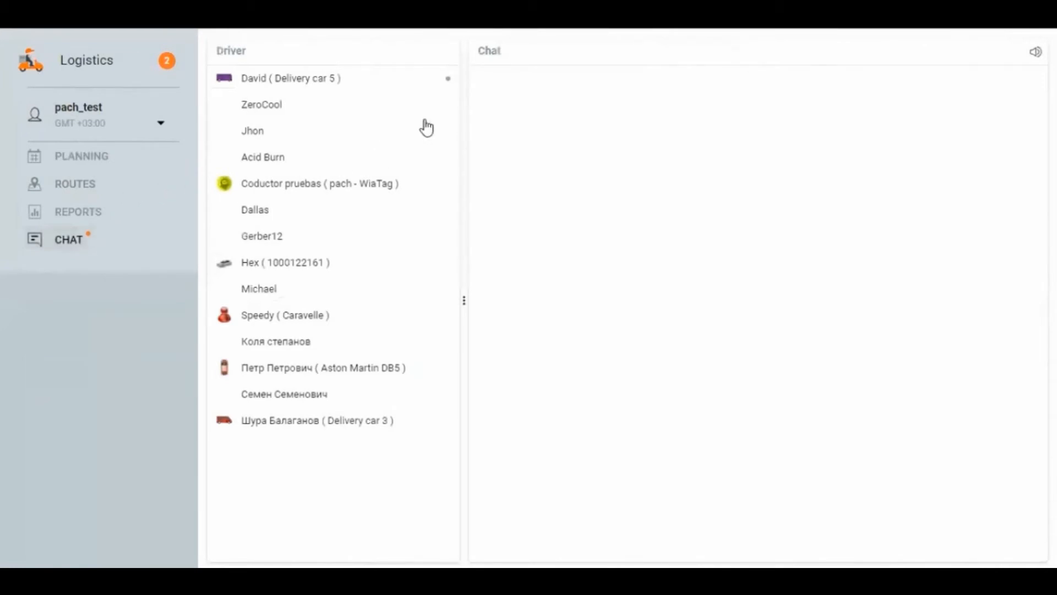
left_click(373, 87)
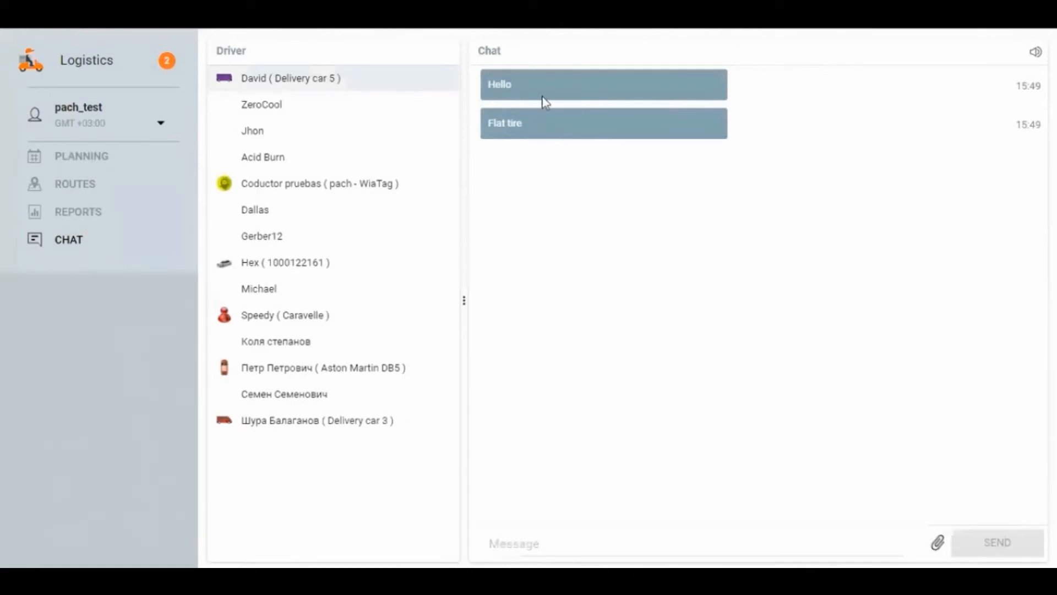
left_click(649, 541)
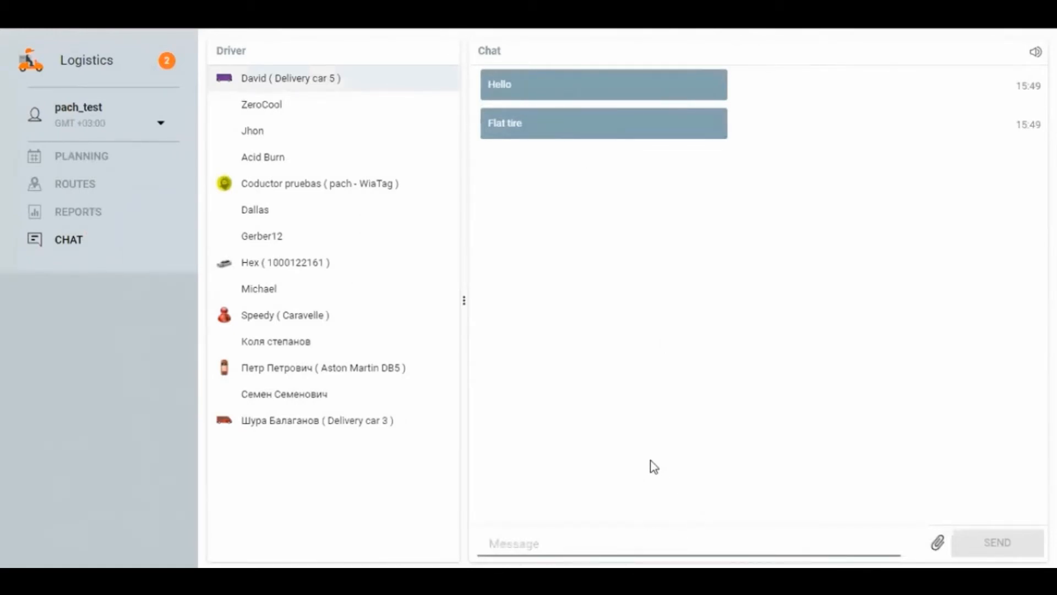
type("Confirmed")
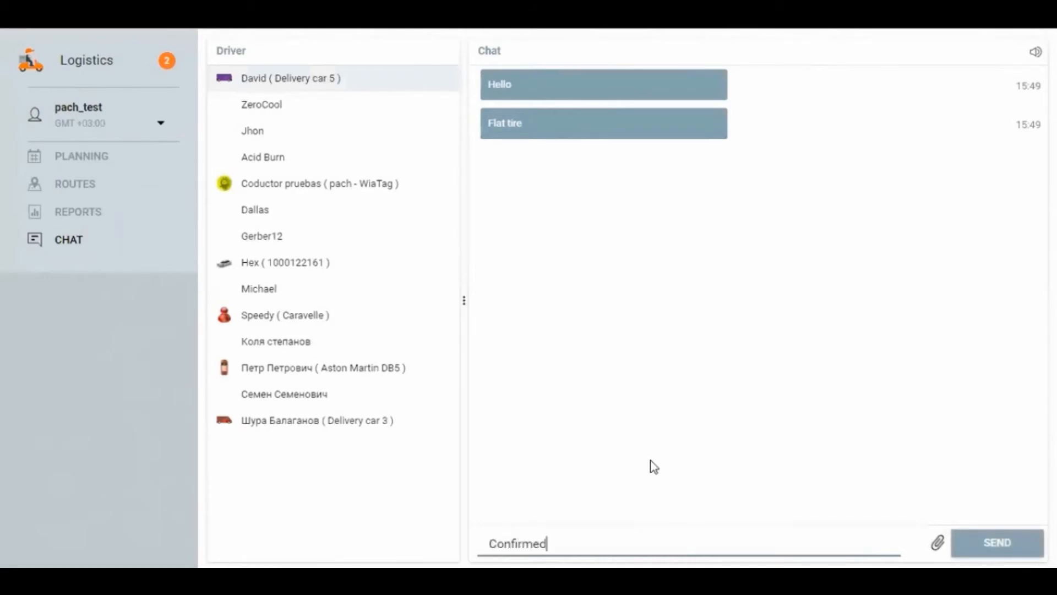
left_click(1010, 544)
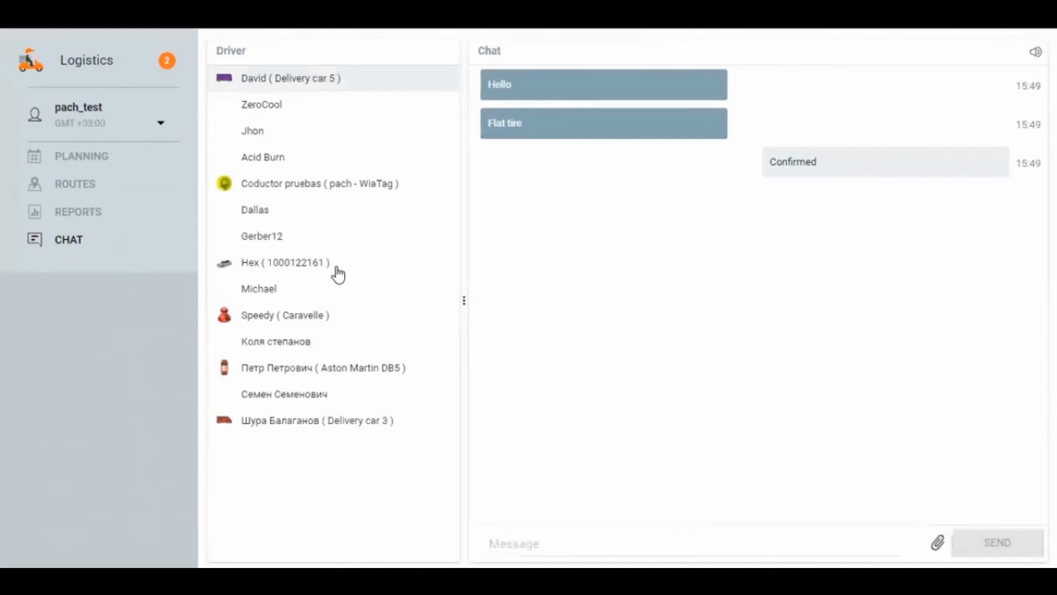
Step: Return to the active routes, expand the first Delivery car 5 route and confirm its missed Donut order without an explanation
left_click(79, 184)
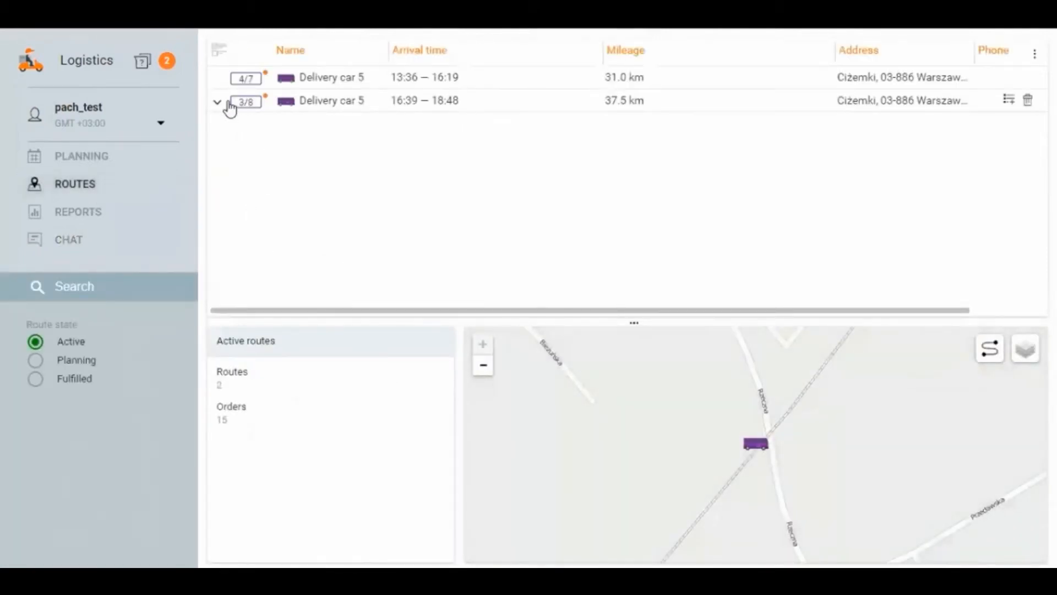
left_click(218, 83)
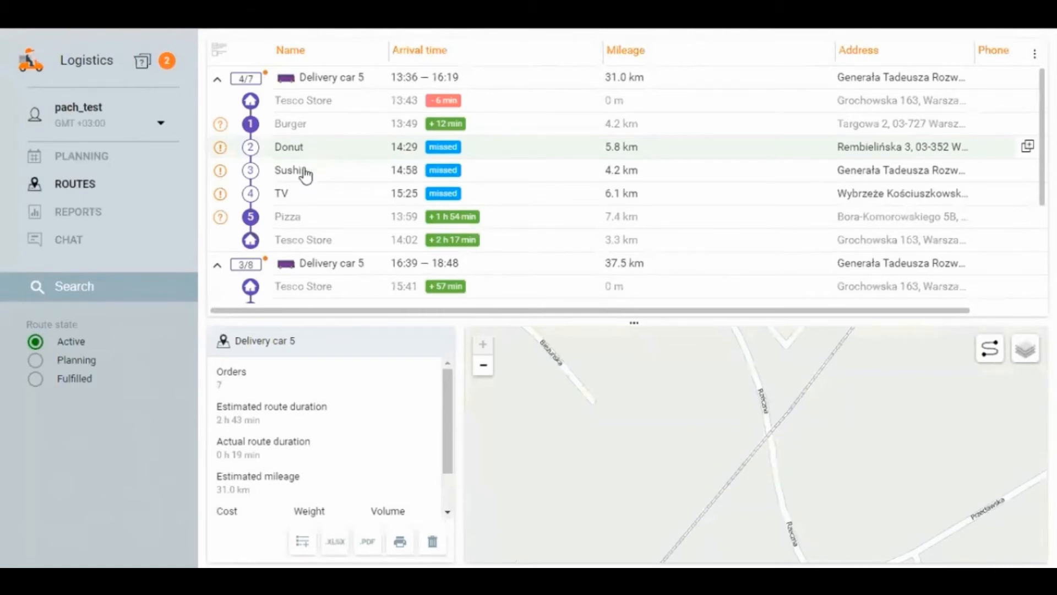
scroll(305, 174, "down", 3)
scroll(306, 175, "up", 3)
left_click(284, 146)
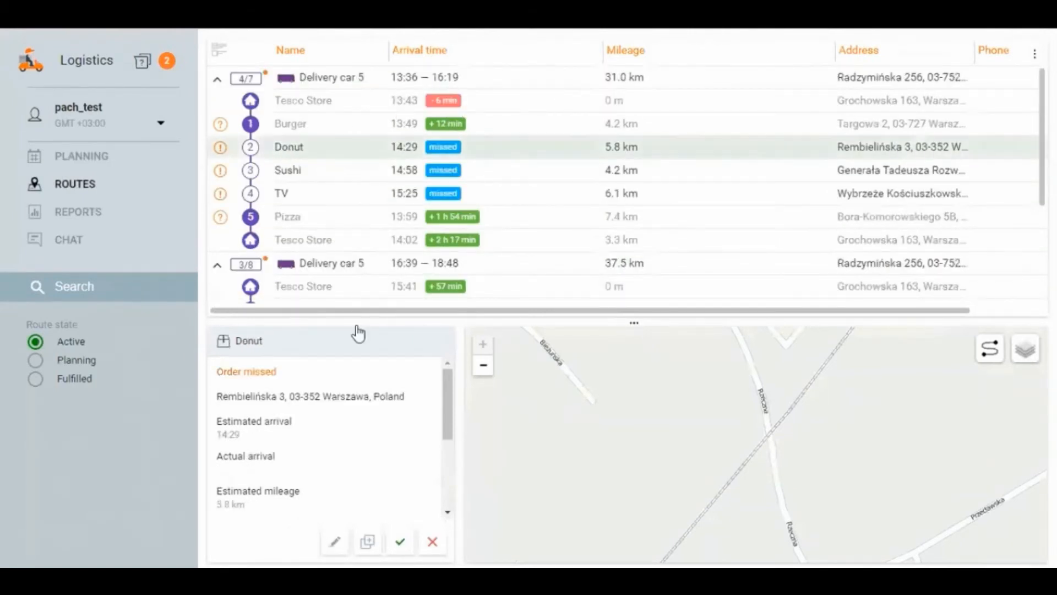
left_click(400, 541)
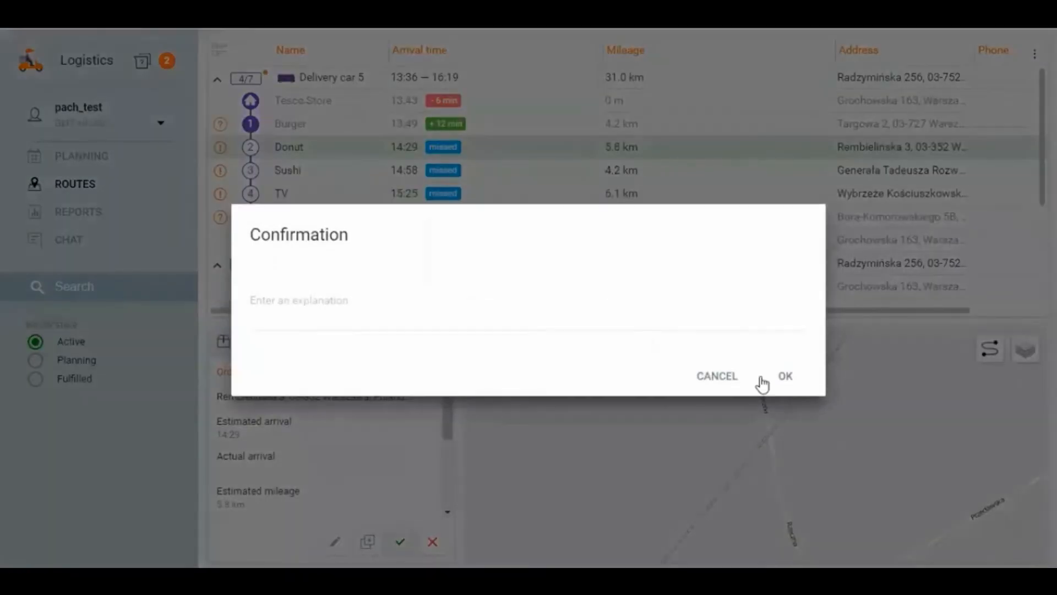
left_click(785, 376)
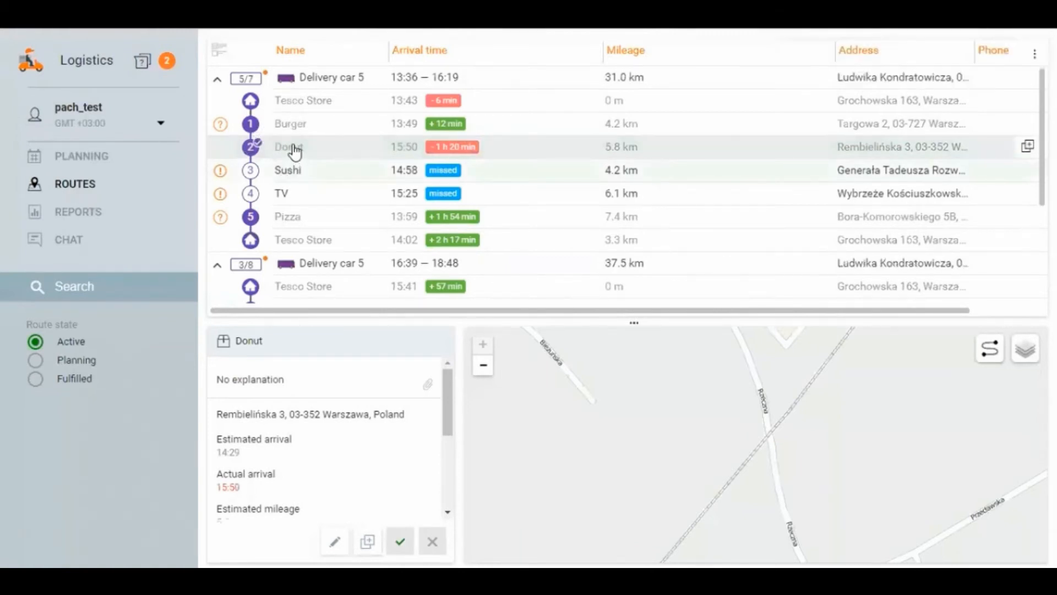
Step: Confirm the missed Sushi and TV orders of the first route without an explanation
left_click(303, 176)
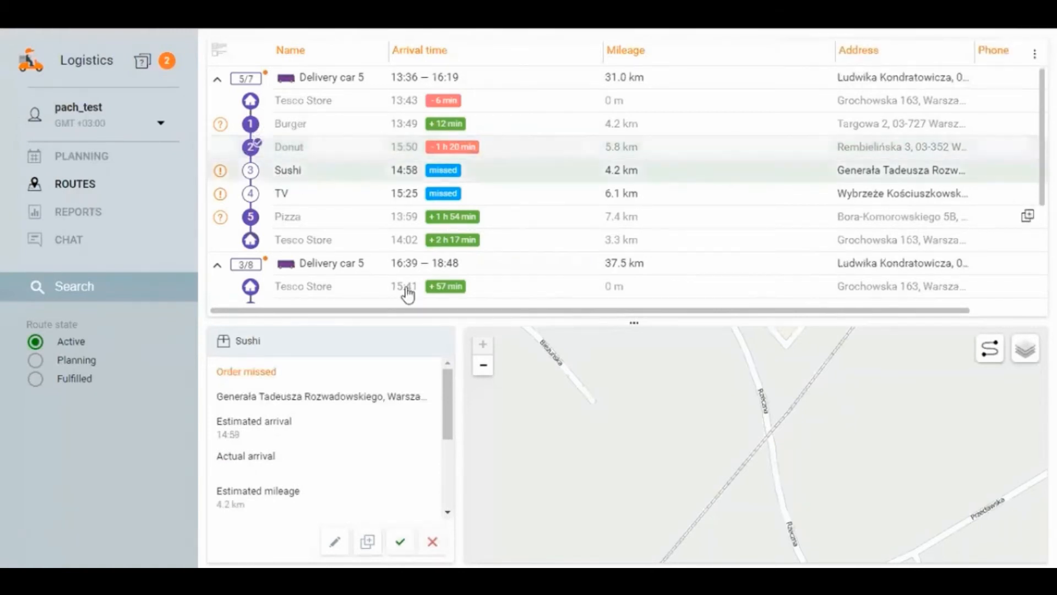
left_click(399, 545)
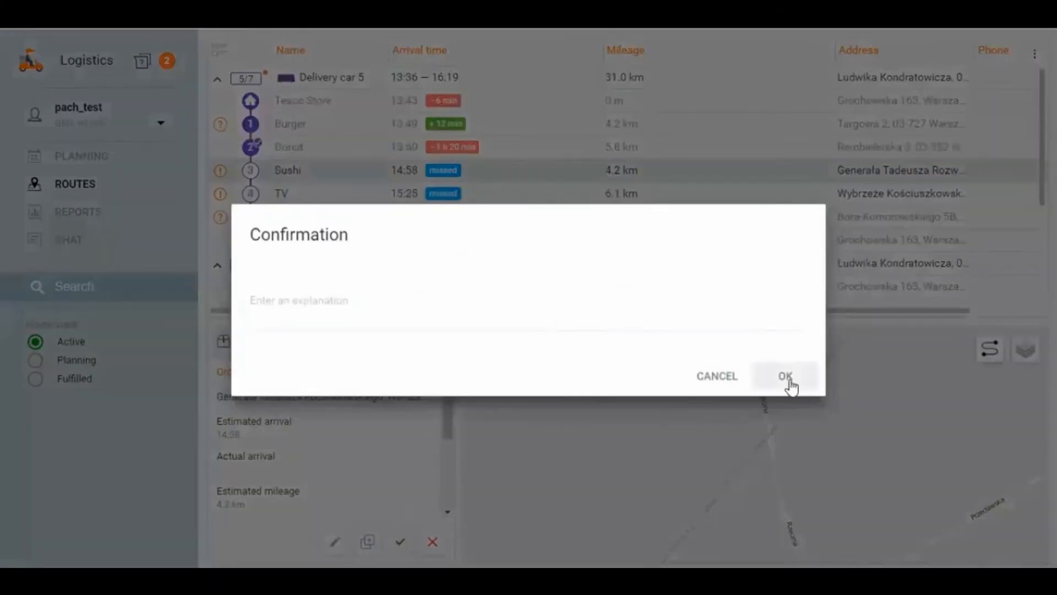
left_click(791, 381)
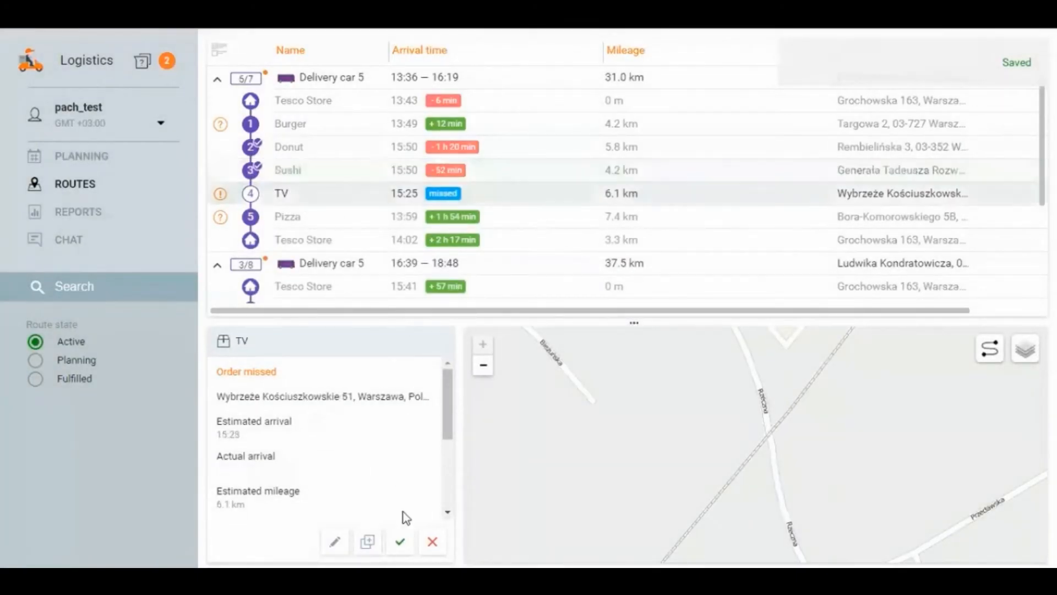
left_click(399, 542)
left_click(782, 379)
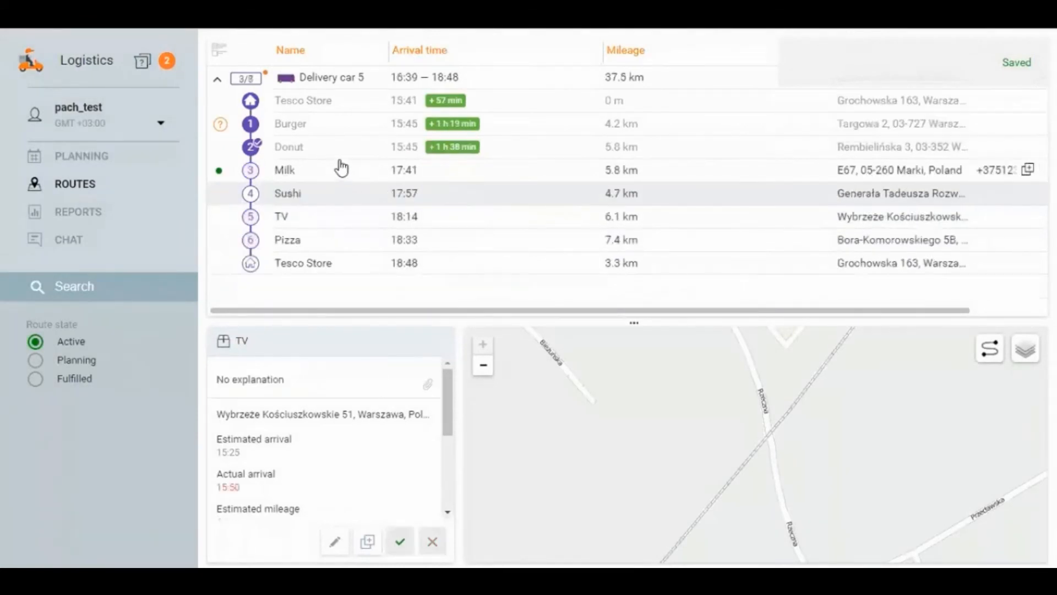
Step: List the fulfilled routes, select the Delivery car 5 route and open its unit route for printing
left_click(75, 378)
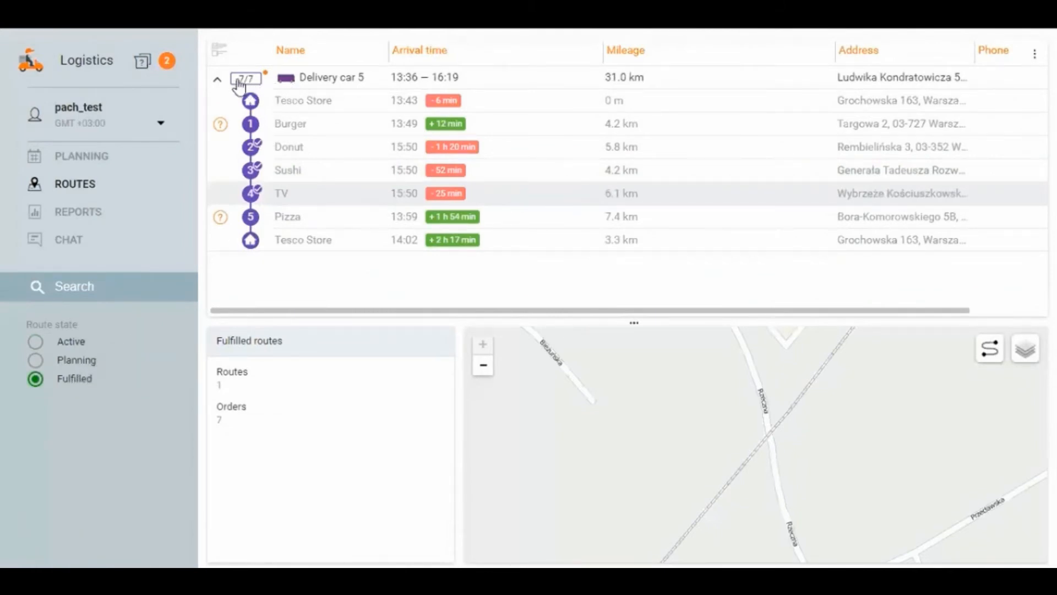
left_click(323, 80)
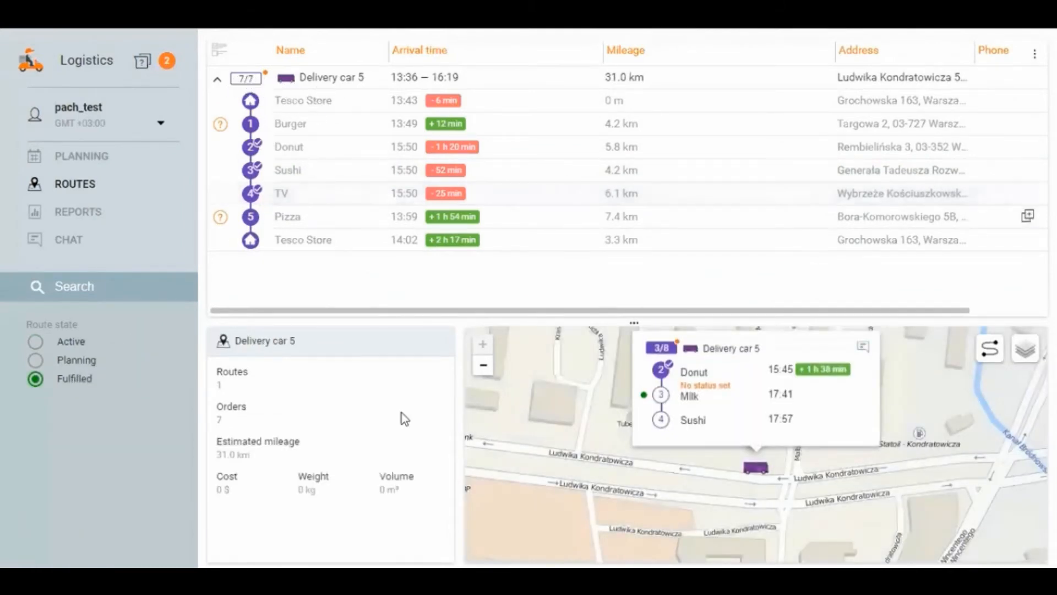
left_click(372, 80)
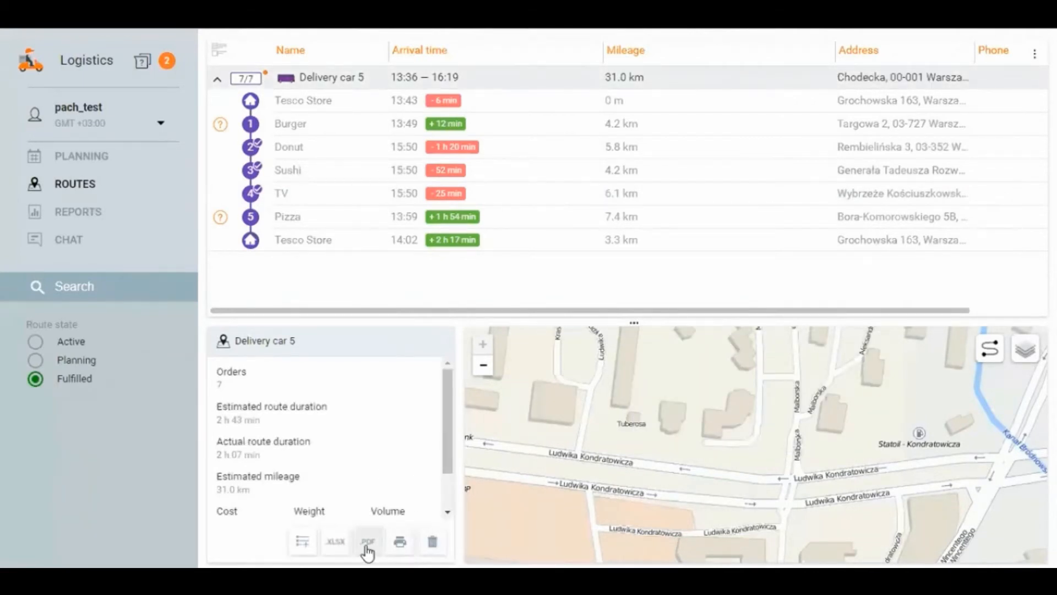
left_click(399, 542)
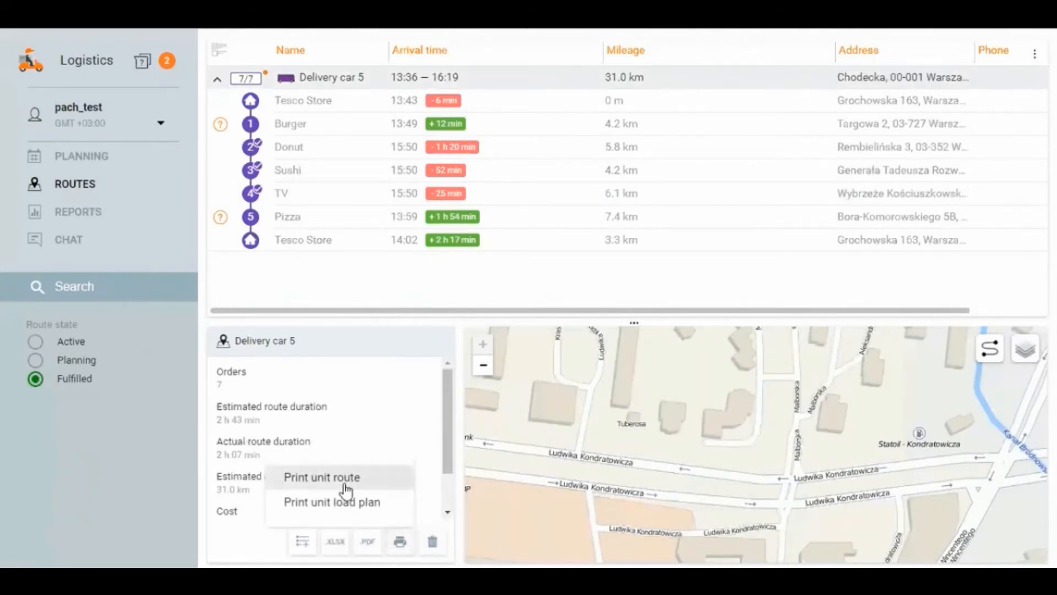
left_click(346, 488)
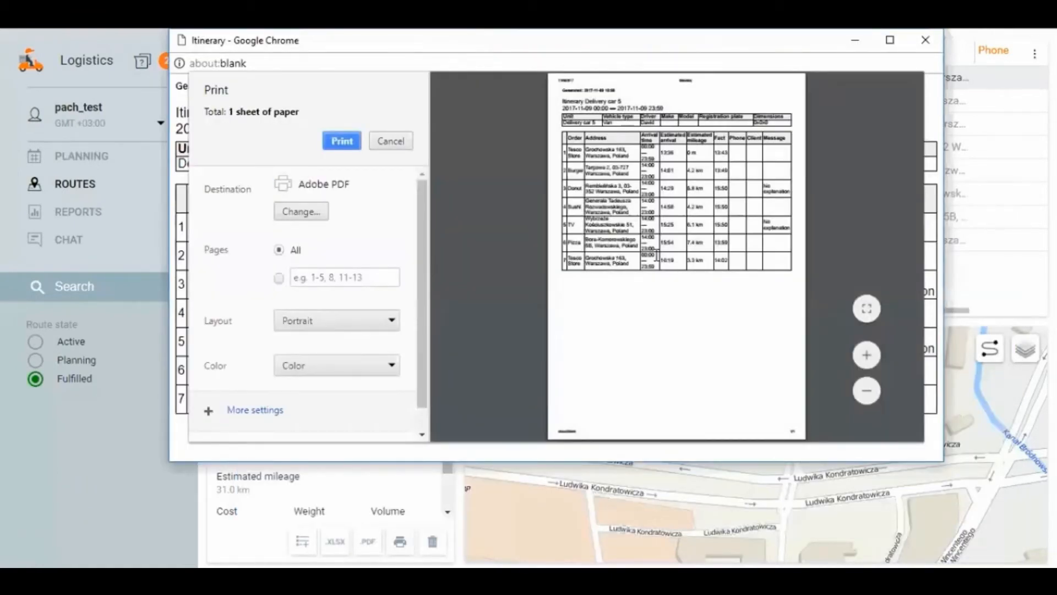
Step: Examine the printable itinerary at a larger size, close it and delete the fulfilled Delivery car 5 route
left_click(868, 355)
left_click(867, 355)
left_click(868, 357)
left_click(868, 357)
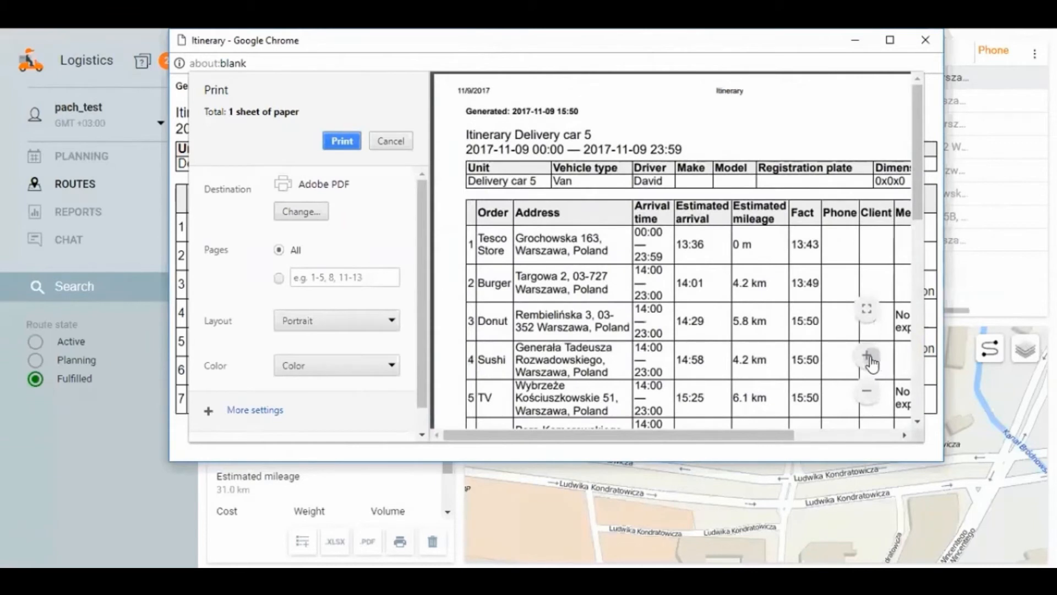
left_click(870, 359)
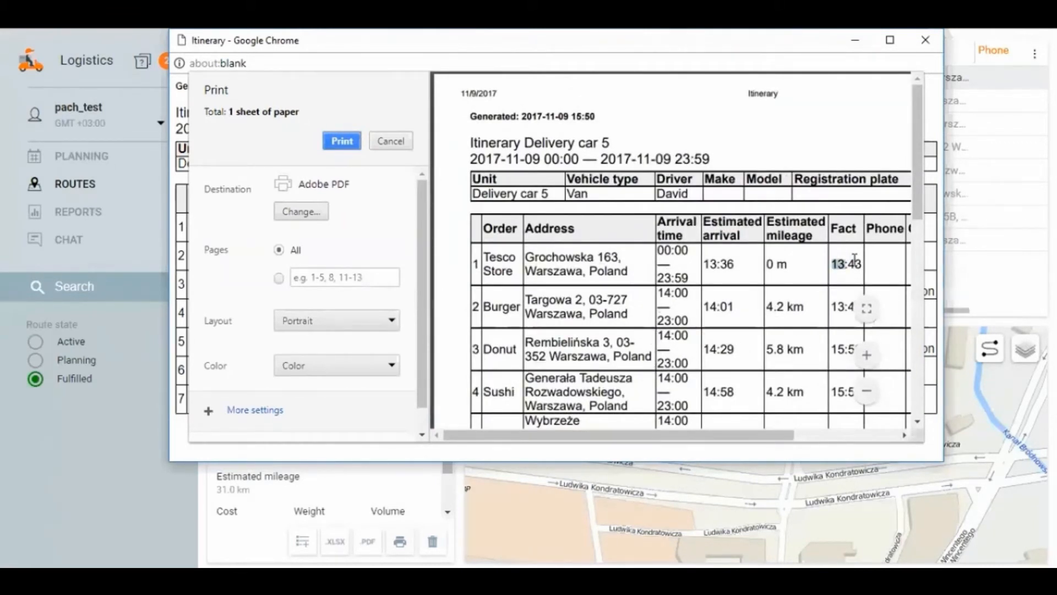
left_click(926, 39)
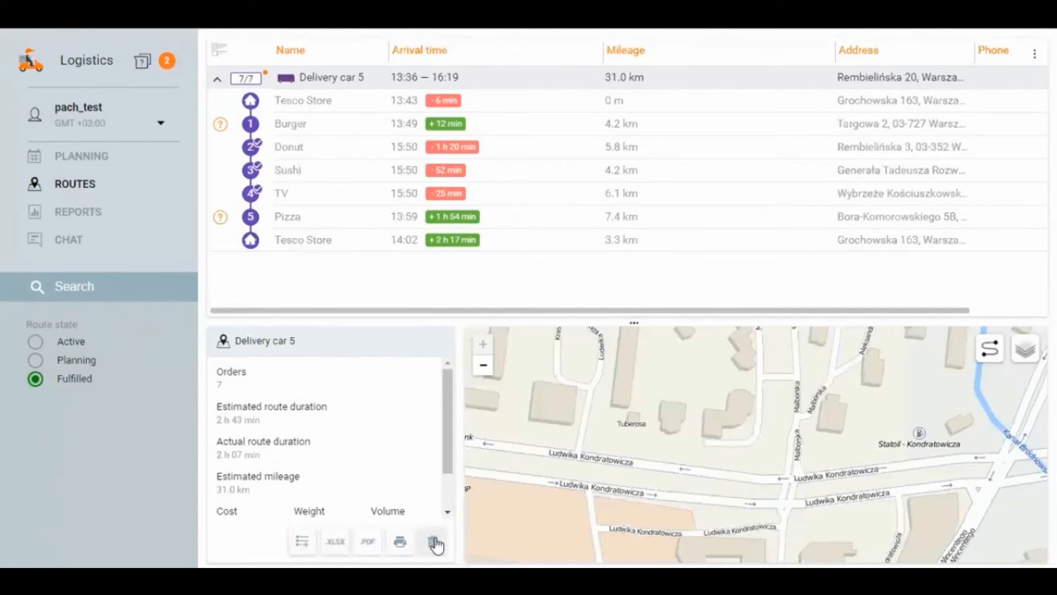
left_click(433, 543)
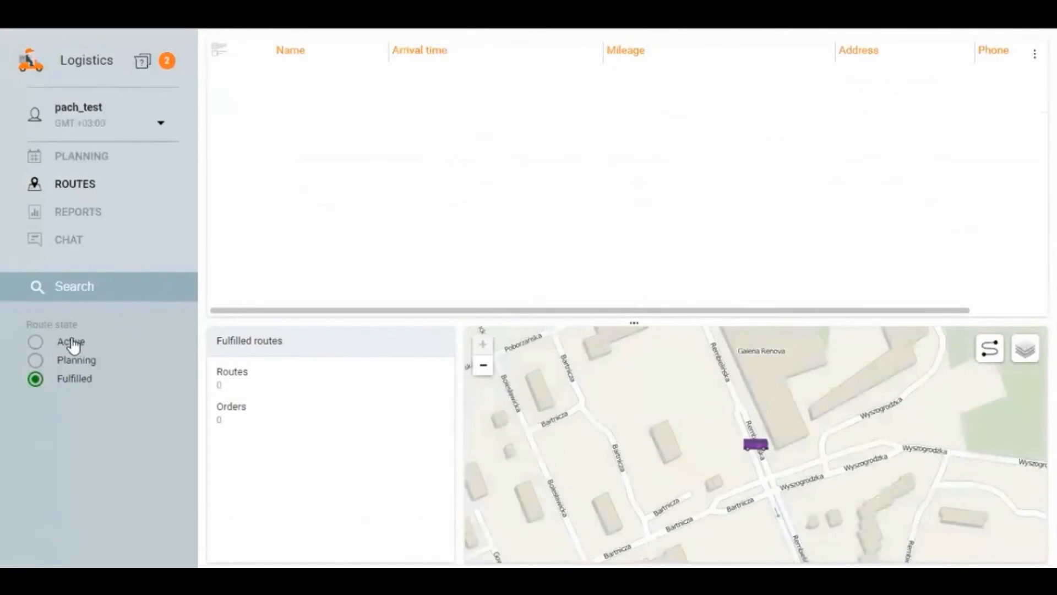
Step: List the active routes, select Delivery car 5 and check which orders are available to add to it
left_click(74, 344)
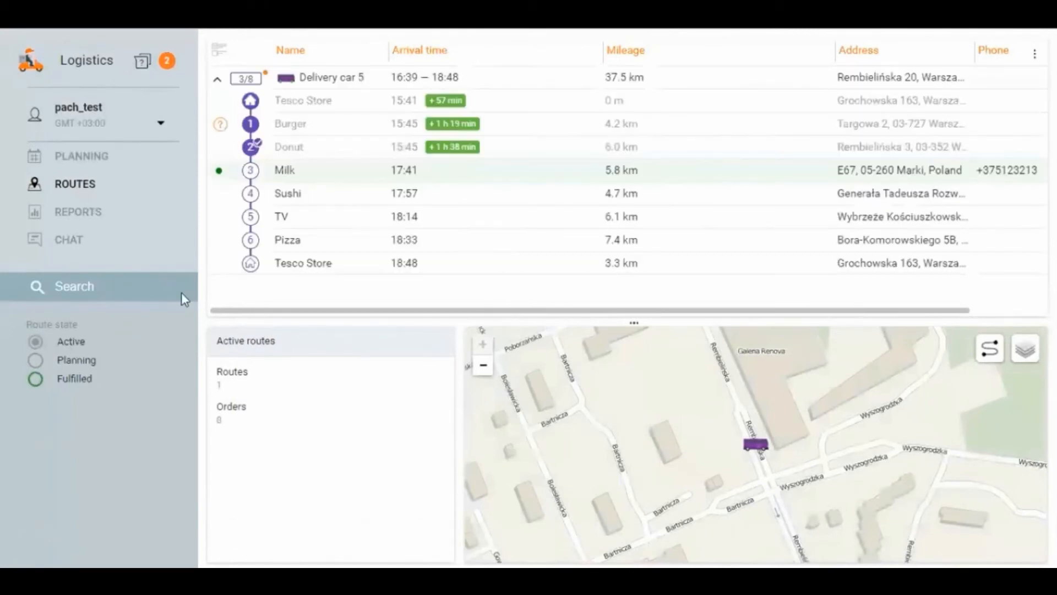
left_click(317, 81)
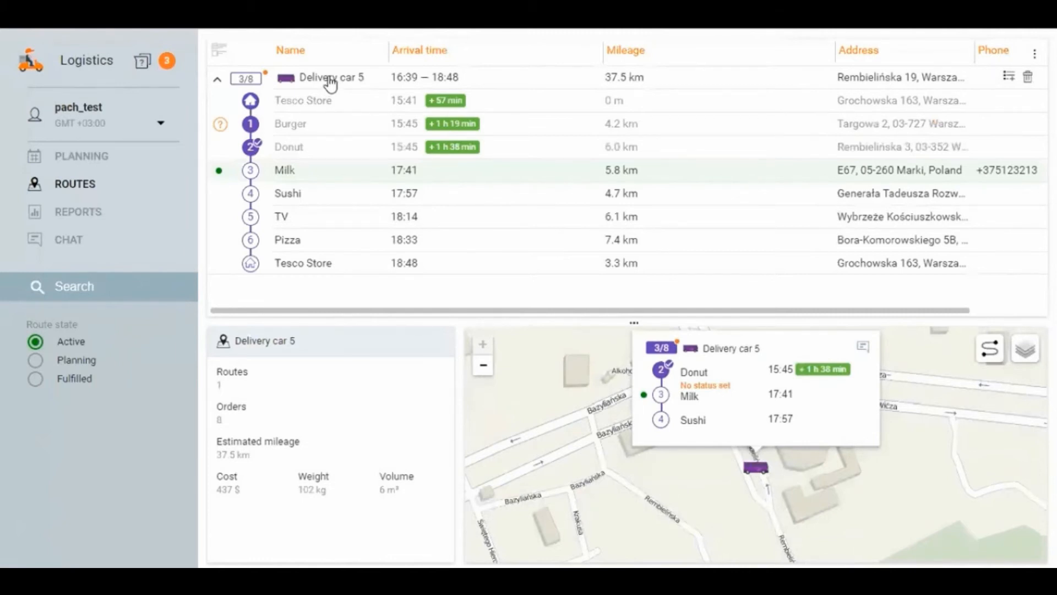
left_click(380, 82)
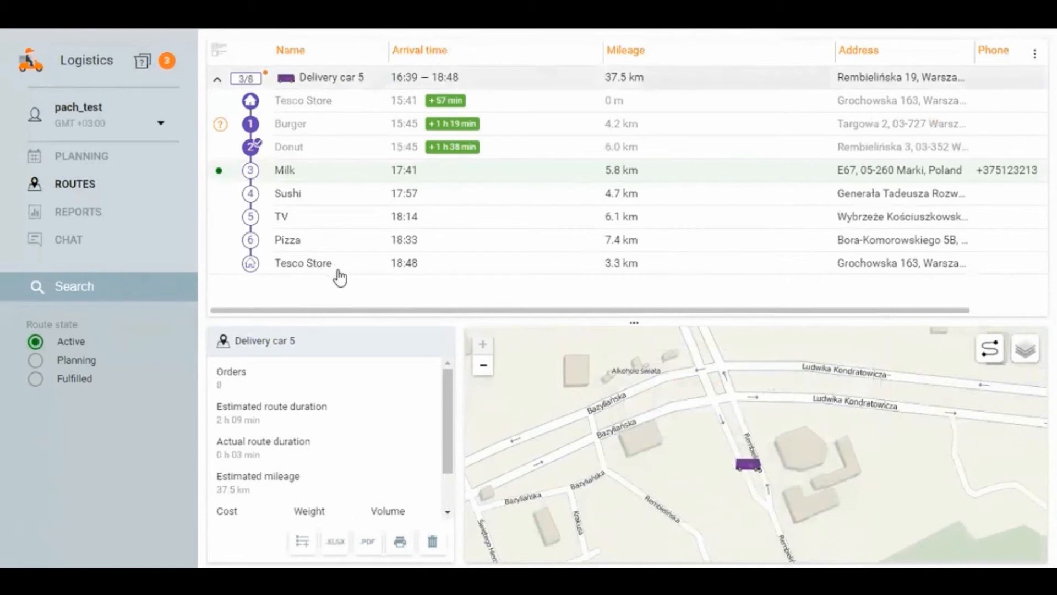
left_click(302, 543)
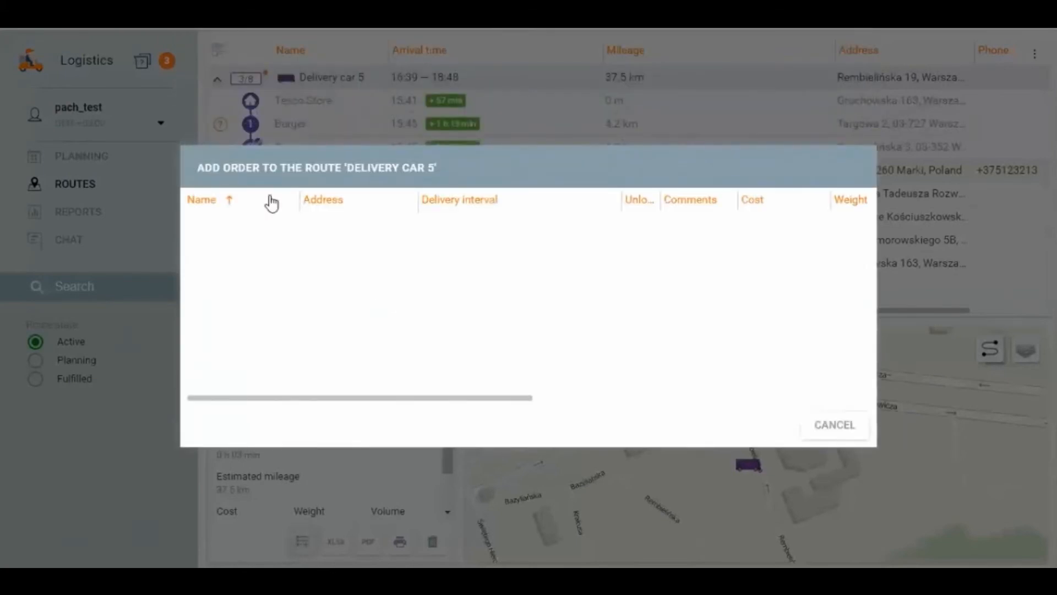
left_click(821, 429)
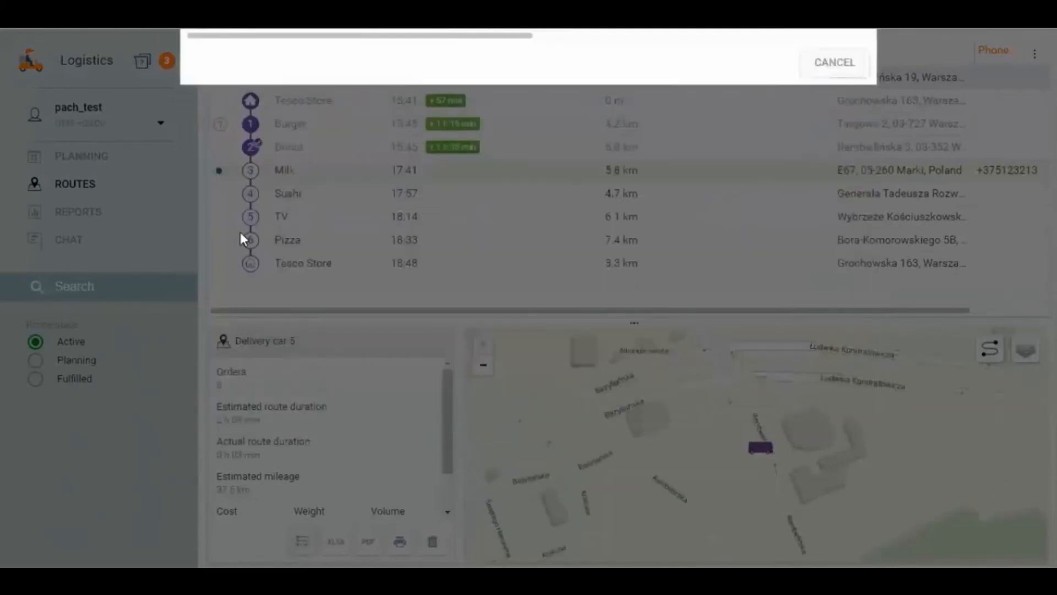
Step: Create and save a single order named "new order" in planning, with its delivery location placed near Warsaw on the map
left_click(91, 165)
left_click(87, 182)
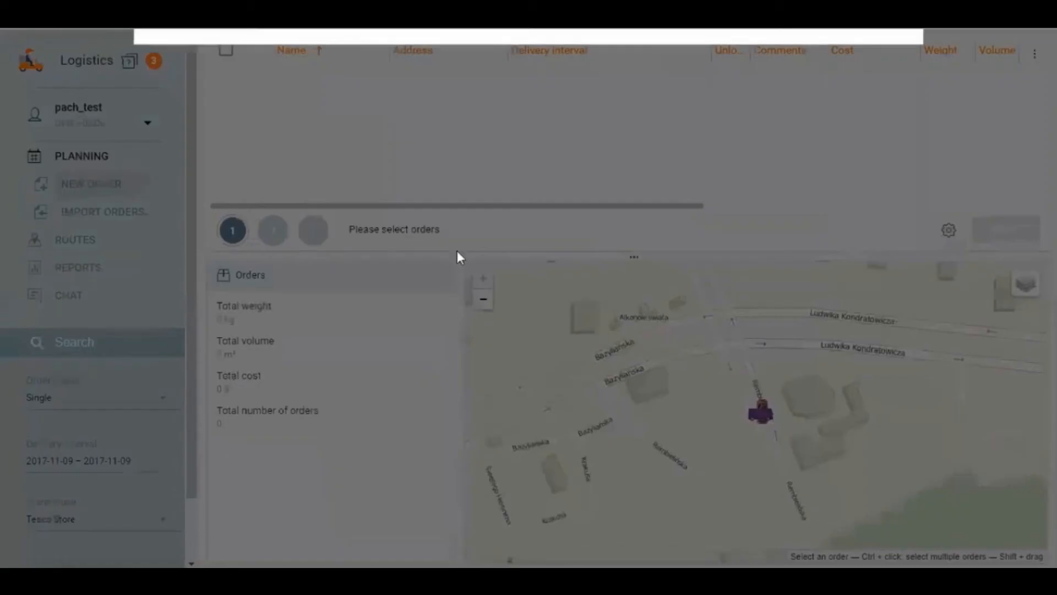
scroll(645, 303, "down", 3)
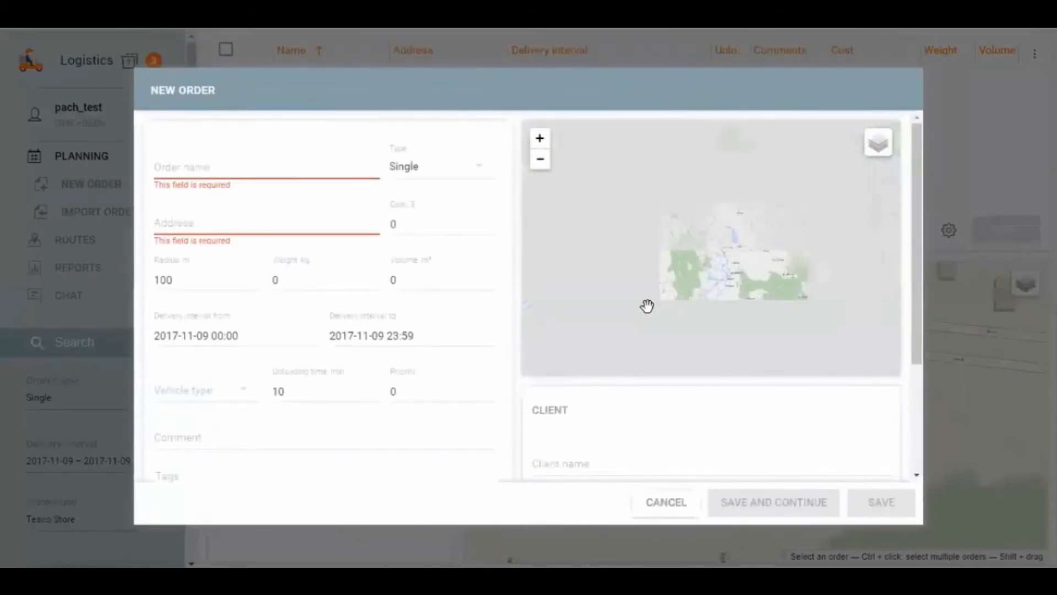
scroll(765, 311, "down", 3)
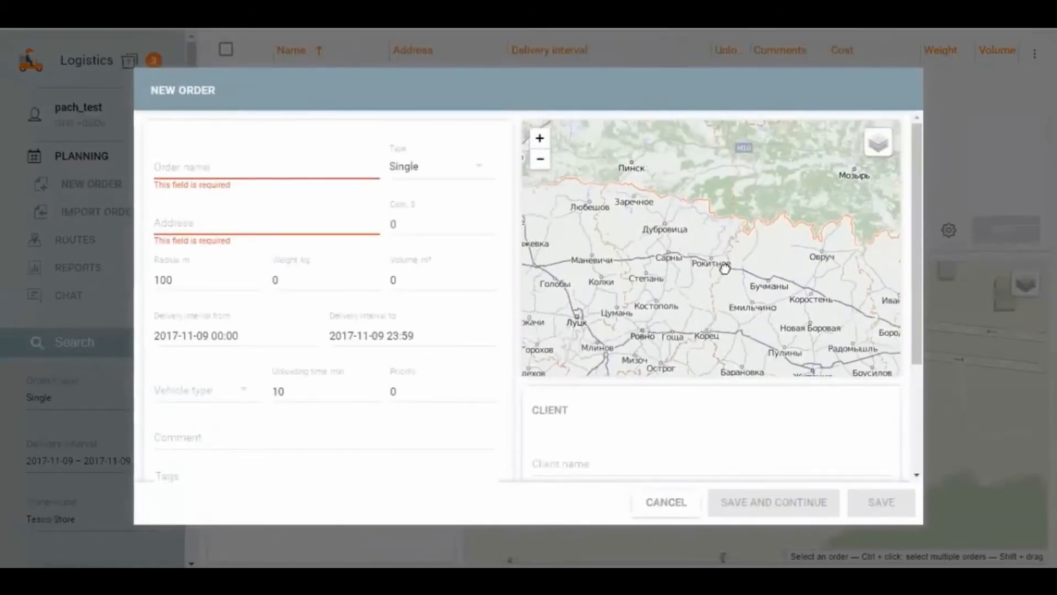
left_click(612, 258)
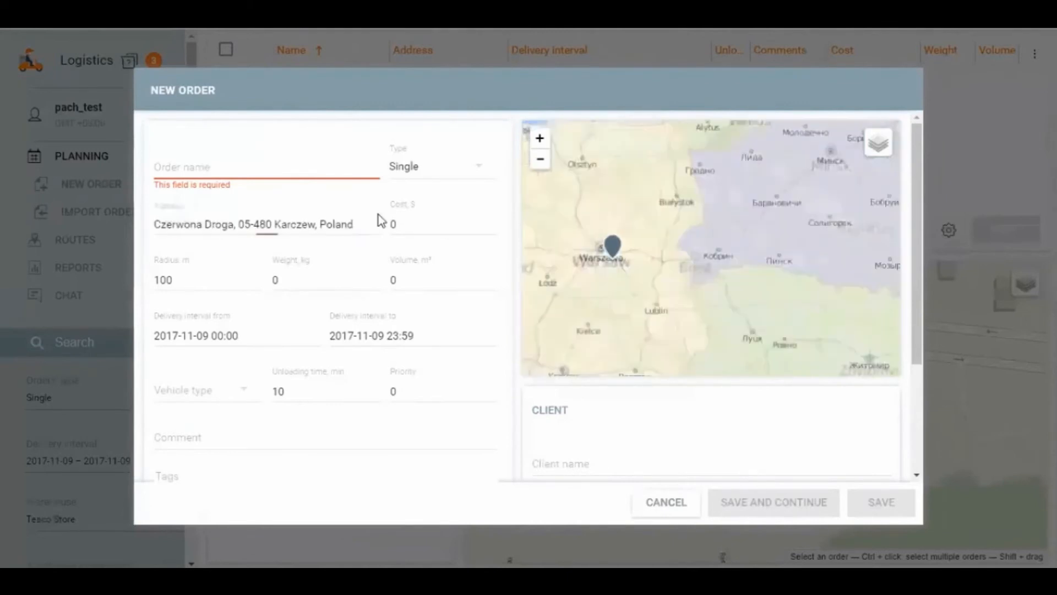
left_click(284, 160)
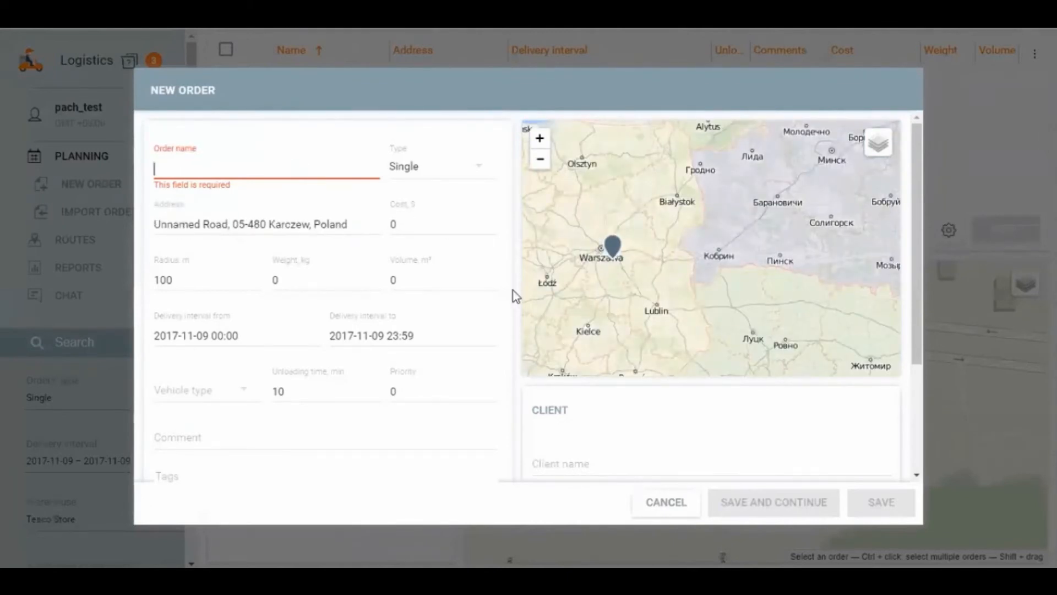
type("new o")
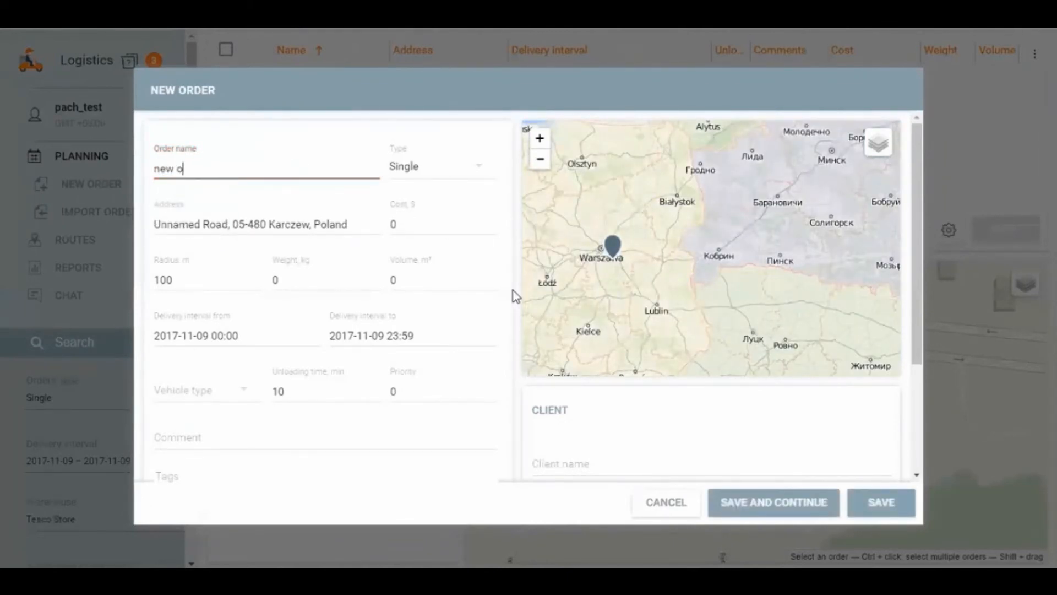
type("rder")
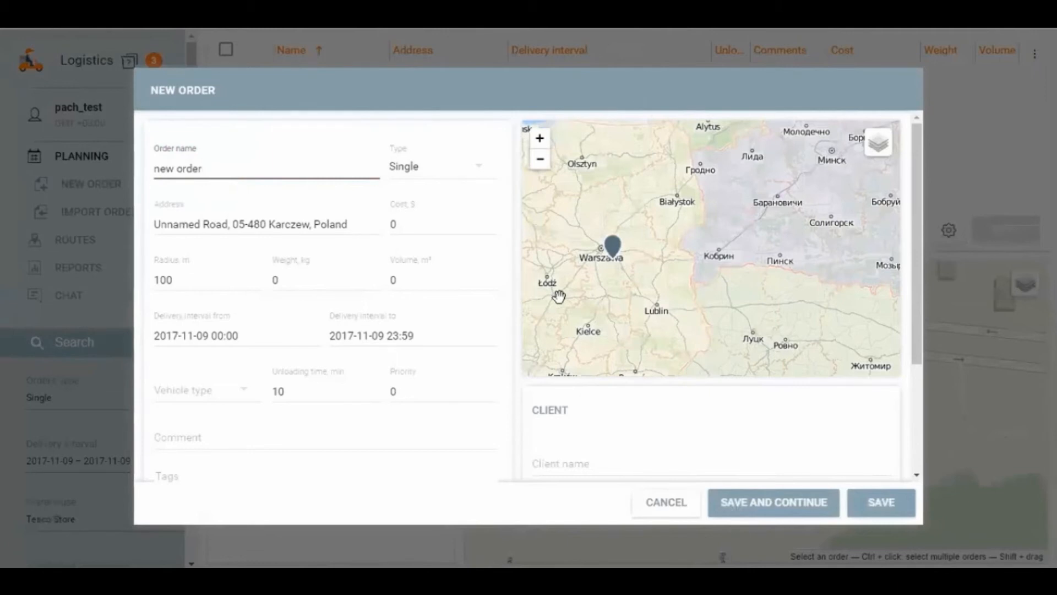
left_click(880, 502)
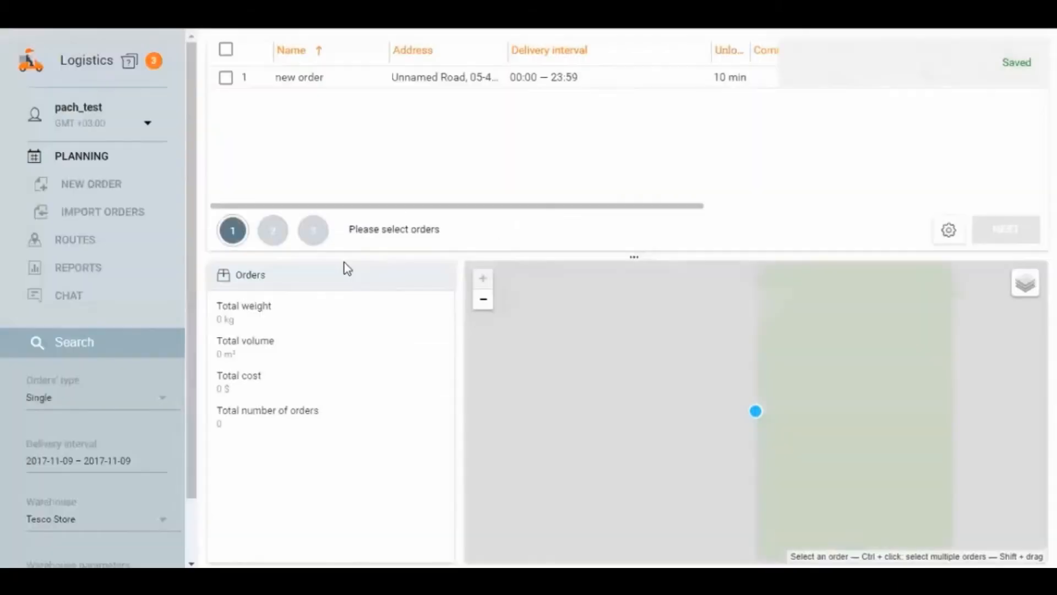
Step: Add "new order" to the active Delivery car 5 route, save the change and expand the route's order list
left_click(87, 242)
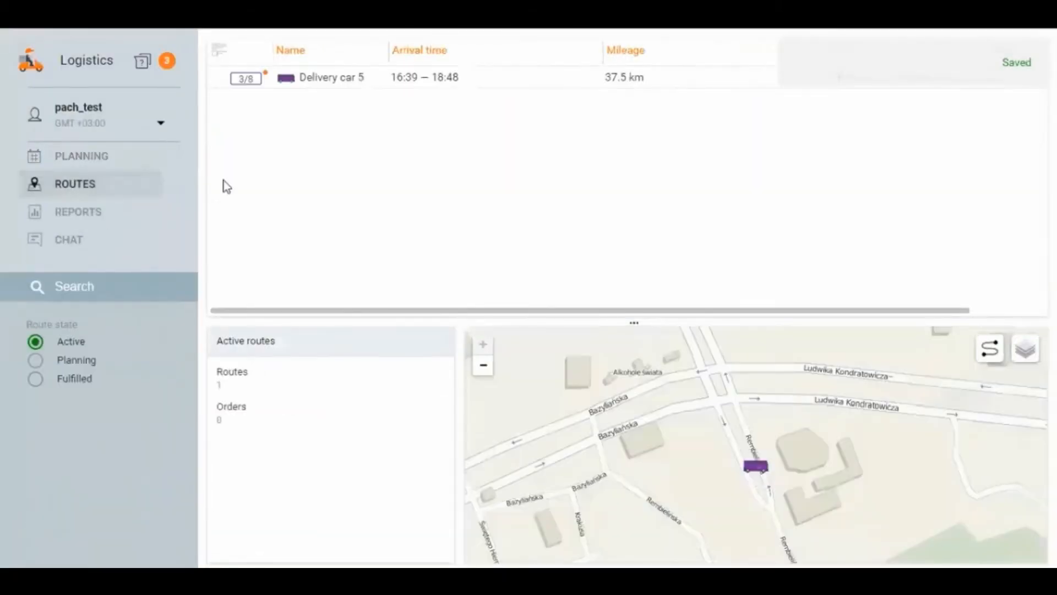
left_click(306, 88)
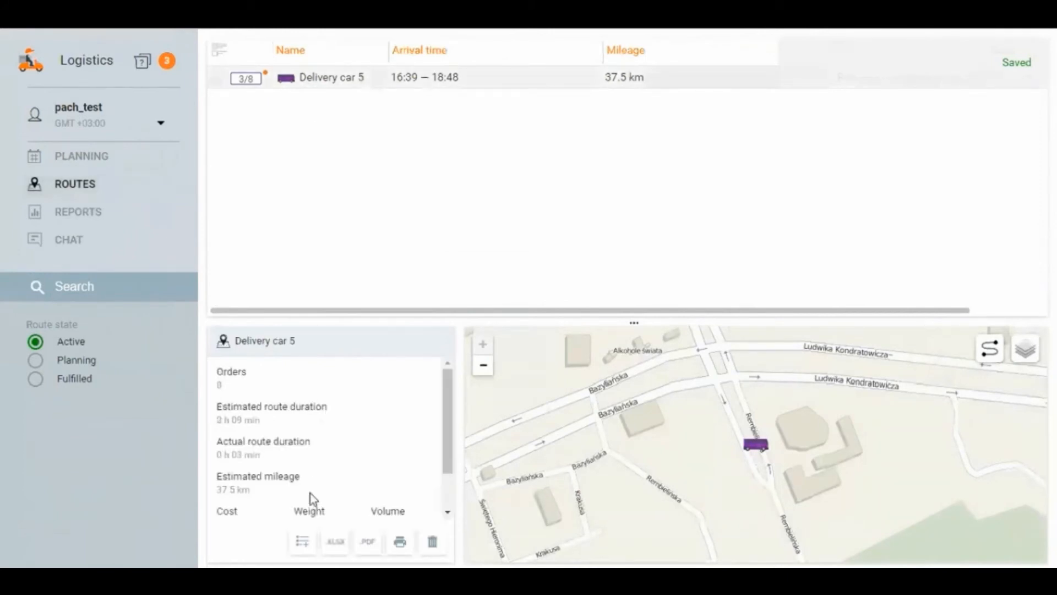
left_click(303, 540)
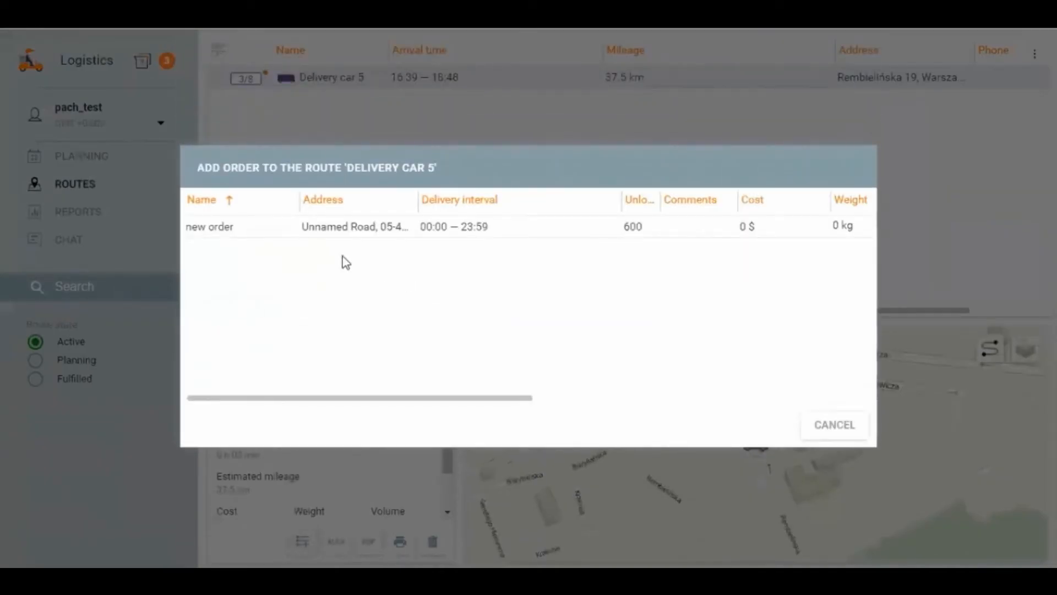
left_click(233, 228)
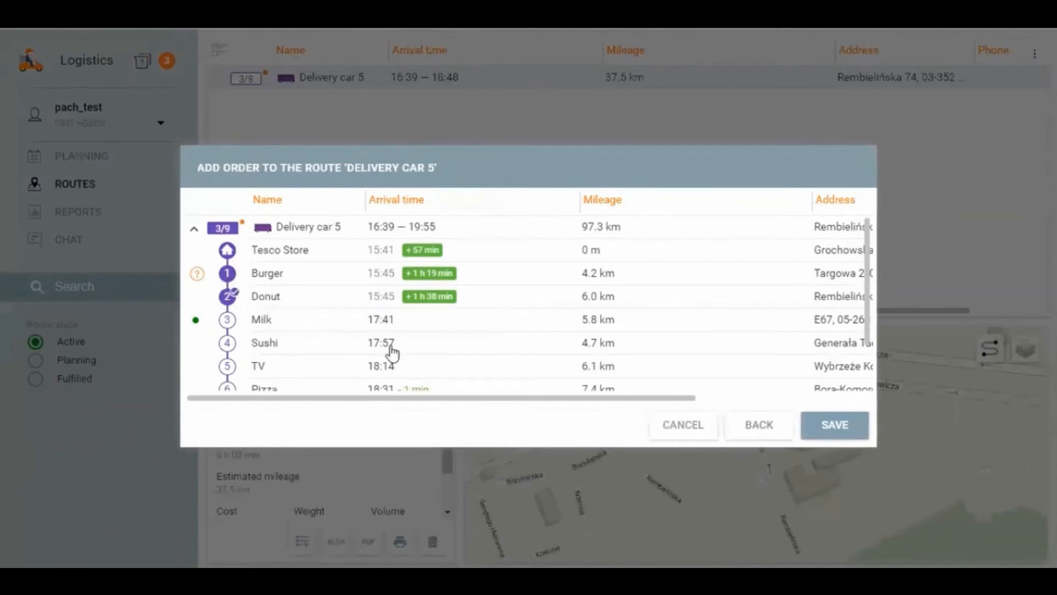
left_click(859, 433)
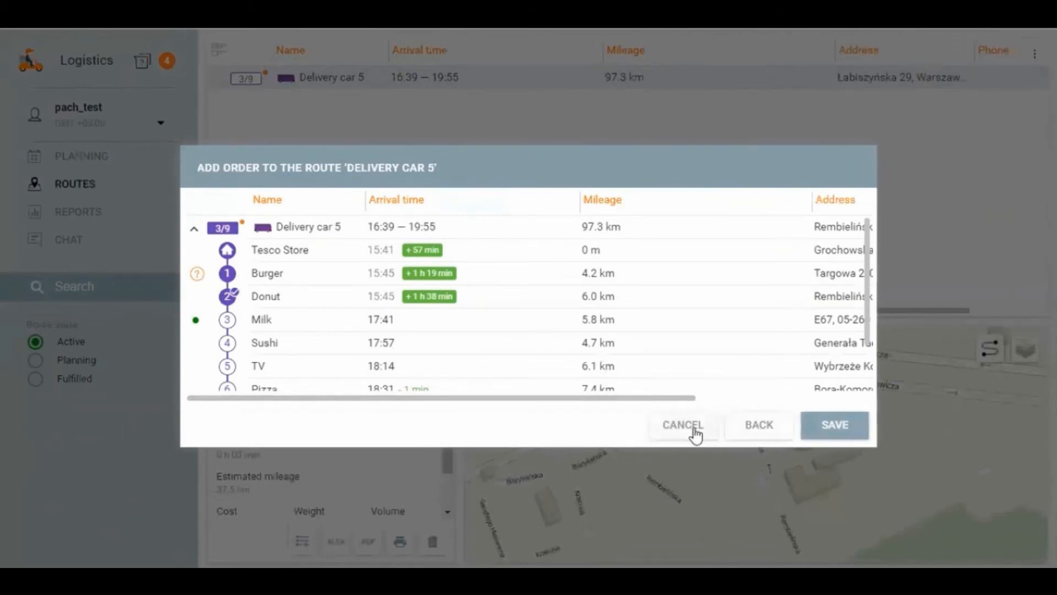
left_click(692, 435)
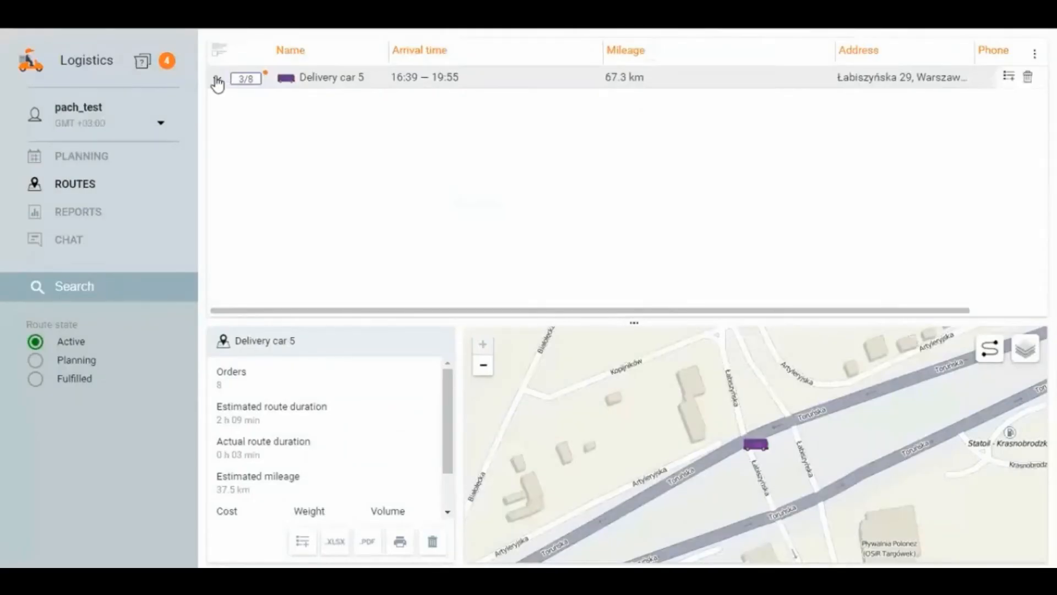
left_click(216, 78)
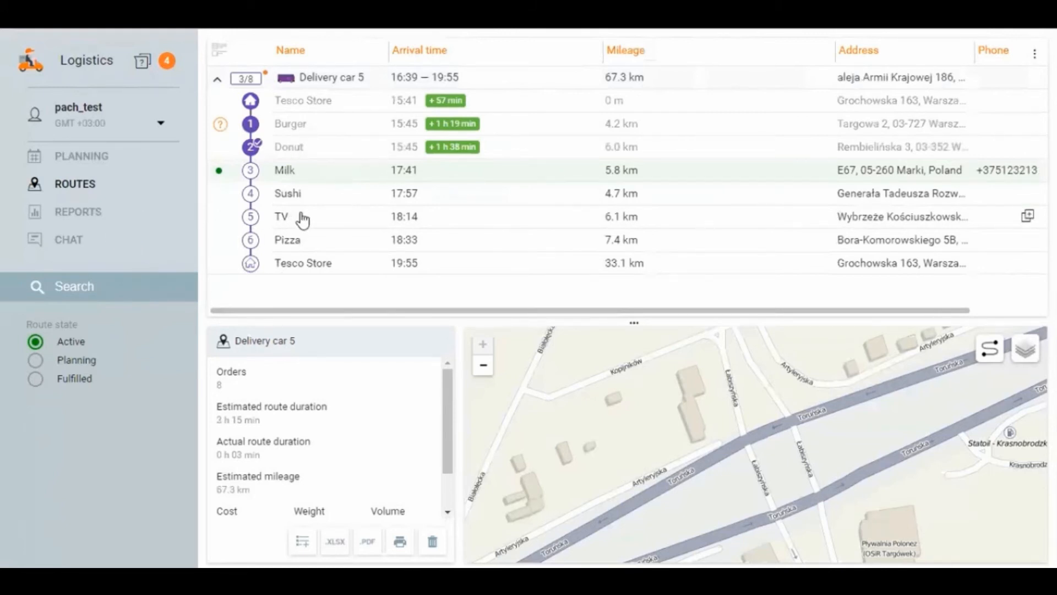
Step: Generate a unit report on all orders of Delivery car 5 for the delivery day 2017-11-09
left_click(77, 214)
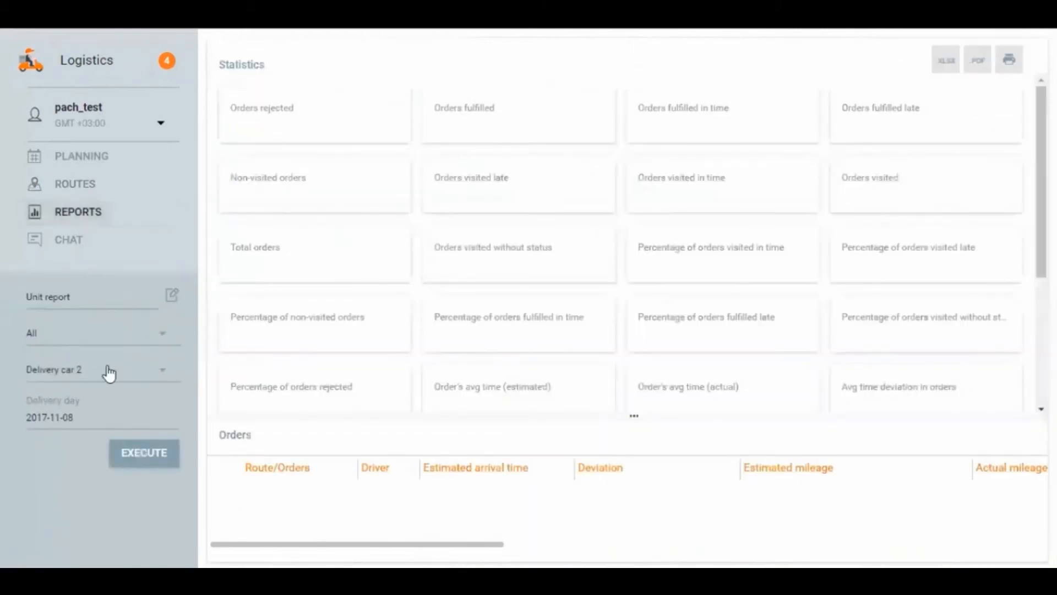
left_click(73, 339)
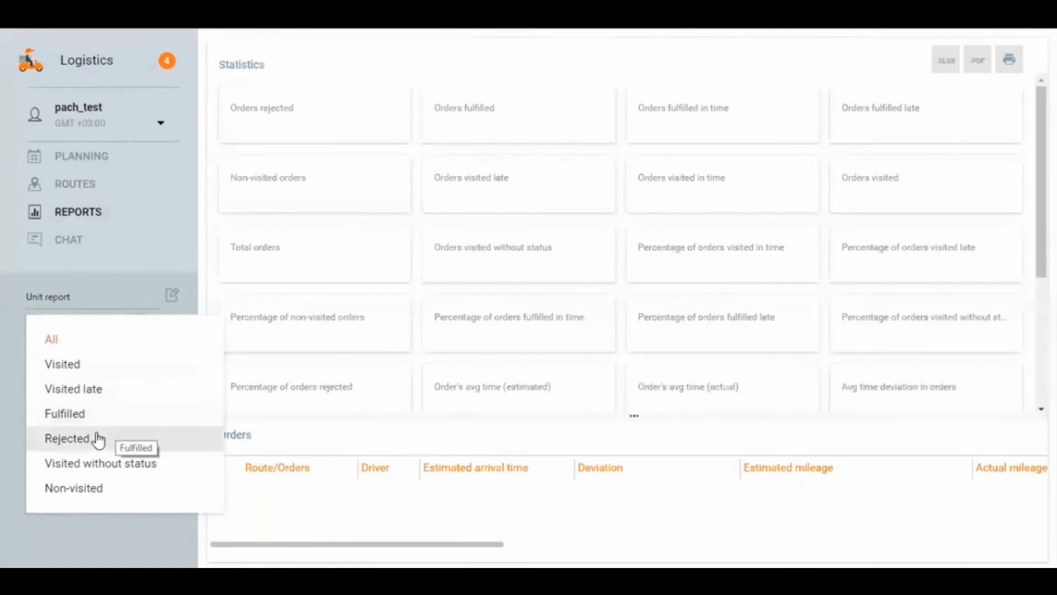
left_click(72, 337)
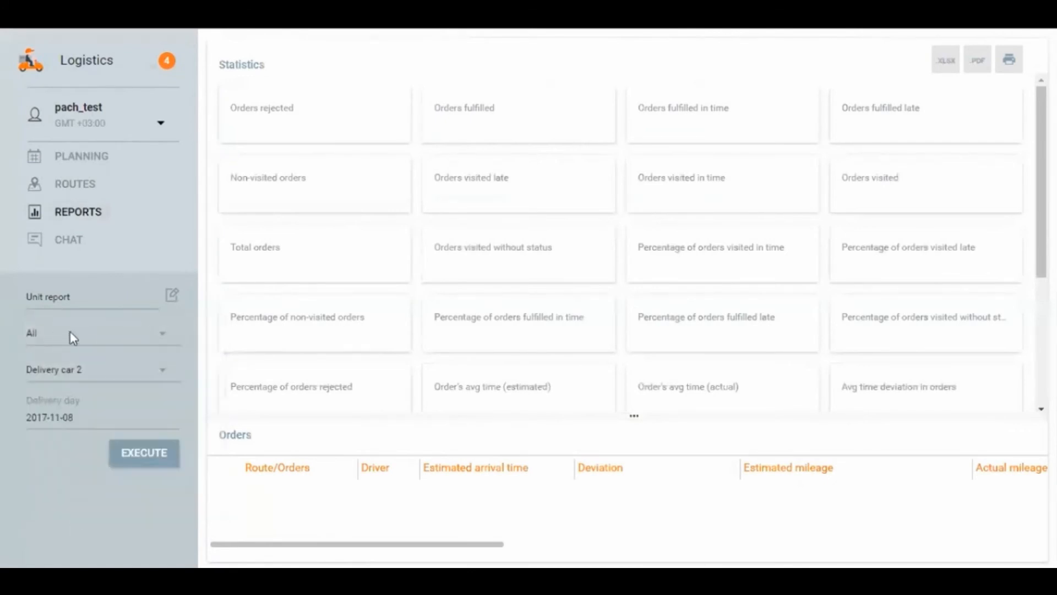
left_click(62, 370)
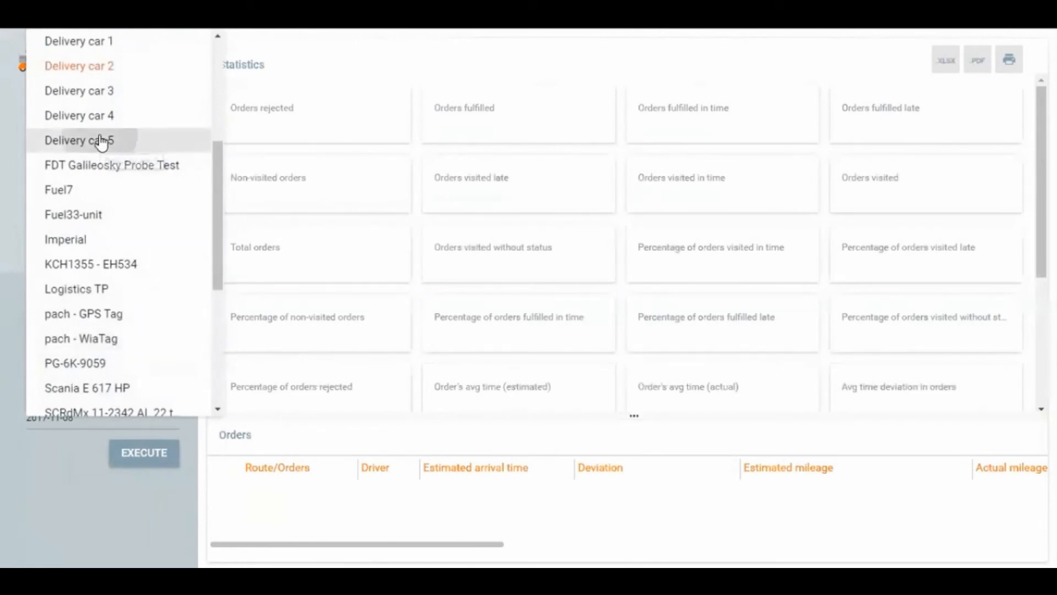
left_click(99, 141)
left_click(78, 425)
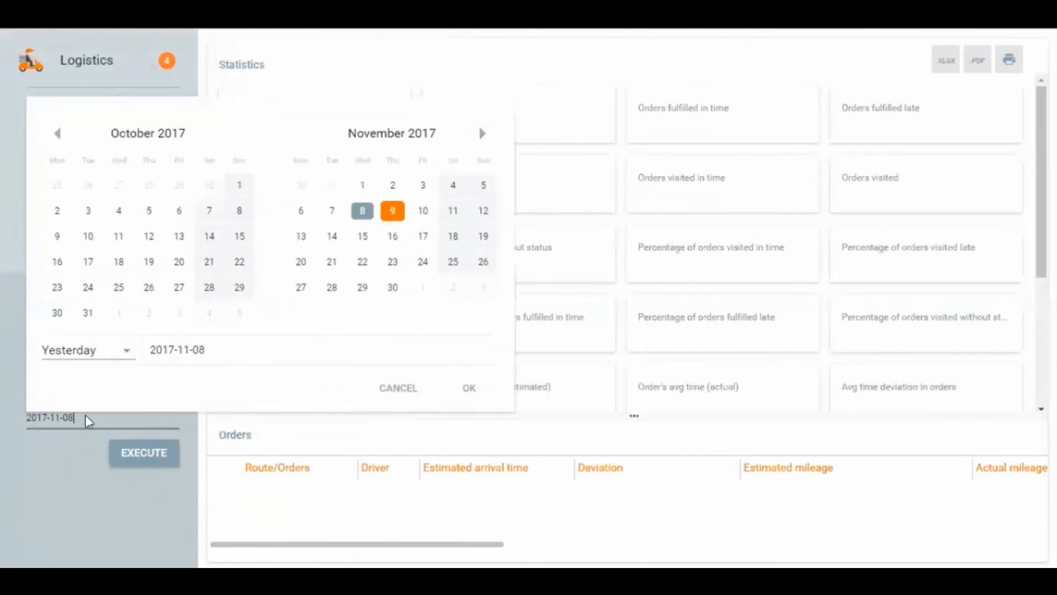
left_click(393, 207)
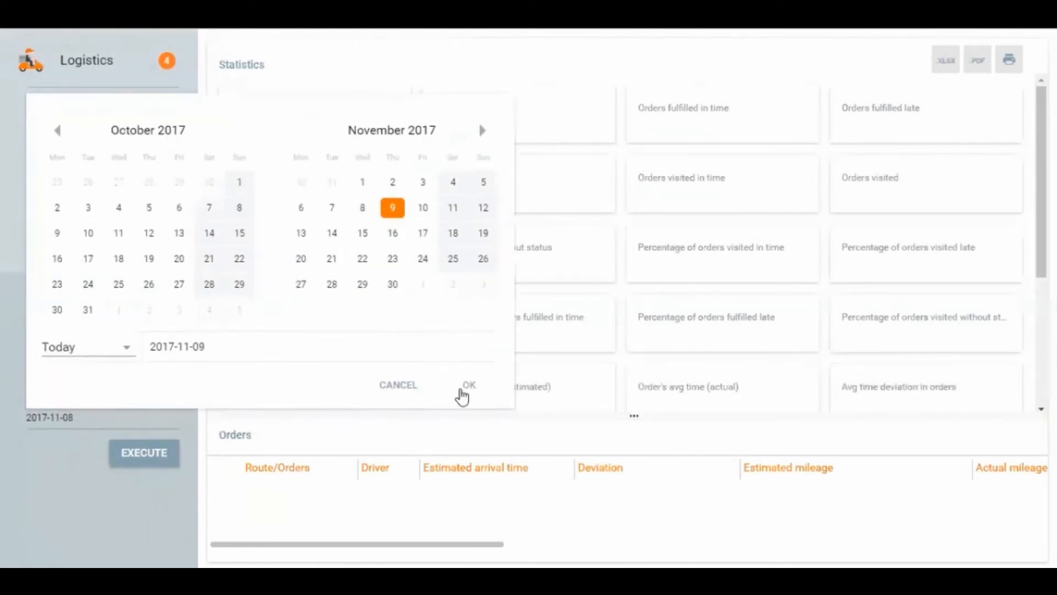
left_click(468, 385)
left_click(146, 452)
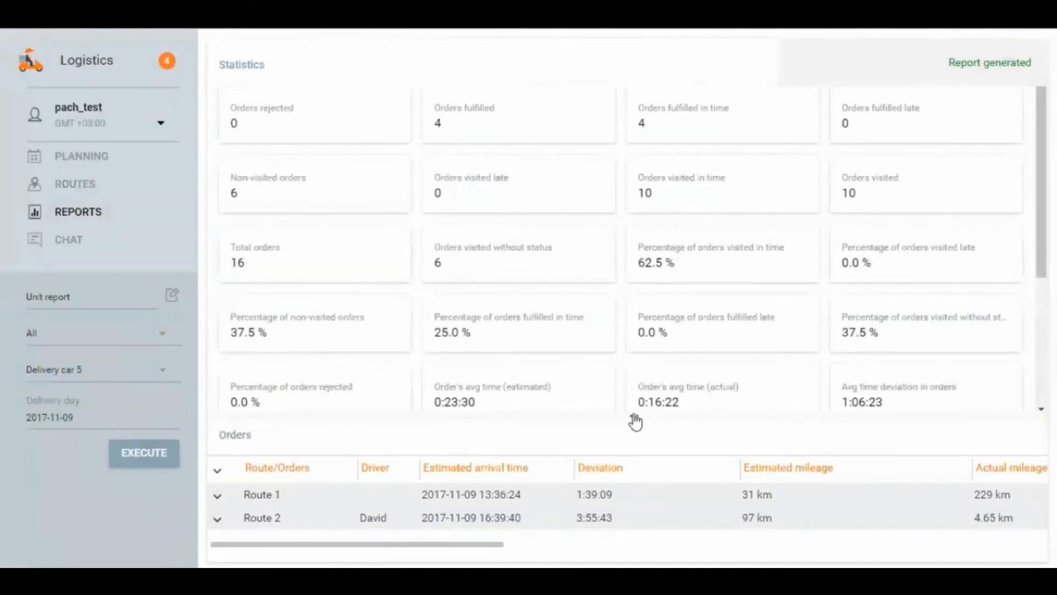
Step: Look through the report's statistics and enlarge the orders table below them
scroll(622, 275, "down", 3)
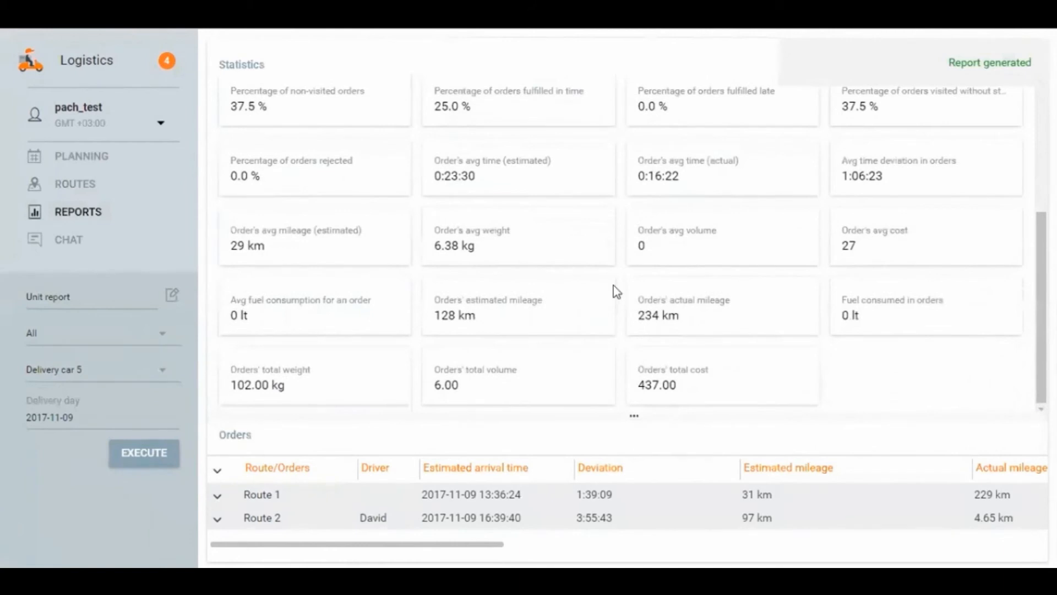
scroll(606, 281, "up", 2)
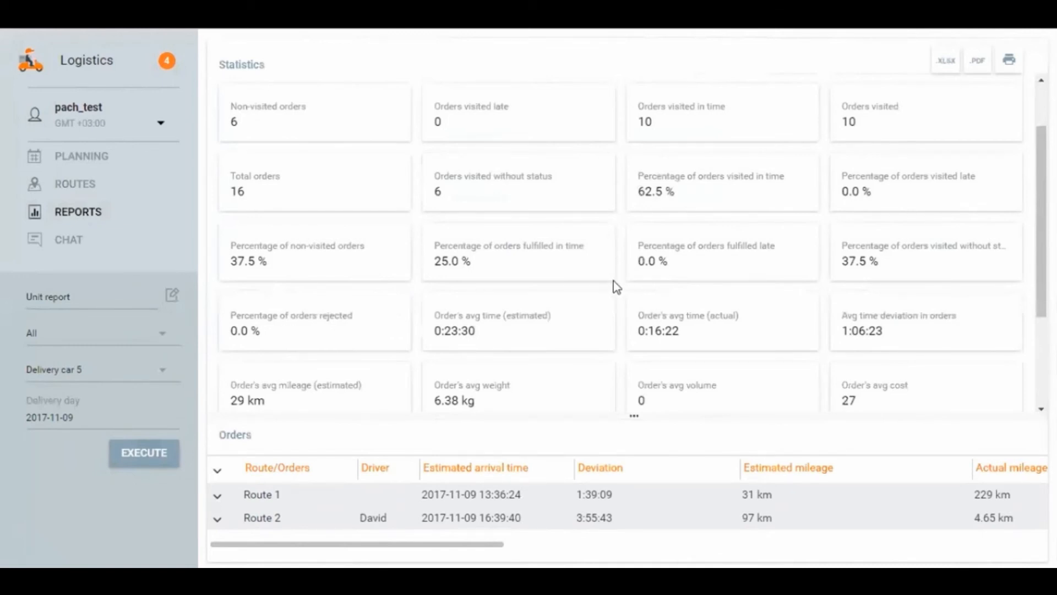
scroll(615, 286, "down", 3)
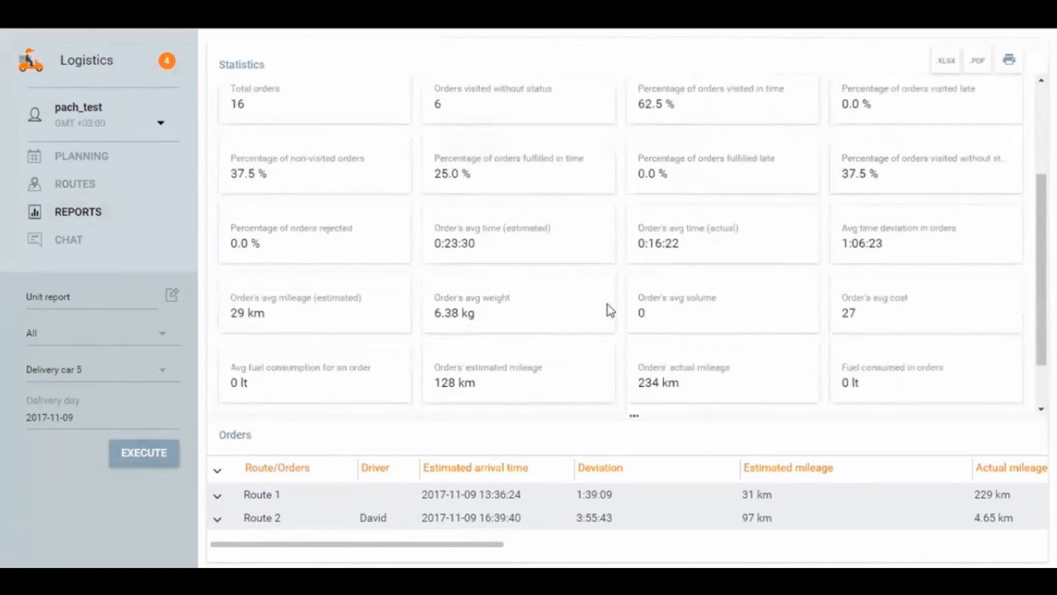
left_click_drag(619, 417, 585, 179)
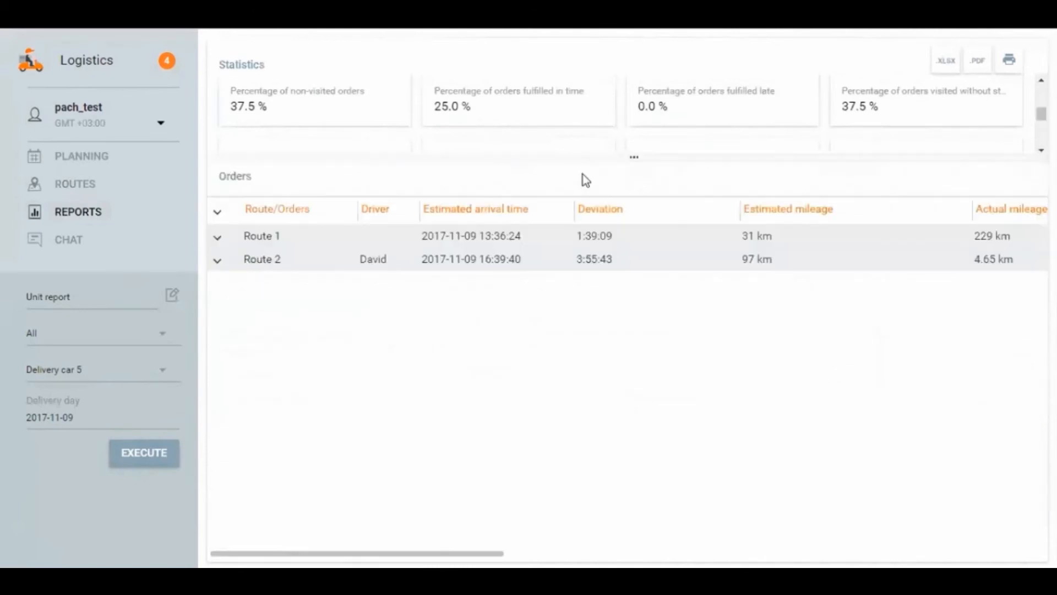
Step: Expand Route 1 in the orders table and look through all its columns, from driver and deviation to status, costs and files
left_click(218, 240)
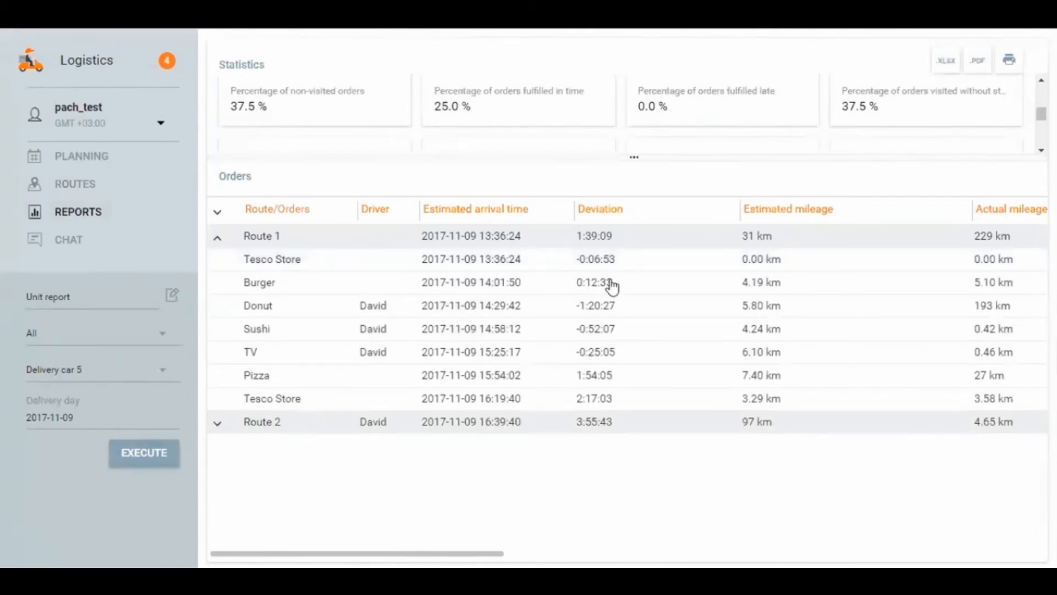
left_click_drag(493, 553, 884, 530)
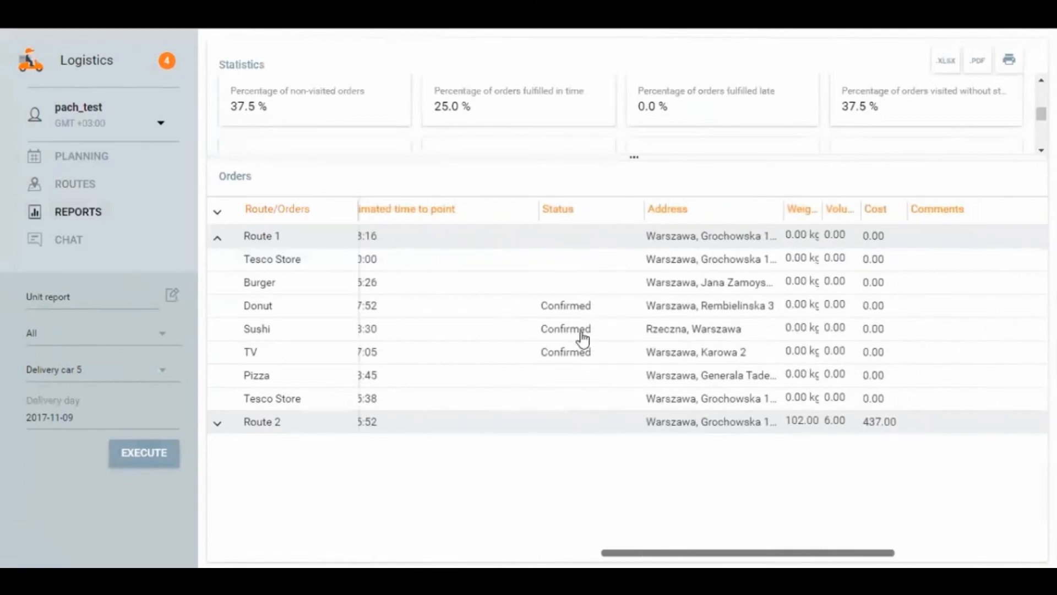
left_click_drag(776, 552, 933, 546)
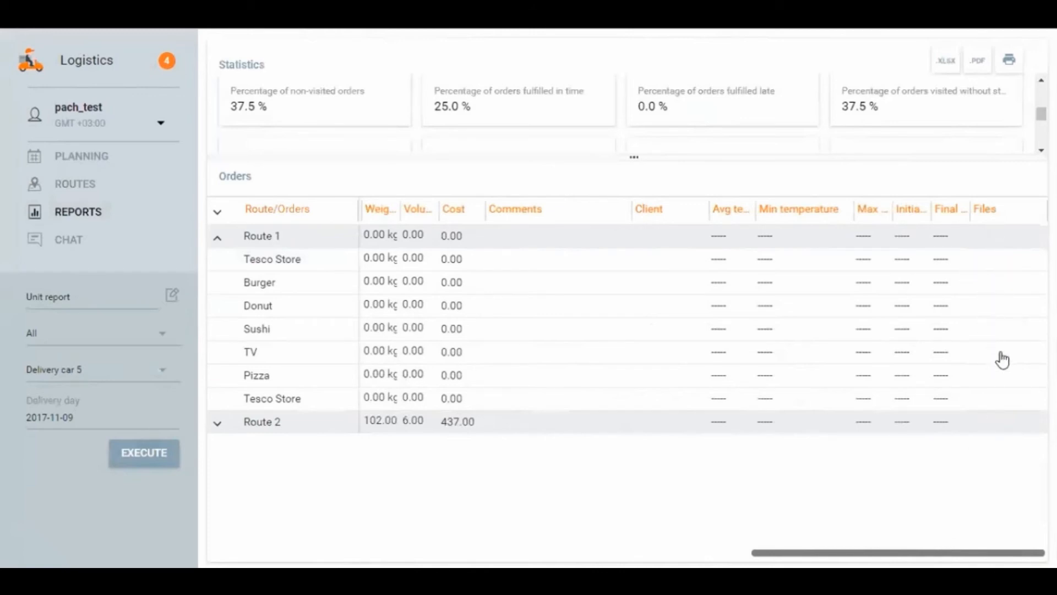
left_click_drag(828, 555, 282, 513)
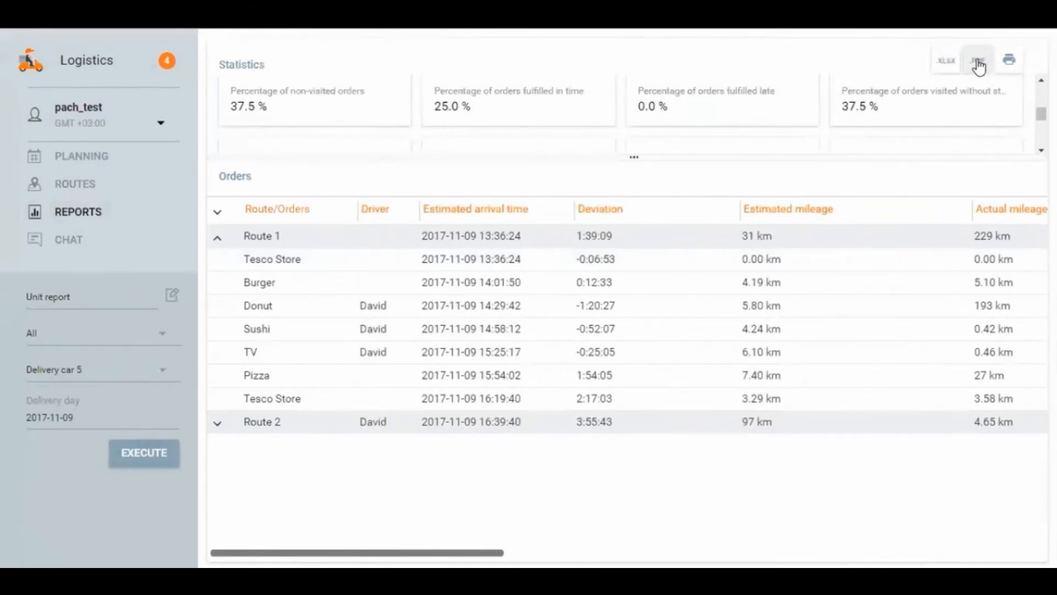
Step: Open the print preview of the unit report, enlarge it to examine the statistics and orders, and close it without printing
left_click(1007, 62)
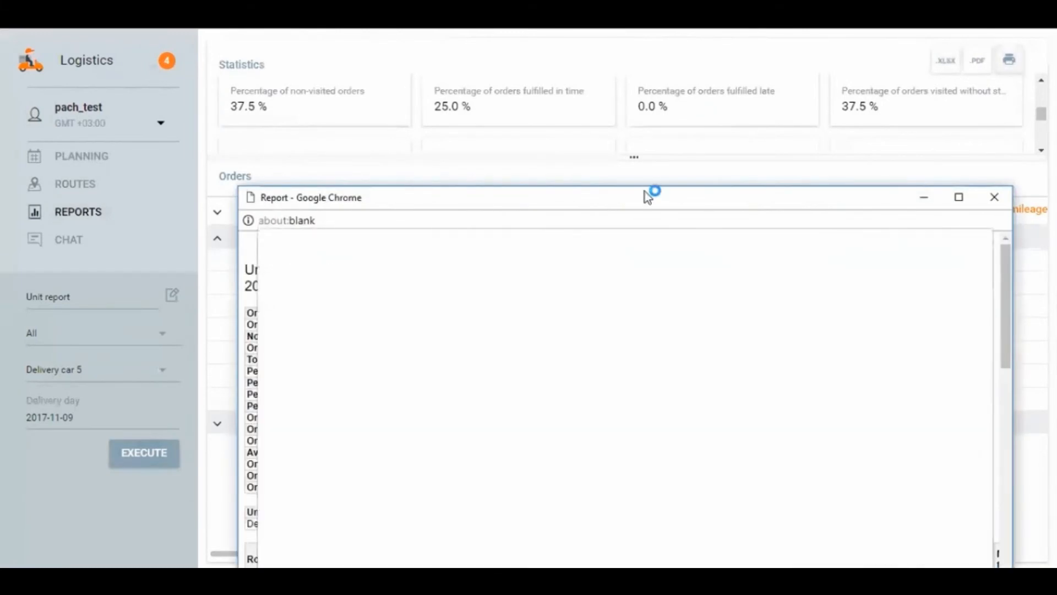
left_click_drag(645, 192, 573, 70)
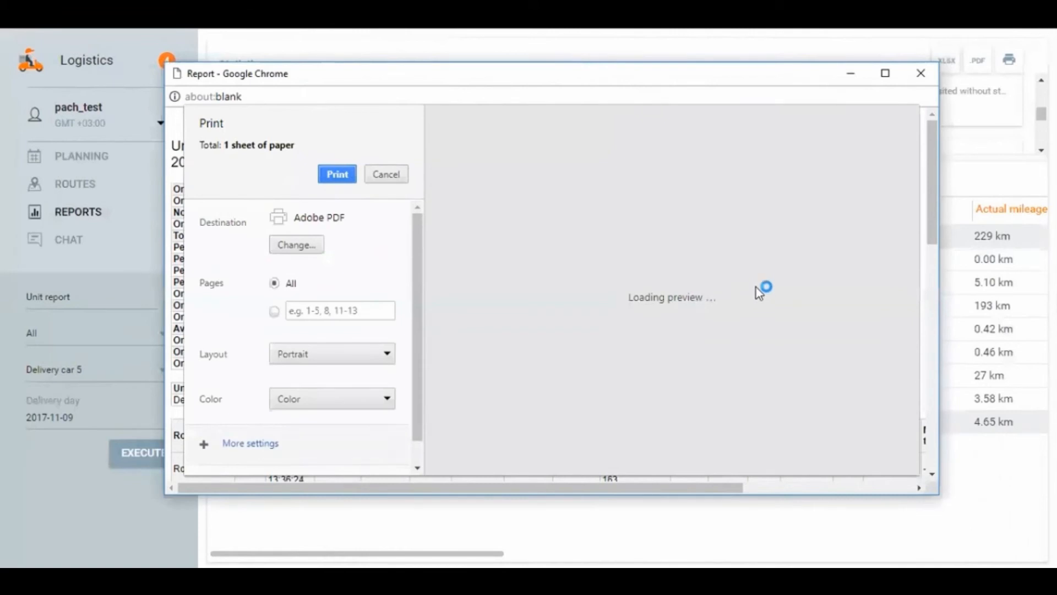
left_click(861, 391)
left_click(860, 392)
left_click(859, 392)
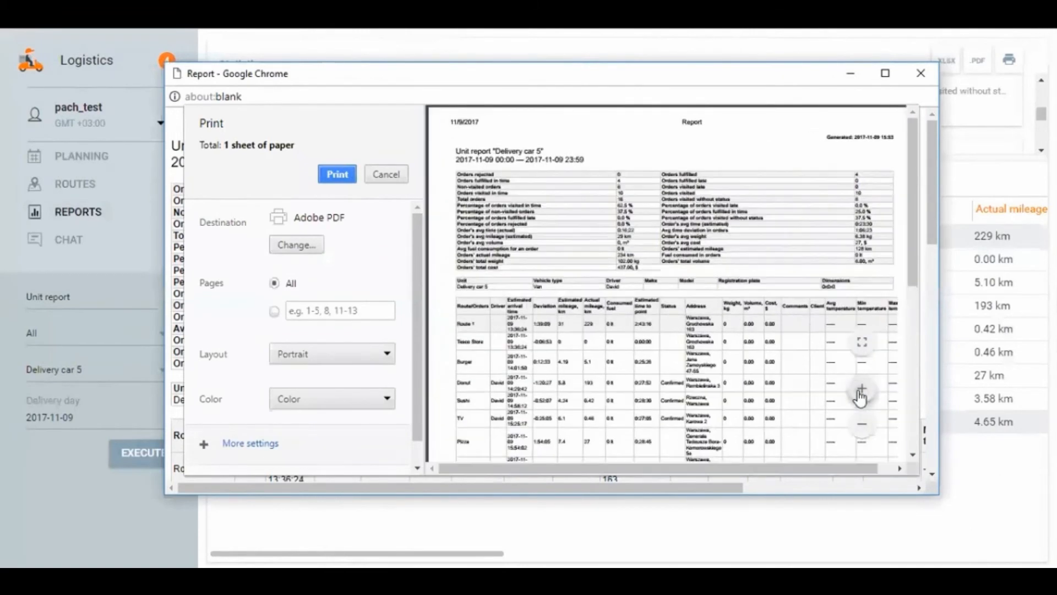
left_click(860, 392)
left_click(859, 392)
left_click(859, 392)
left_click_drag(726, 470, 821, 472)
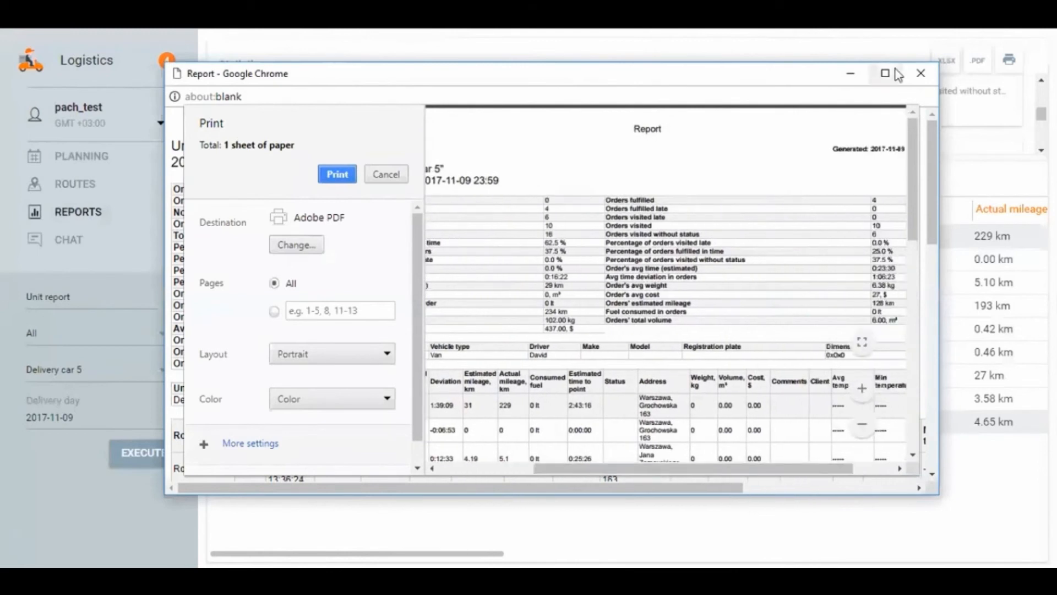
left_click(921, 73)
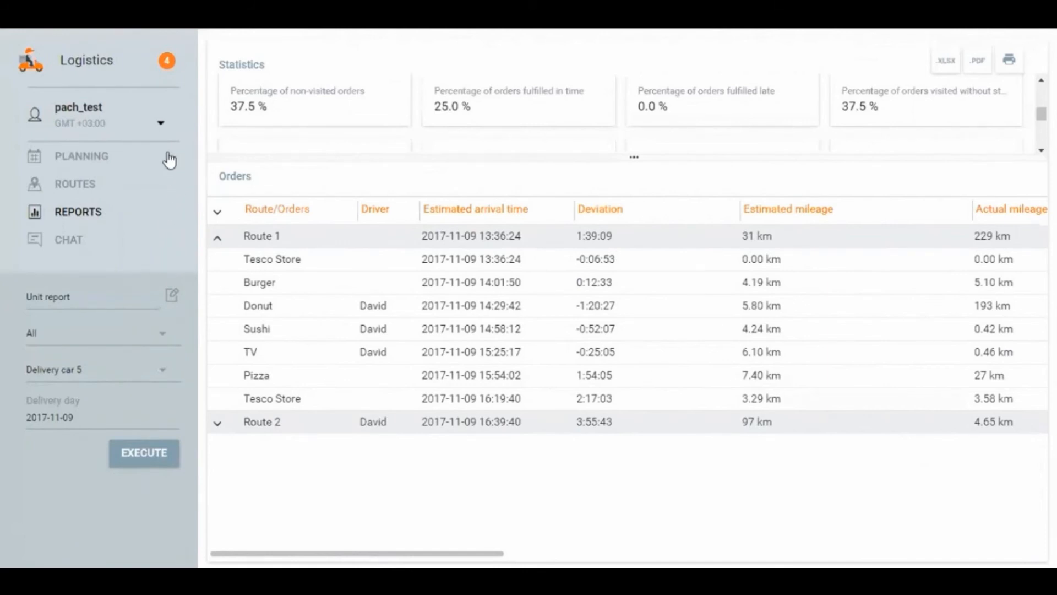
Step: Open the general settings, choose Google as the map provider and check the cost and effective capacity units
left_click(92, 111)
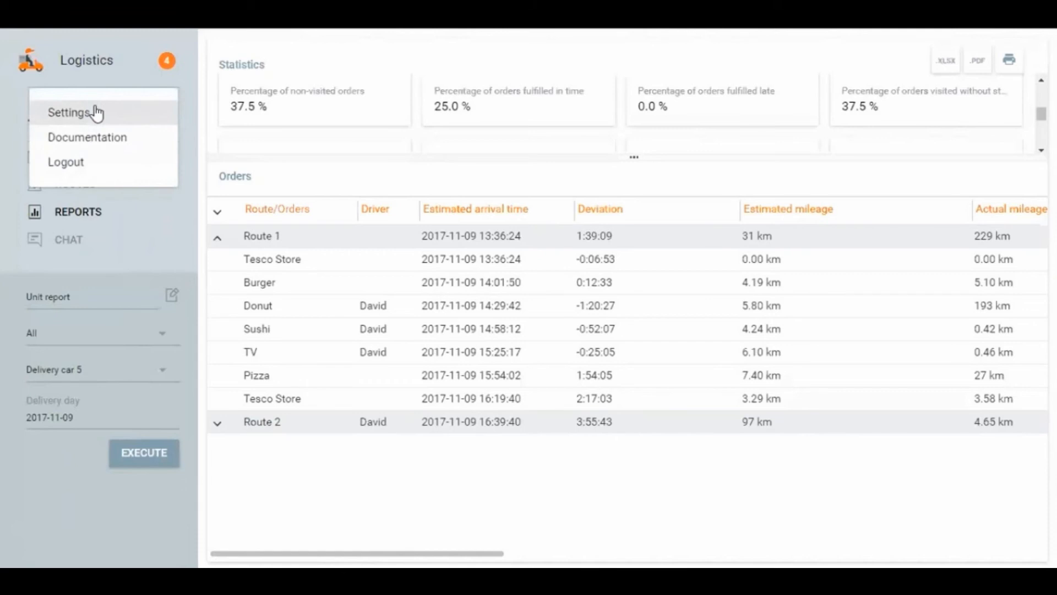
left_click(94, 112)
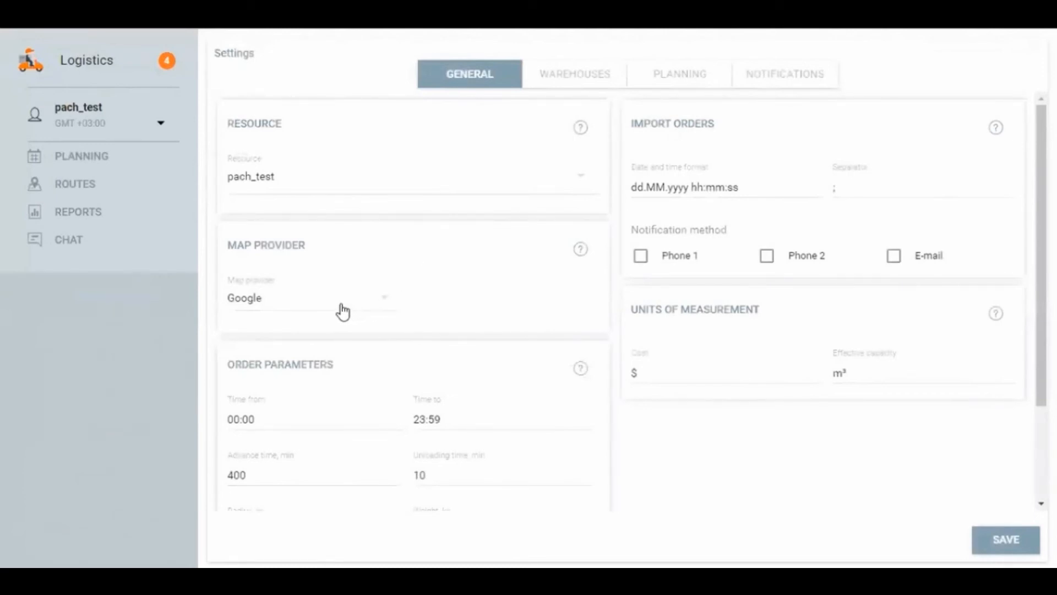
left_click(308, 307)
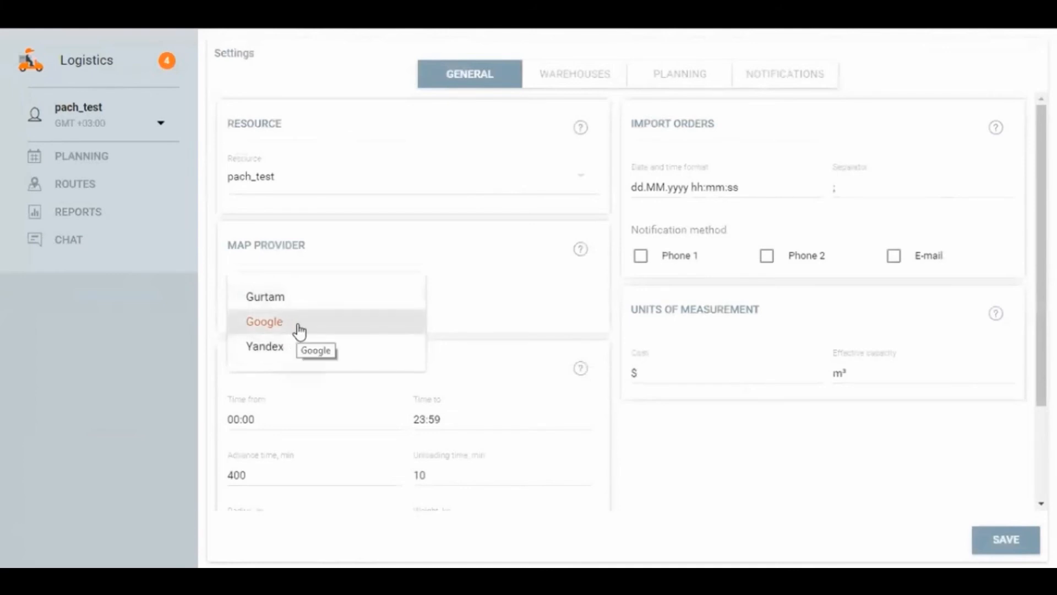
left_click(299, 329)
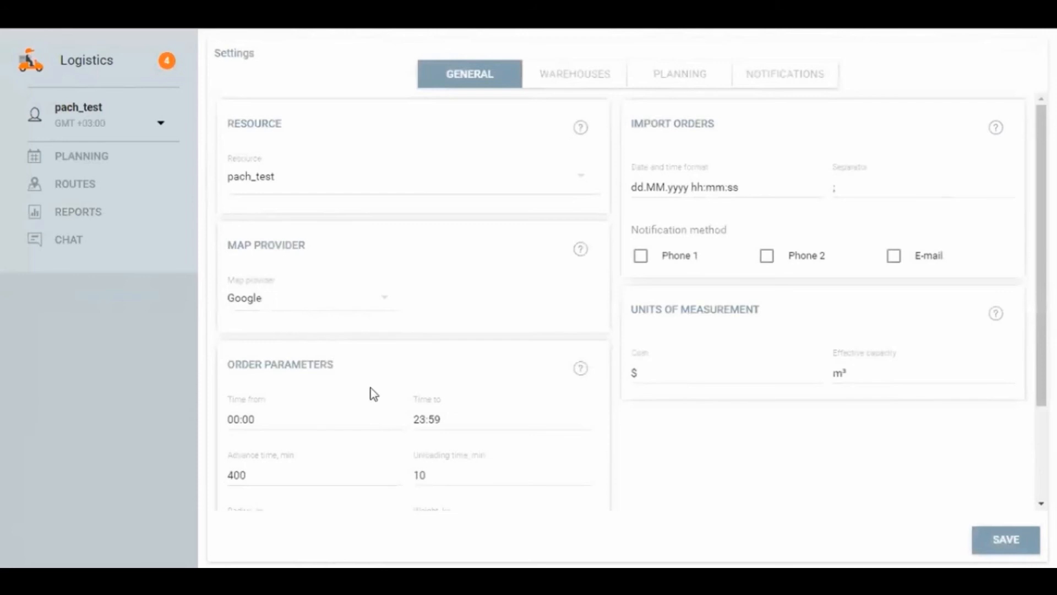
double_click(667, 372)
double_click(871, 372)
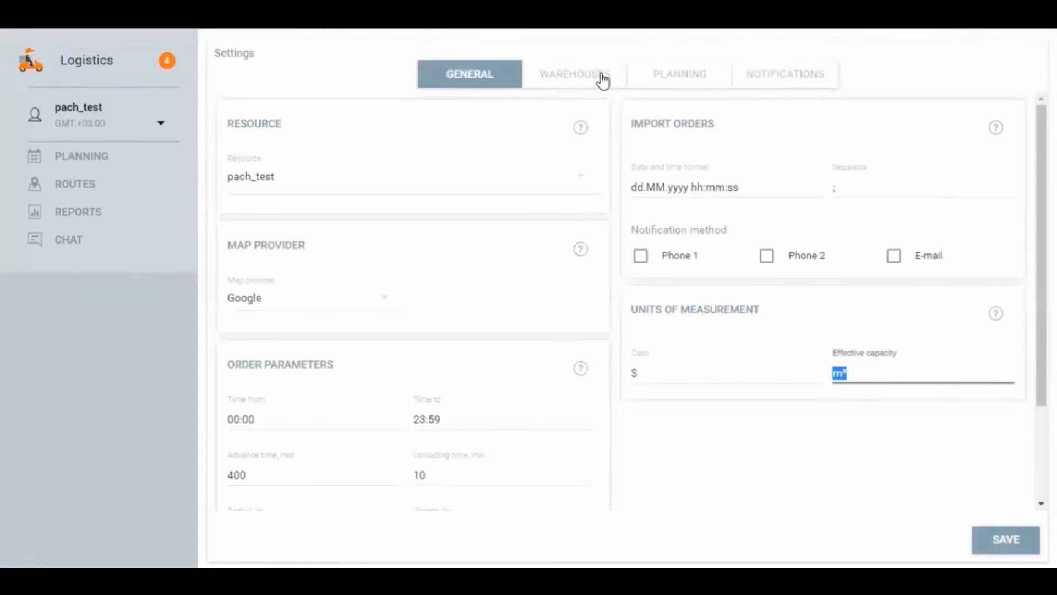
Step: In the planning settings, choose Google as the routing provider and view the available travel modes
left_click(666, 78)
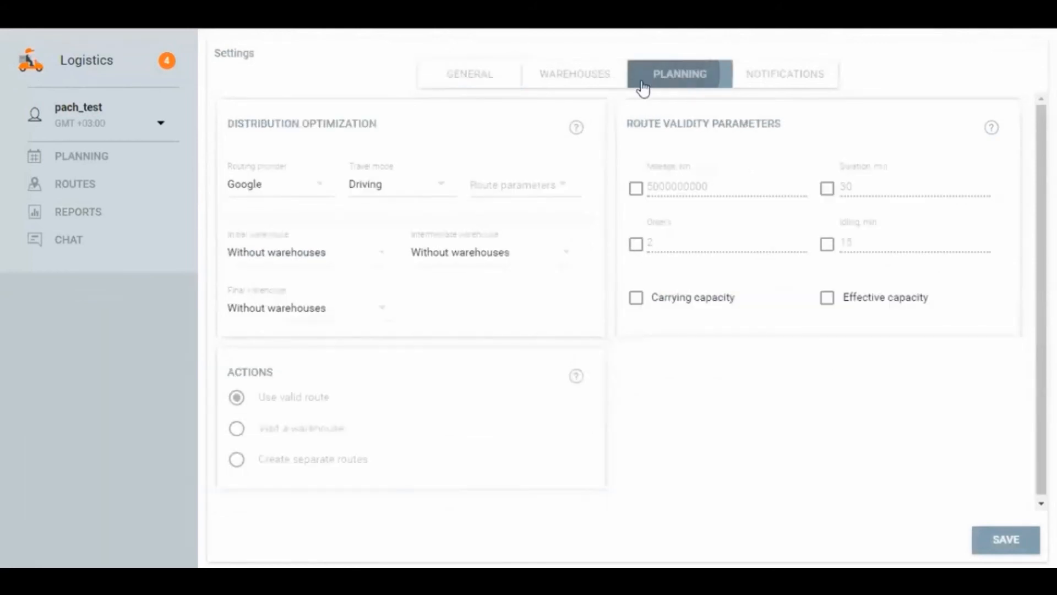
left_click(290, 189)
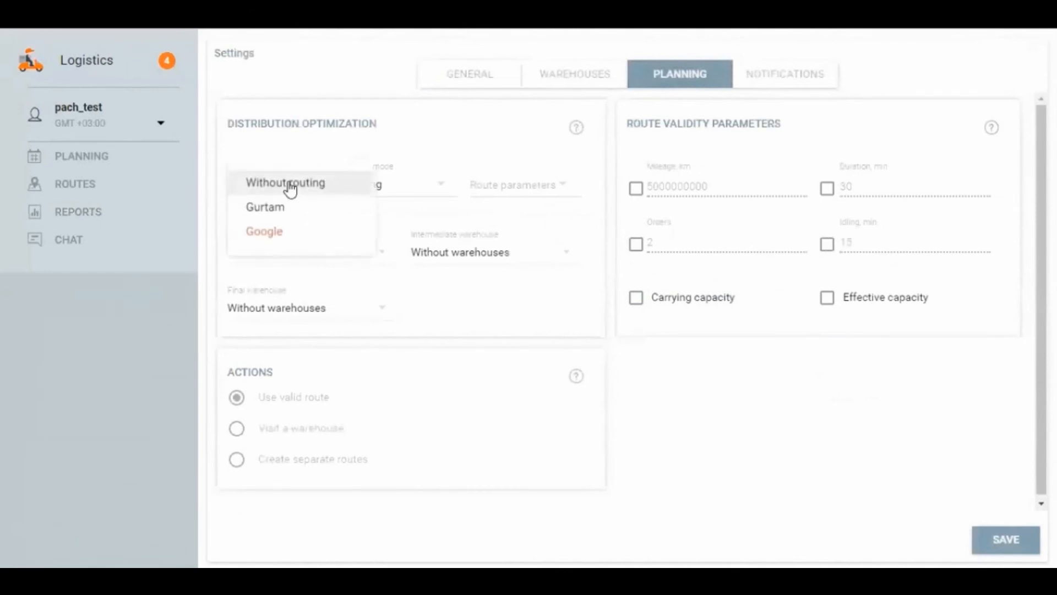
left_click(276, 237)
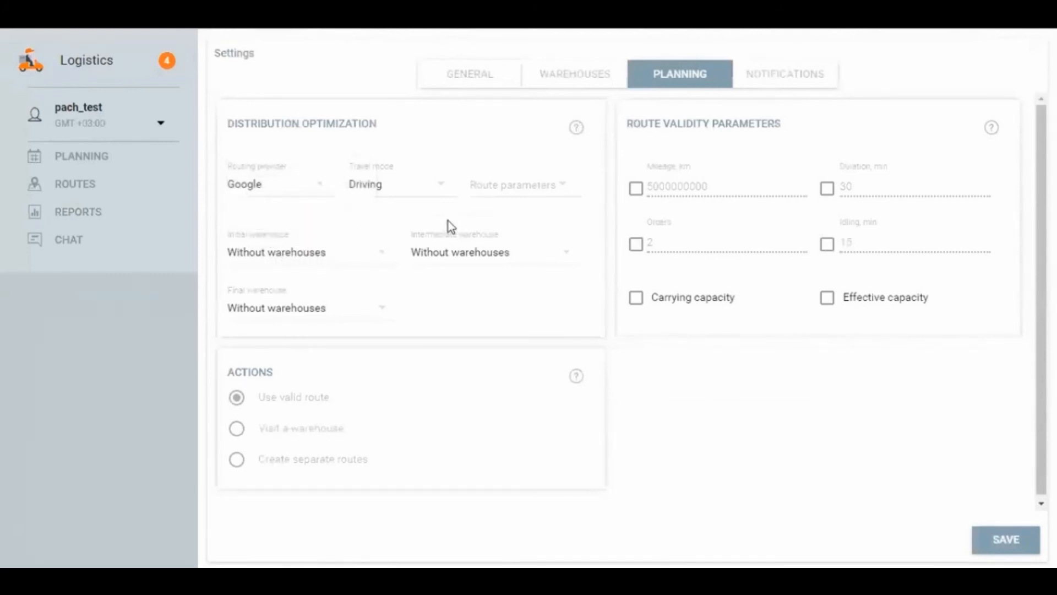
left_click(378, 191)
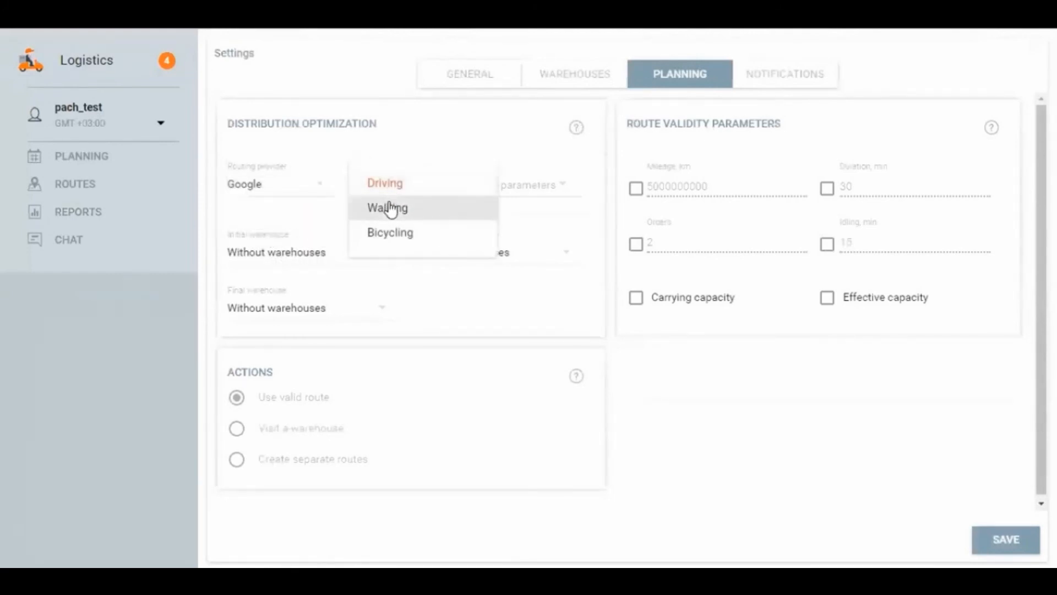
left_click(623, 385)
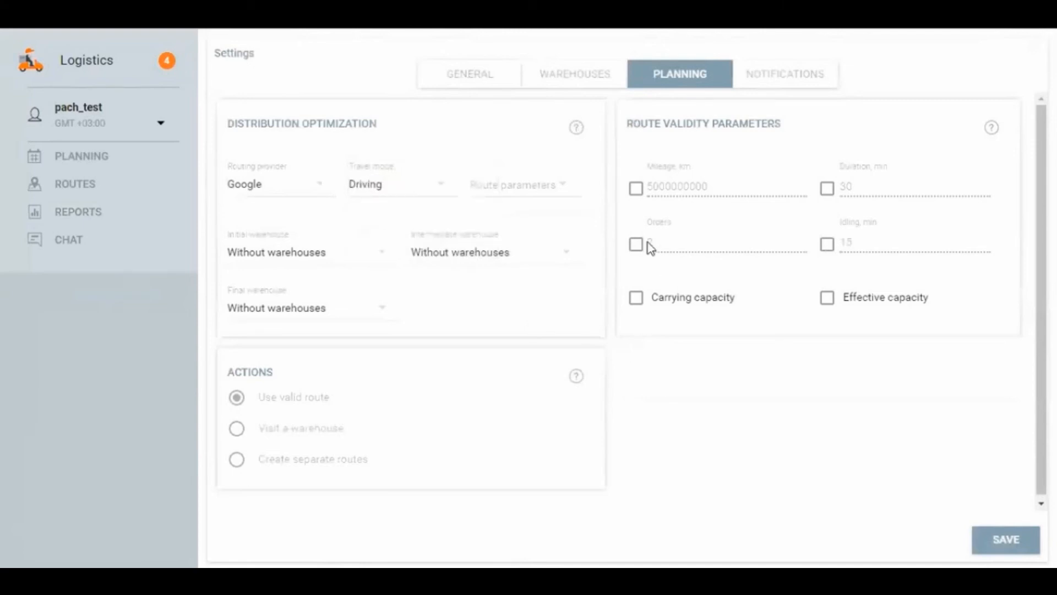
Step: Enable Carrying capacity and Effective capacity in the route validity parameters and save the settings
left_click(685, 299)
left_click(841, 302)
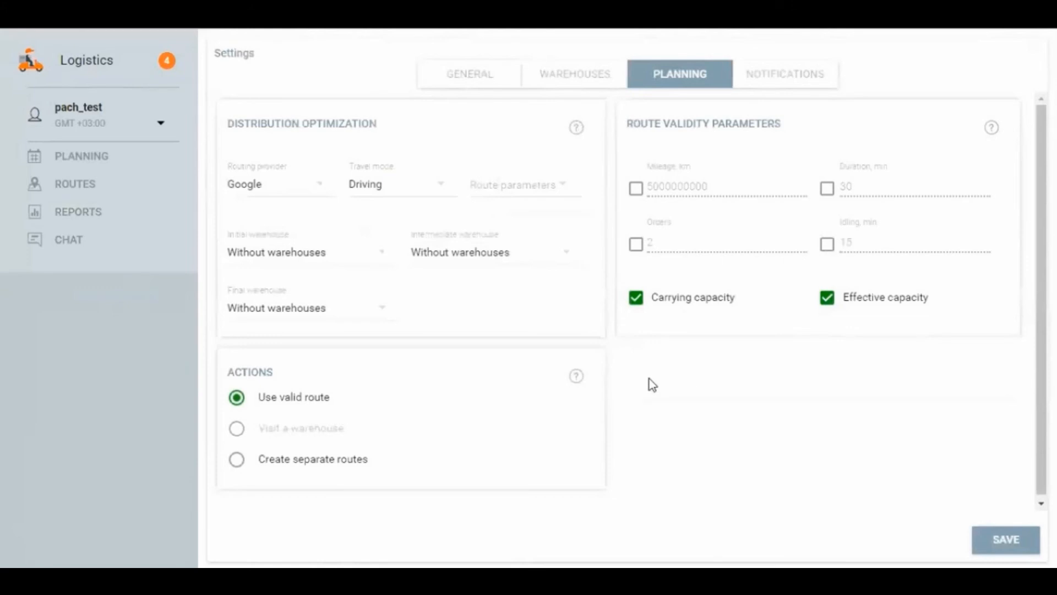
left_click(988, 540)
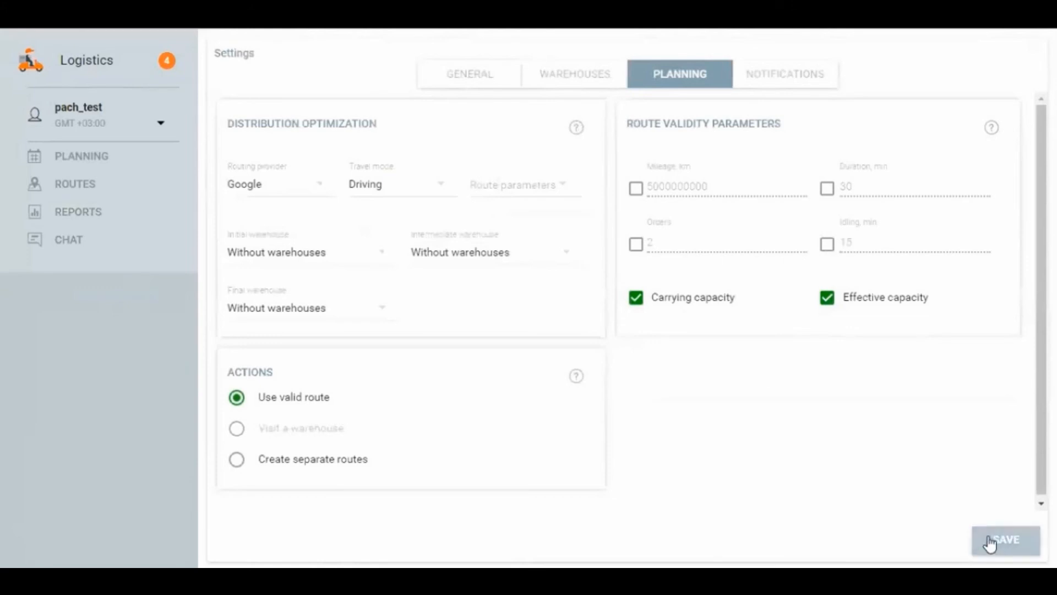
left_click(786, 348)
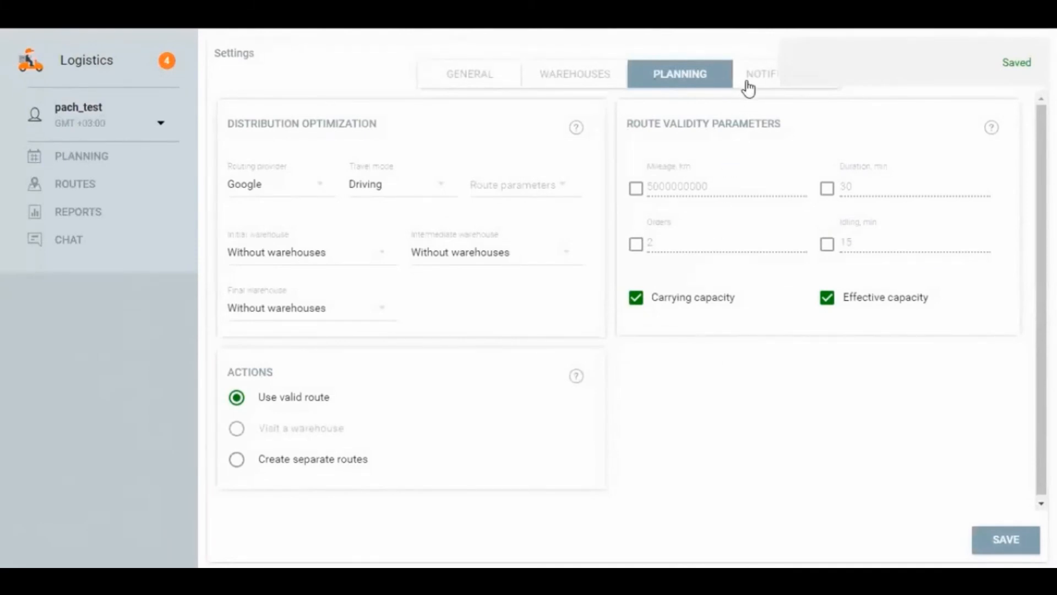
Step: Open the Tesco Store warehouse and attach the available geofences numbered 17 (RepDominican…) and 19 (BrasilConJMPl…) to it, saving the selection
left_click(581, 83)
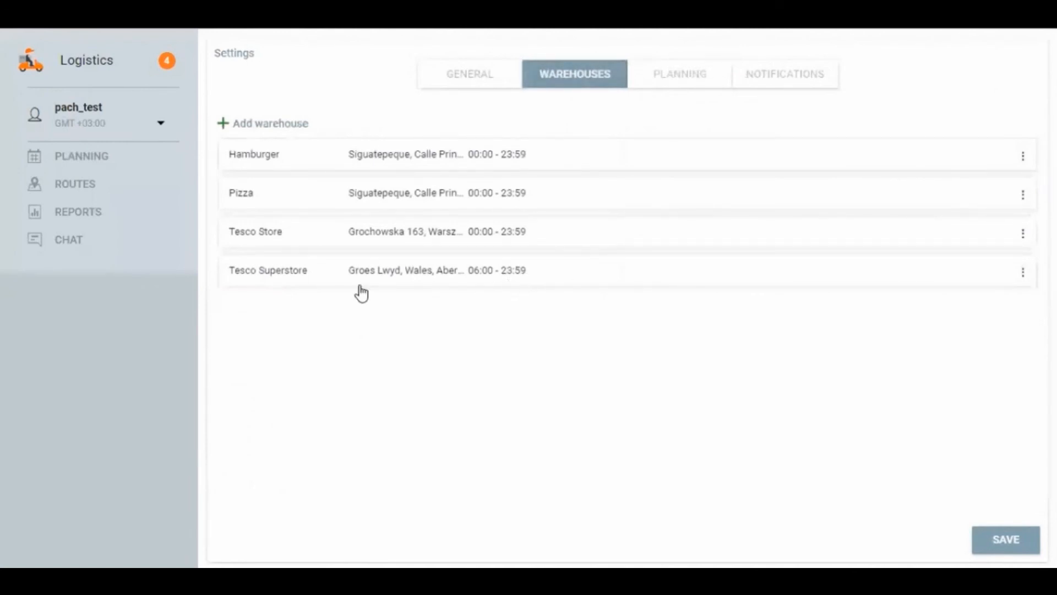
left_click(293, 239)
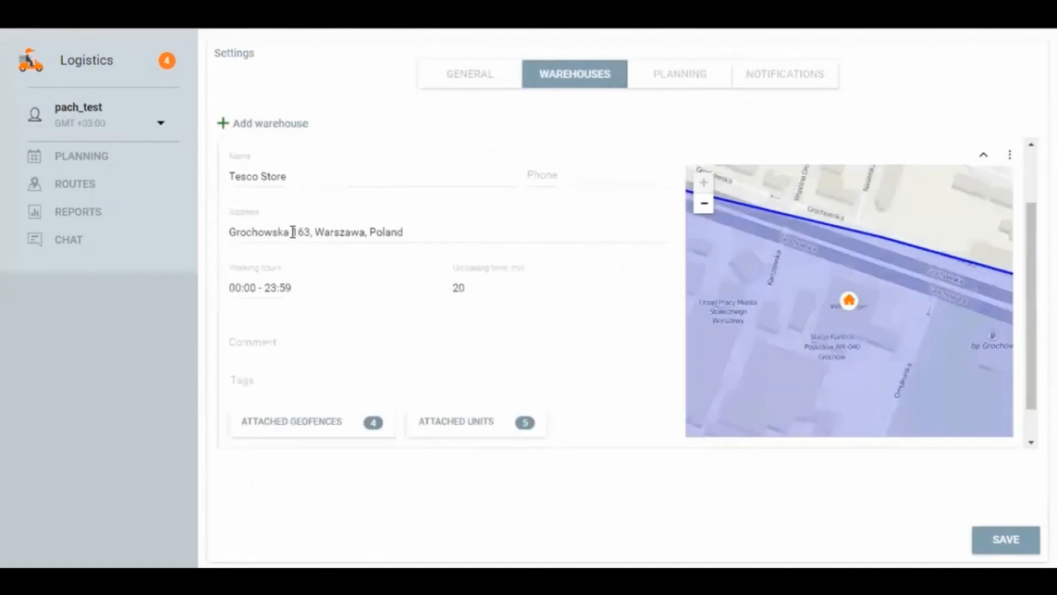
scroll(830, 332, "down", 3)
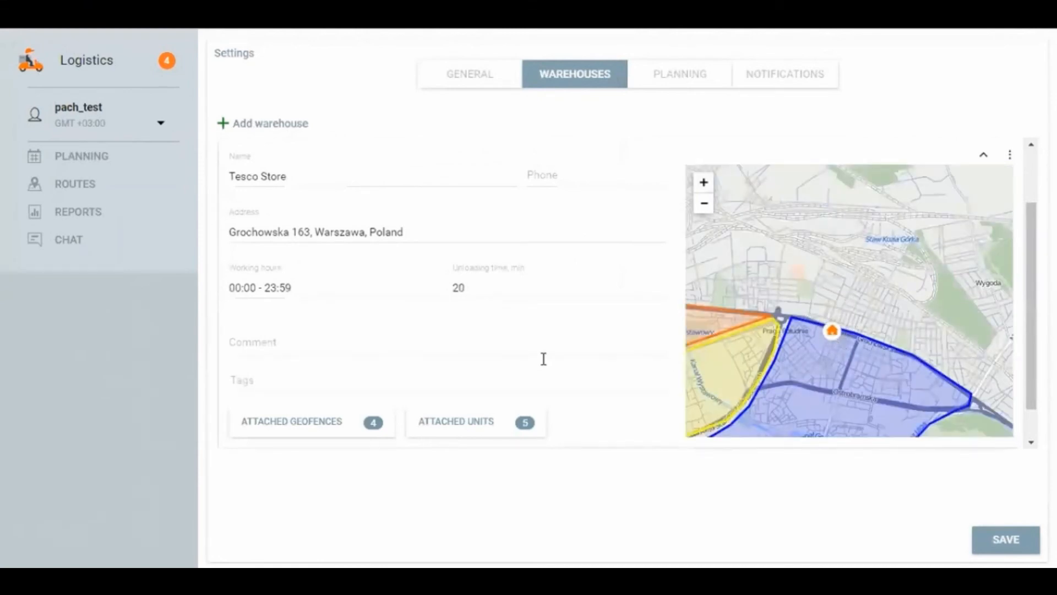
left_click(307, 434)
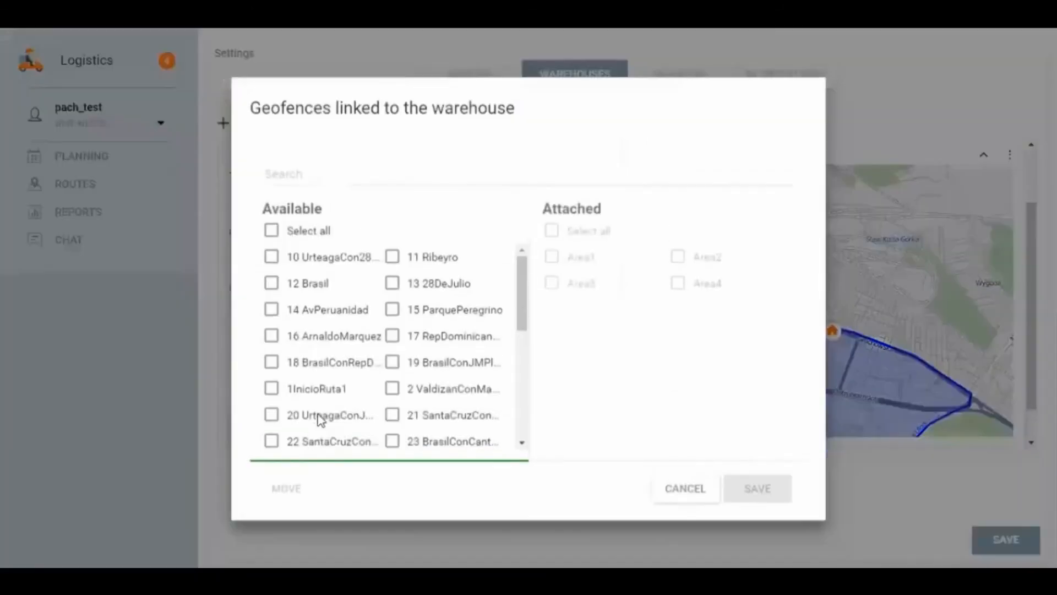
left_click(391, 375)
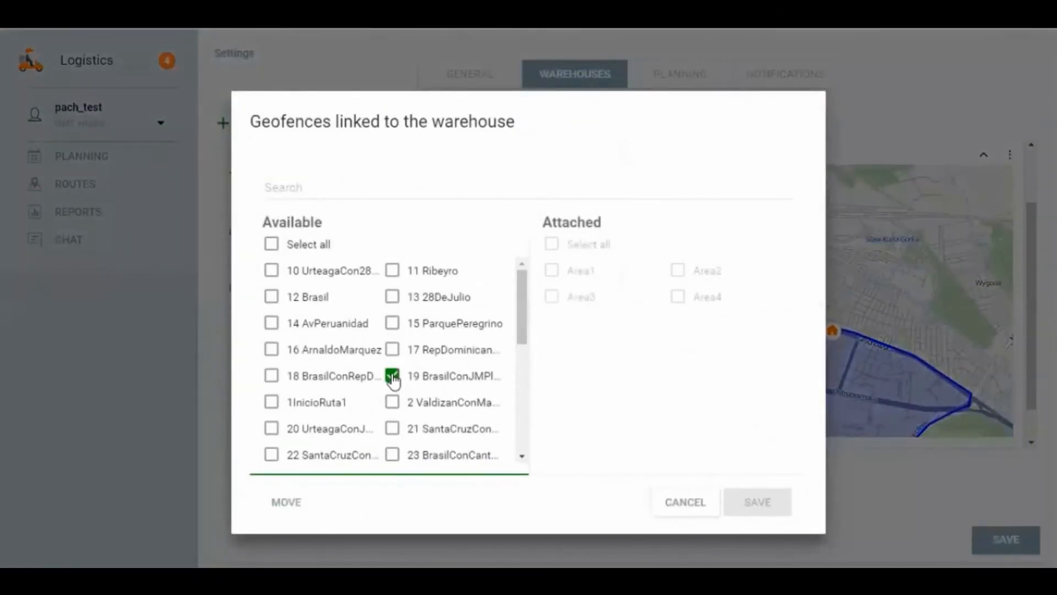
left_click(392, 349)
left_click(285, 502)
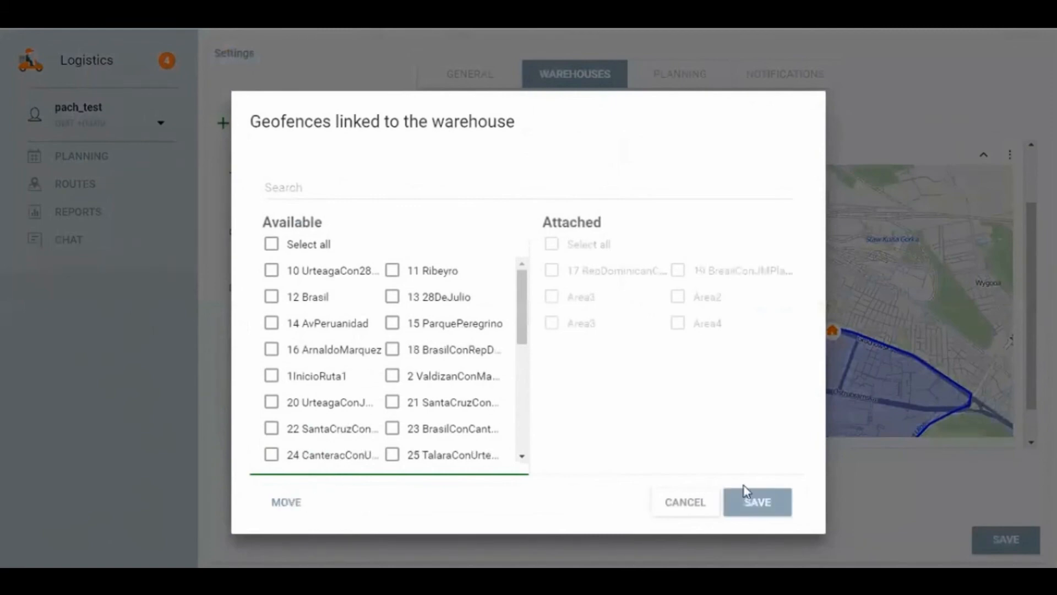
left_click(777, 501)
Step: Attach the units SMAL_ECO_SKODA, VHS Glitch and Автобус gtest12313 to the Tesco Store warehouse and save the selection
left_click(450, 429)
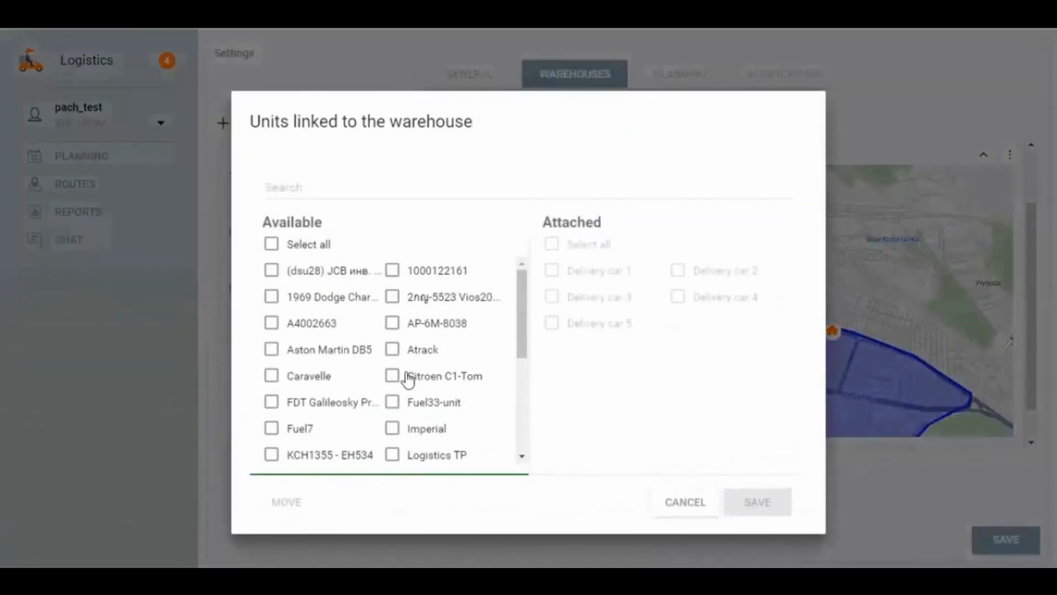
scroll(396, 401, "down", 5)
left_click(392, 372)
left_click(392, 345)
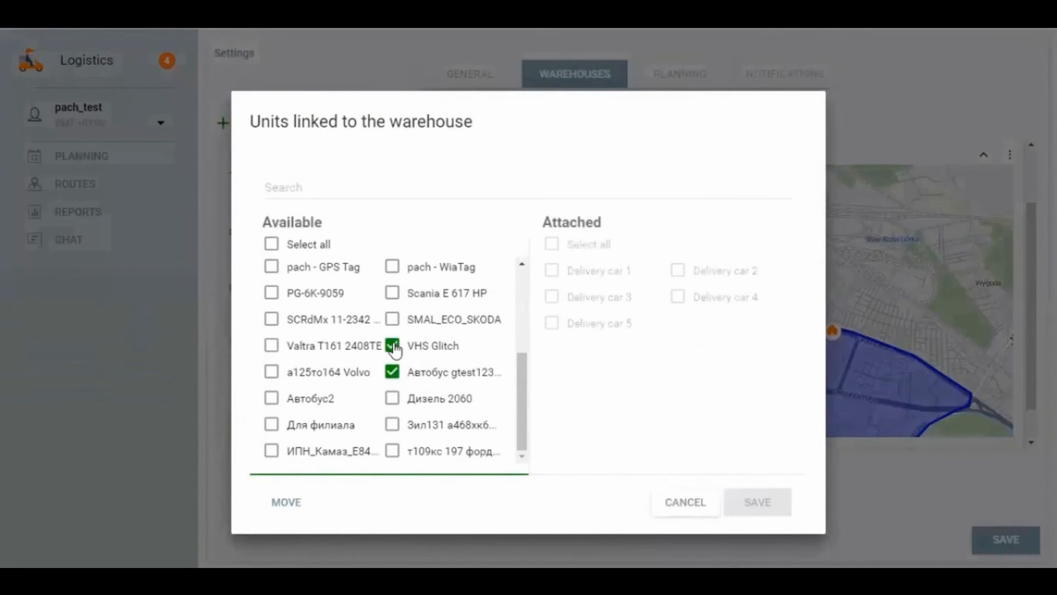
left_click(392, 319)
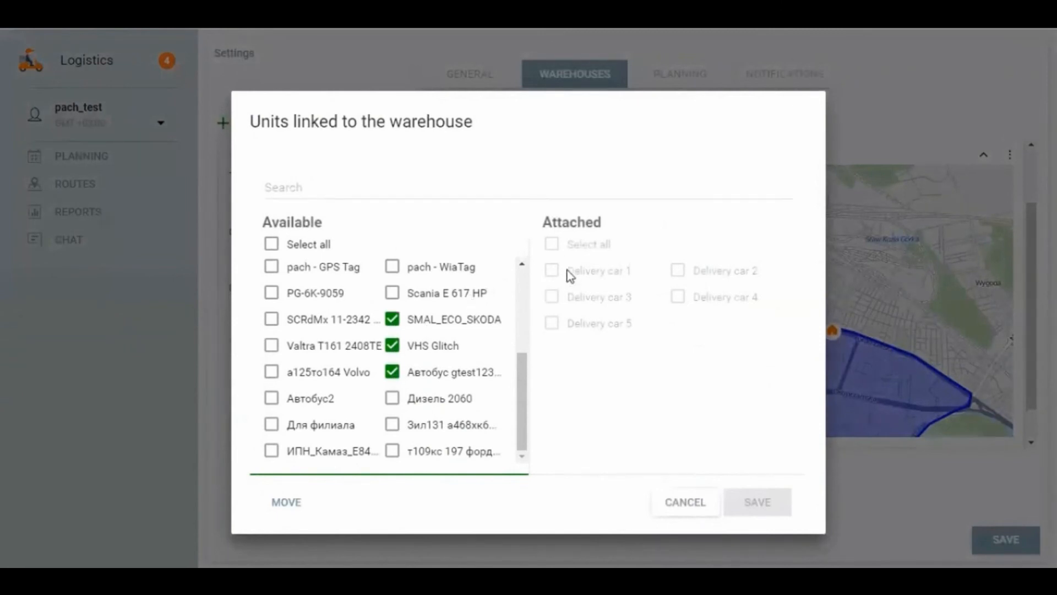
left_click(297, 502)
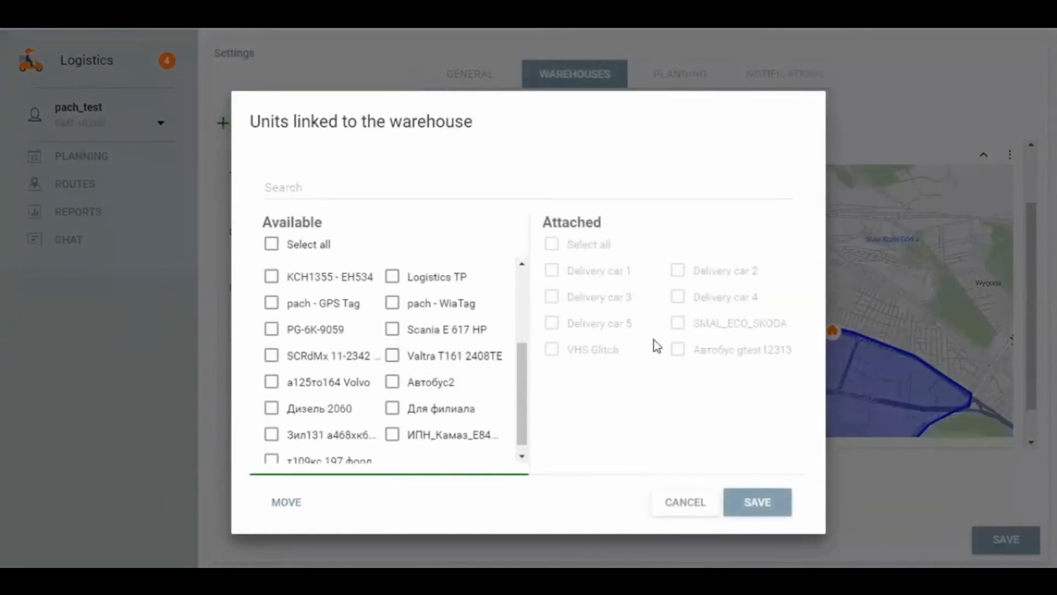
left_click(773, 503)
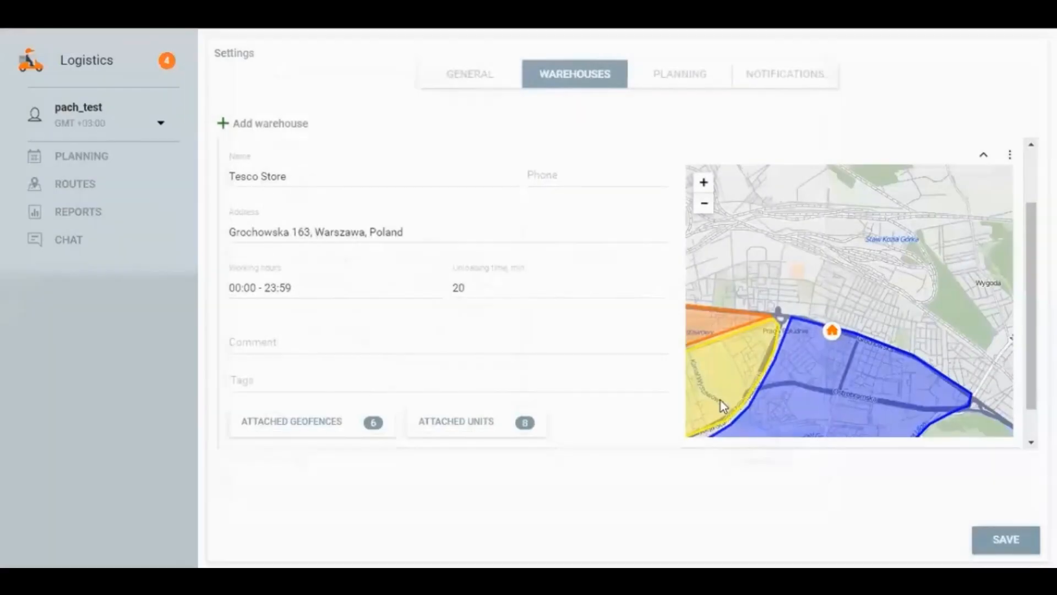
Step: Open the notification settings and examine the HTML source code of the client e-mail notification template
left_click(786, 75)
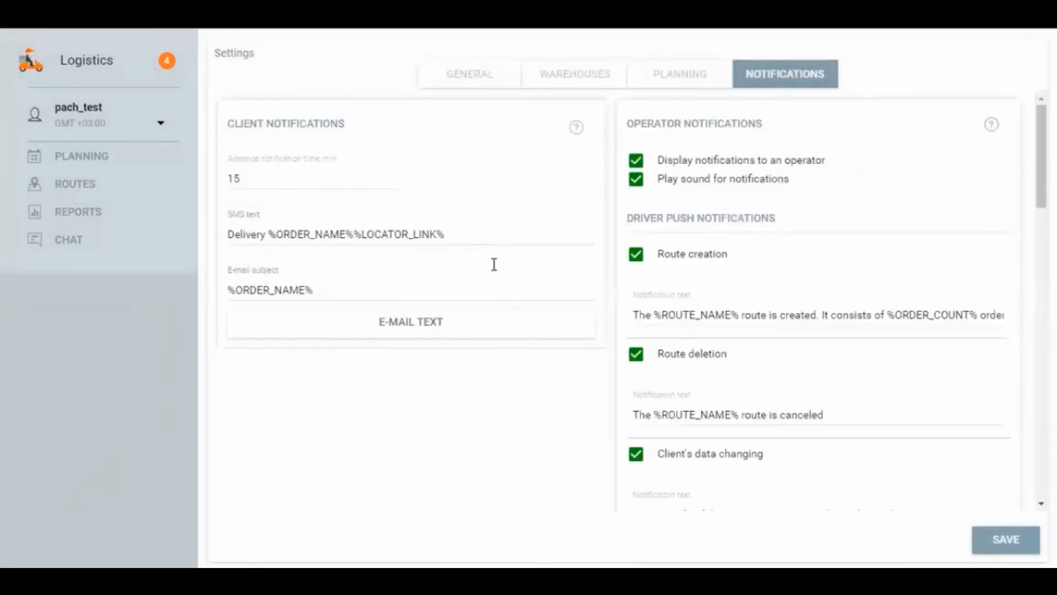
left_click(406, 329)
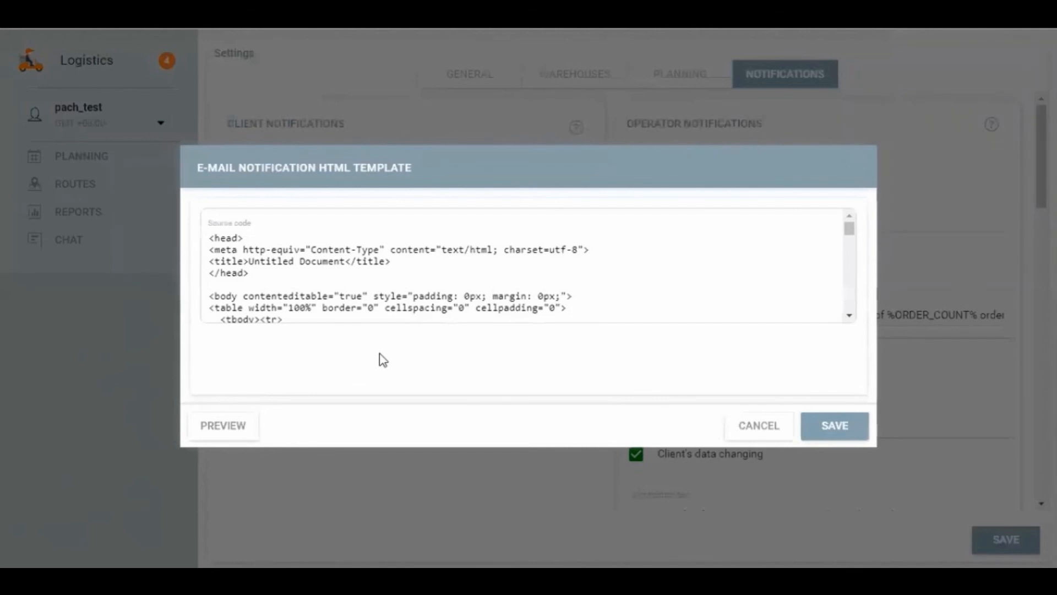
scroll(542, 294, "down", 10)
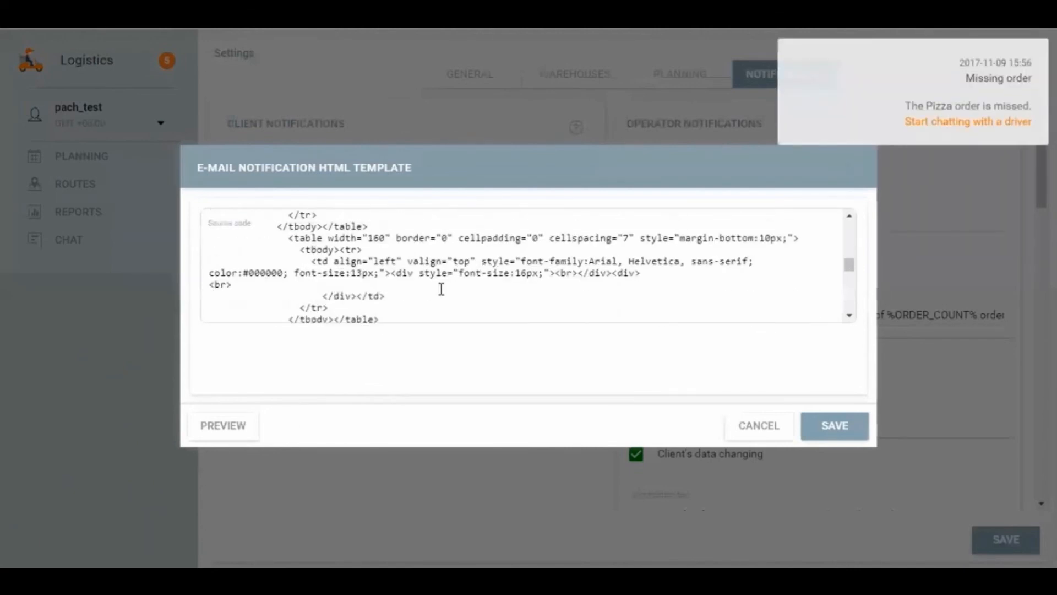
scroll(440, 289, "down", 8)
scroll(384, 292, "up", 4)
scroll(359, 286, "down", 4)
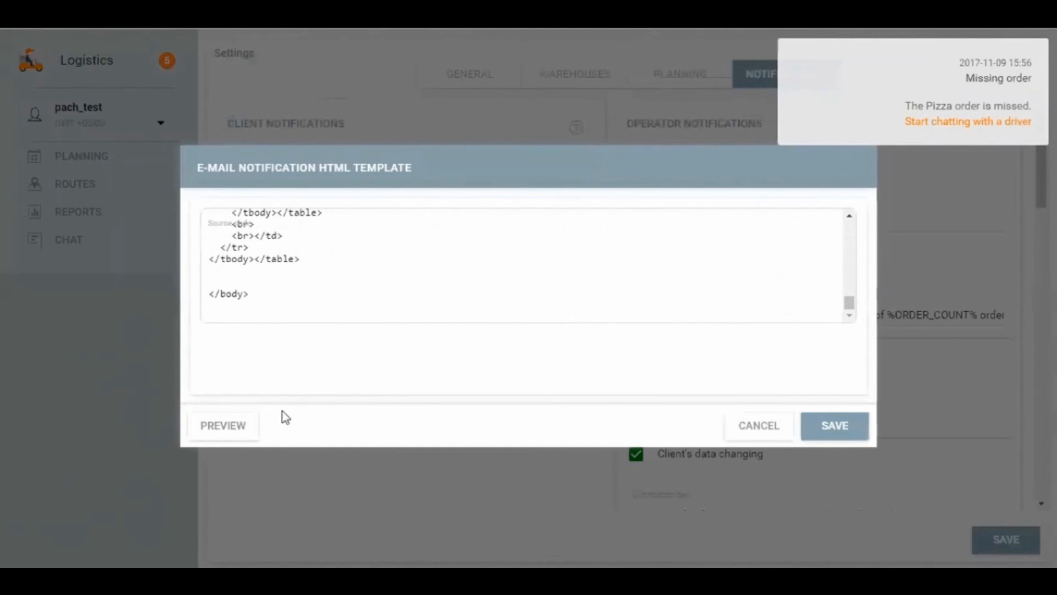
Step: Preview the e-mail notification template, examine its Sushi delivery heading, order message and new products section, and close it without saving
left_click(229, 426)
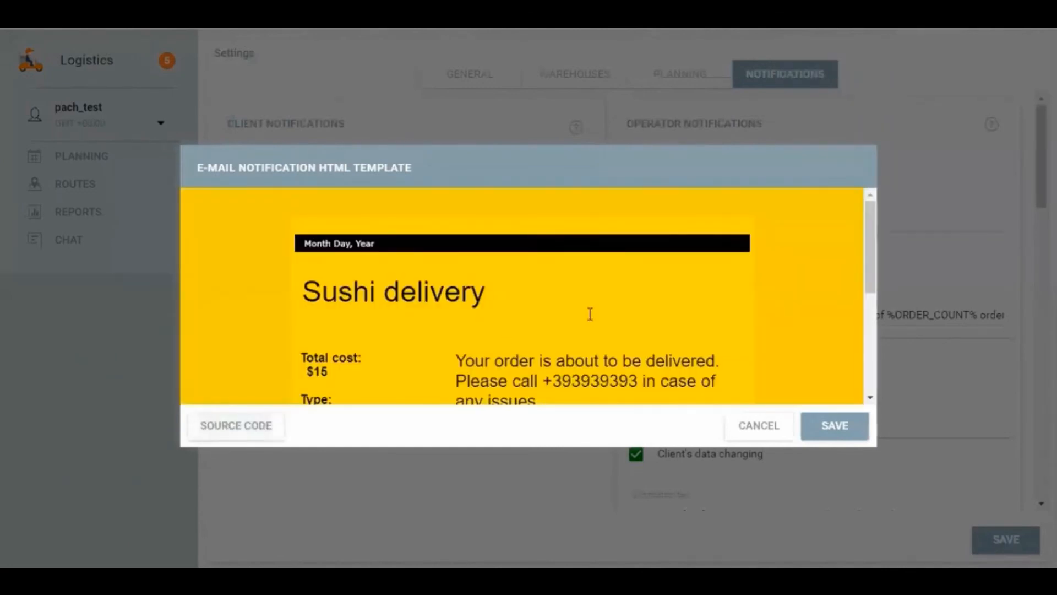
scroll(635, 321, "down", 5)
scroll(636, 320, "up", 5)
left_click_drag(304, 290, 512, 295)
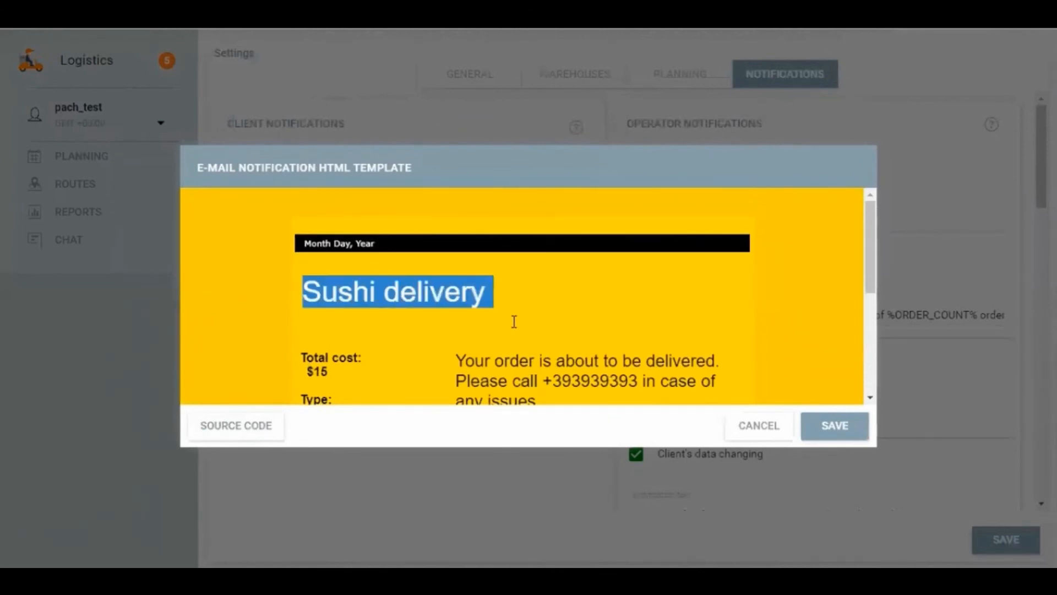
scroll(427, 319, "down", 3)
scroll(330, 220, "up", 2)
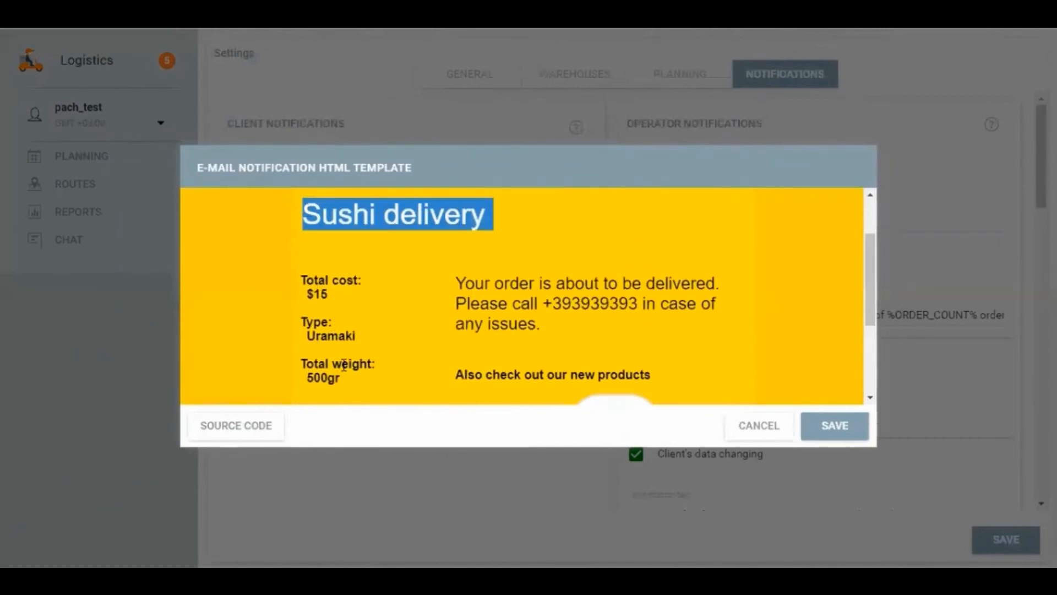
left_click_drag(457, 282, 549, 331)
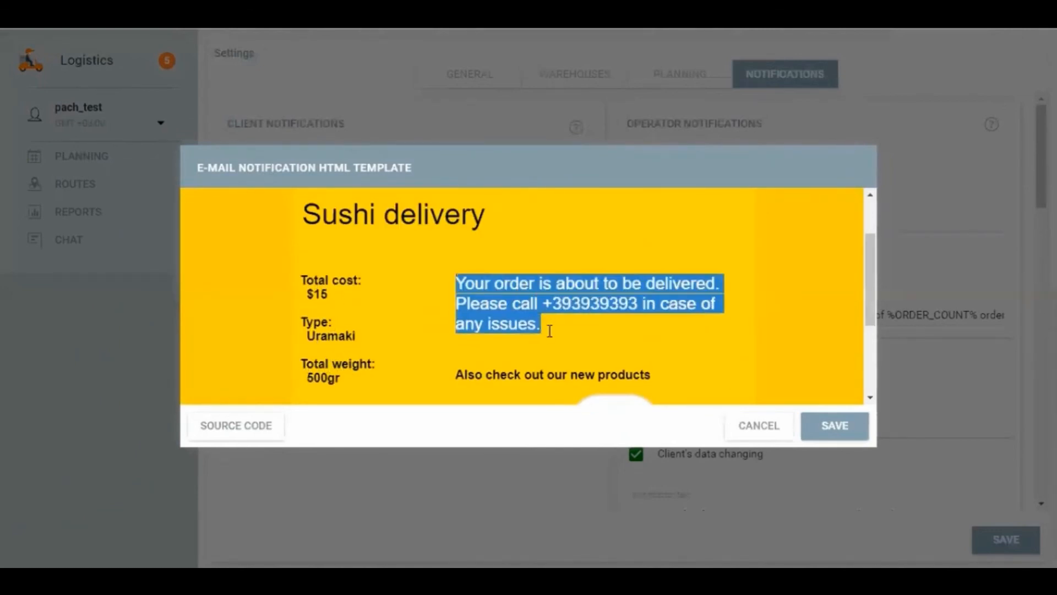
left_click(604, 323)
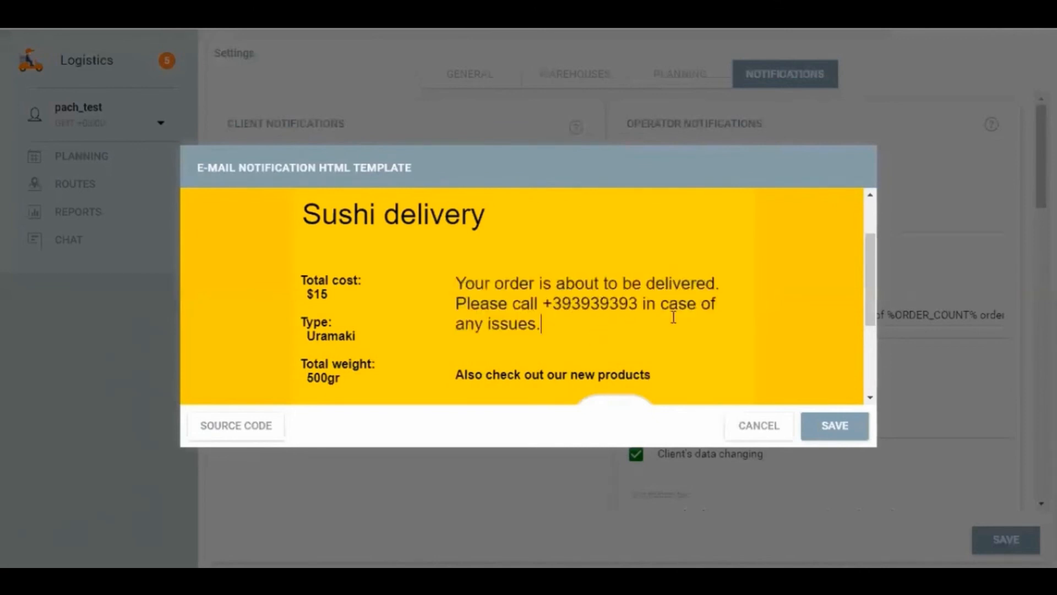
scroll(642, 320, "down", 5)
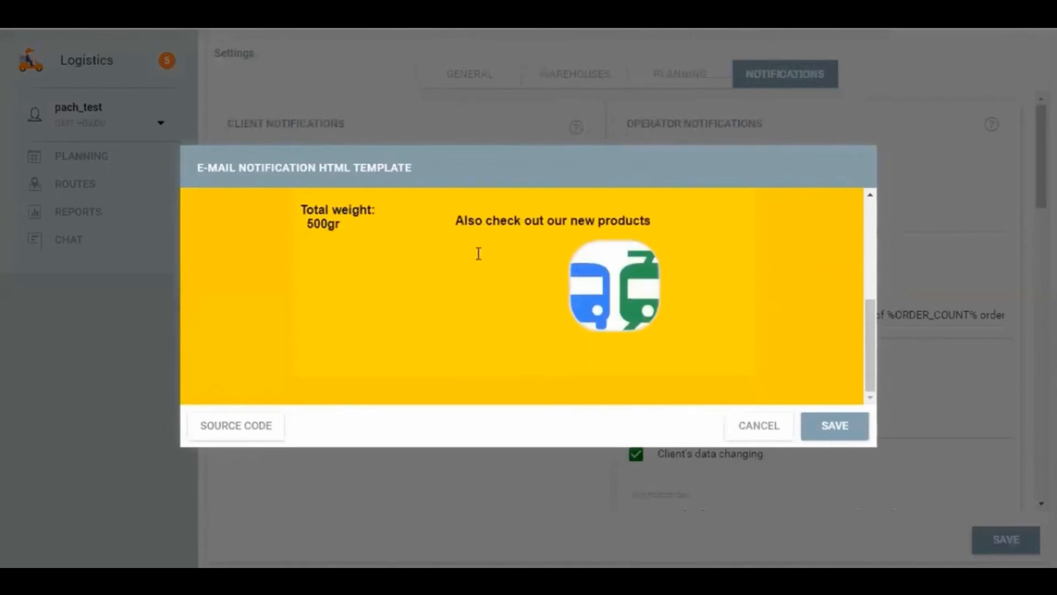
left_click_drag(452, 218, 621, 231)
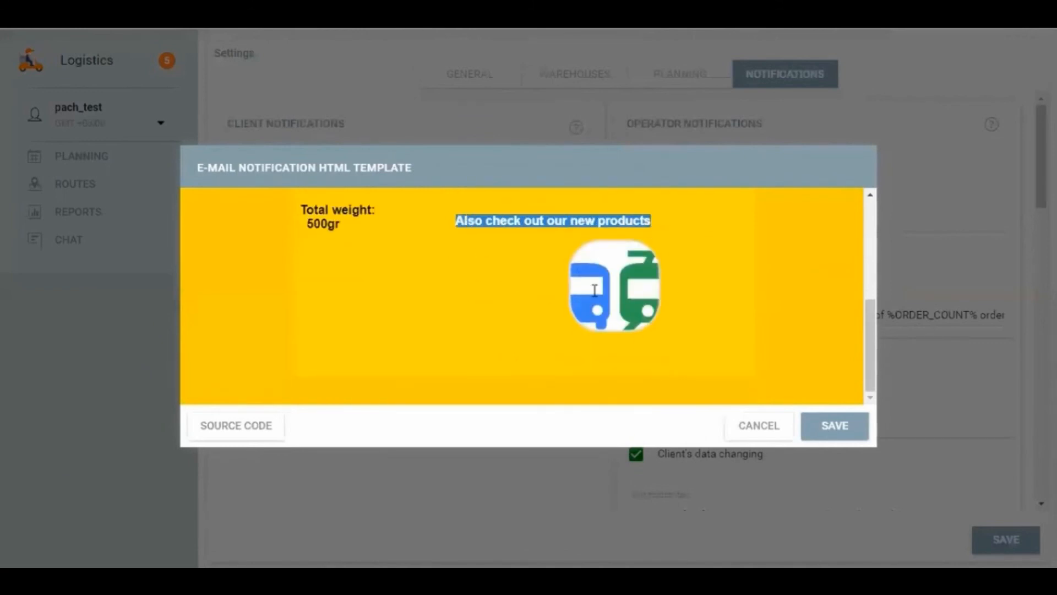
left_click(761, 430)
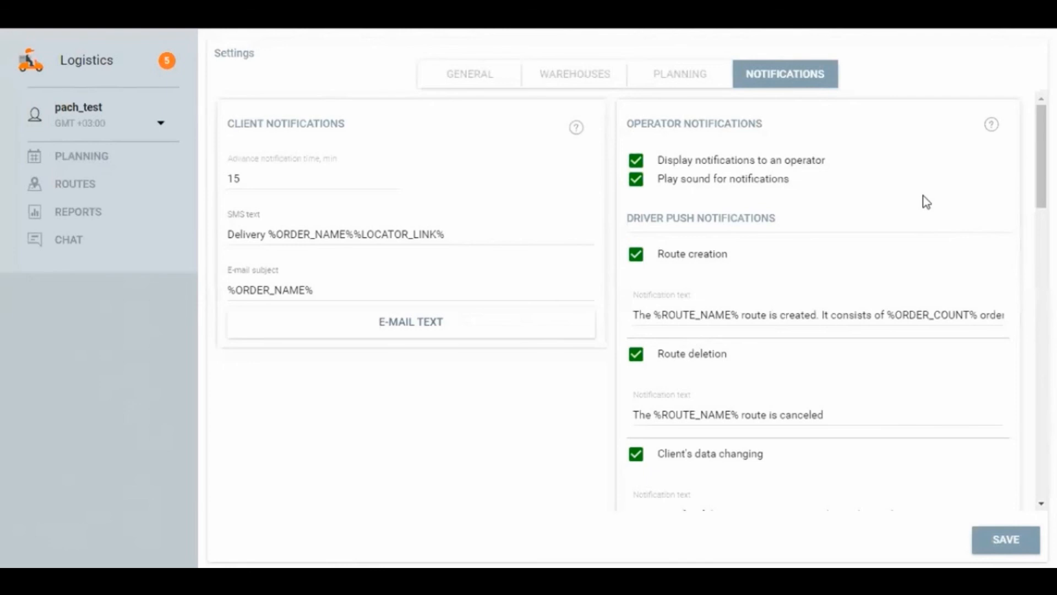
Step: Review the driver push notifications from Route creation down to No order status and select the latter's exceeded-by minutes value
scroll(926, 220, "down", 3)
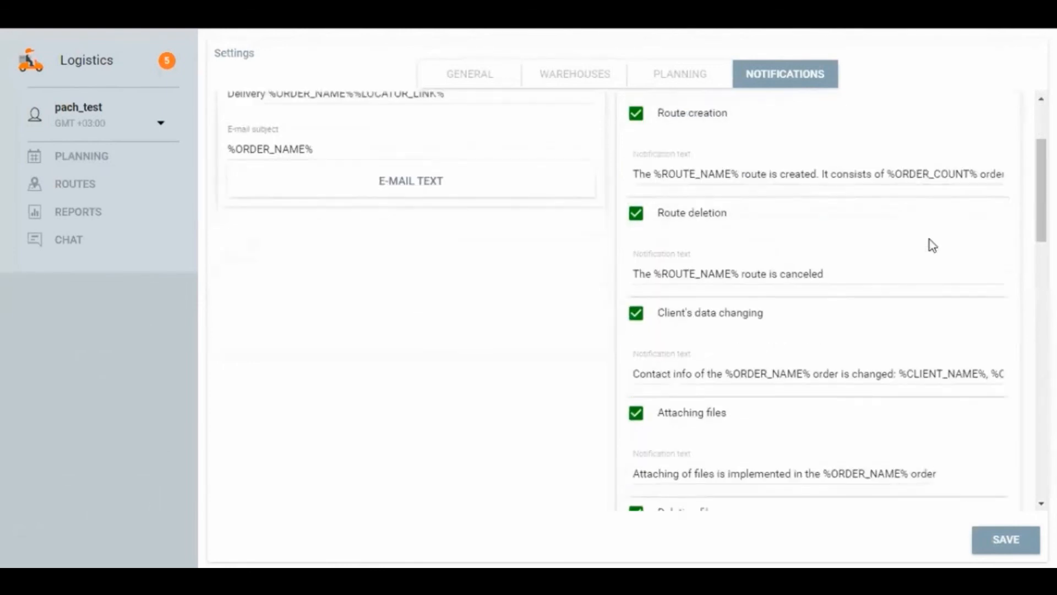
scroll(926, 256, "down", 6)
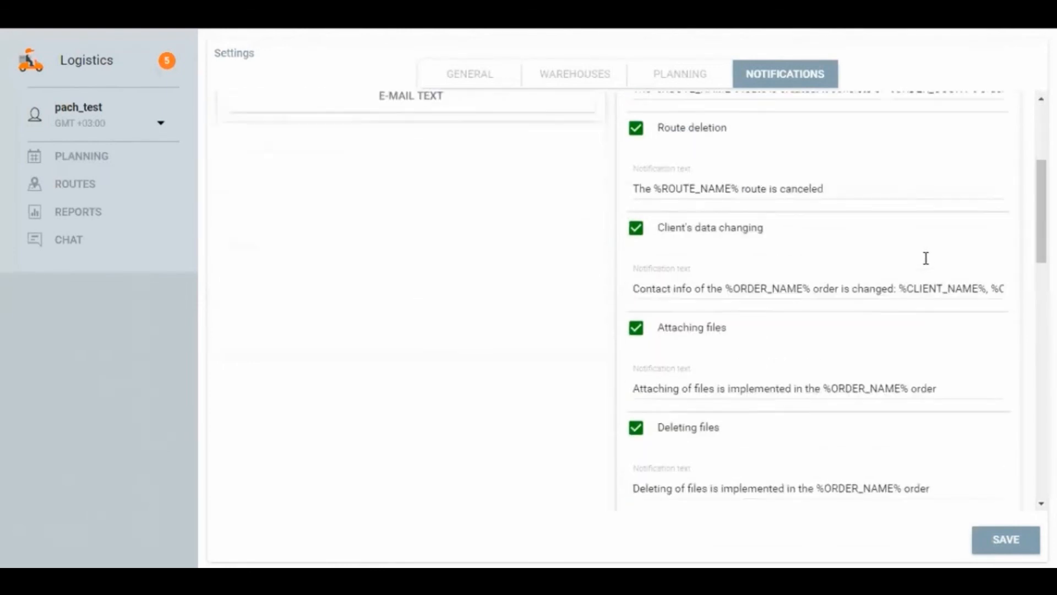
scroll(850, 319, "down", 6)
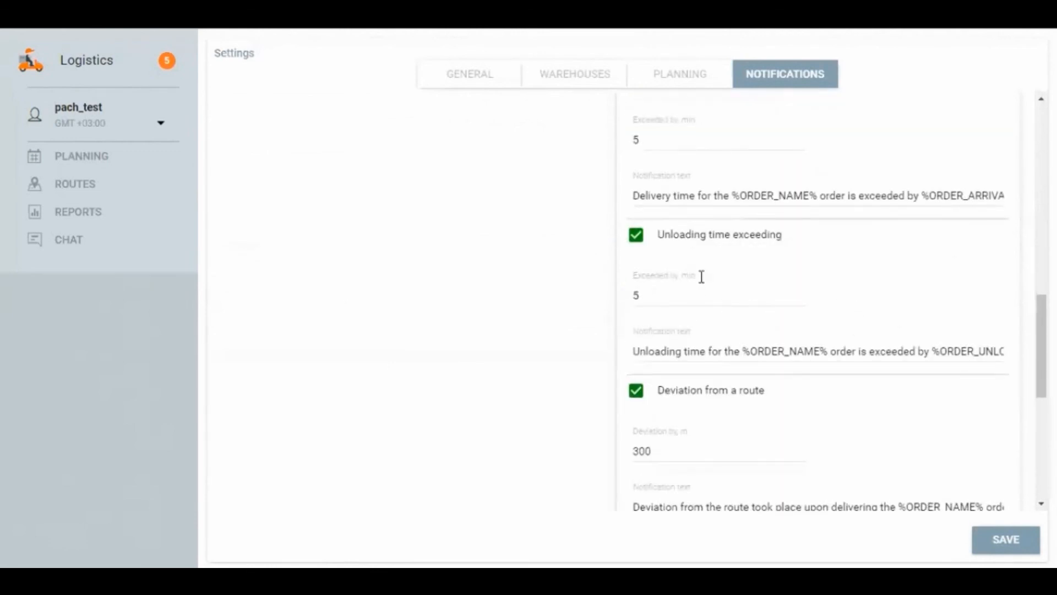
scroll(742, 273, "down", 2)
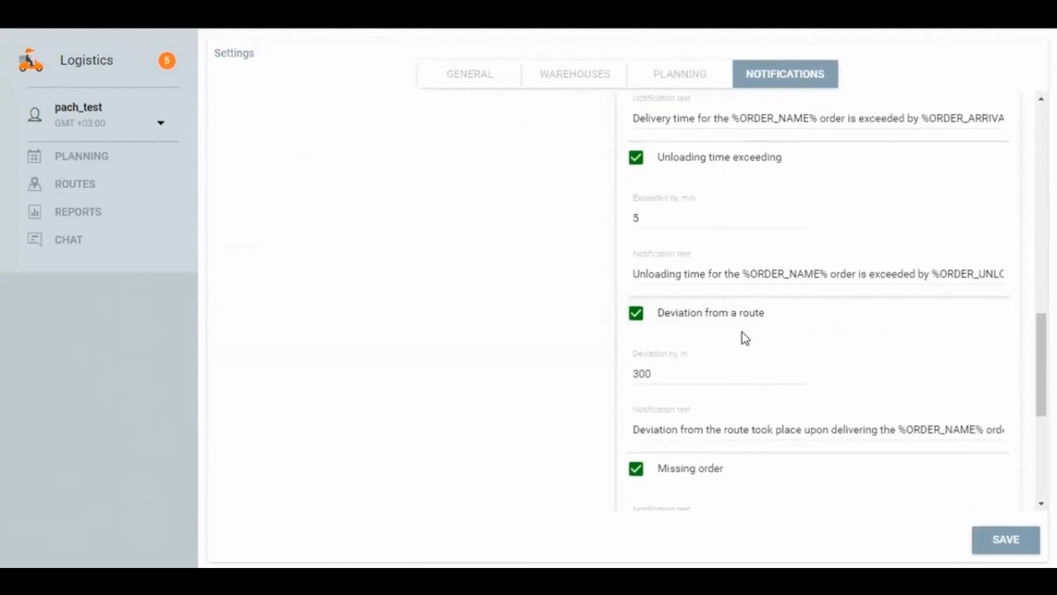
scroll(758, 342, "down", 4)
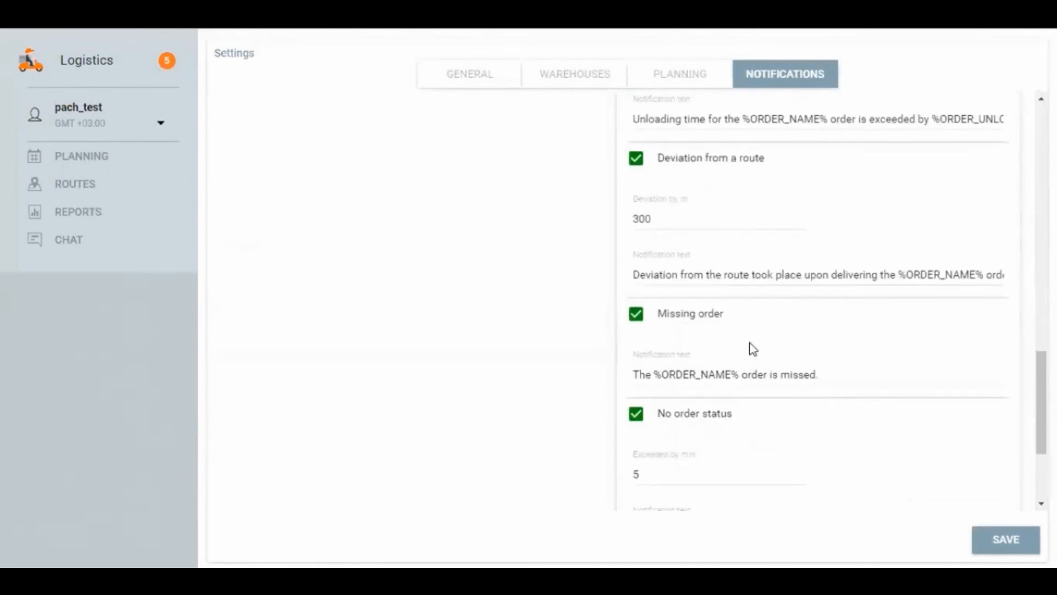
scroll(753, 349, "down", 2)
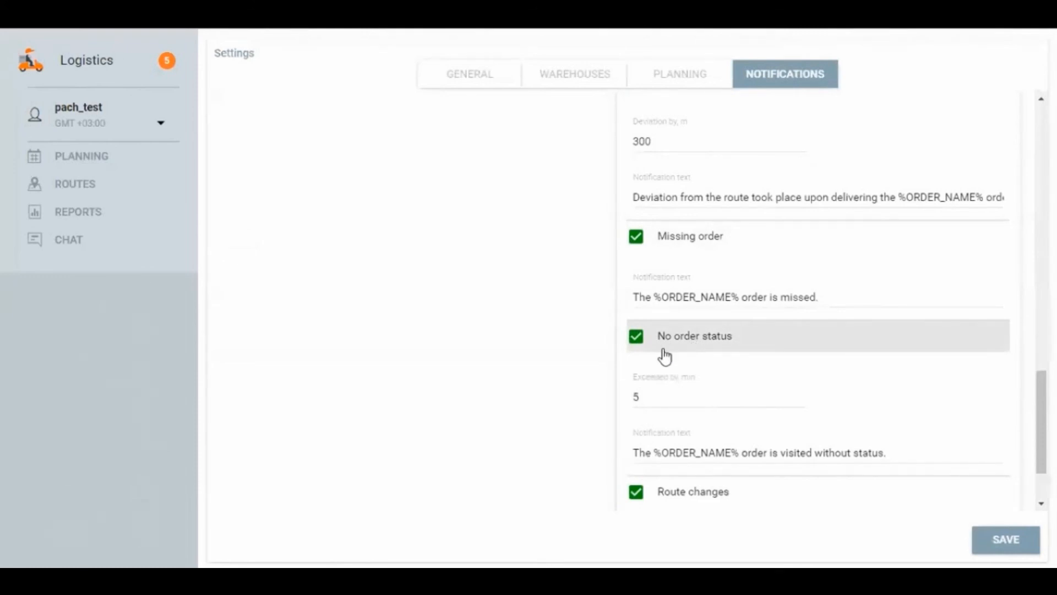
double_click(643, 397)
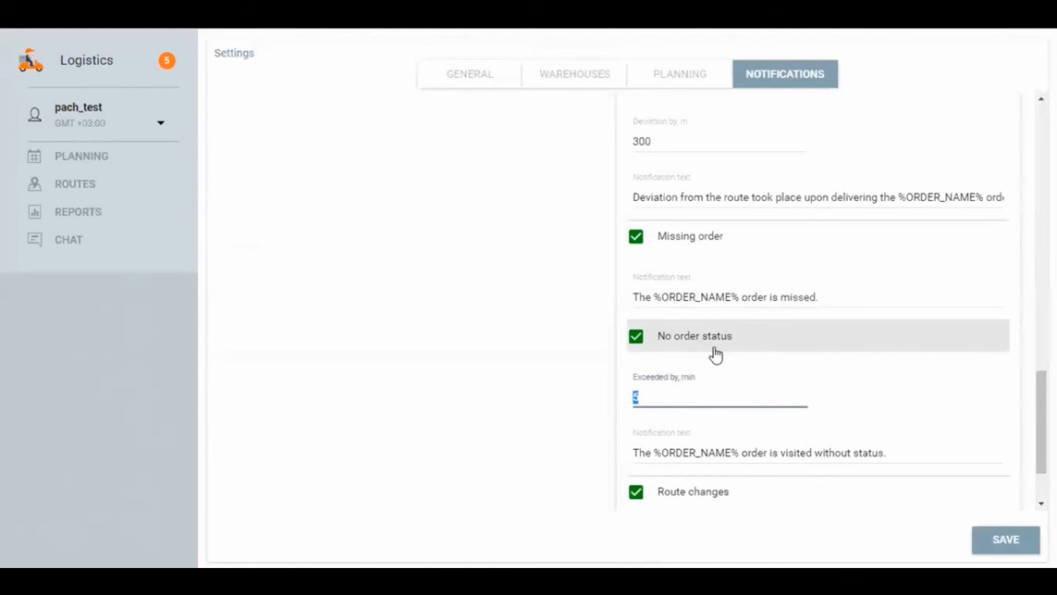
Step: Review the Missing order and Deviation from a route notifications and select the deviation distance value
scroll(746, 359, "up", 3)
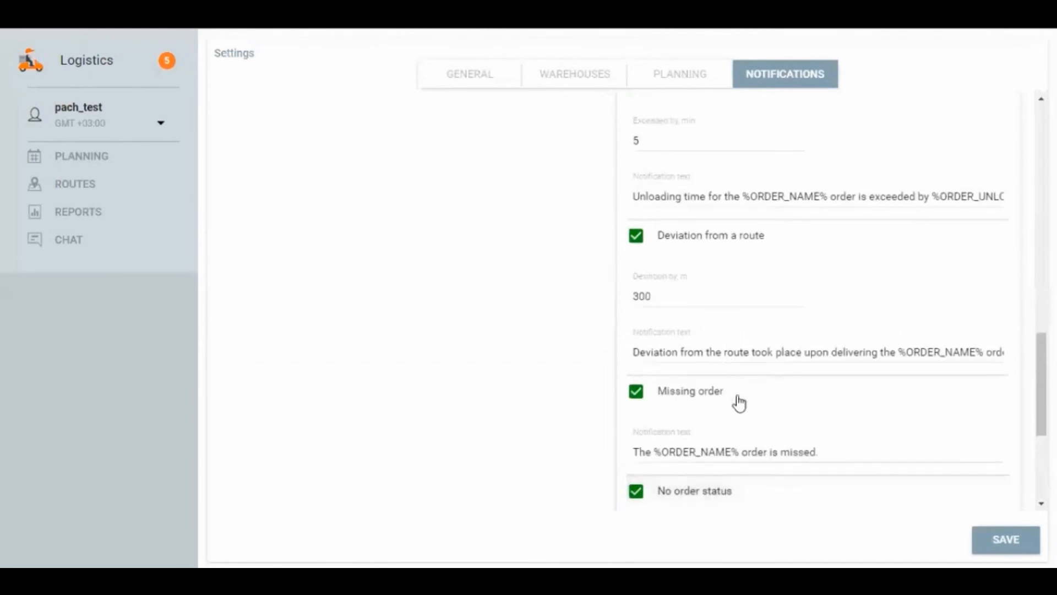
scroll(740, 402, "down", 5)
scroll(751, 396, "up", 5)
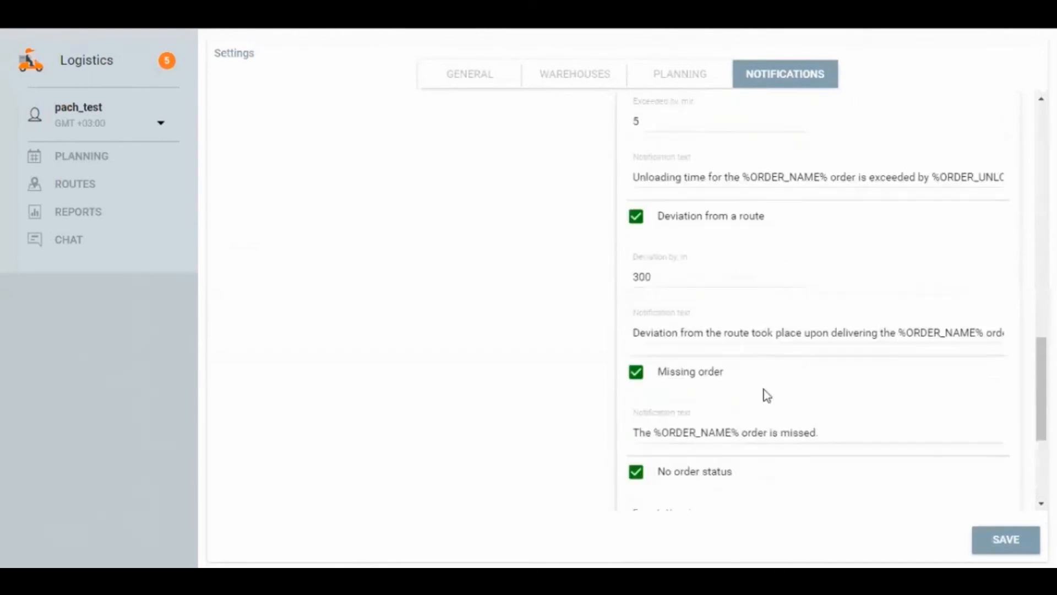
left_click_drag(662, 352, 627, 370)
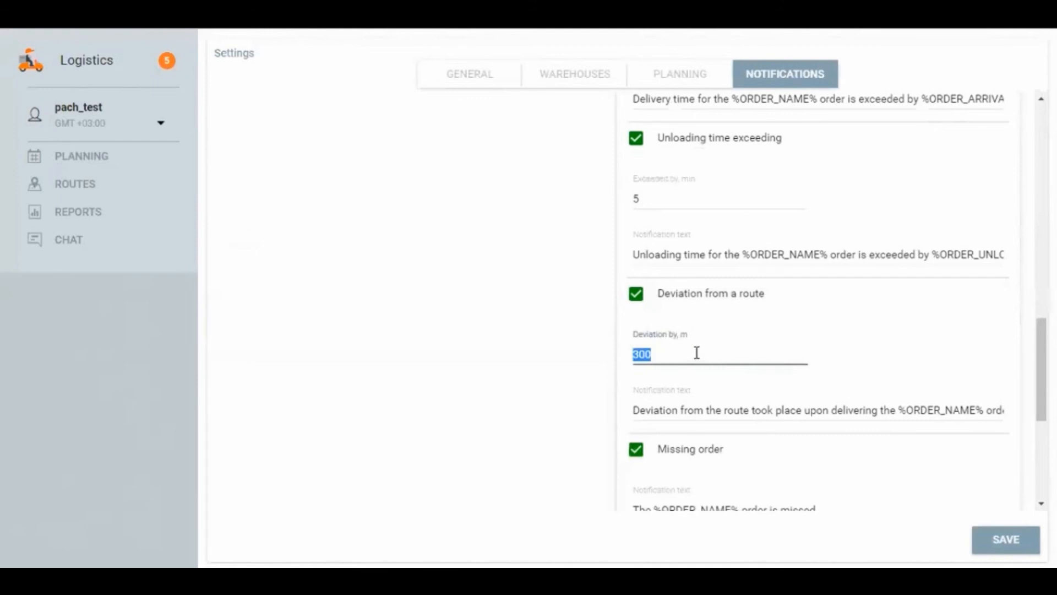
Step: Examine the unloading time, delivery time and order parameter notifications, and return to the client and operator notification settings
scroll(741, 354, "up", 1)
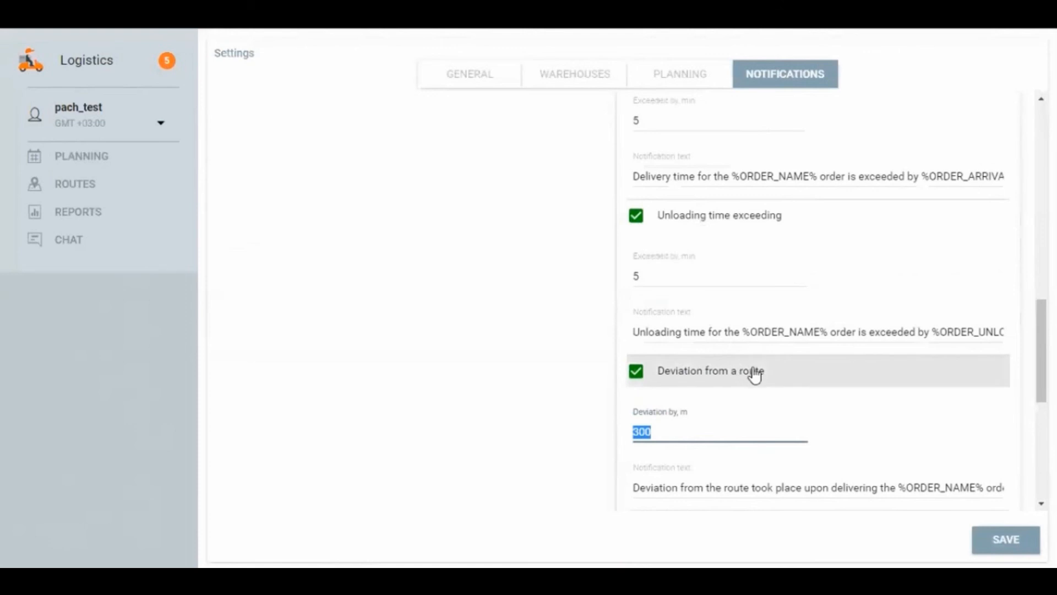
scroll(757, 372, "up", 3)
scroll(743, 365, "up", 1)
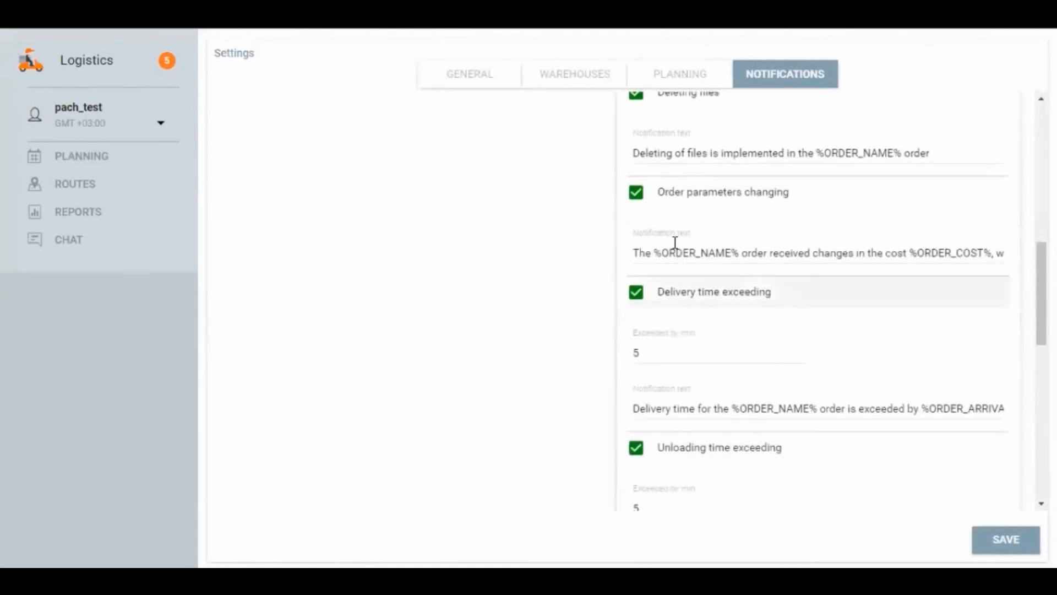
scroll(728, 397, "down", 1)
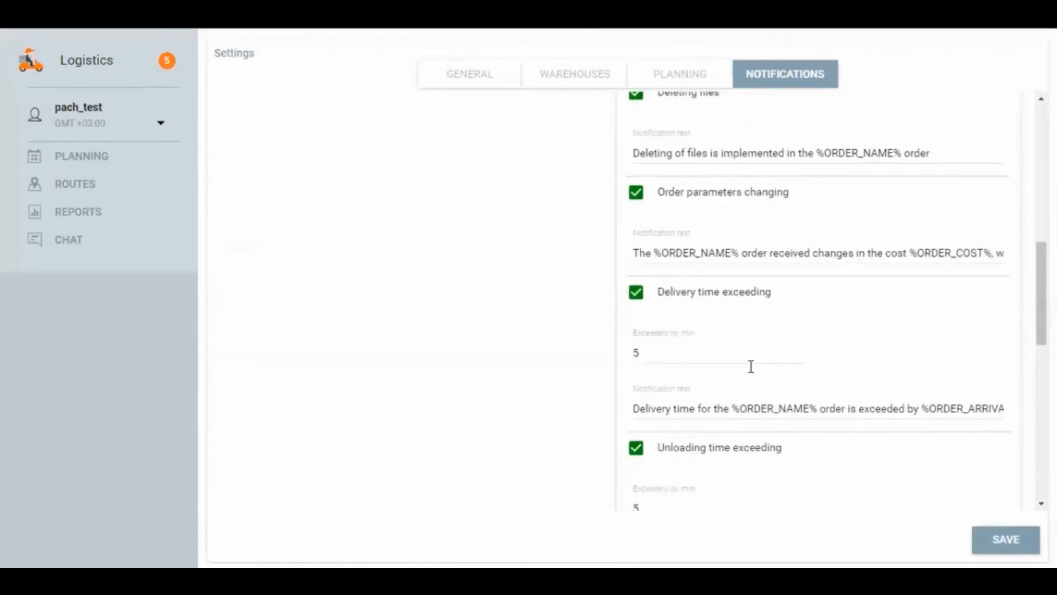
scroll(750, 366, "up", 2)
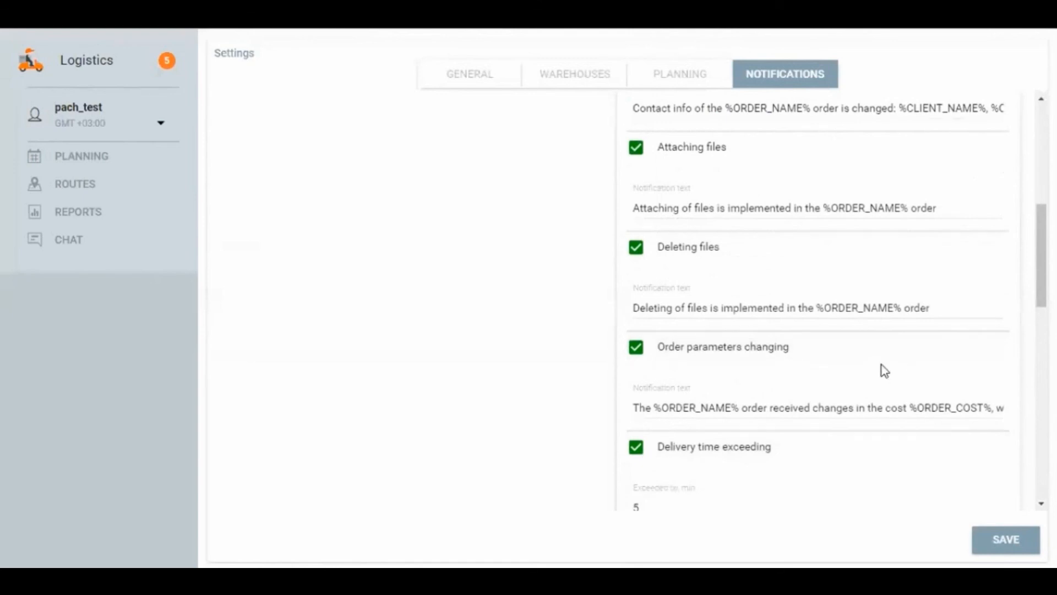
scroll(850, 362, "up", 3)
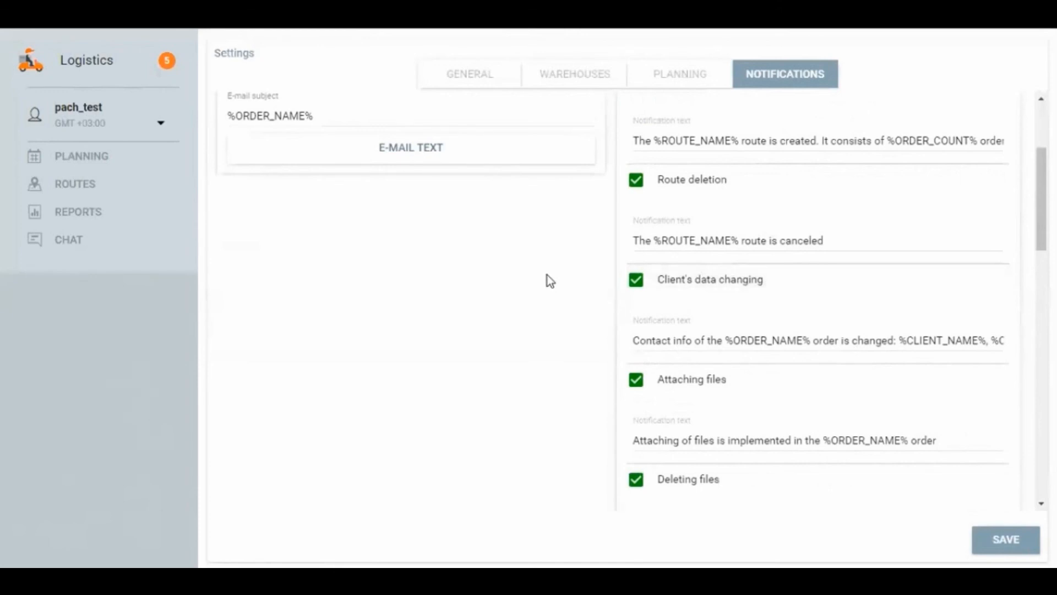
scroll(536, 273, "up", 3)
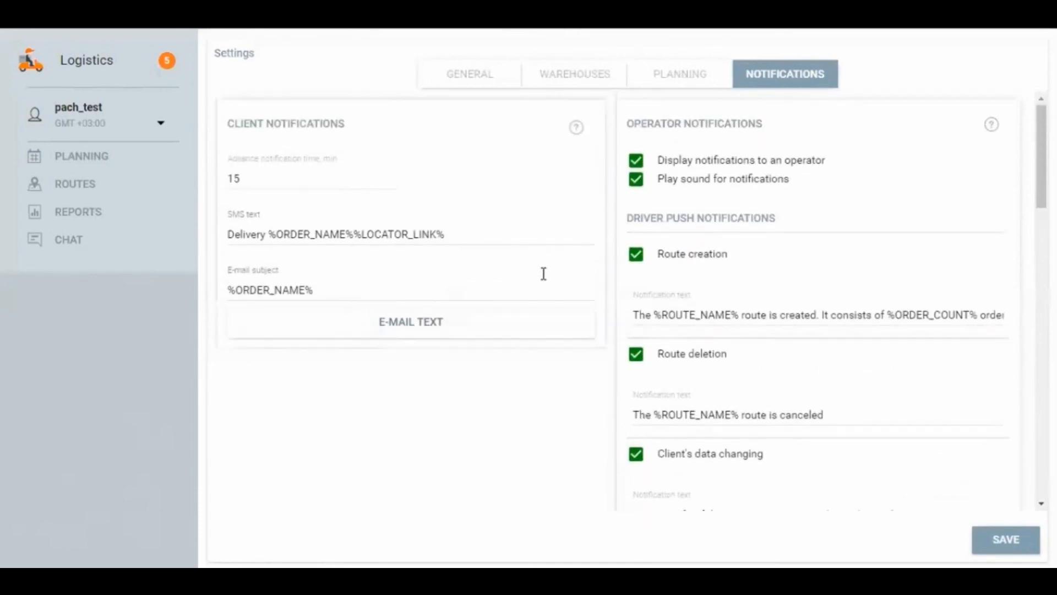